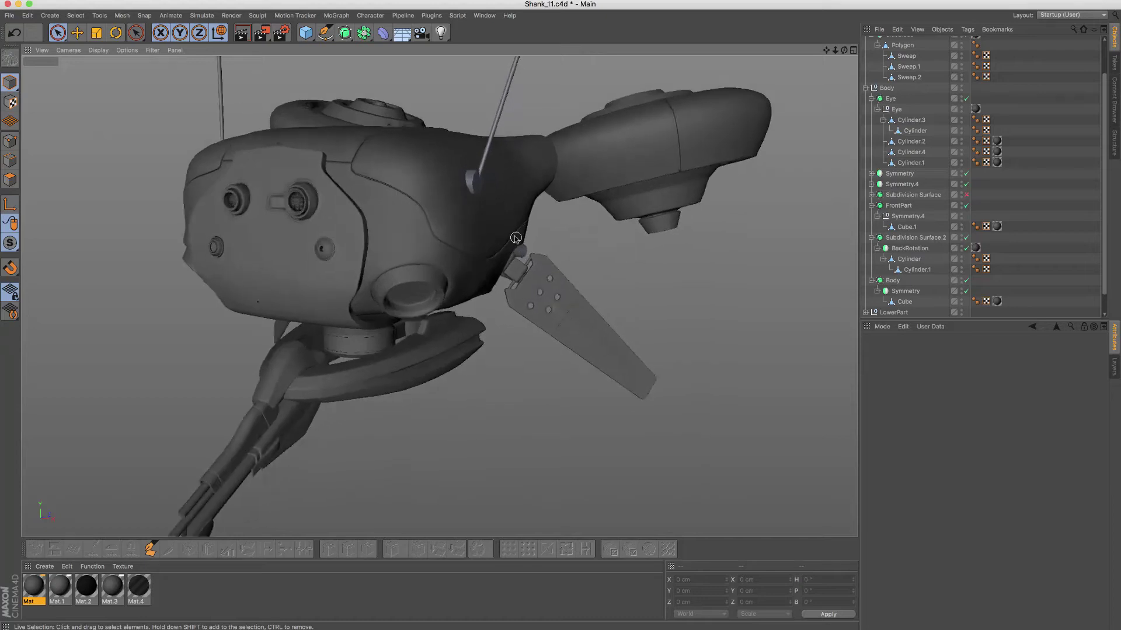
# Step: Hide the BackRotation part in the viewport using its visibility dot
pyautogui.scroll(2, 519, 280)
pyautogui.scroll(2, 526, 283)
pyautogui.scroll(1, 584, 291)
pyautogui.keyDown('alt'); pyautogui.moveTo(584, 291); pyautogui.dragTo(590, 284); pyautogui.keyUp('alt')
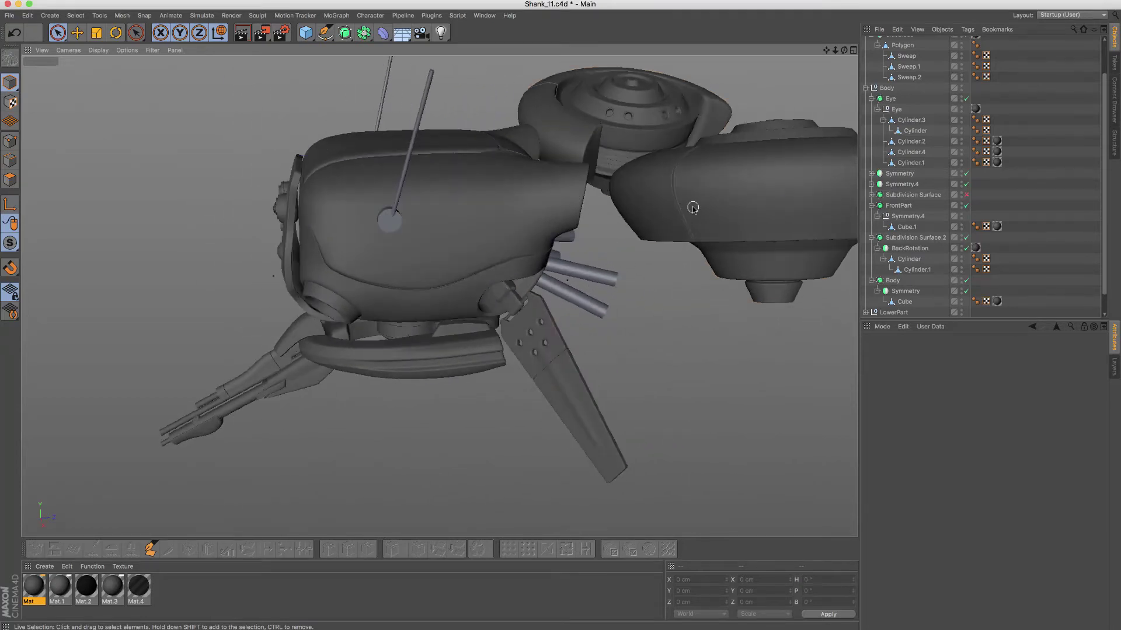
pyautogui.click(693, 208)
pyautogui.click(961, 235)
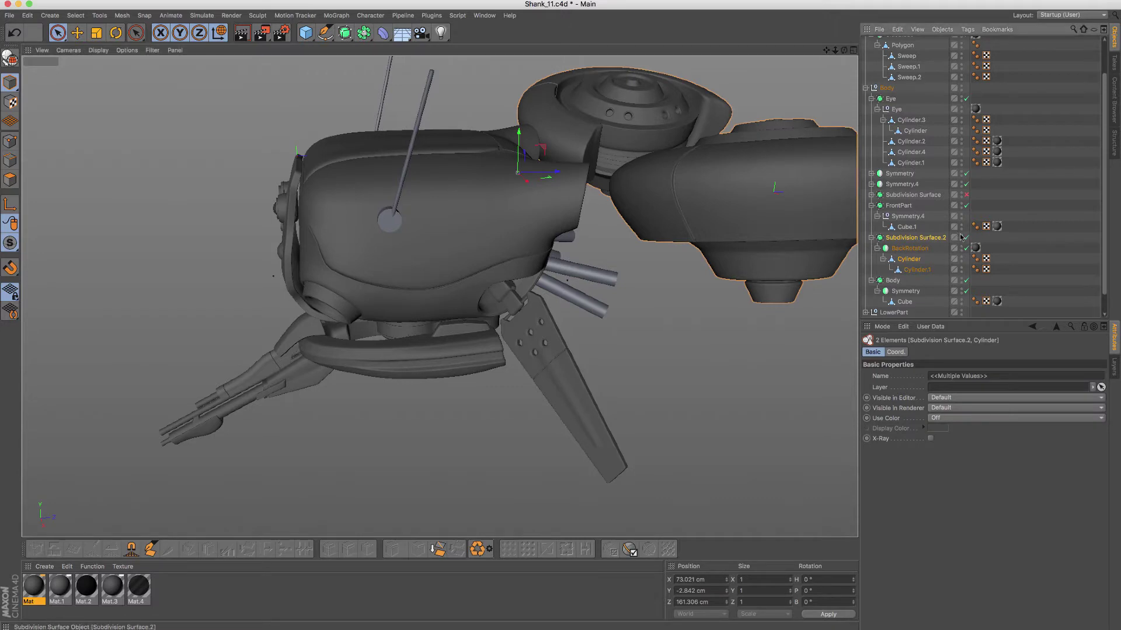
# Step: Isolate the two Symmetry.4 side tubes with Viewport Solo
pyautogui.click(589, 269)
pyautogui.keyDown('alt'); pyautogui.moveTo(601, 270); pyautogui.dragTo(444, 266); pyautogui.keyUp('alt')
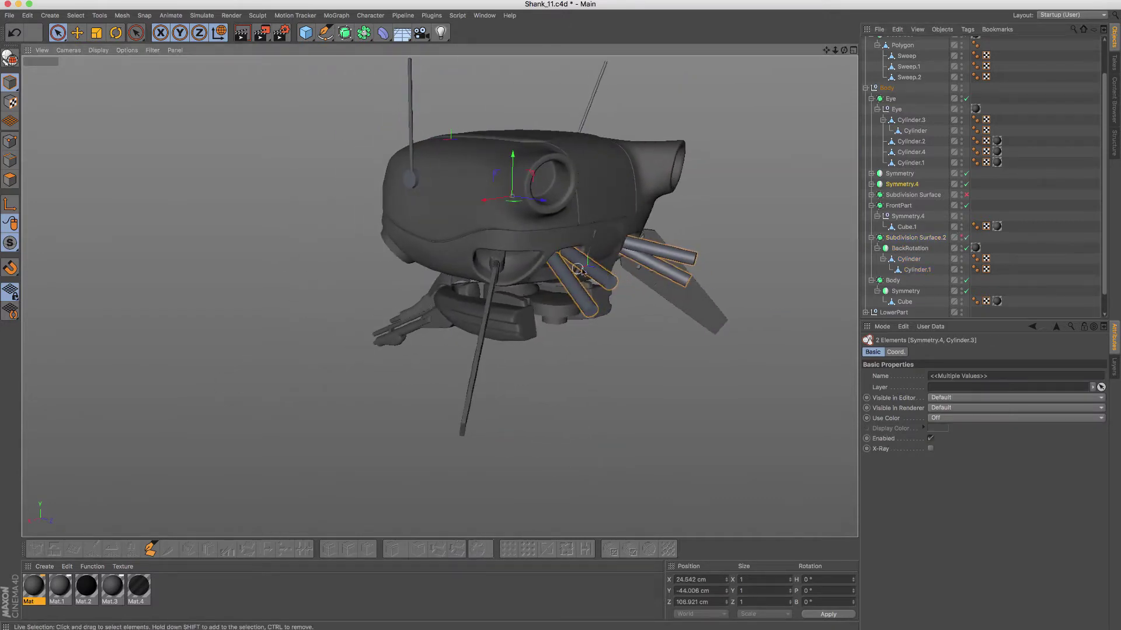
pyautogui.click(10, 242)
pyautogui.click(71, 277)
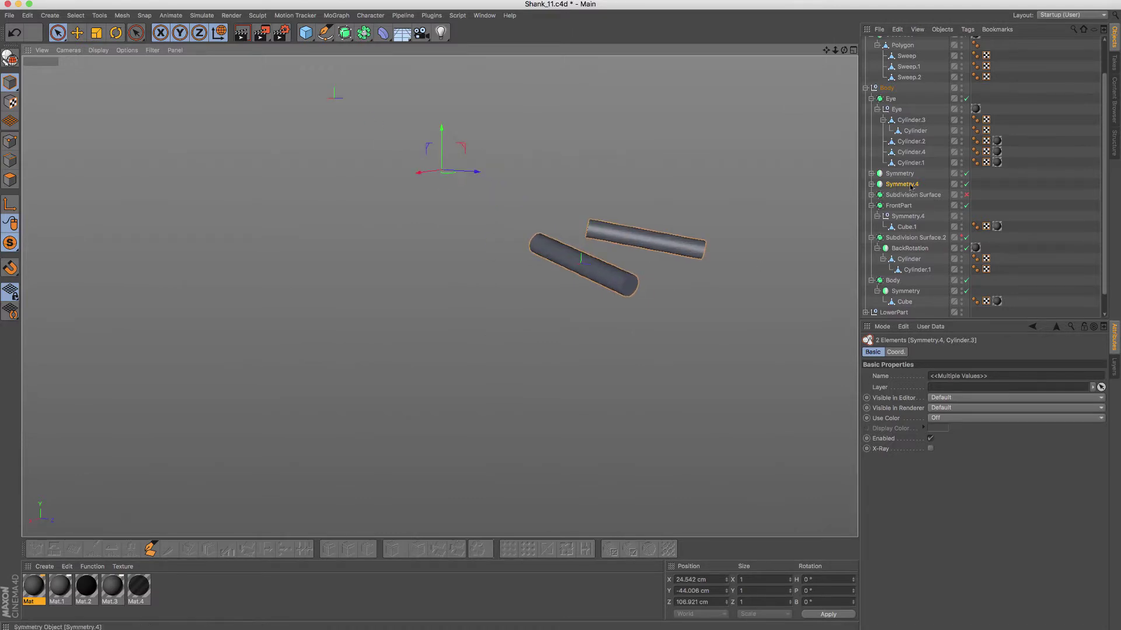
# Step: Make Cylinder.3 editable and scale it to about 12.735 × 91.667 × 12.884 cm
pyautogui.click(871, 183)
pyautogui.click(908, 195)
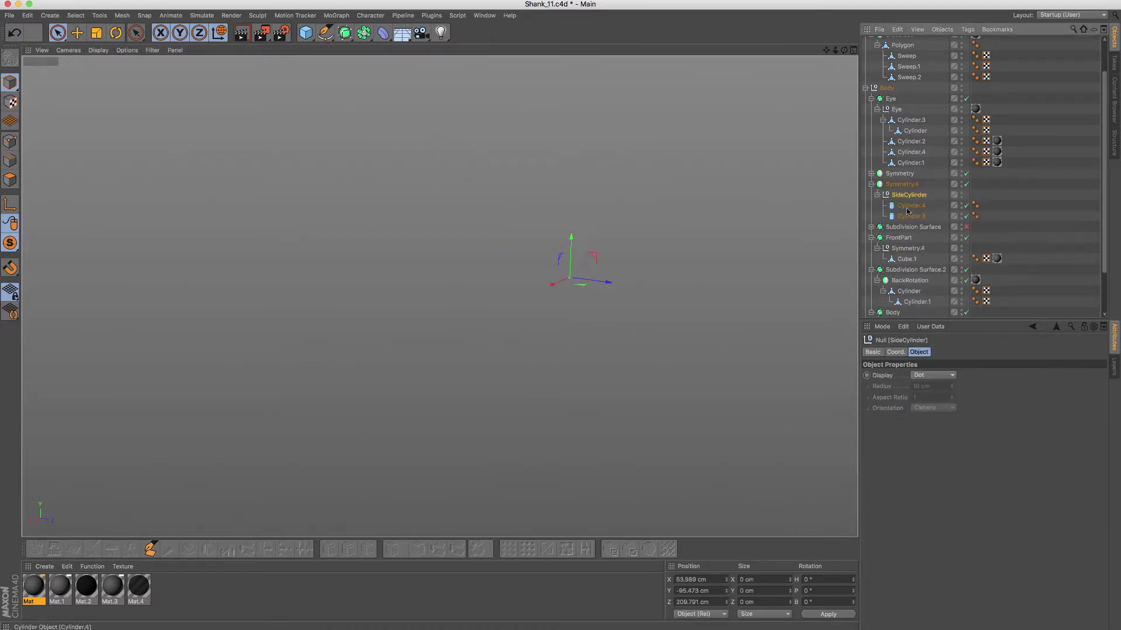
pyautogui.click(909, 215)
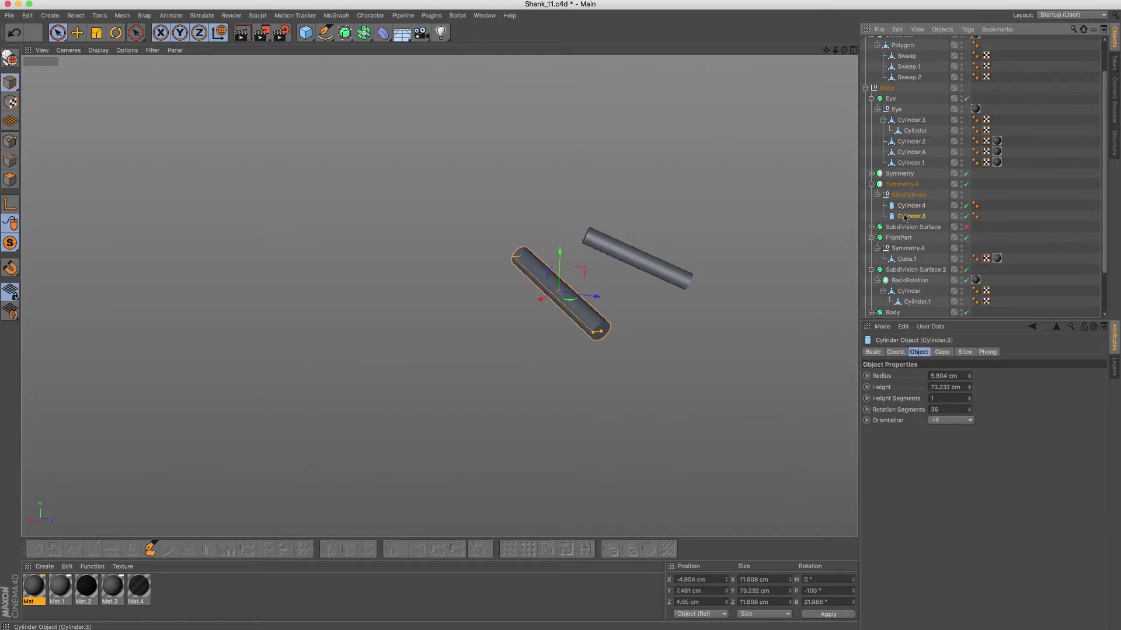
pyautogui.click(13, 181)
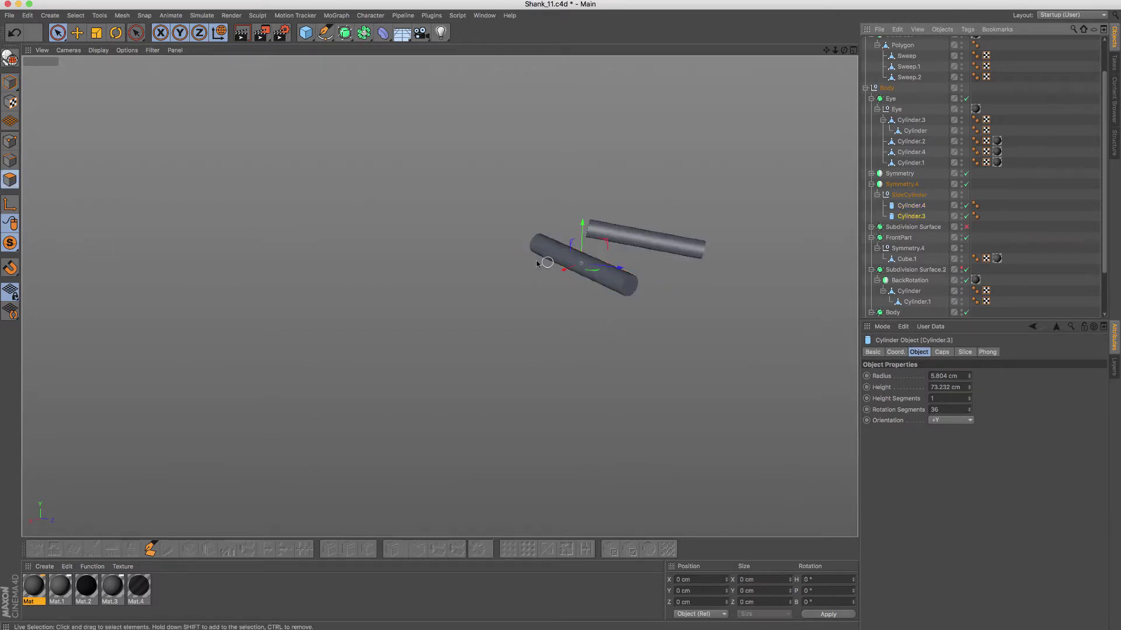
pyautogui.keyDown('alt'); pyautogui.moveTo(671, 258); pyautogui.dragTo(567, 288); pyautogui.keyUp('alt')
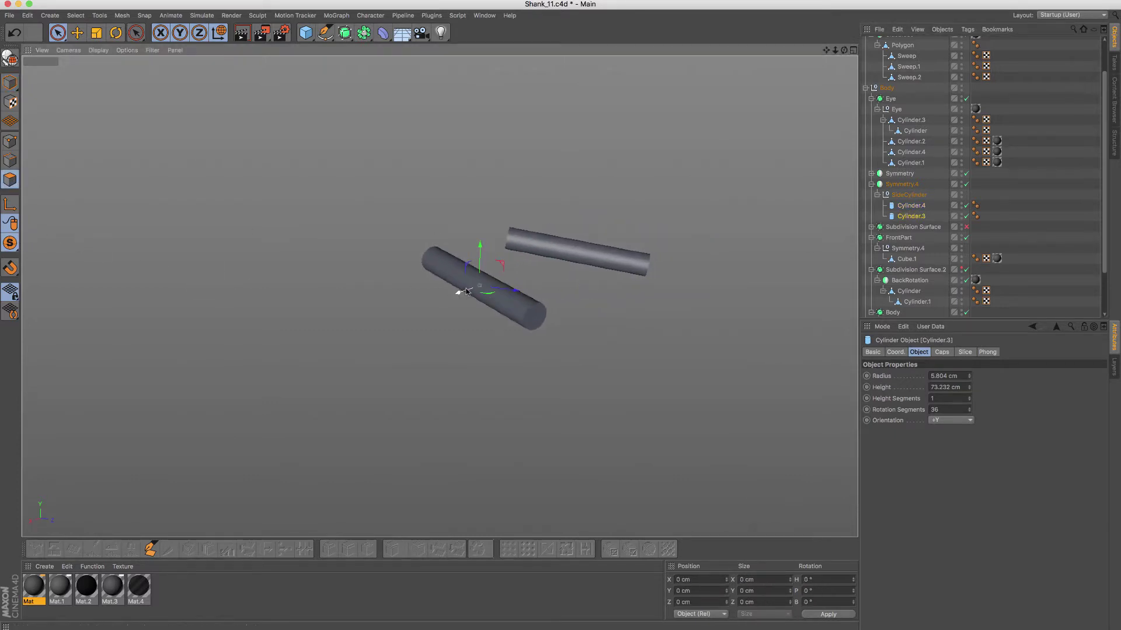
pyautogui.press('c')
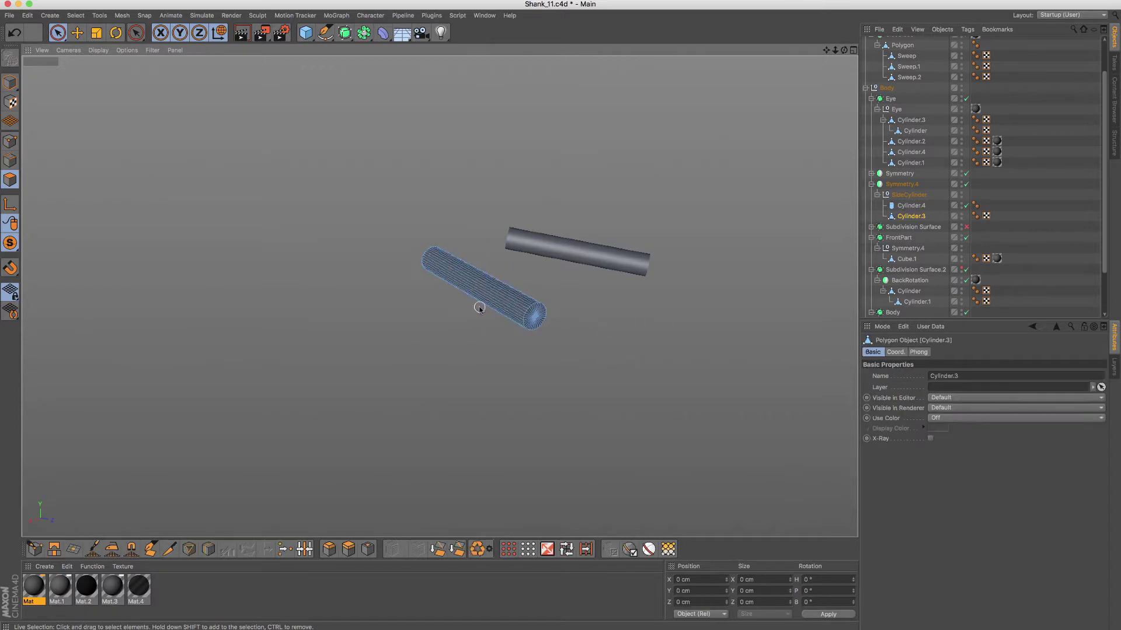
pyautogui.hotkey('ctrl', 'a')
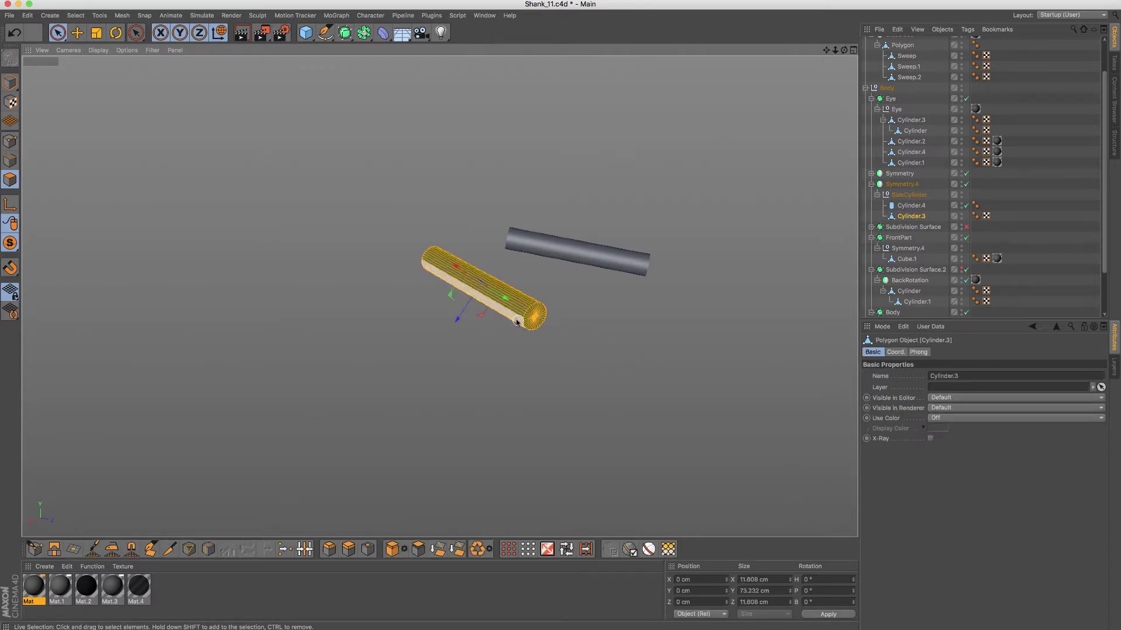
pyautogui.press('t')
pyautogui.moveTo(507, 302); pyautogui.dragTo(525, 301)
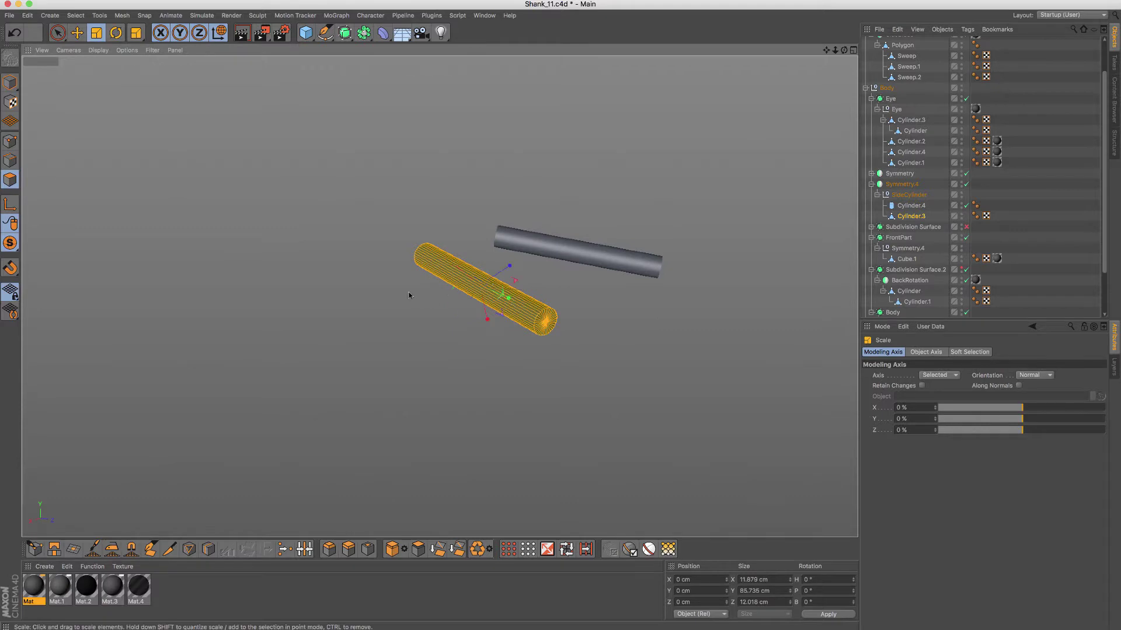
# Step: Turn Solo off to show the whole drone, and shrink the side tube slightly
pyautogui.click(10, 244)
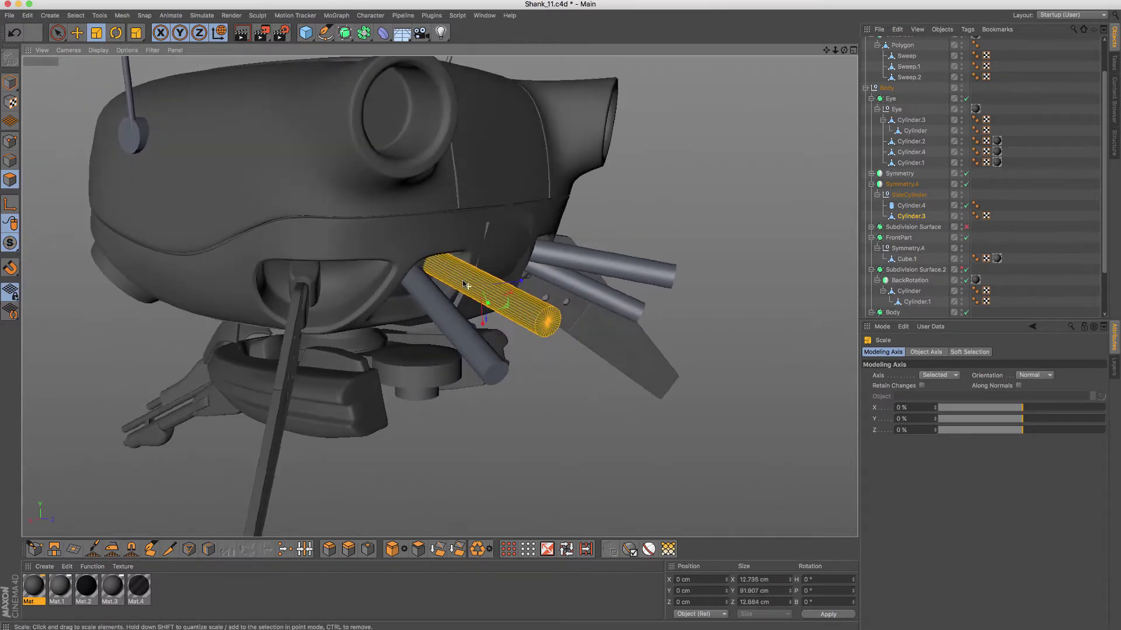
pyautogui.keyDown('alt'); pyautogui.moveTo(467, 285); pyautogui.dragTo(401, 261); pyautogui.keyUp('alt')
pyautogui.scroll(5, 467, 274)
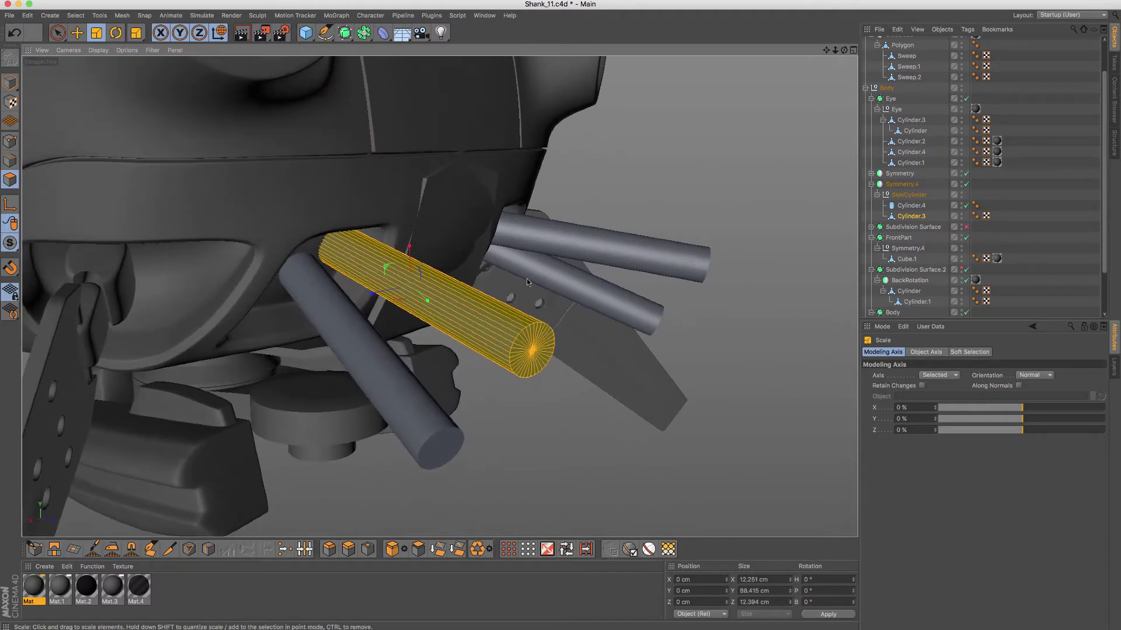
# Step: Select the tube's end-cap polygon and extrude it outward to lengthen the tip
pyautogui.press('space')
pyautogui.click(533, 352)
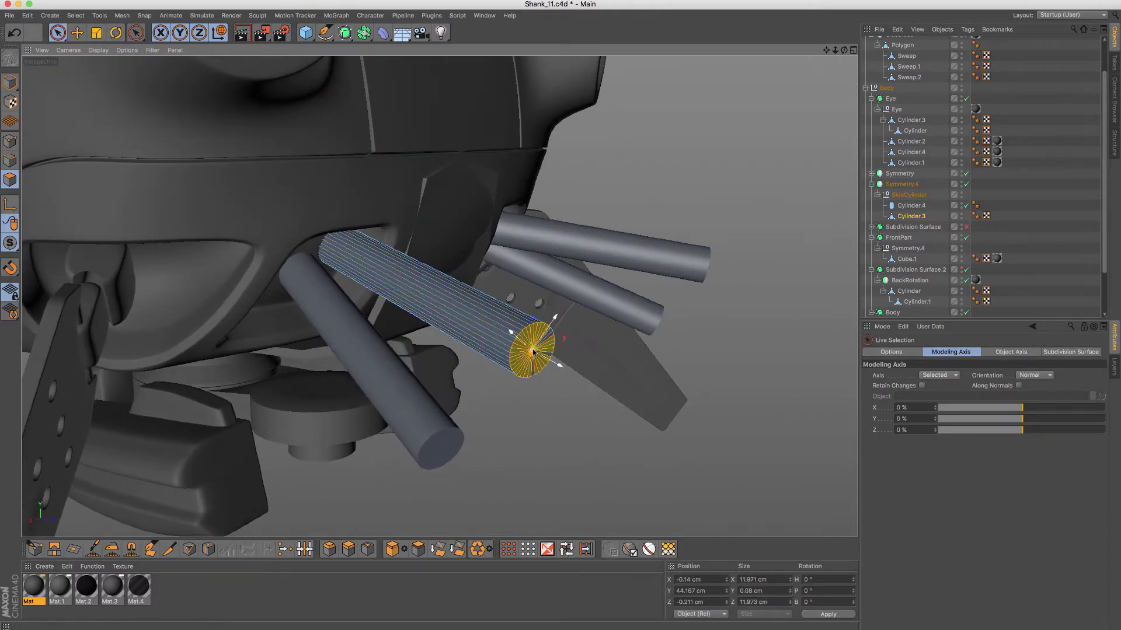
pyautogui.rightClick(538, 352)
pyautogui.click(569, 376)
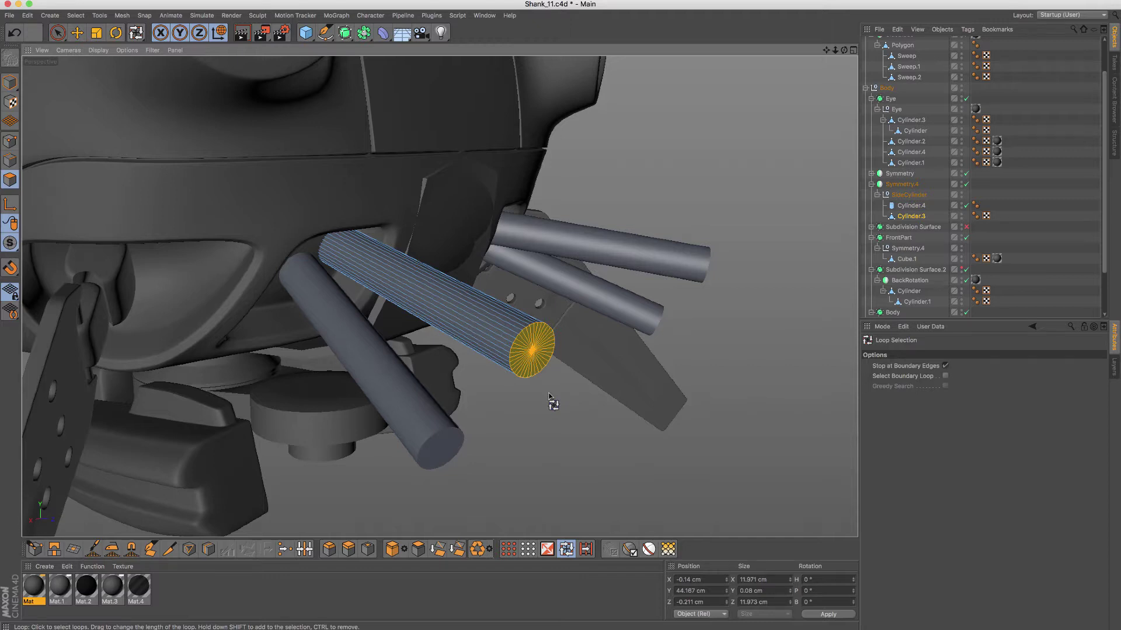
pyautogui.rightClick(548, 397)
pyautogui.click(572, 590)
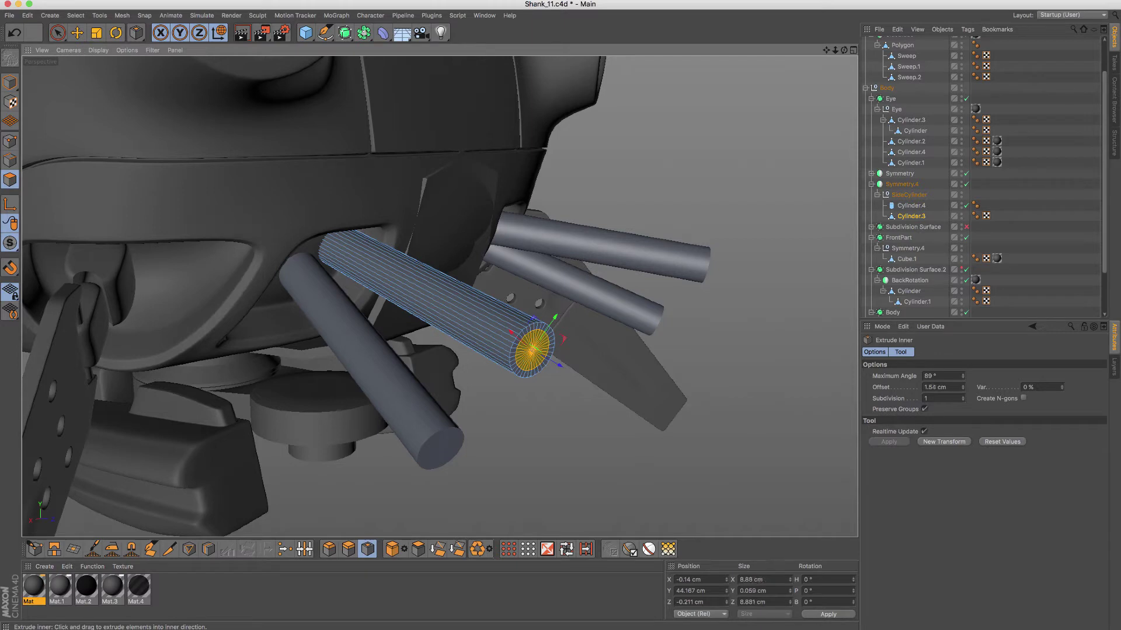
pyautogui.moveTo(549, 374); pyautogui.dragTo(576, 372)
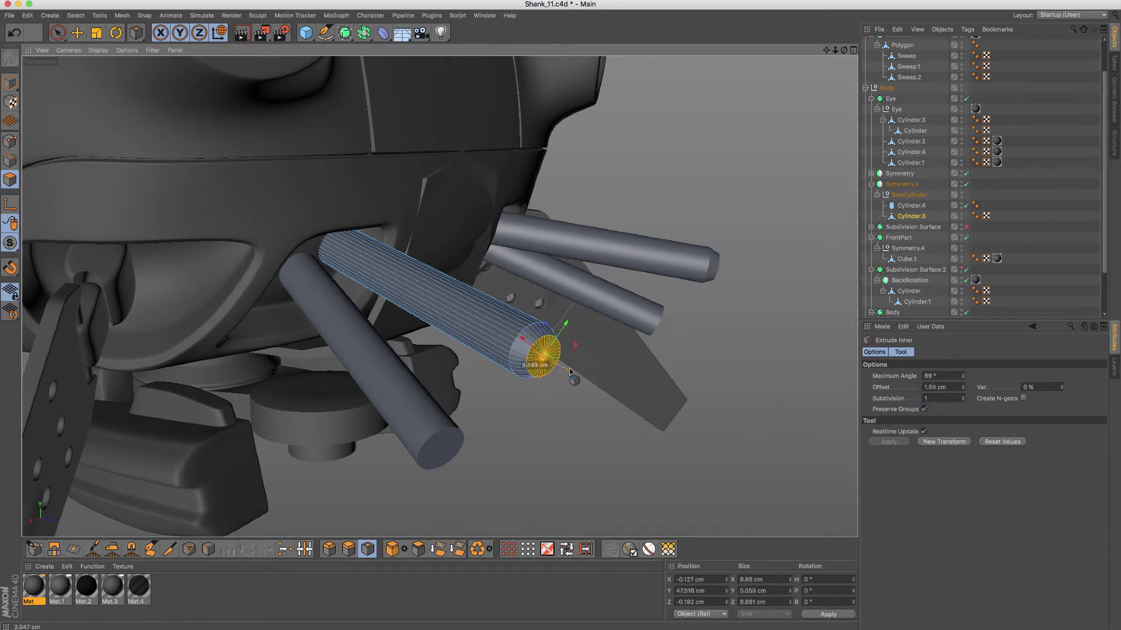
# Step: Scale the end cap down and move it out to taper the nozzle
pyautogui.press('t')
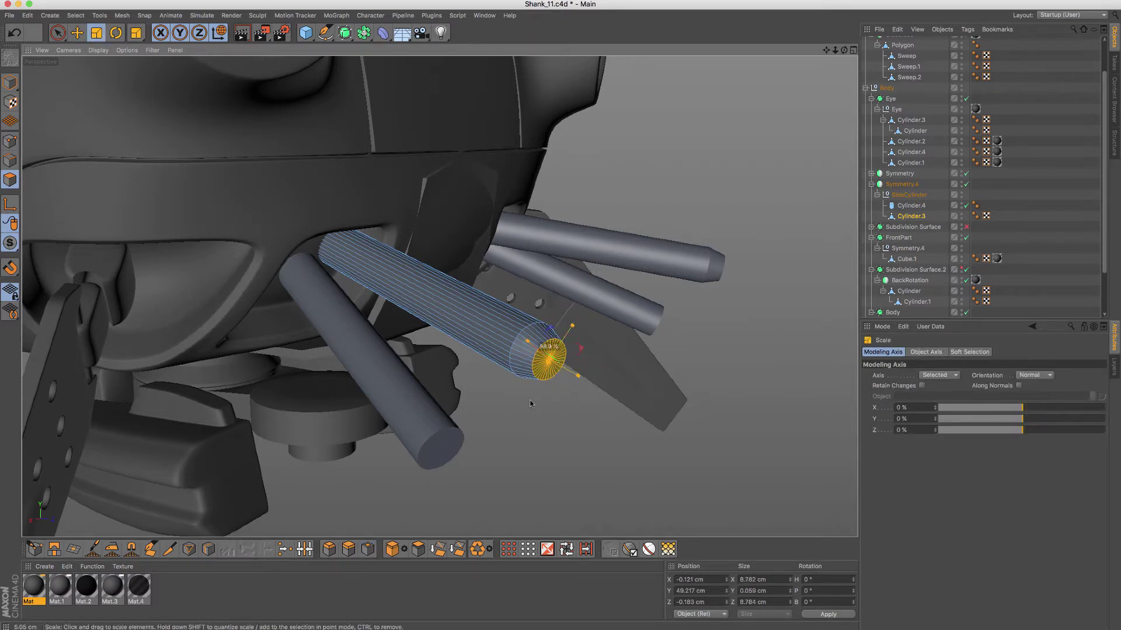
pyautogui.moveTo(577, 372); pyautogui.dragTo(453, 407)
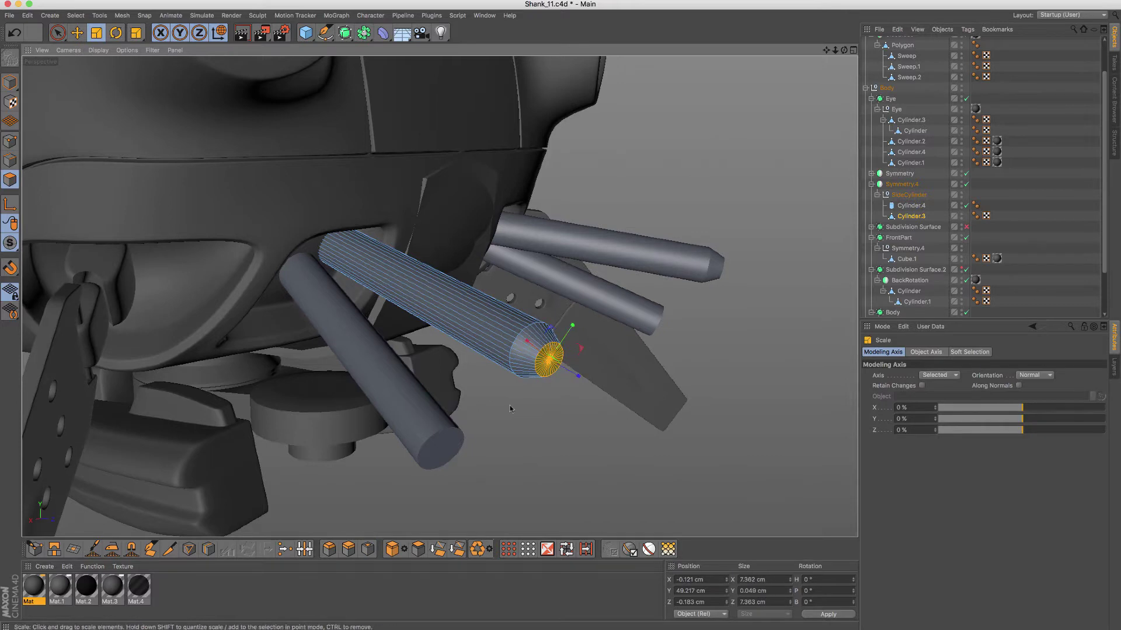
pyautogui.press('e')
pyautogui.moveTo(574, 373); pyautogui.dragTo(566, 375)
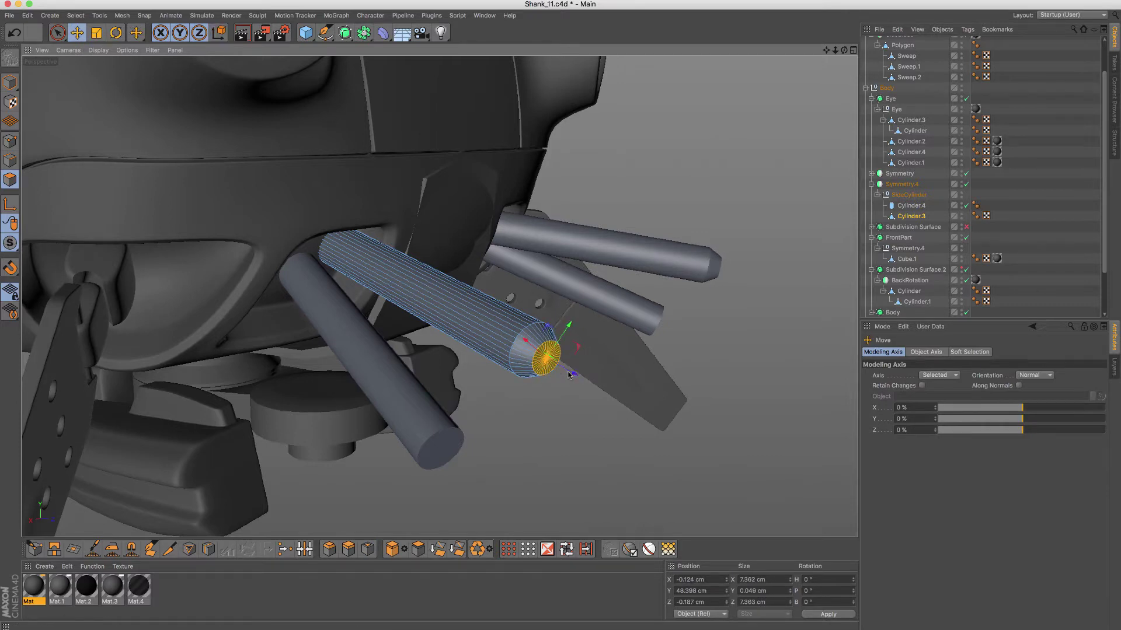
# Step: Inset a smaller ring inside the nozzle cap with Extrude Inner at 1.632 cm
pyautogui.rightClick(569, 374)
pyautogui.click(607, 526)
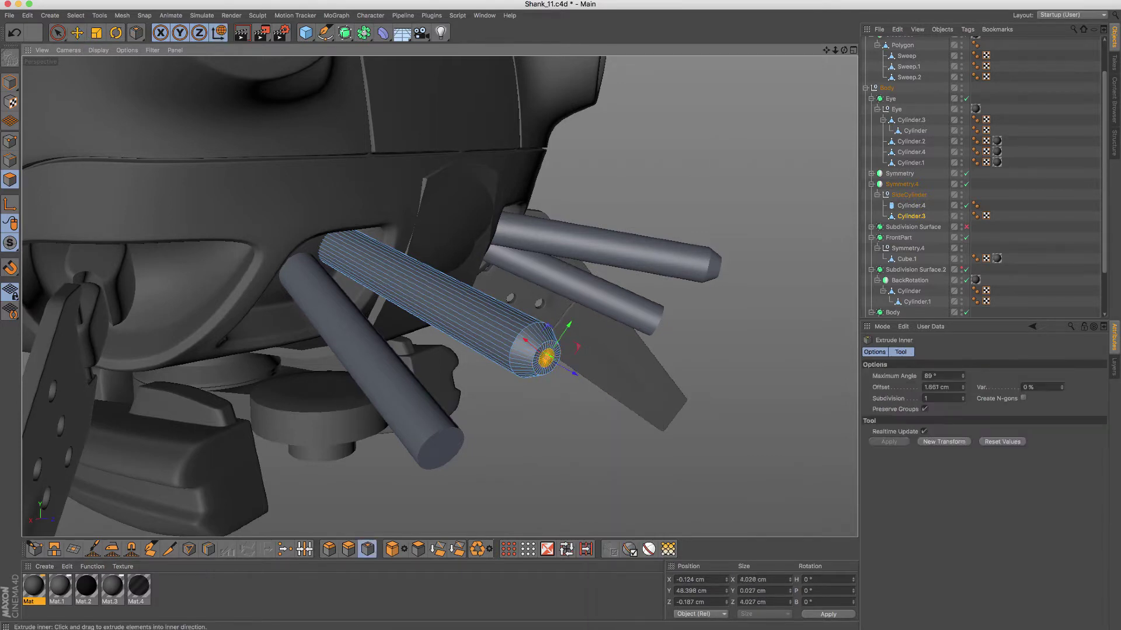
pyautogui.moveTo(585, 382)
pyautogui.mouseDown()
pyautogui.moveTo(538, 376)
pyautogui.moveTo(521, 319)
pyautogui.moveTo(552, 310)
pyautogui.moveTo(510, 324)
pyautogui.moveTo(526, 333)
pyautogui.mouseUp()
# Step: Add a loop cut near the tube's tip and select that ring loop
pyautogui.press('k')
pyautogui.press('l')
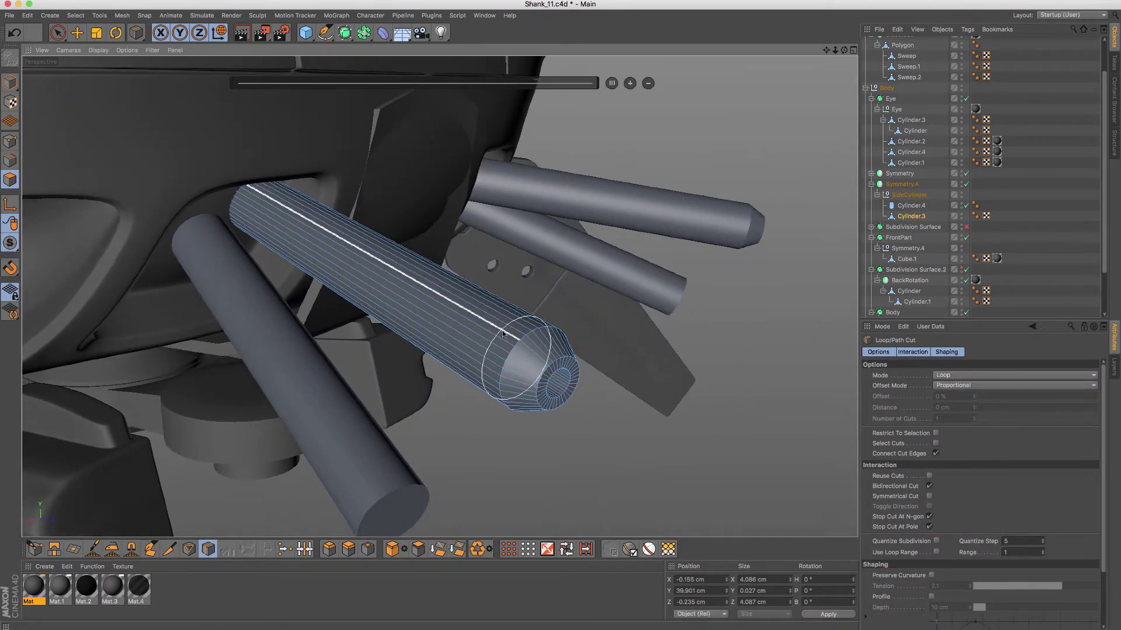
pyautogui.scroll(3, 541, 342)
pyautogui.click(538, 343)
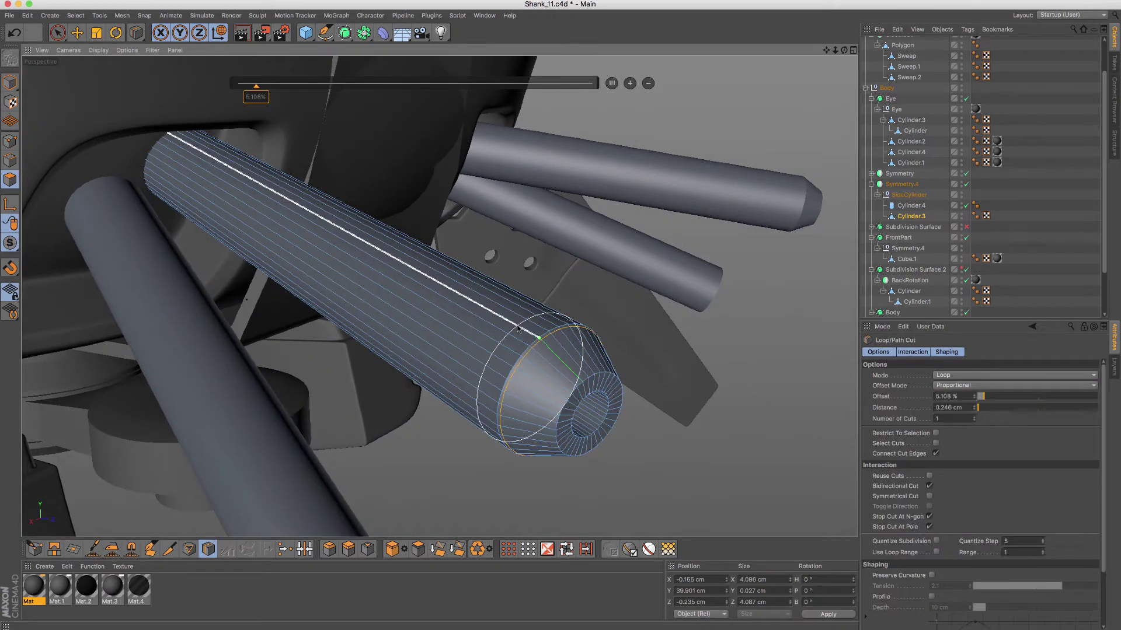
pyautogui.keyDown('alt'); pyautogui.moveTo(537, 343); pyautogui.dragTo(524, 328); pyautogui.keyUp('alt')
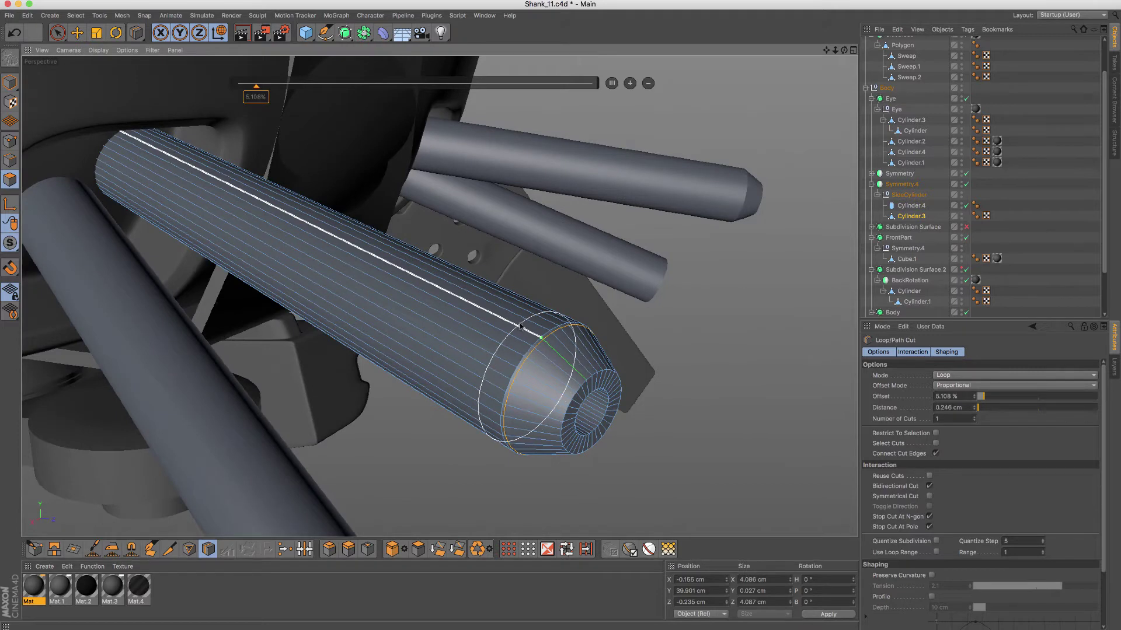
pyautogui.rightClick(537, 332)
pyautogui.click(560, 357)
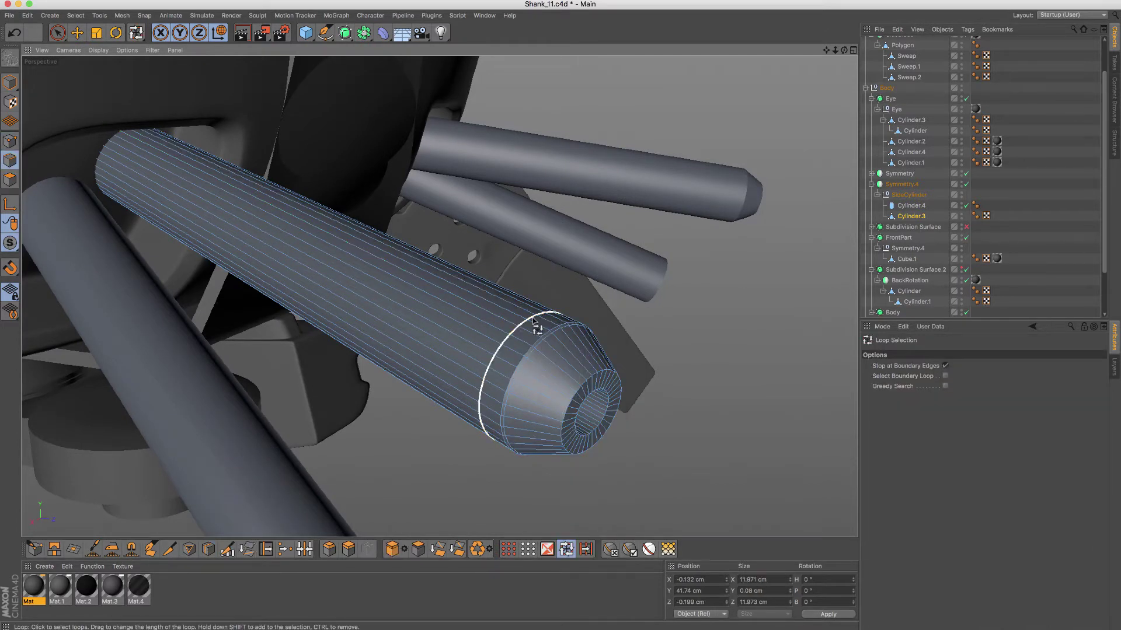
pyautogui.click(533, 319)
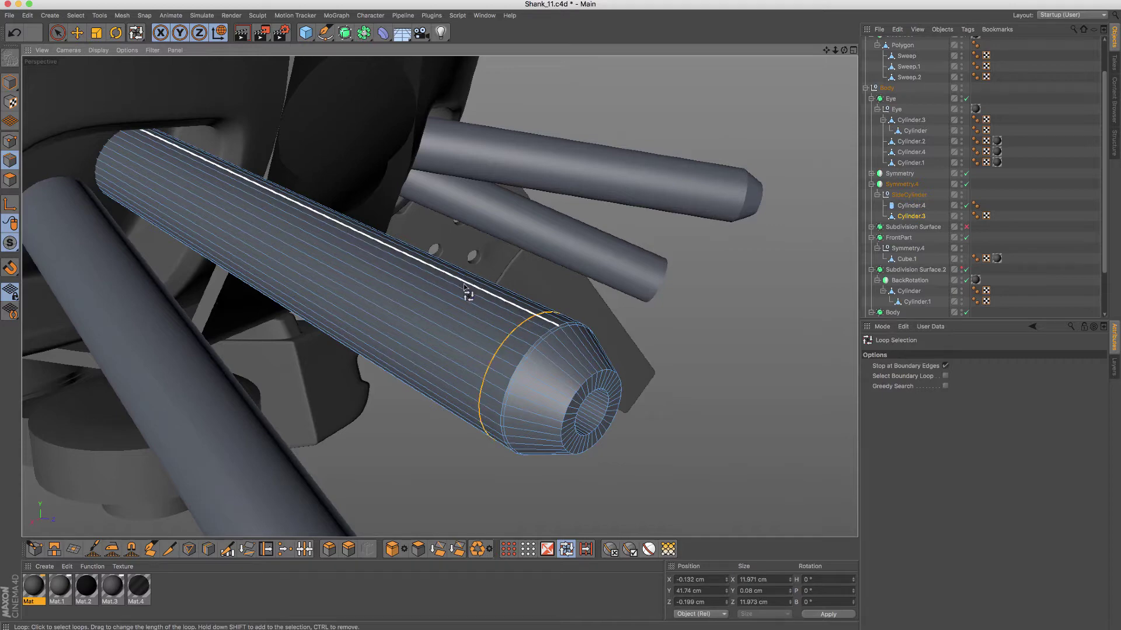
# Step: Bevel the selected edge loops behind the nose by 0.684 cm
pyautogui.press('k')
pyautogui.press('l')
pyautogui.moveTo(300, 234)
pyautogui.keyDown('alt'); pyautogui.mouseDown()
pyautogui.moveTo(292, 208)
pyautogui.moveTo(314, 229)
pyautogui.moveTo(295, 223)
pyautogui.mouseUp(); pyautogui.keyUp('alt')
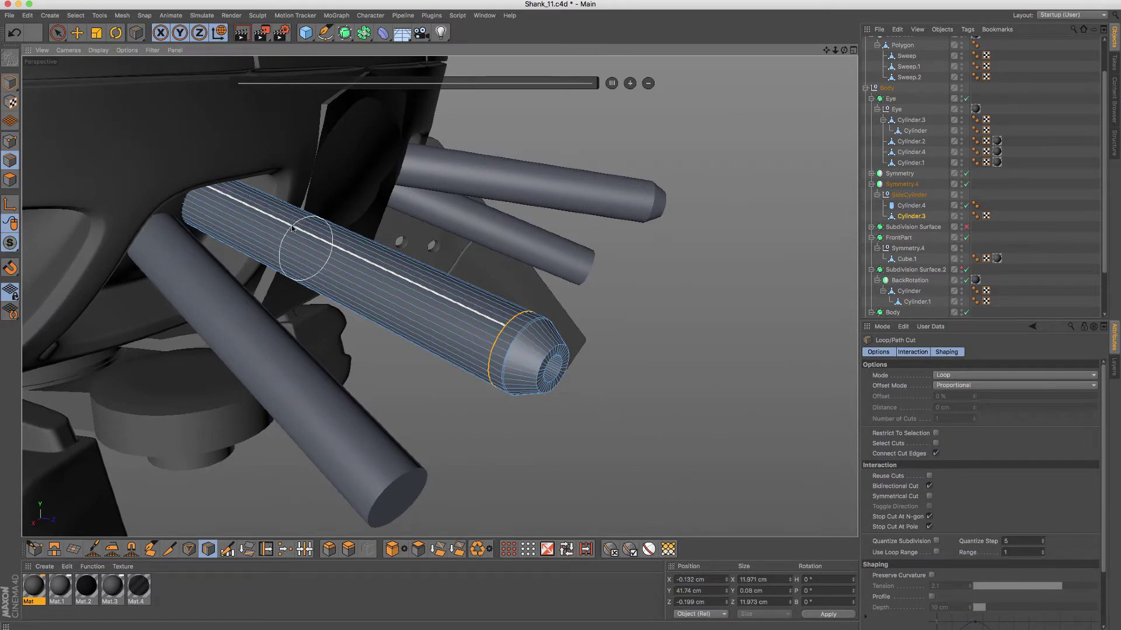
pyautogui.press('u')
pyautogui.press('l')
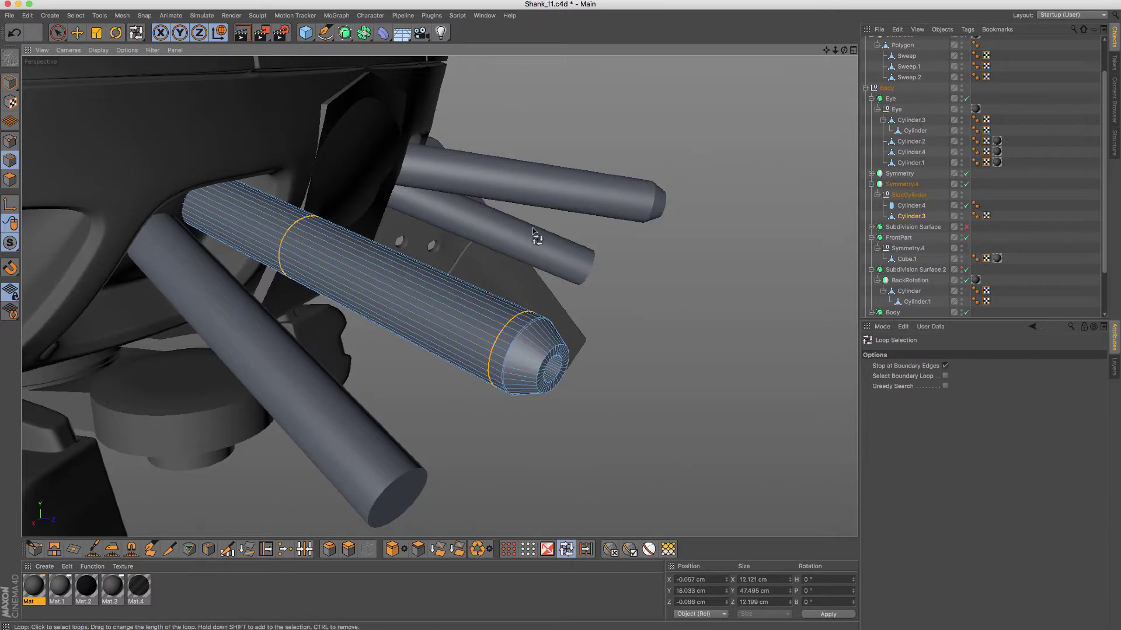
pyautogui.press('m')
pyautogui.press('s')
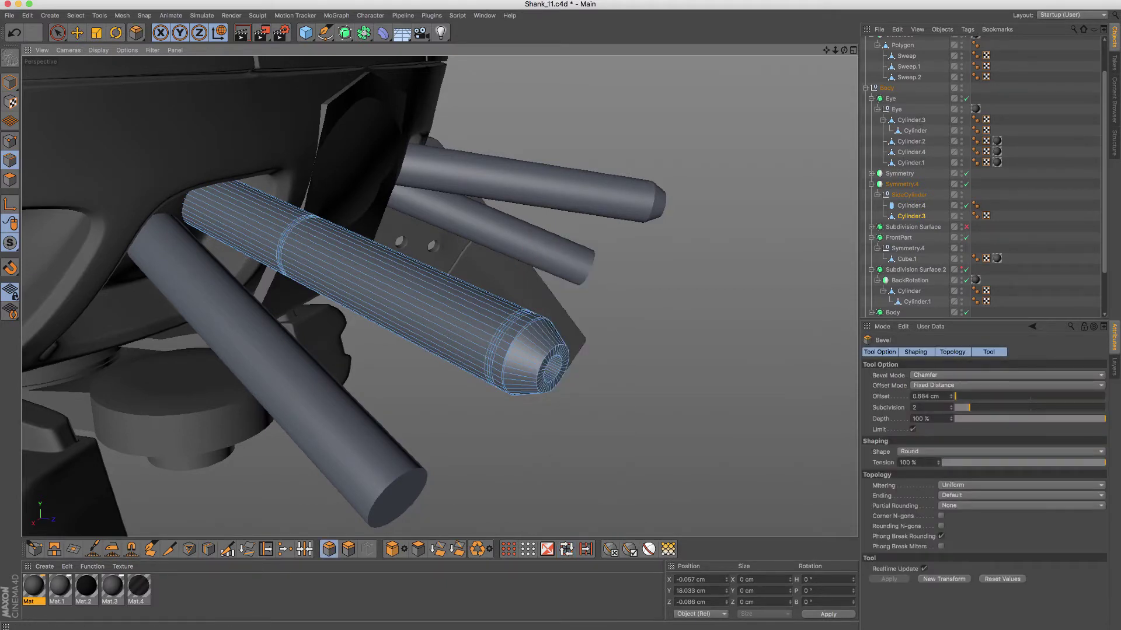
pyautogui.scroll(5, 584, 334)
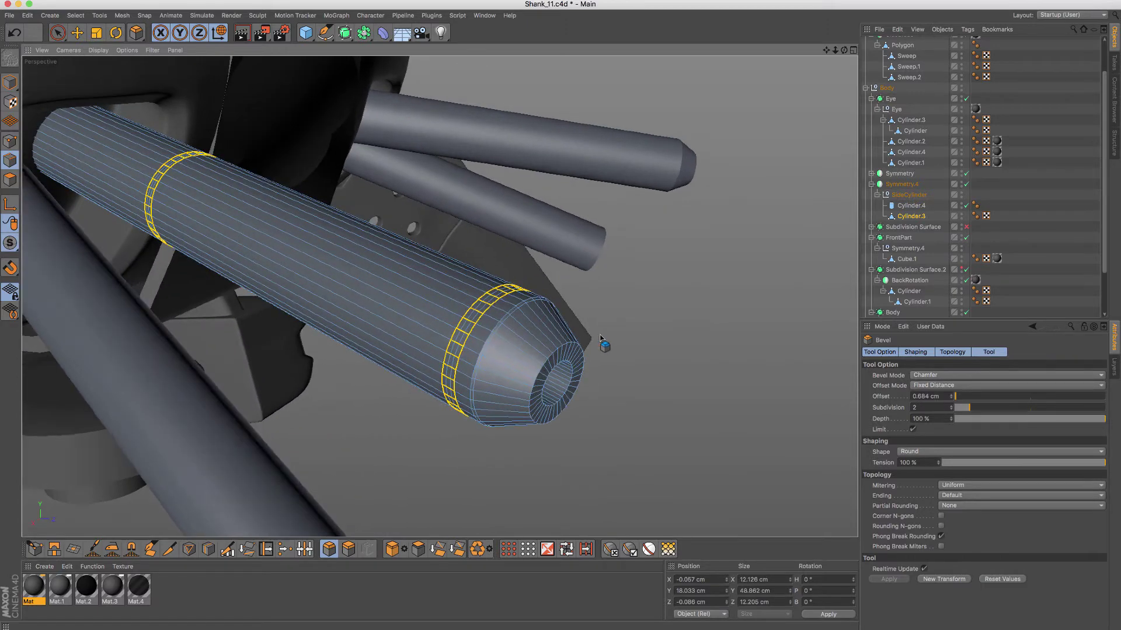
# Step: Extrude the narrow polygon ring near the tip inward to form a groove
pyautogui.press('Return')
pyautogui.press('u')
pyautogui.press('l')
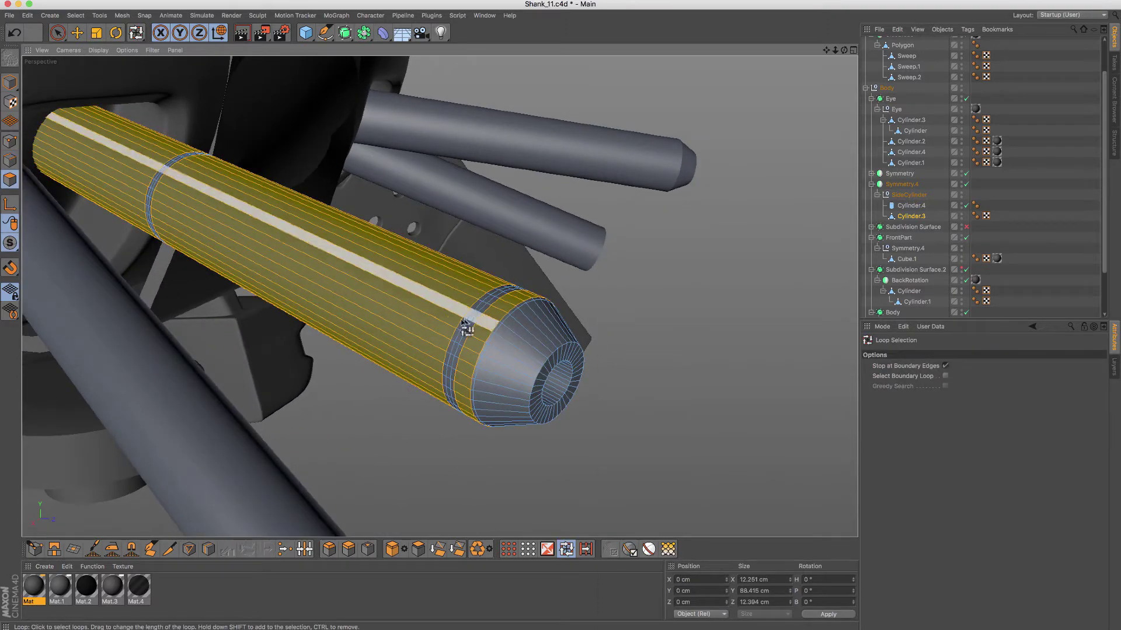
pyautogui.click(476, 325)
pyautogui.keyDown('alt'); pyautogui.moveTo(181, 254); pyautogui.dragTo(175, 192); pyautogui.keyUp('alt')
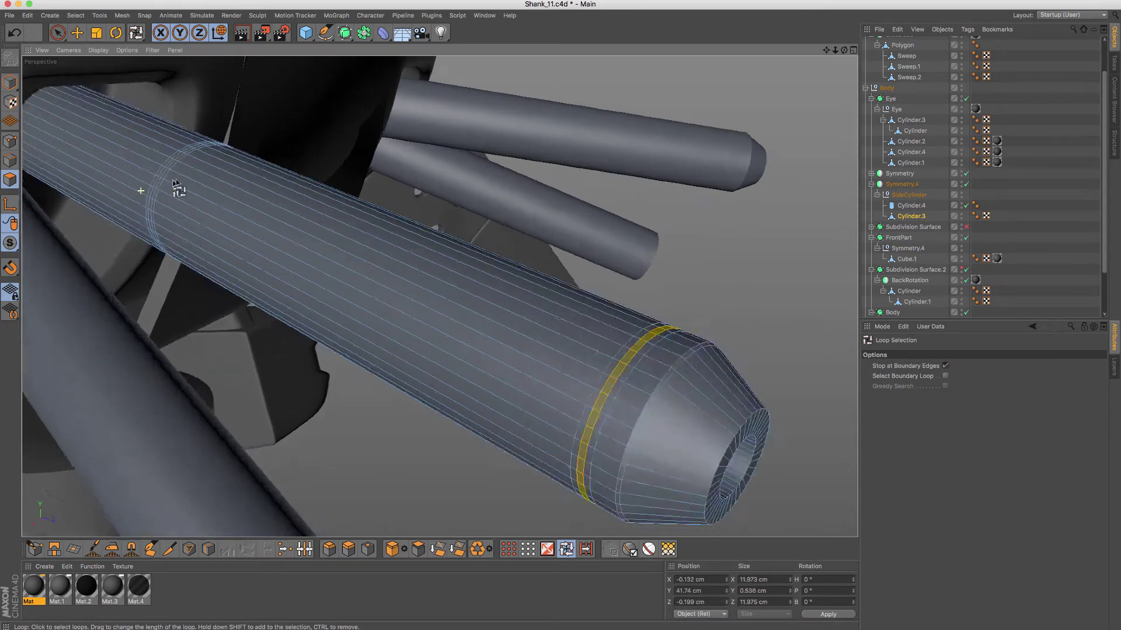
pyautogui.scroll(5, 169, 187)
pyautogui.scroll(-6, 221, 234)
pyautogui.keyDown('alt'); pyautogui.moveTo(221, 233); pyautogui.dragTo(570, 288); pyautogui.keyUp('alt')
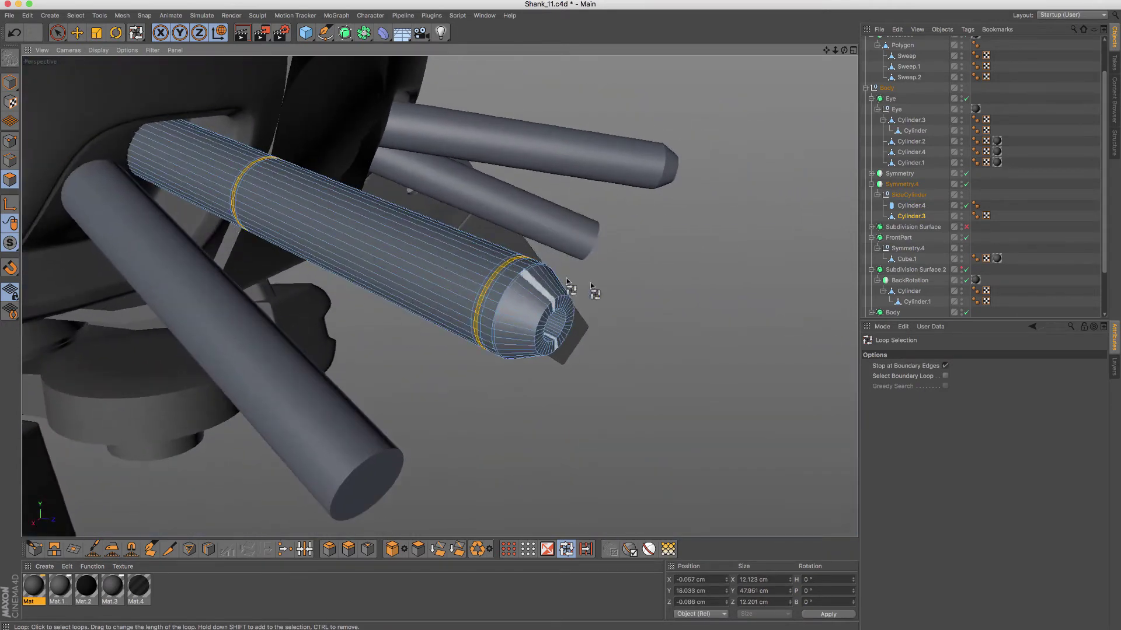
pyautogui.scroll(2, 593, 263)
pyautogui.scroll(2, 623, 261)
pyautogui.press('d')
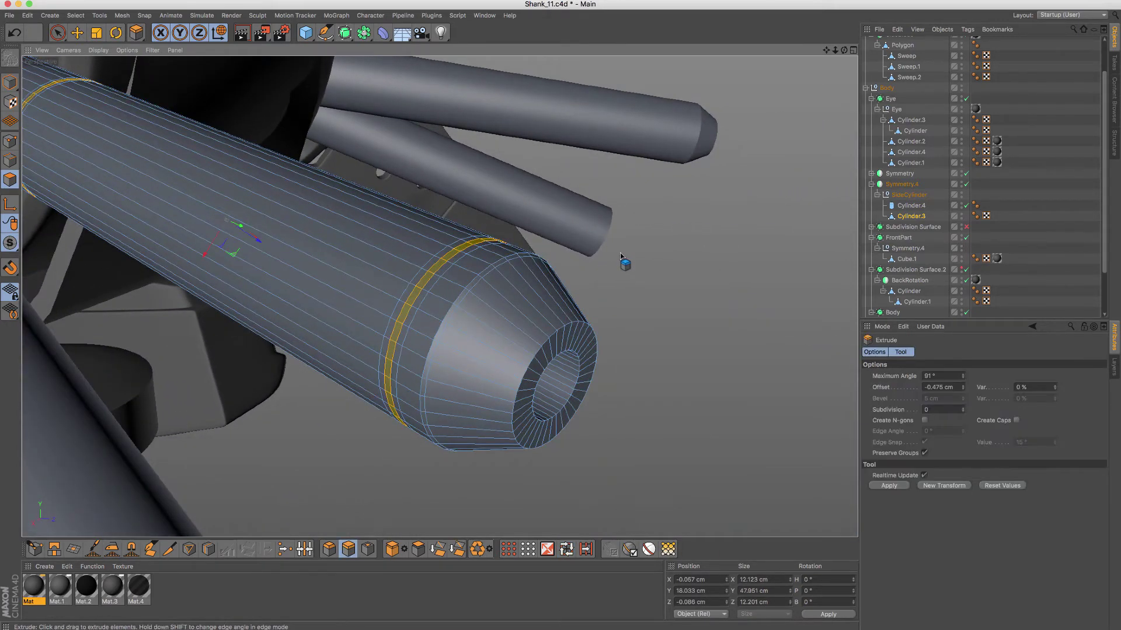
pyautogui.moveTo(621, 254); pyautogui.dragTo(613, 255)
# Step: Wrap Symmetry.4 in a new Subdivision Surface.1 and disable its smoothing
pyautogui.press('Return')
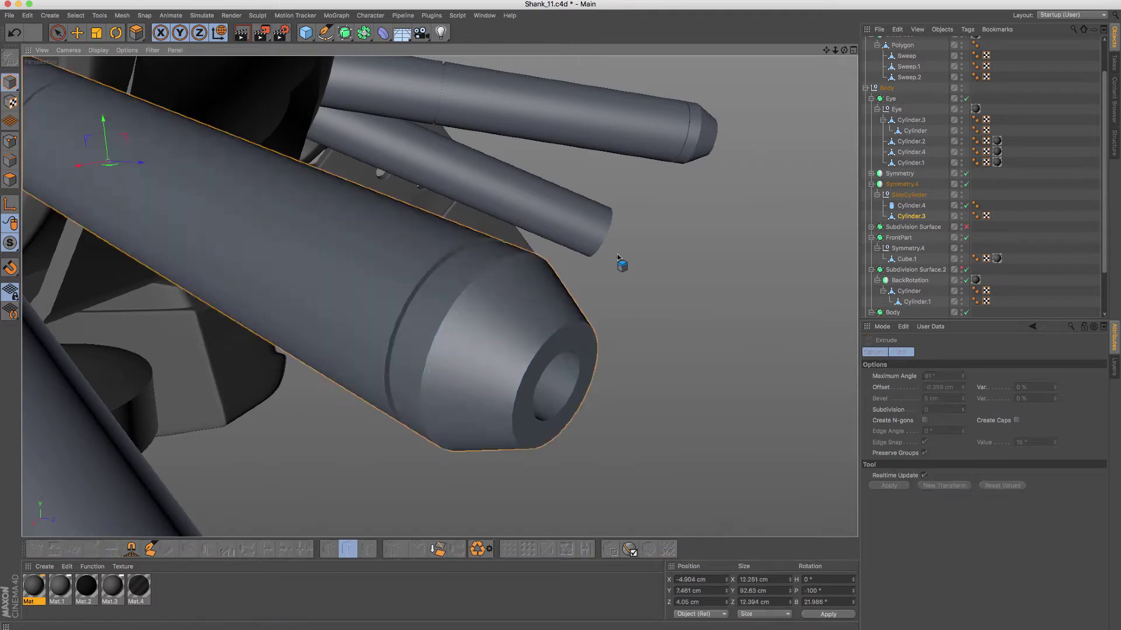
pyautogui.click(905, 185)
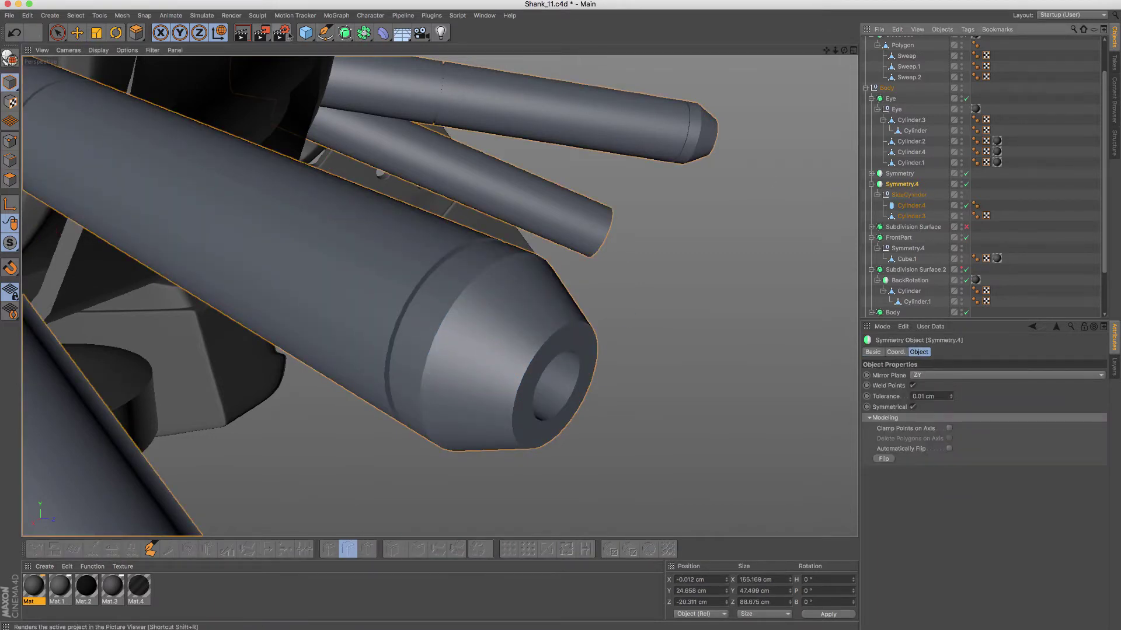
pyautogui.keyDown('alt'); pyautogui.click(344, 33); pyautogui.keyUp('alt')
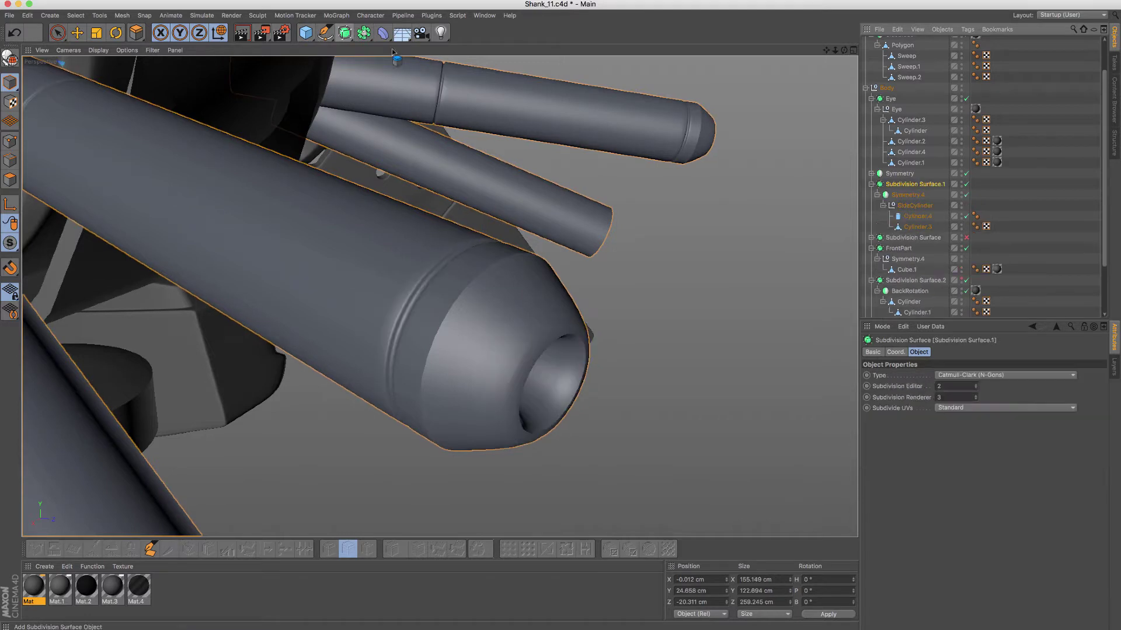
pyautogui.click(918, 227)
pyautogui.press('q')
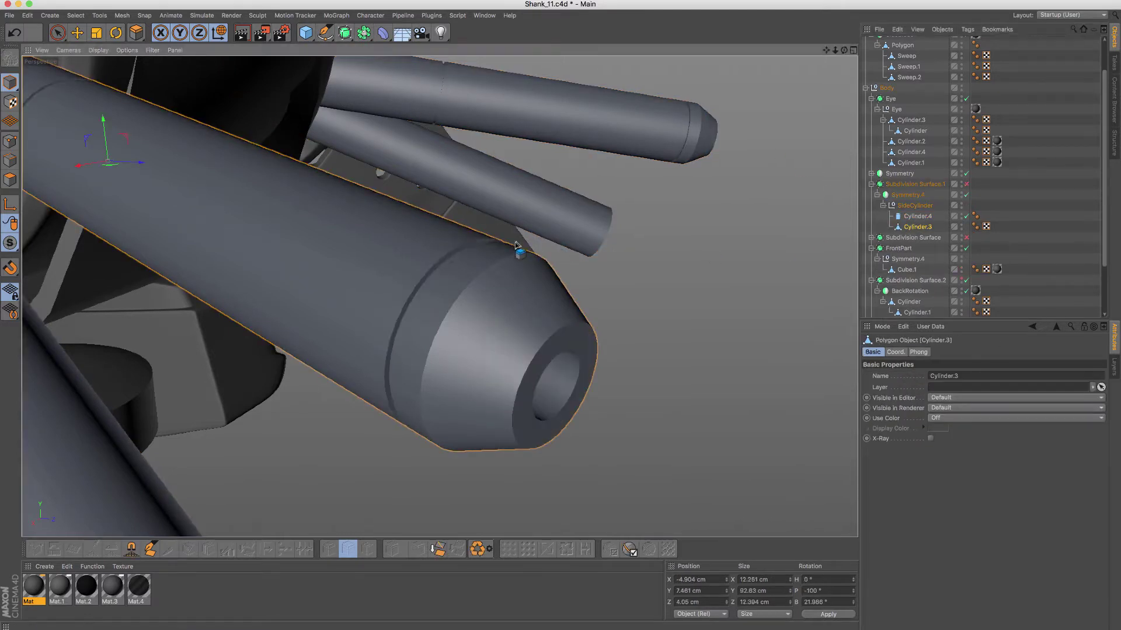
# Step: Add a loop cut on Cylinder.3 just behind the groove
pyautogui.keyDown('alt'); pyautogui.moveTo(516, 246); pyautogui.dragTo(482, 260); pyautogui.keyUp('alt')
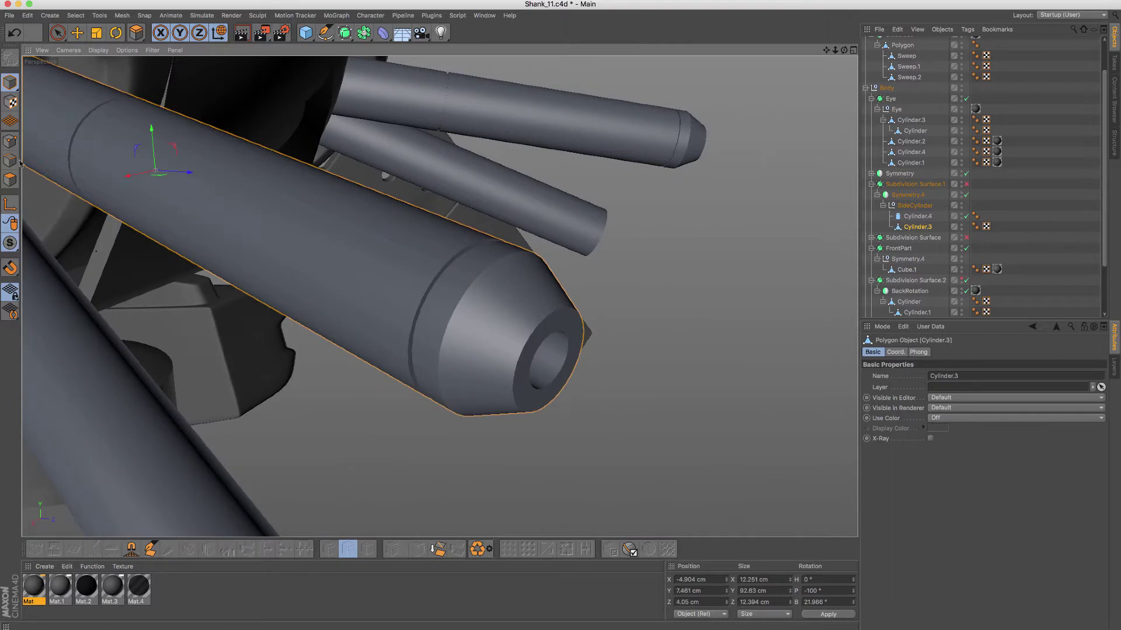
pyautogui.click(10, 160)
pyautogui.press('d')
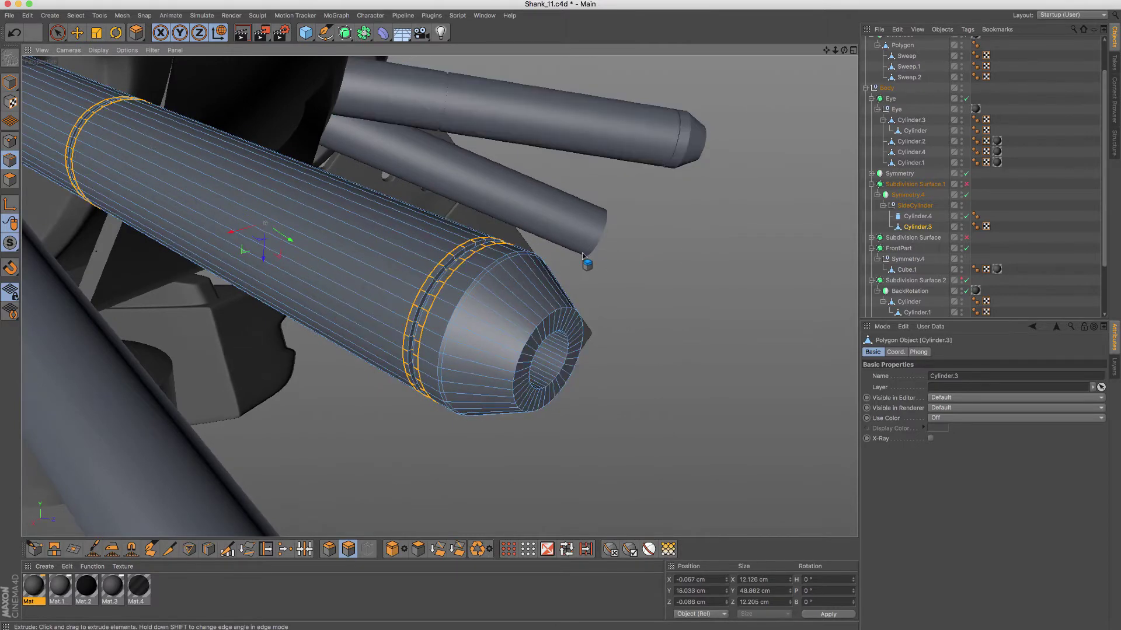
pyautogui.press('space')
pyautogui.click(626, 276)
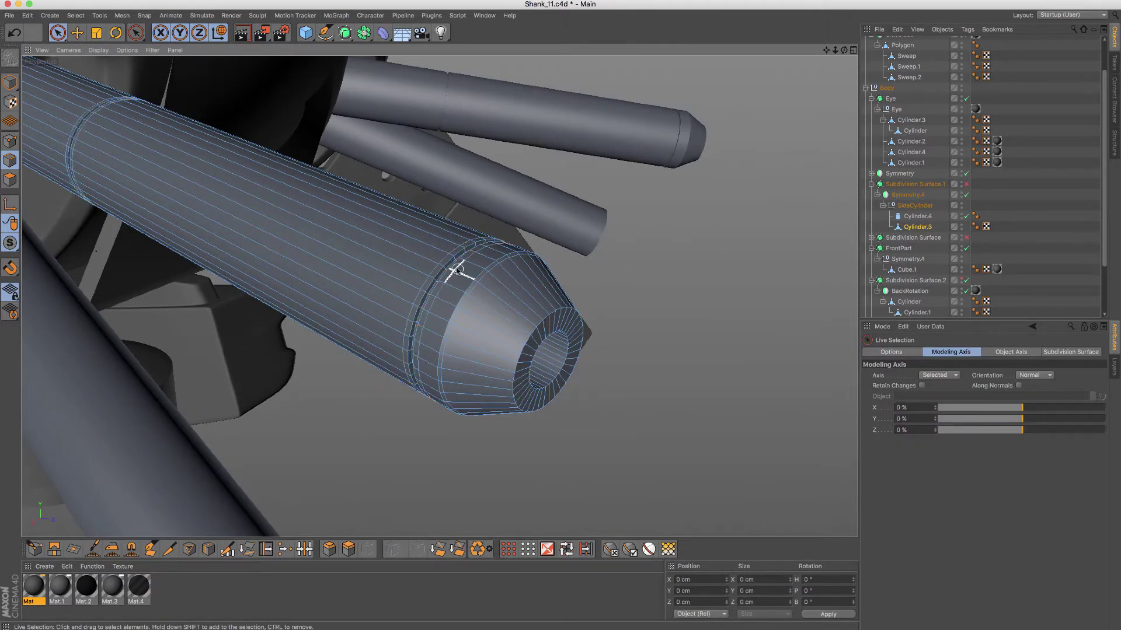
pyautogui.keyDown('alt'); pyautogui.moveTo(454, 259); pyautogui.dragTo(460, 254); pyautogui.keyUp('alt')
pyautogui.press('k')
pyautogui.press('l')
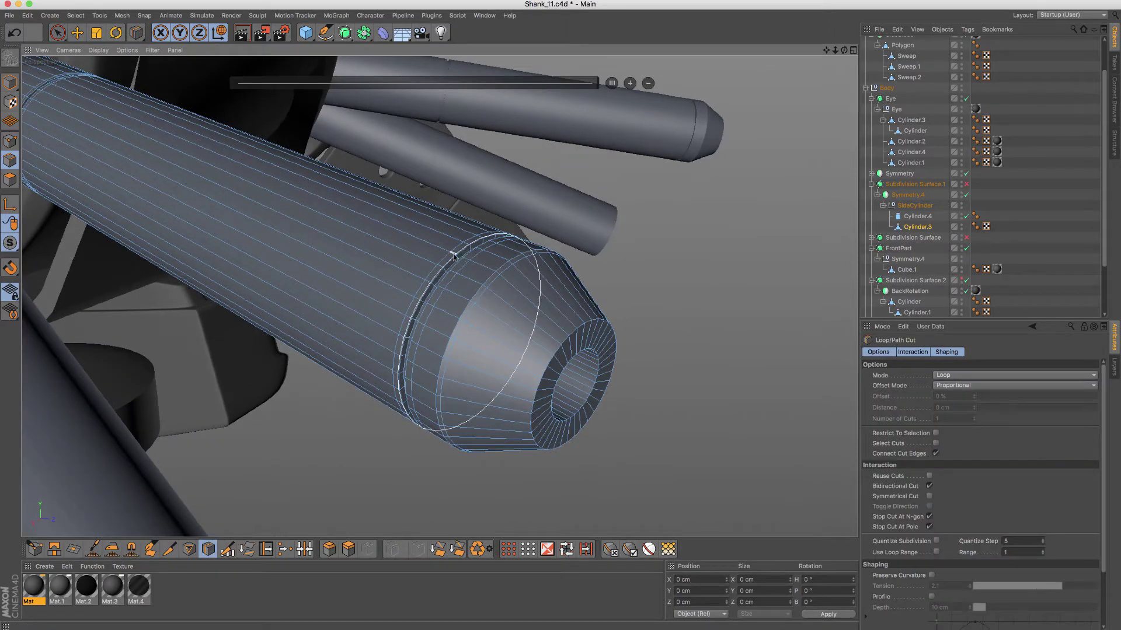
pyautogui.moveTo(421, 258); pyautogui.dragTo(431, 252)
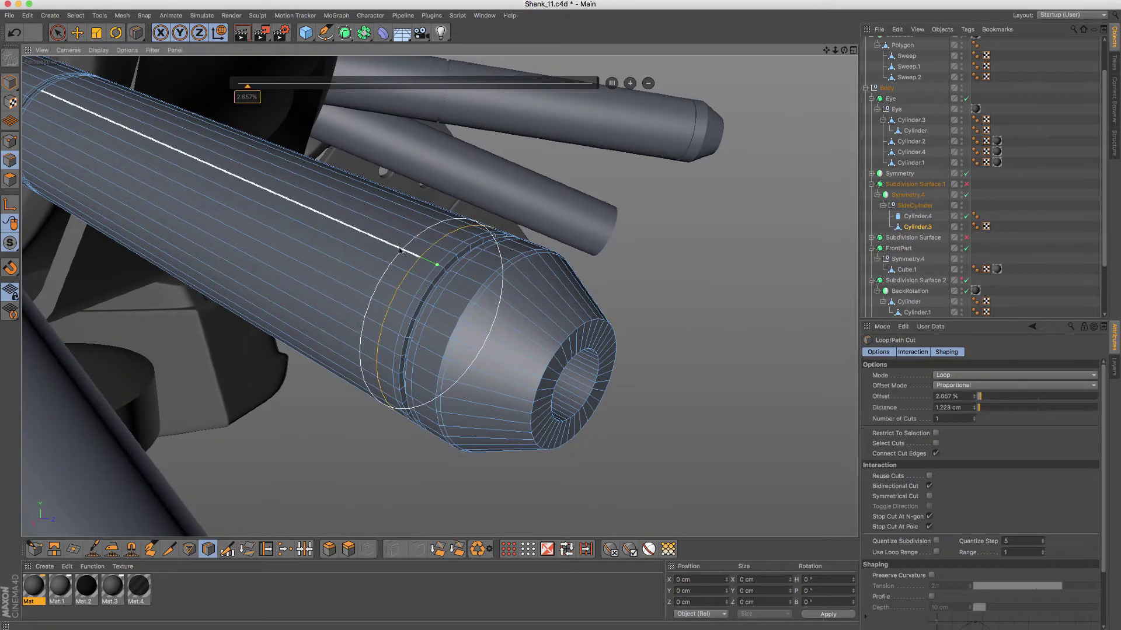
# Step: Select and scale the new edge loop, then deselect the tube
pyautogui.press('u')
pyautogui.press('l')
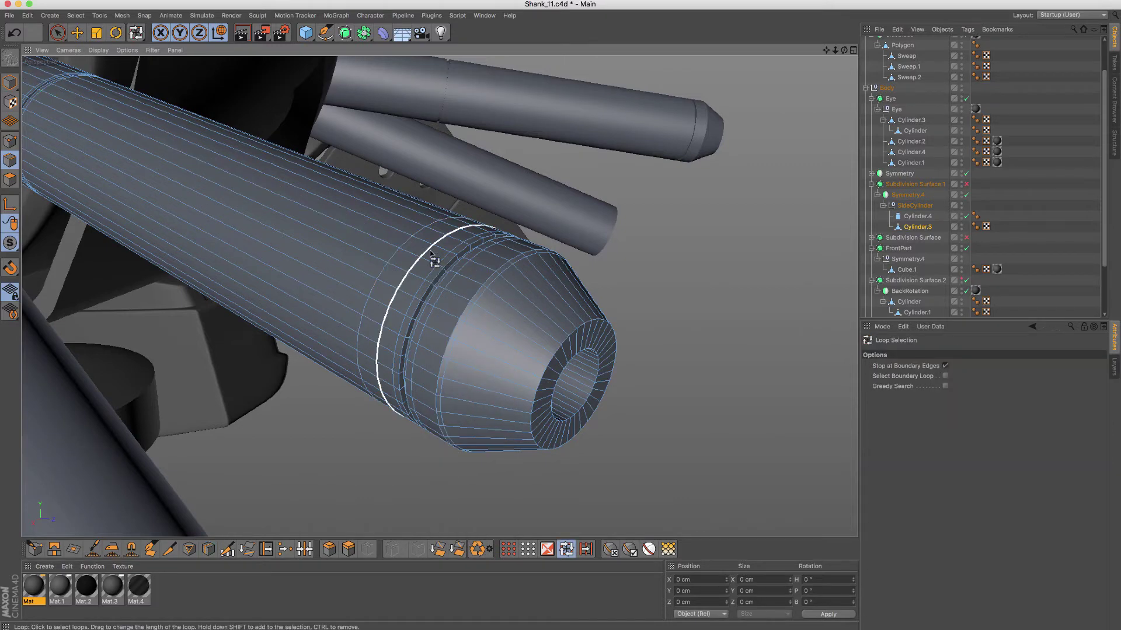
pyautogui.press('t')
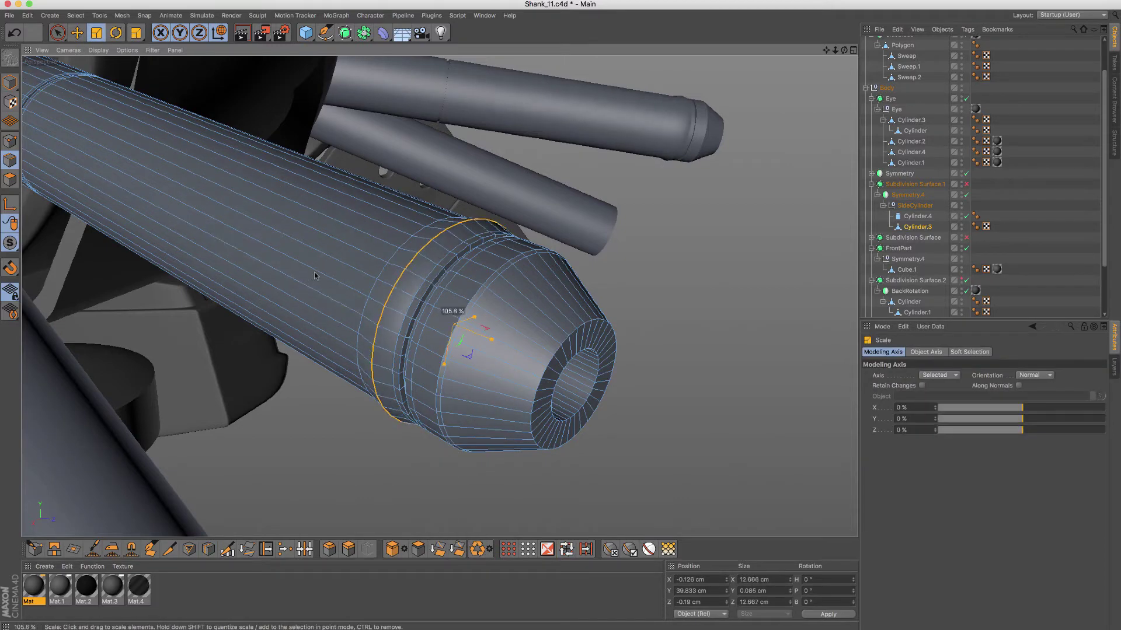
pyautogui.press('l')
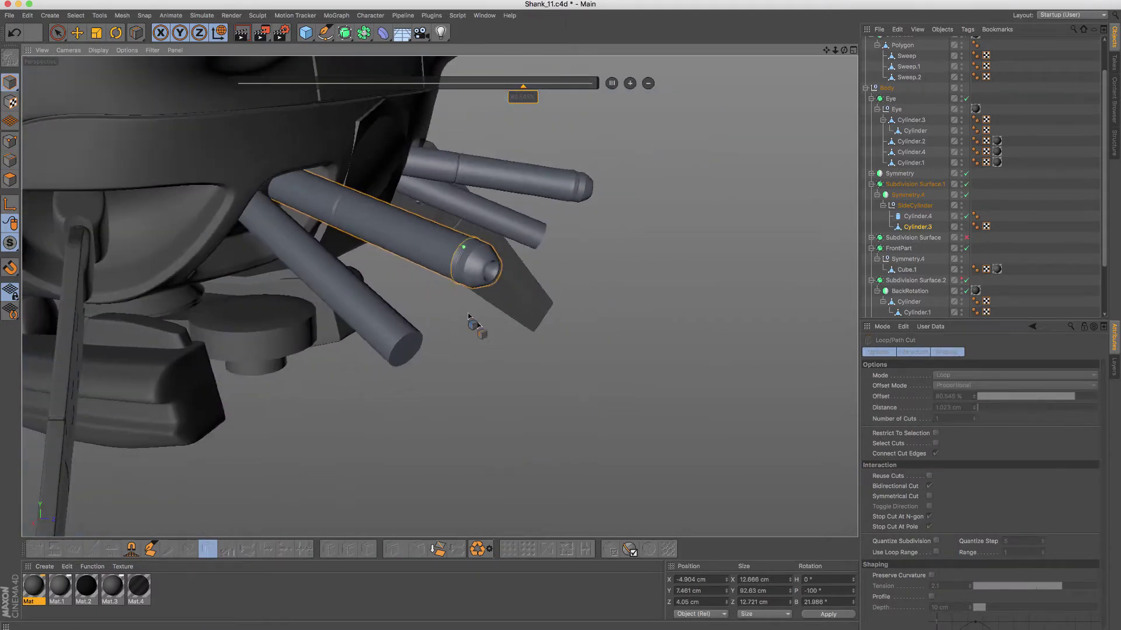
pyautogui.press('space')
pyautogui.click(490, 331)
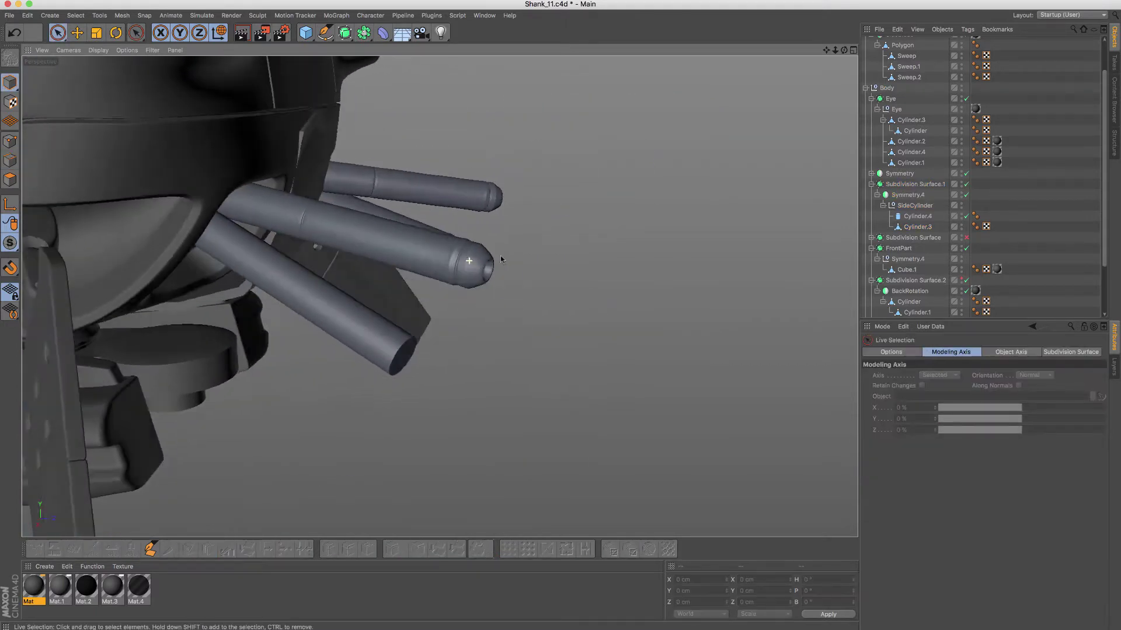
pyautogui.scroll(3, 479, 265)
pyautogui.scroll(5, 480, 264)
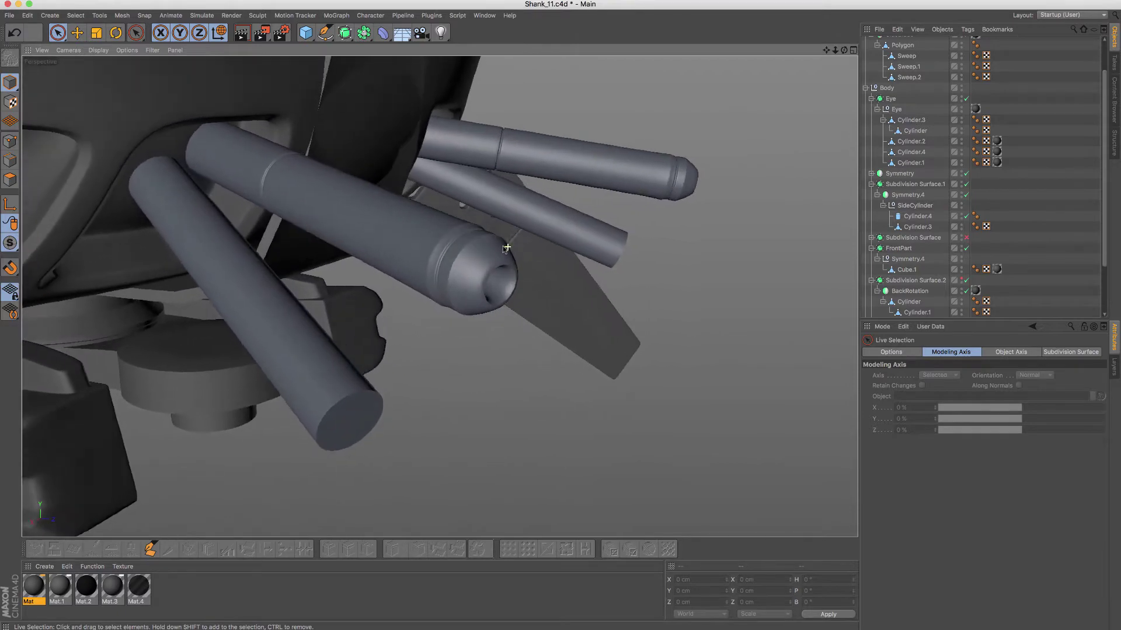
# Step: Add another loop cut on Cylinder.3 near the nozzle rim
pyautogui.click(16, 208)
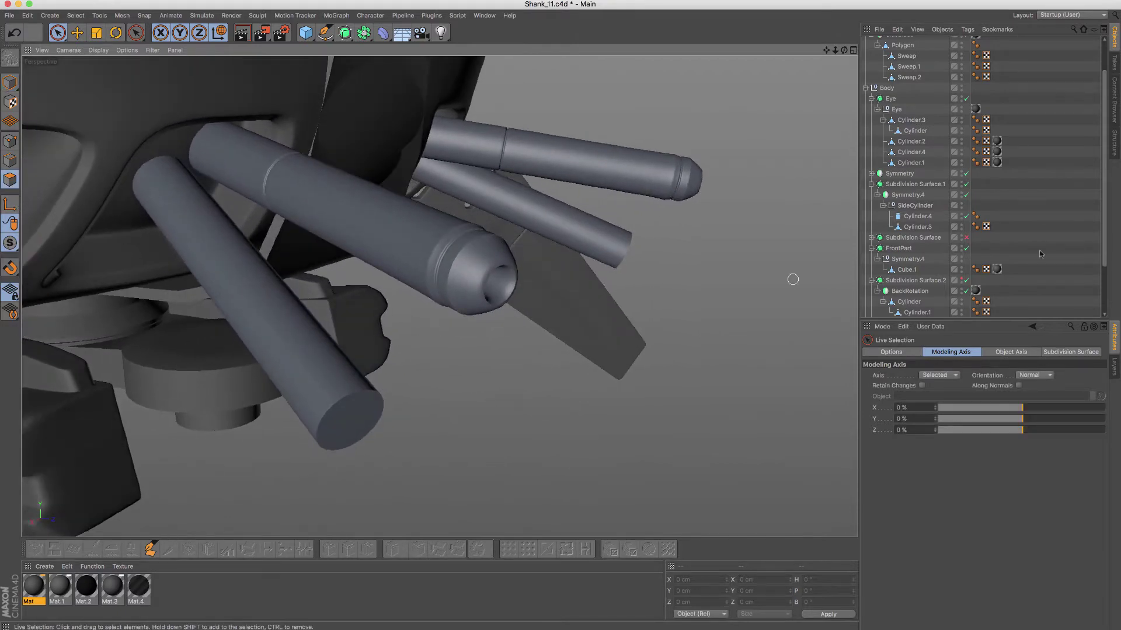
pyautogui.click(504, 257)
pyautogui.scroll(3, 543, 253)
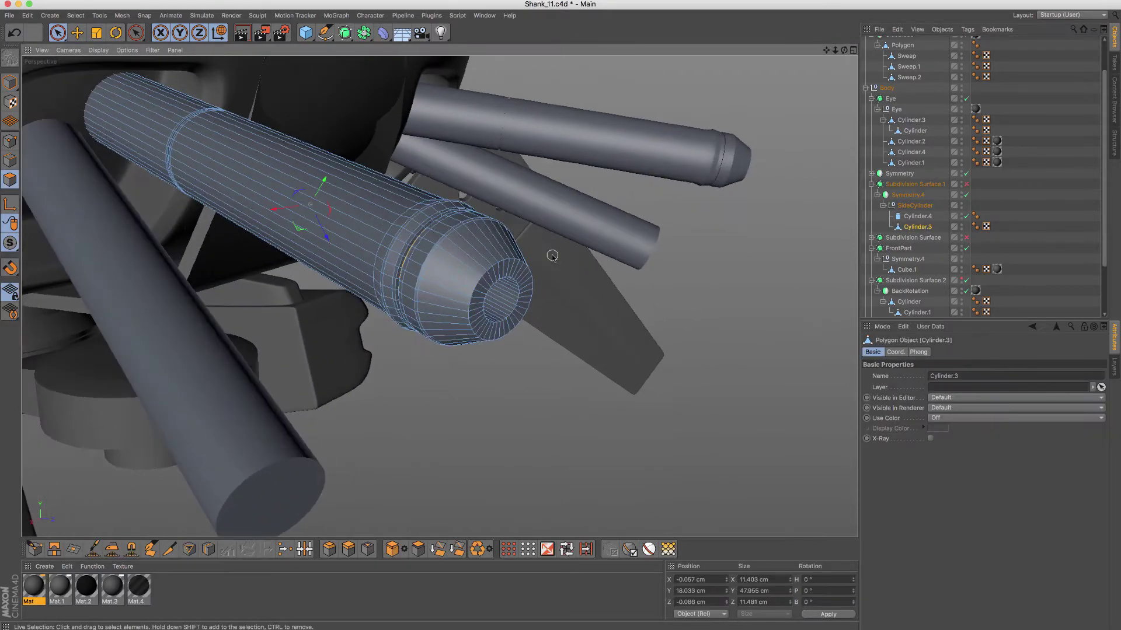
pyautogui.press('k')
pyautogui.press('l')
pyautogui.scroll(5, 531, 260)
pyautogui.scroll(3, 518, 266)
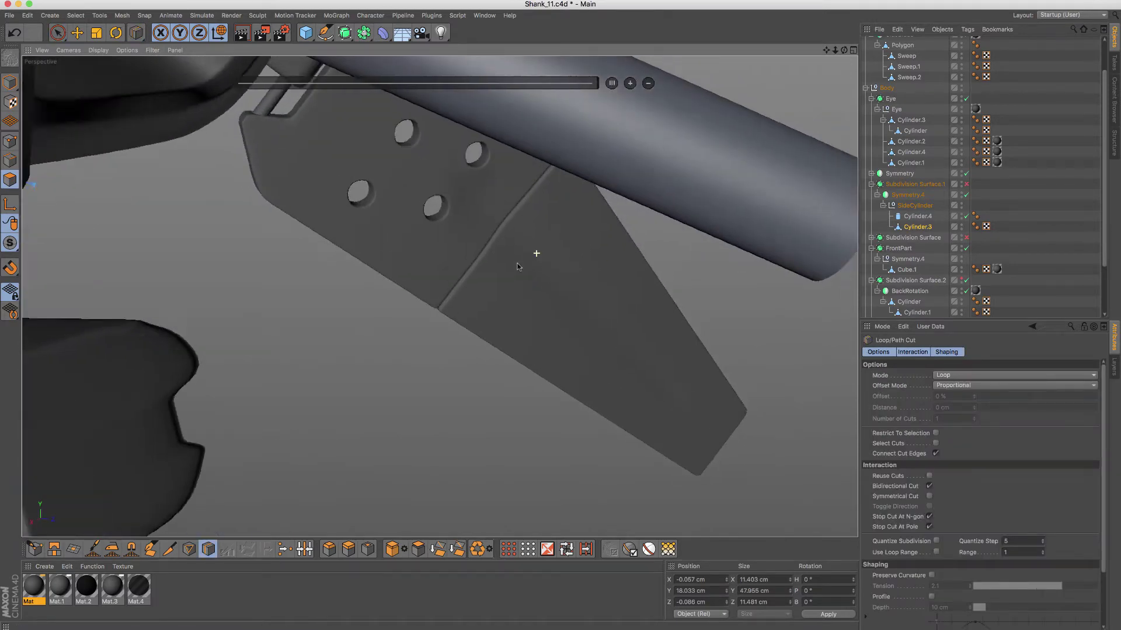
pyautogui.scroll(-8, 517, 267)
pyautogui.scroll(2, 490, 275)
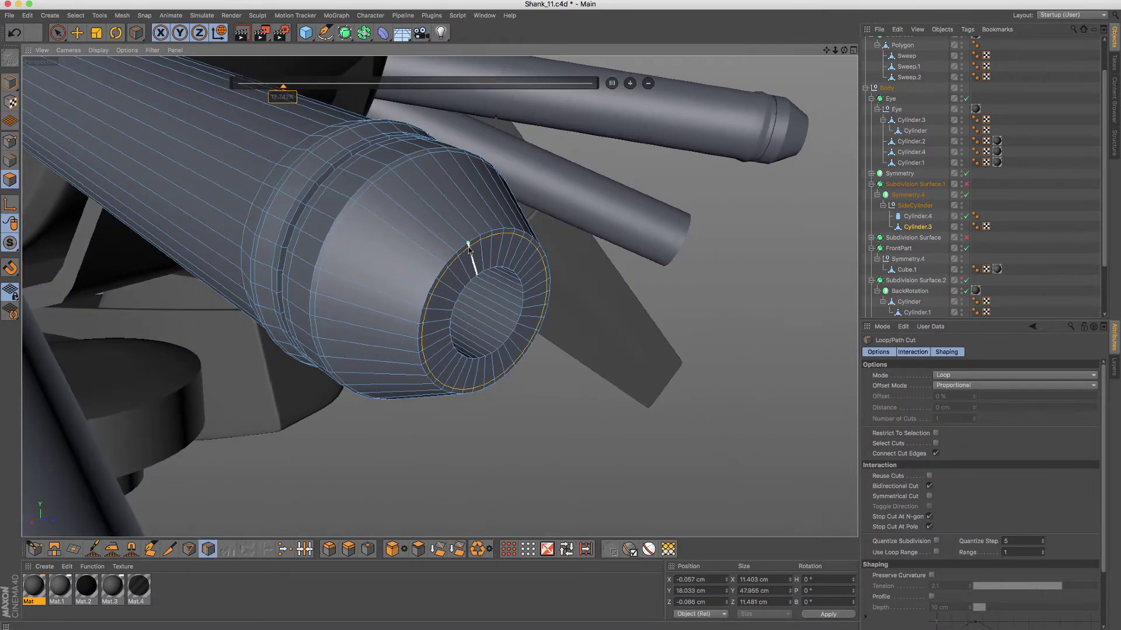
pyautogui.moveTo(469, 248); pyautogui.dragTo(523, 313)
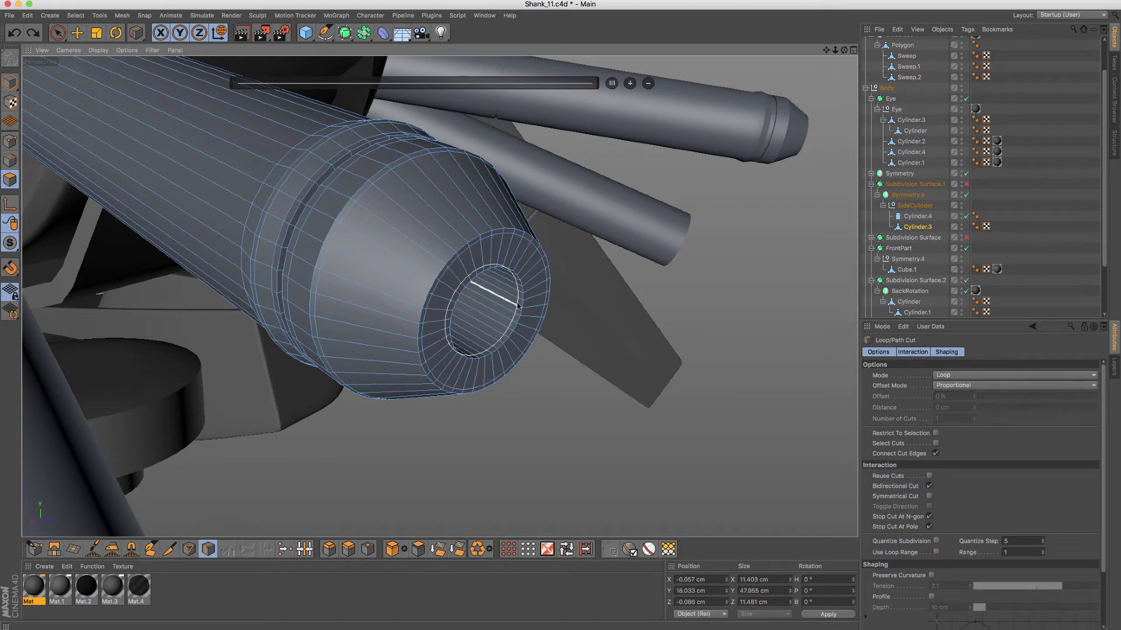
# Step: Push the inner rim edge loop deeper to hollow out the nozzle bore
pyautogui.press('u')
pyautogui.press('l')
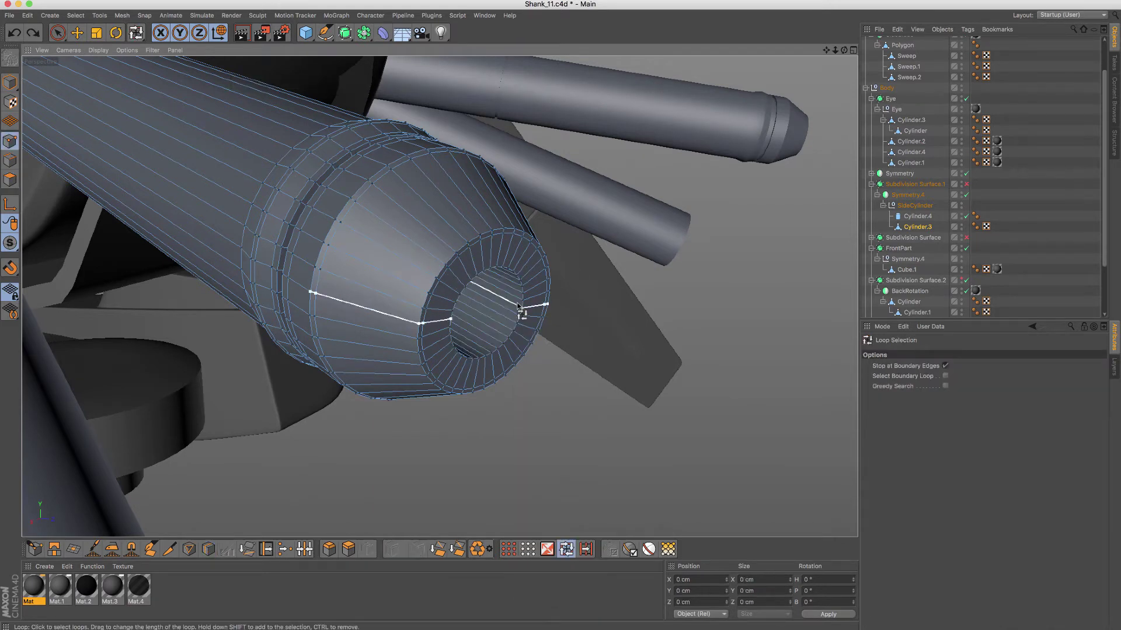
pyautogui.click(526, 324)
pyautogui.press('e')
pyautogui.press('e')
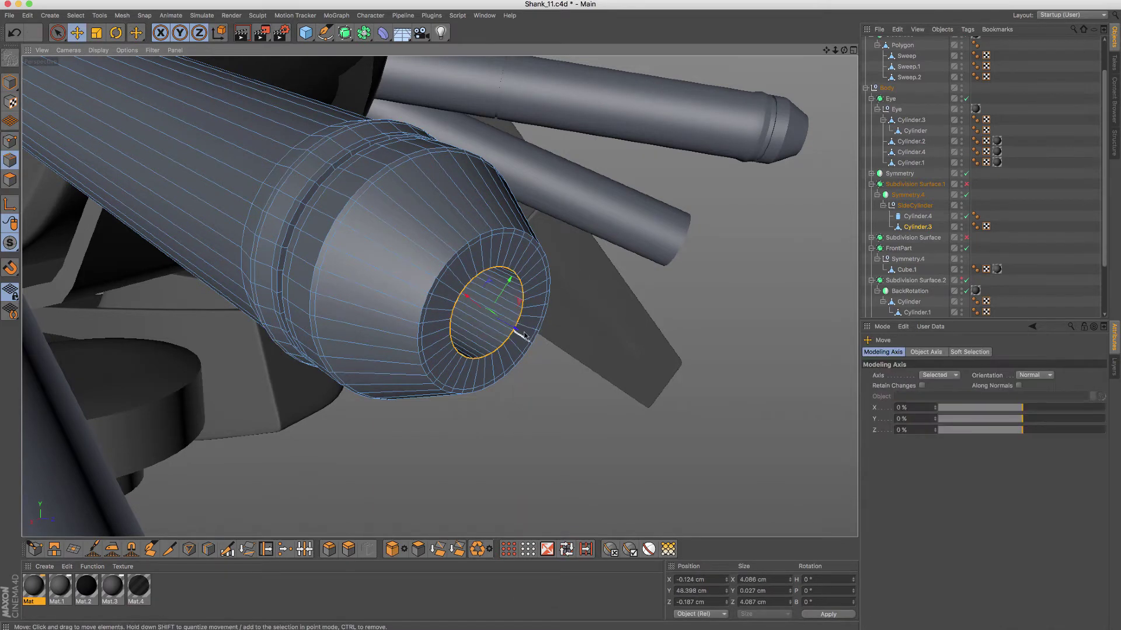
pyautogui.moveTo(529, 331); pyautogui.dragTo(506, 327)
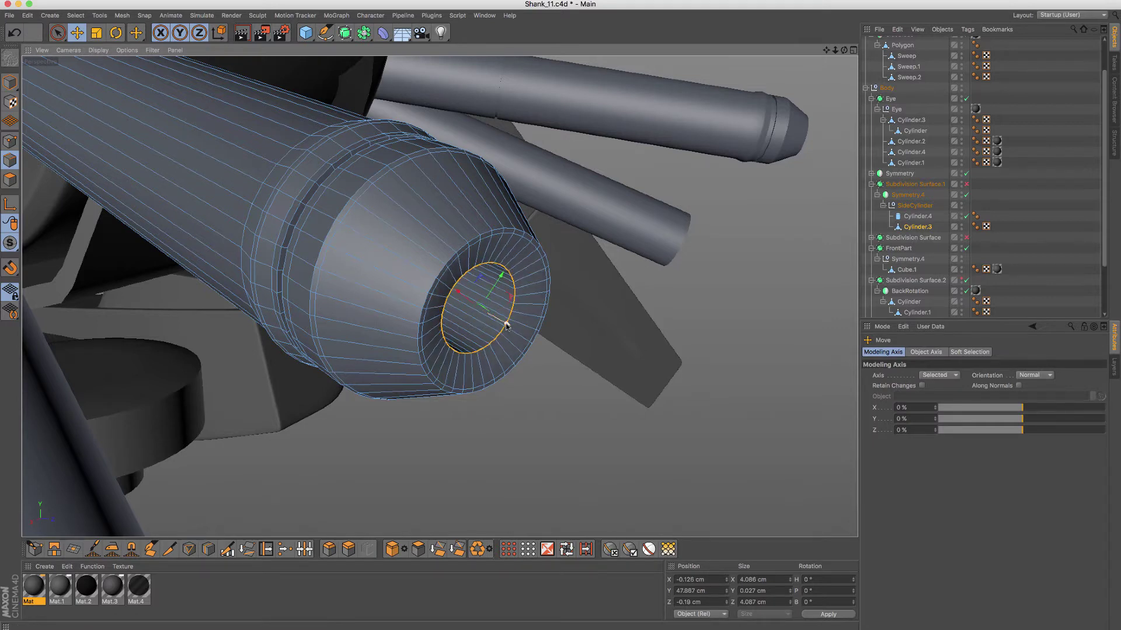
pyautogui.press('k')
pyautogui.press('l')
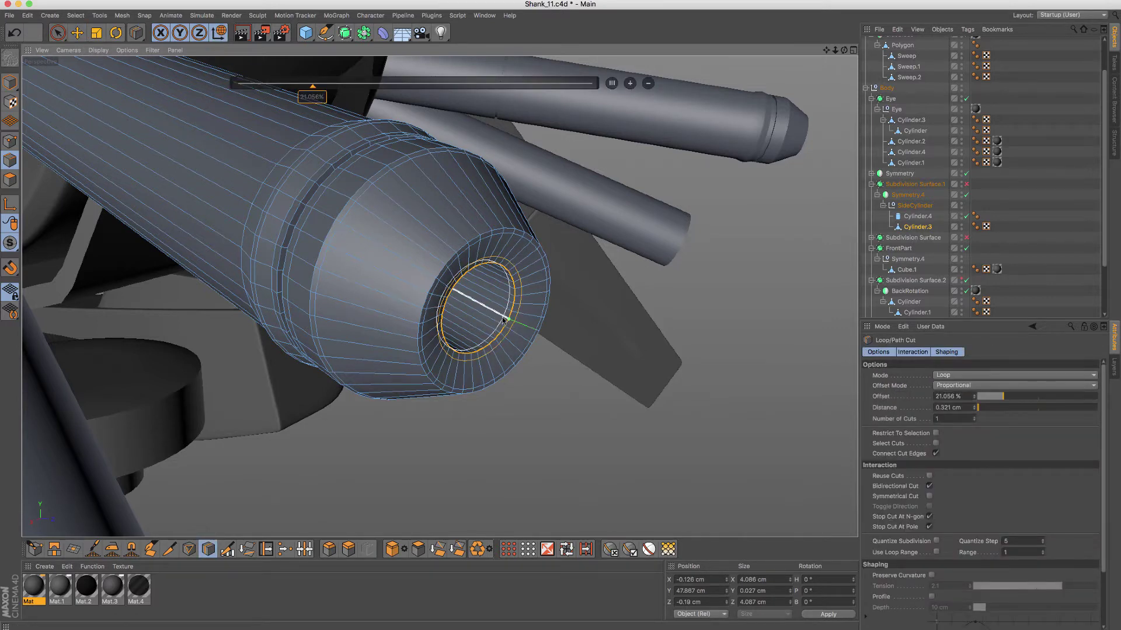
pyautogui.moveTo(515, 325)
pyautogui.keyDown('alt'); pyautogui.mouseDown()
pyautogui.moveTo(478, 320)
pyautogui.moveTo(409, 264)
pyautogui.mouseUp(); pyautogui.keyUp('alt')
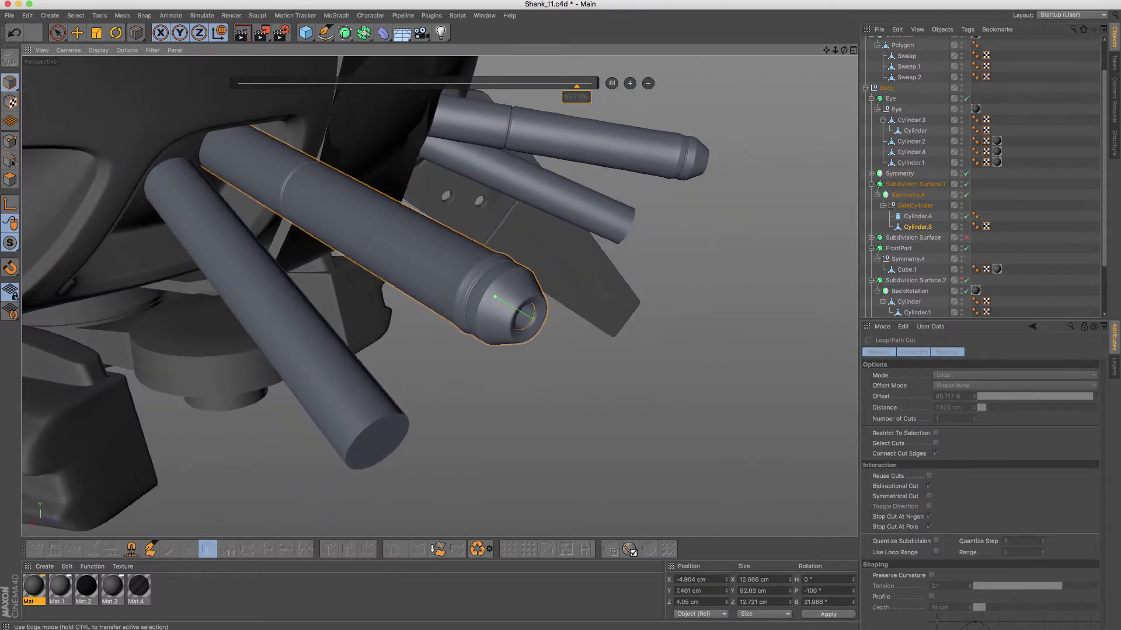
# Step: Set up Cylinder.3 for edge editing with loop selection and scaling
pyautogui.click(10, 179)
pyautogui.keyDown('alt'); pyautogui.moveTo(408, 245); pyautogui.dragTo(439, 252); pyautogui.keyUp('alt')
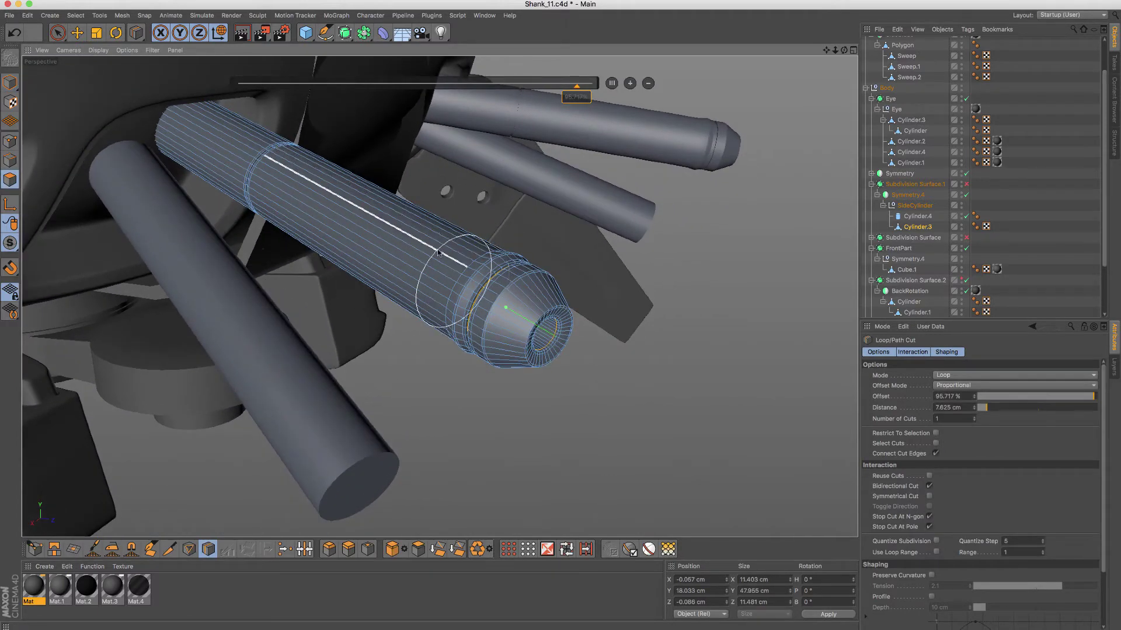
pyautogui.press('u')
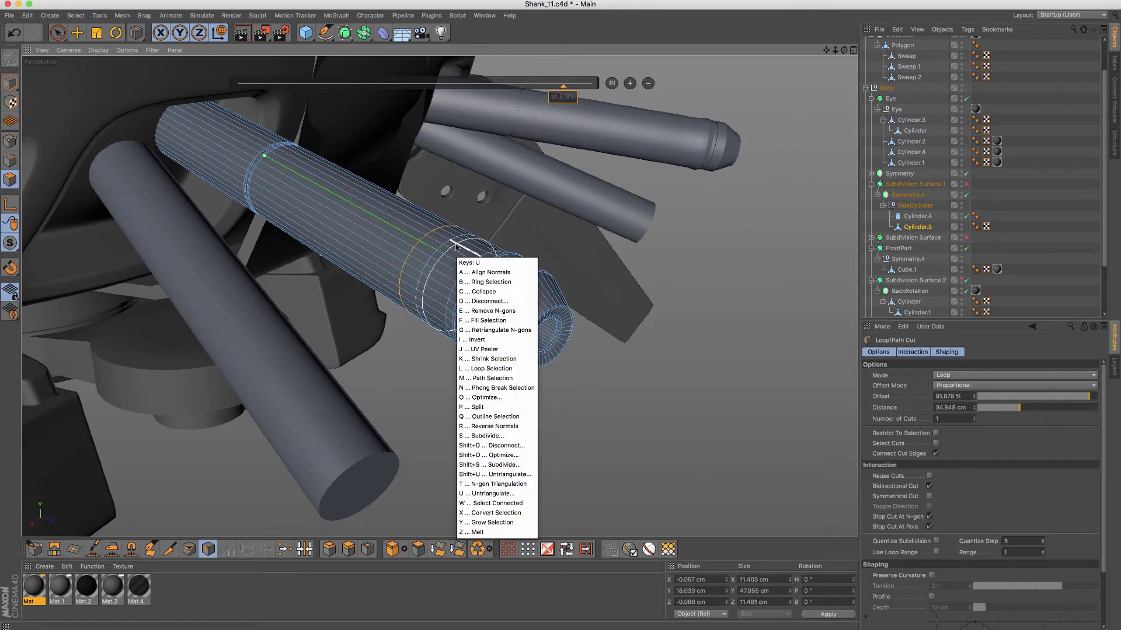
pyautogui.press('l')
pyautogui.press('Return')
pyautogui.press('Return')
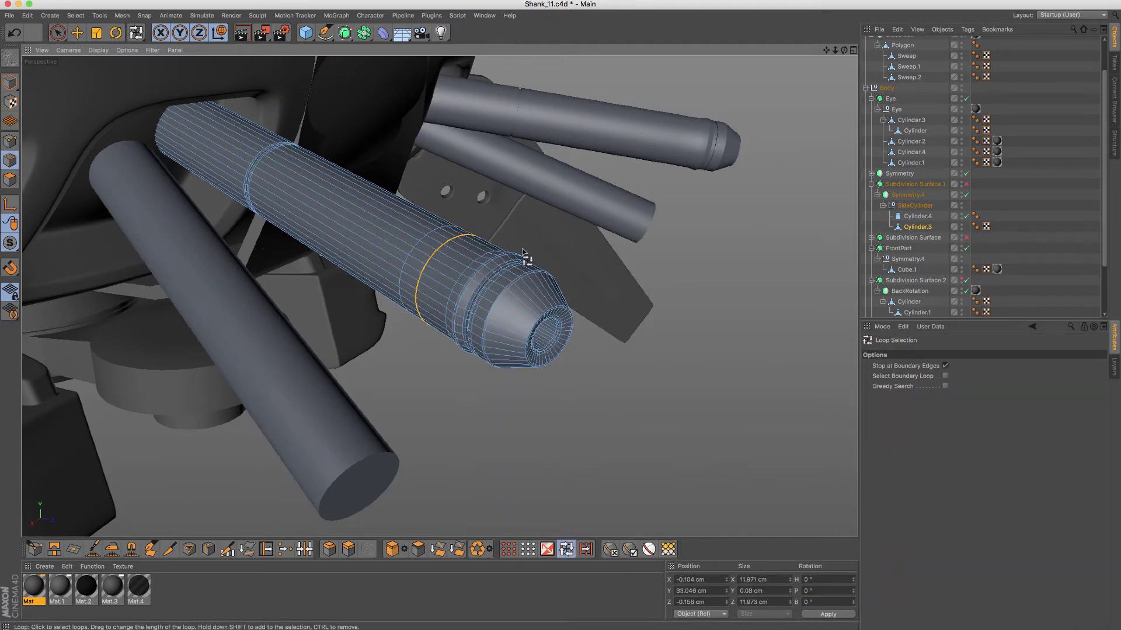
pyautogui.press('t')
# Step: Preview the smoothing, then turn off the side tubes' Subdivision Surface
pyautogui.press('q')
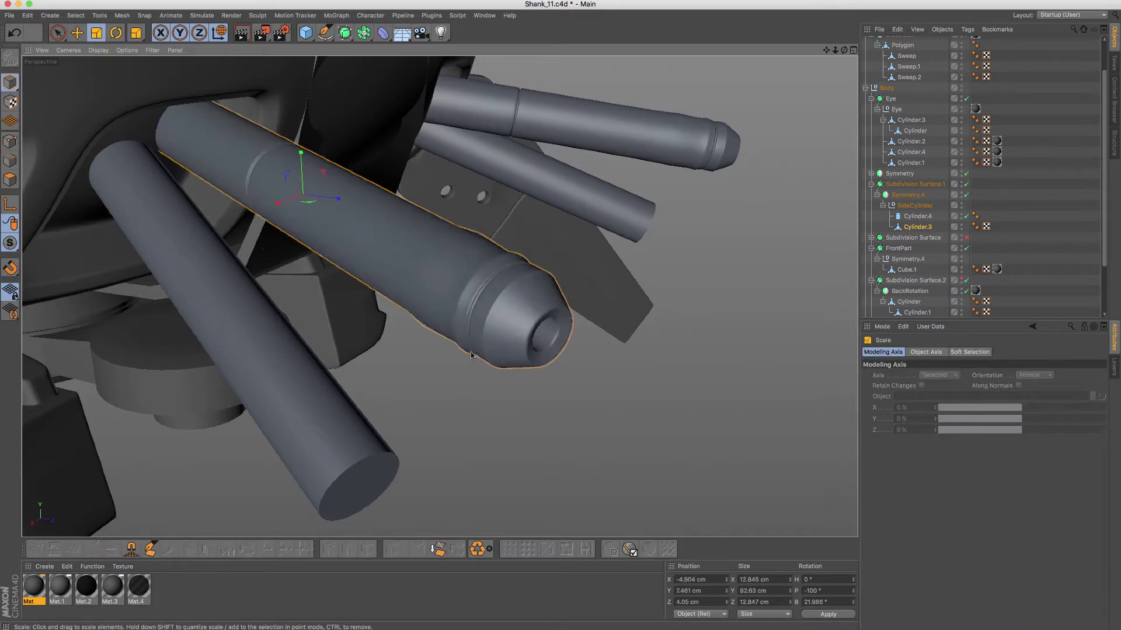
pyautogui.click(472, 355)
pyautogui.moveTo(472, 355)
pyautogui.keyDown('alt'); pyautogui.mouseDown()
pyautogui.moveTo(483, 257)
pyautogui.moveTo(327, 193)
pyautogui.mouseUp(); pyautogui.keyUp('alt')
pyautogui.press('q')
pyautogui.click(10, 180)
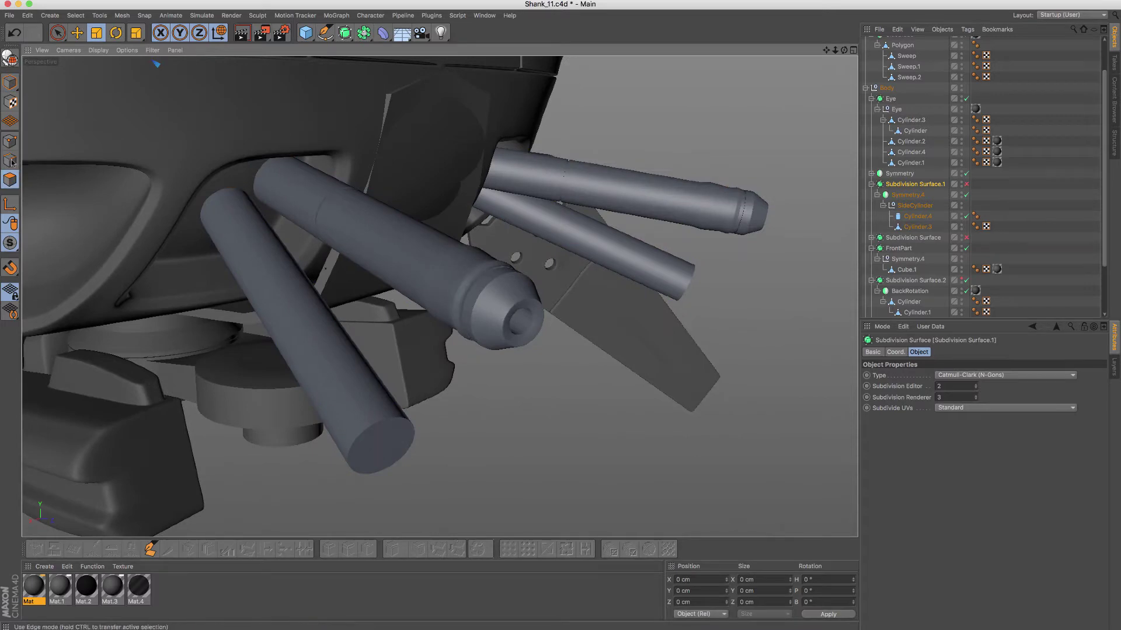
pyautogui.scroll(2, 356, 235)
# Step: Add a loop cut at about 8.256% where the nozzle cone begins, with smoothing back on
pyautogui.click(909, 226)
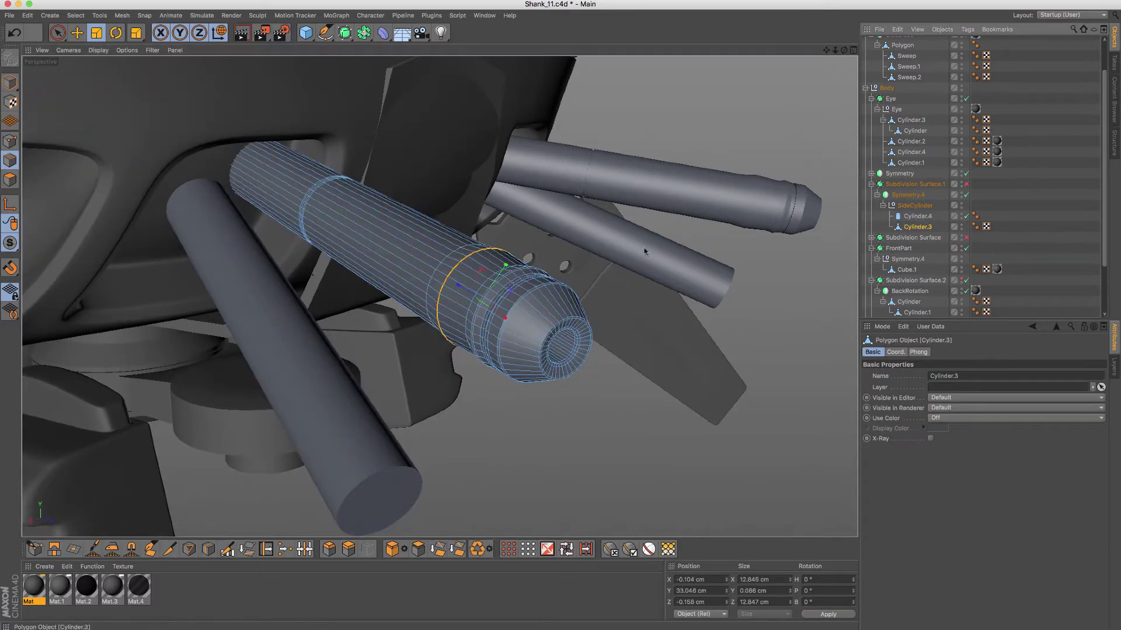
pyautogui.press('k')
pyautogui.press('l')
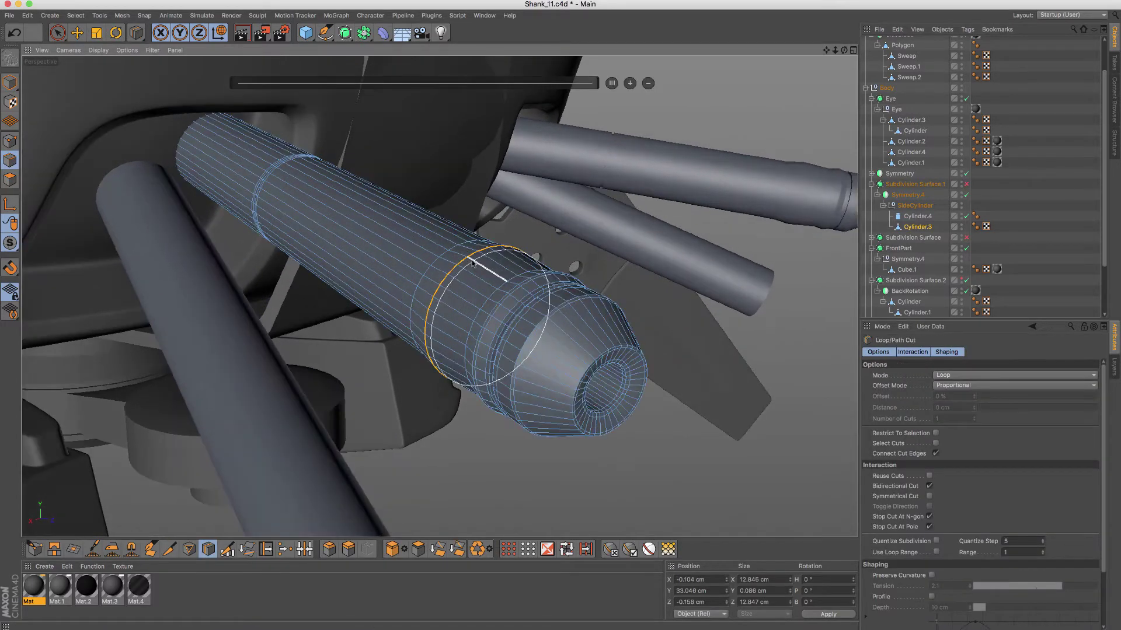
pyautogui.click(466, 256)
pyautogui.press('q')
pyautogui.keyDown('alt'); pyautogui.moveTo(466, 257); pyautogui.dragTo(474, 270); pyautogui.keyUp('alt')
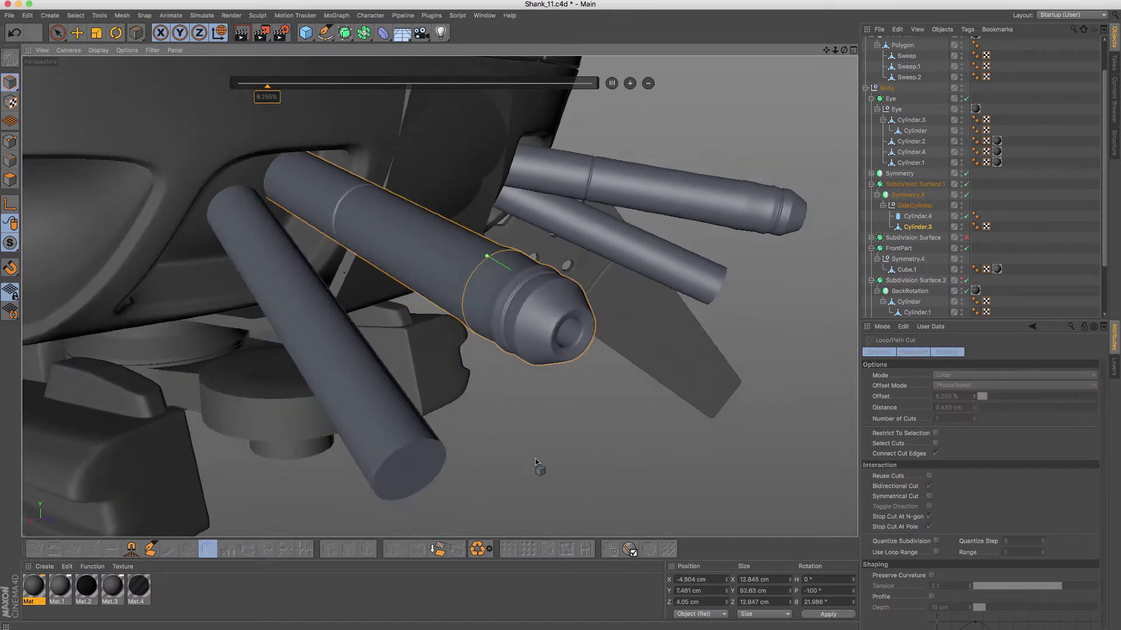
pyautogui.press('space')
pyautogui.keyDown('alt'); pyautogui.moveTo(460, 349); pyautogui.dragTo(459, 349); pyautogui.keyUp('alt')
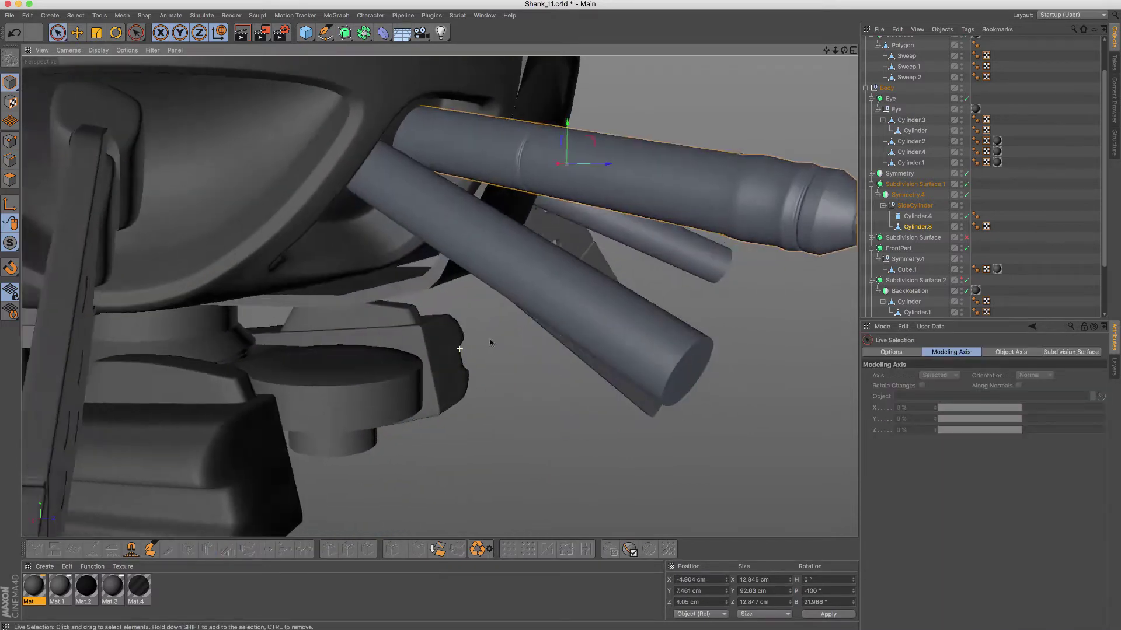
pyautogui.keyDown('alt'); pyautogui.moveTo(607, 302); pyautogui.dragTo(498, 327); pyautogui.keyUp('alt')
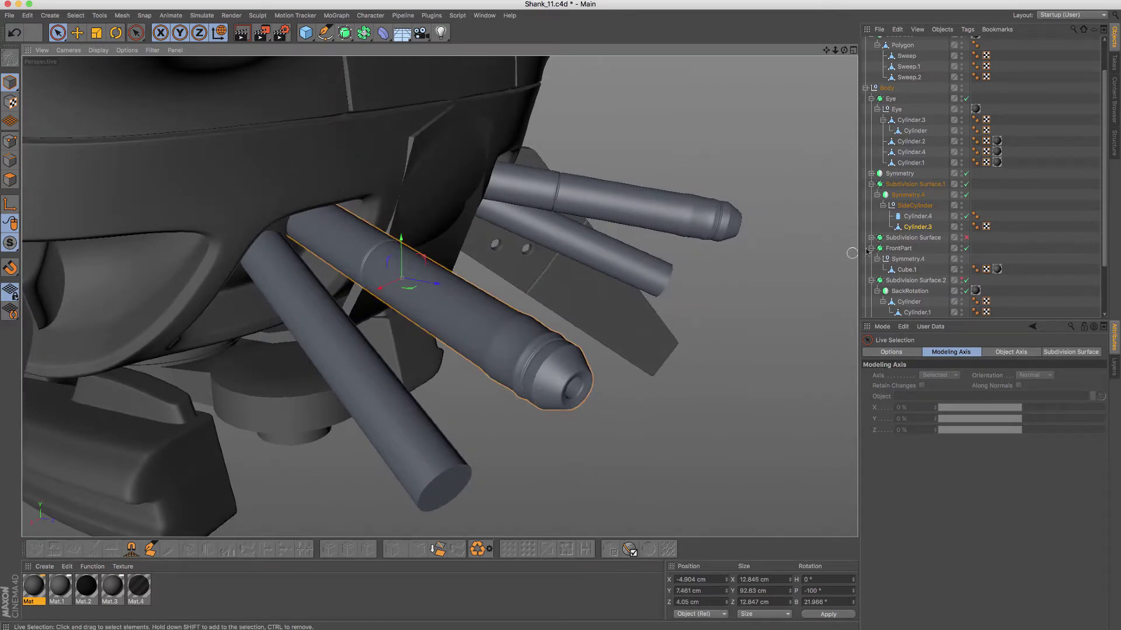
pyautogui.click(918, 226)
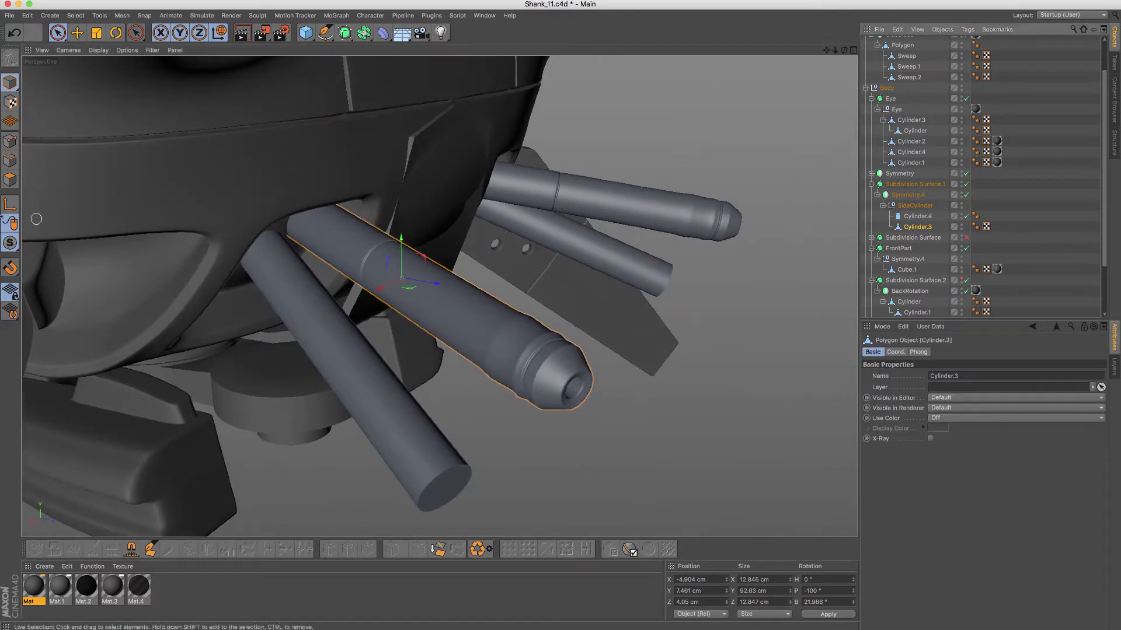
# Step: In Polygon mode, loop-select the side tube's polygon band nearest the body
pyautogui.click(12, 180)
pyautogui.scroll(1, 355, 243)
pyautogui.scroll(1, 356, 248)
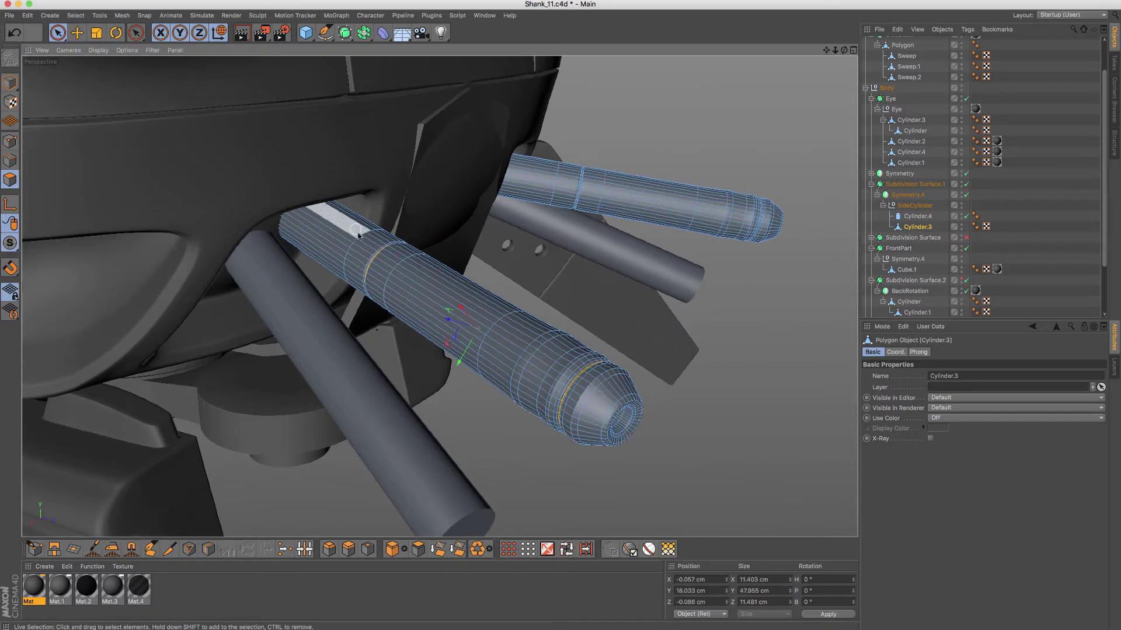
pyautogui.scroll(2, 359, 257)
pyautogui.scroll(1, 362, 265)
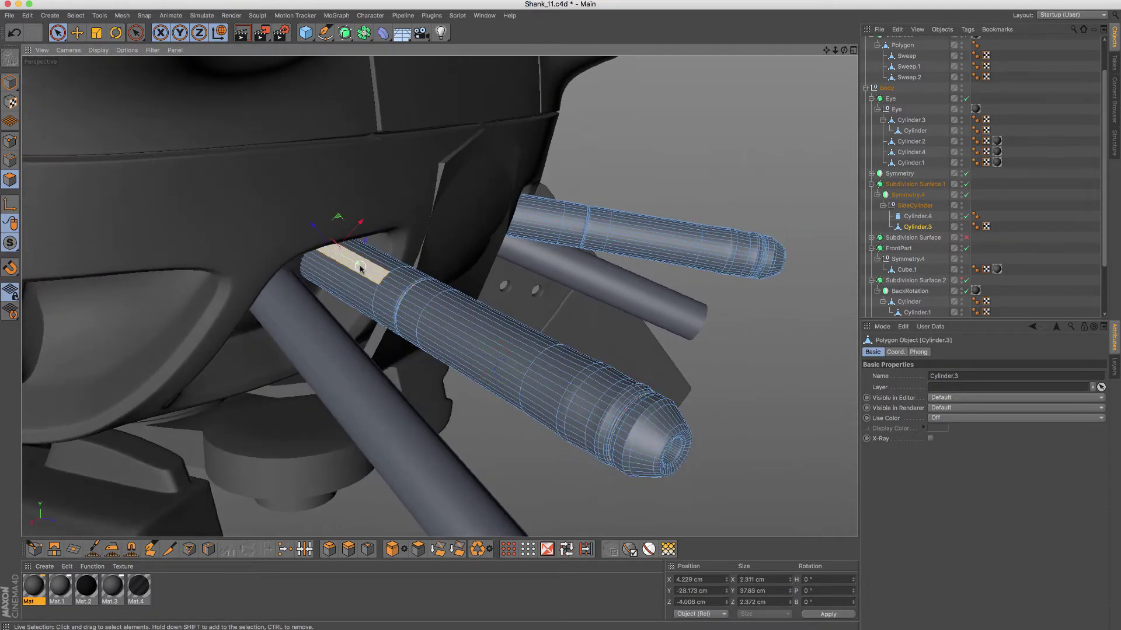
pyautogui.press('u')
pyautogui.press('l')
pyautogui.click(362, 268)
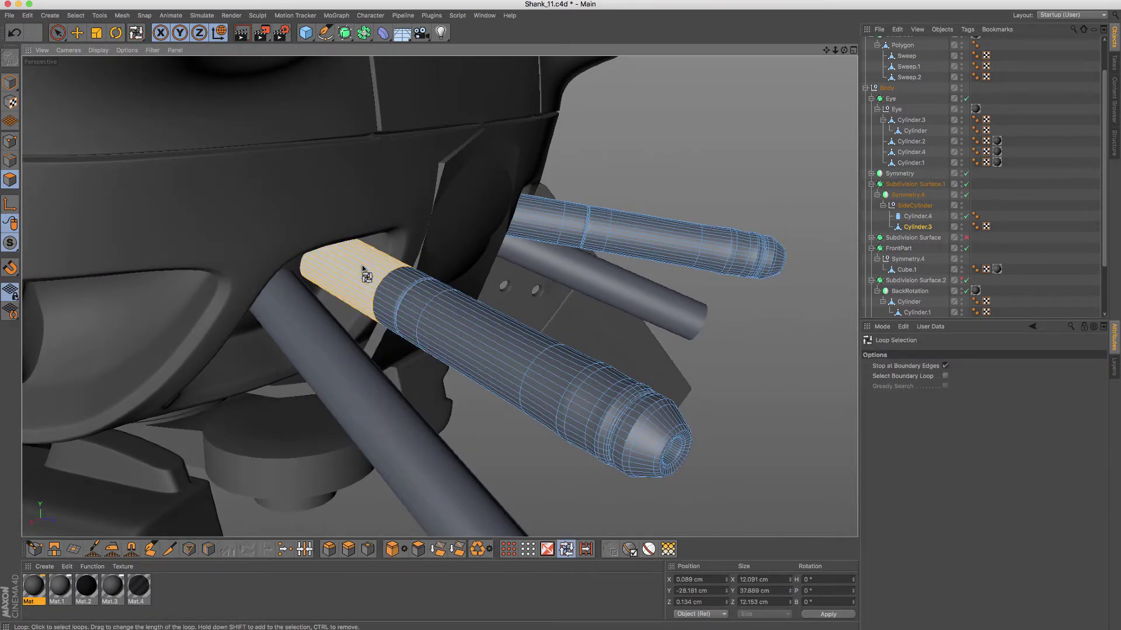
# Step: Extrude the base band slightly outward, about 0.221 cm
pyautogui.press('d')
pyautogui.moveTo(363, 269)
pyautogui.mouseDown()
pyautogui.moveTo(347, 269)
pyautogui.moveTo(623, 310)
pyautogui.mouseUp()
pyautogui.moveTo(348, 299)
pyautogui.mouseDown()
pyautogui.moveTo(335, 306)
pyautogui.moveTo(350, 308)
pyautogui.mouseUp()
pyautogui.press('m')
pyautogui.press('Escape')
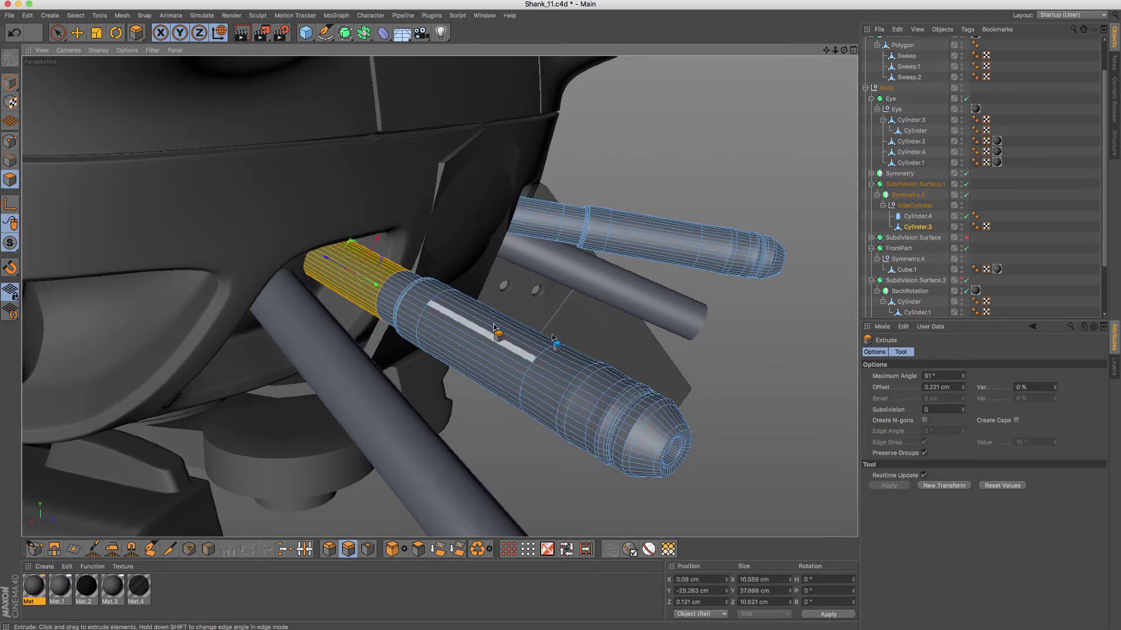
# Step: Apply Extrude Inner at -0.6 cm to the band and solo the tubes in the viewport
pyautogui.moveTo(413, 291)
pyautogui.keyDown('alt'); pyautogui.mouseDown()
pyautogui.moveTo(408, 257)
pyautogui.moveTo(400, 271)
pyautogui.mouseUp(); pyautogui.keyUp('alt')
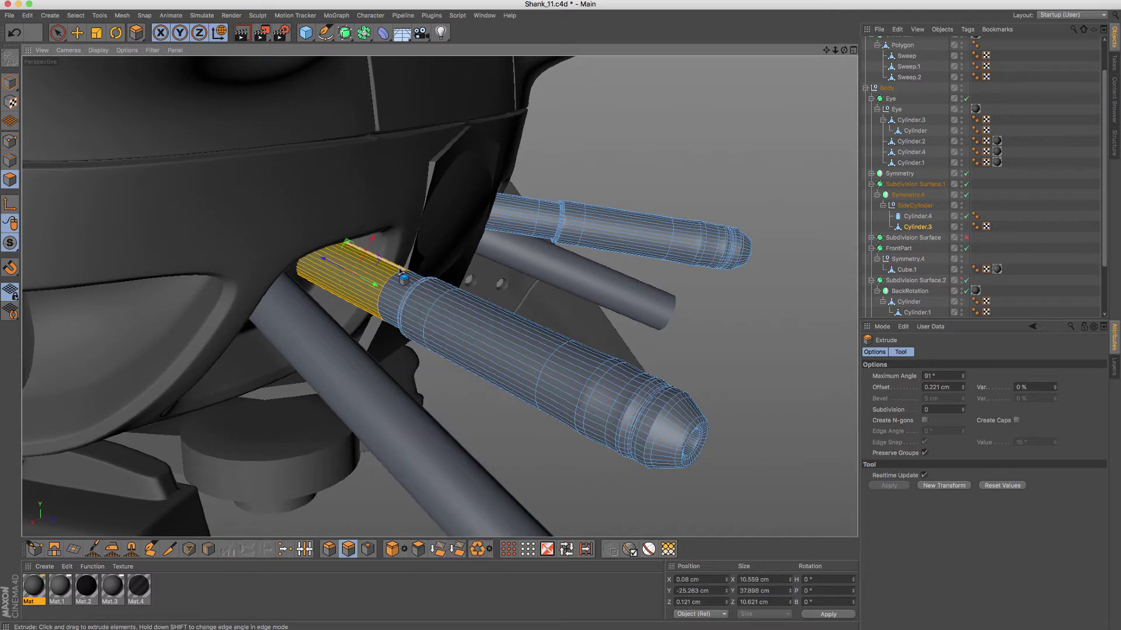
pyautogui.press('i')
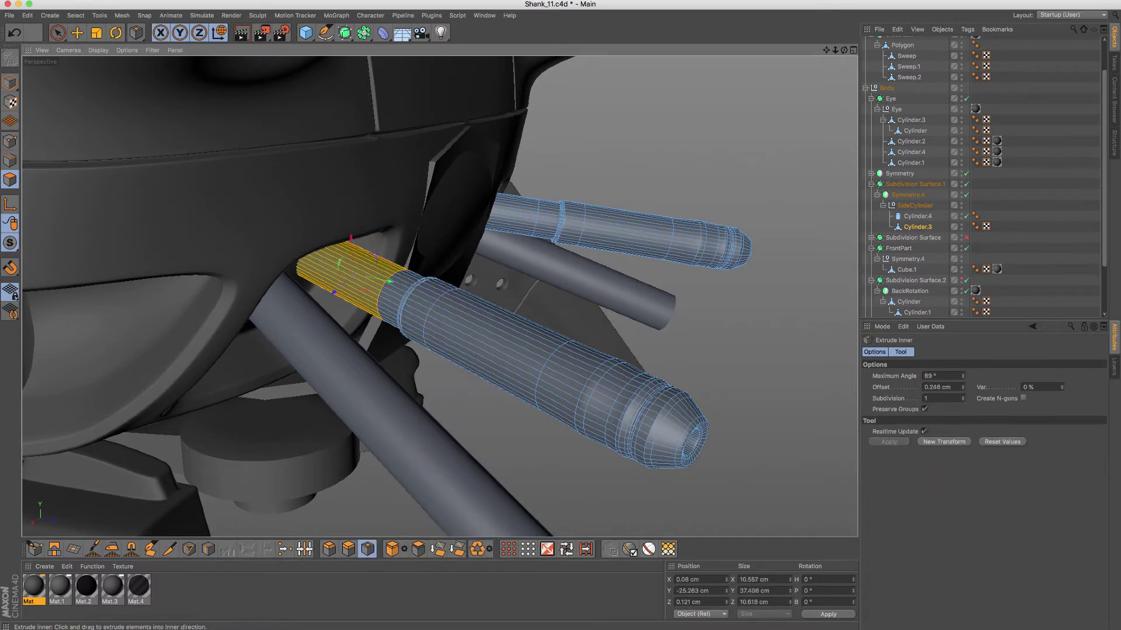
pyautogui.moveTo(10, 267); pyautogui.dragTo(70, 275)
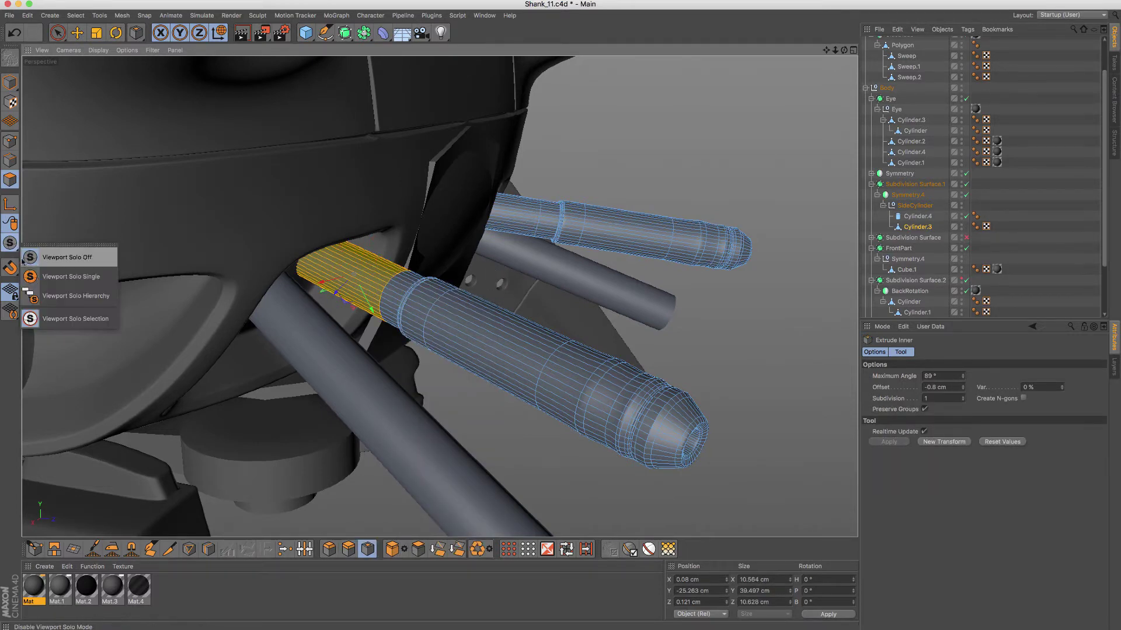
# Step: Inset the base band further with Extrude Inner, then clear the selection
pyautogui.scroll(3, 327, 248)
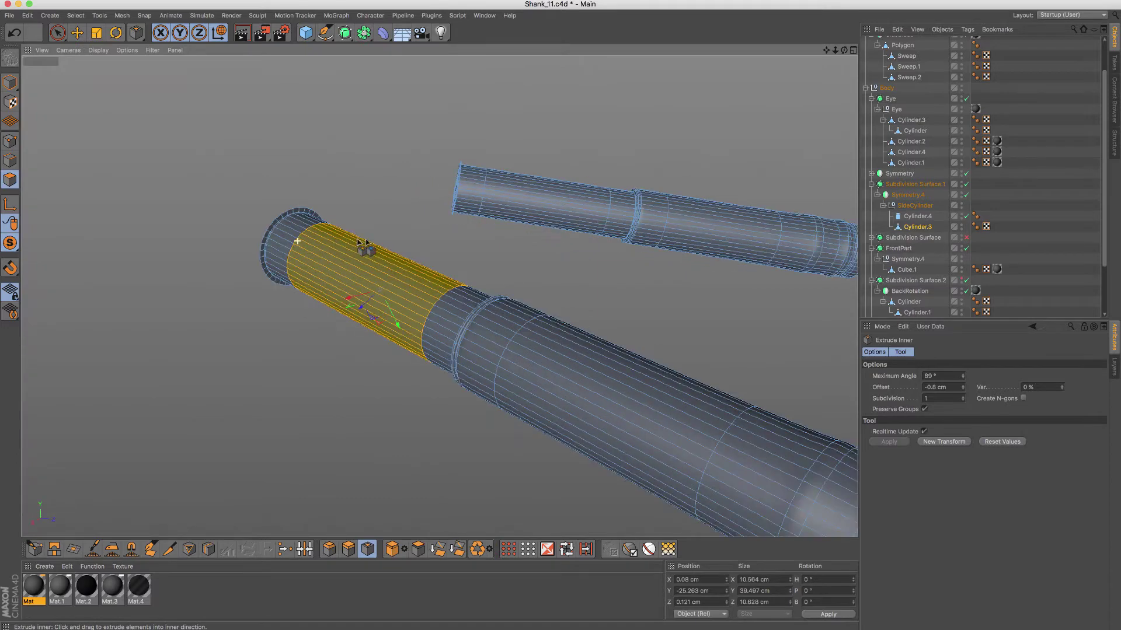
pyautogui.scroll(3, 366, 240)
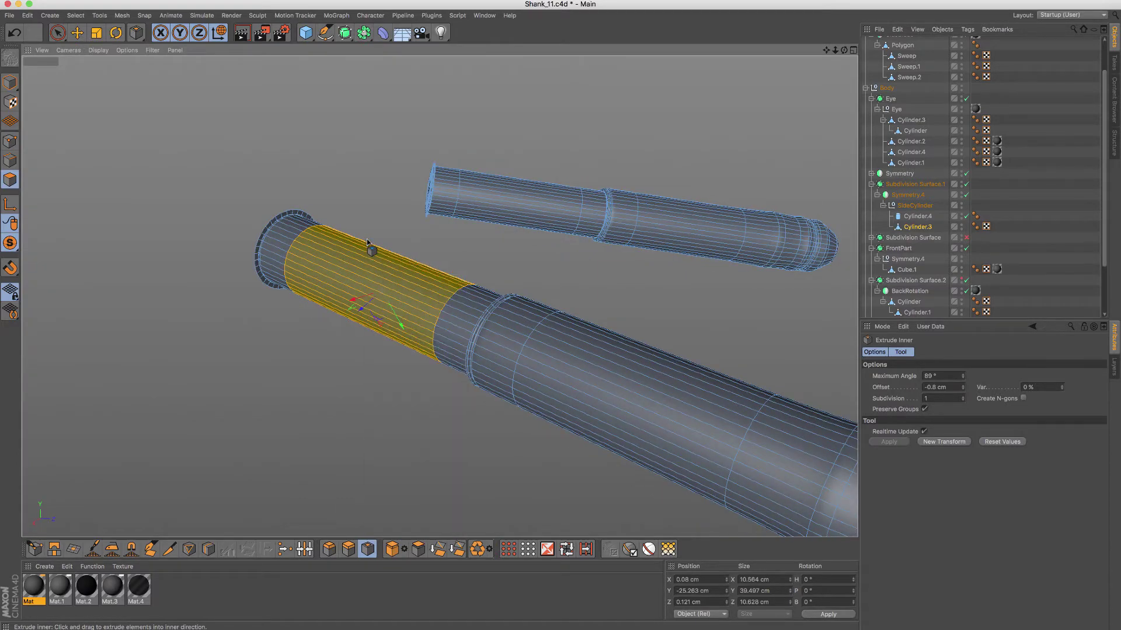
pyautogui.moveTo(395, 215)
pyautogui.mouseDown()
pyautogui.moveTo(420, 215)
pyautogui.moveTo(292, 215)
pyautogui.mouseUp()
pyautogui.click(224, 251)
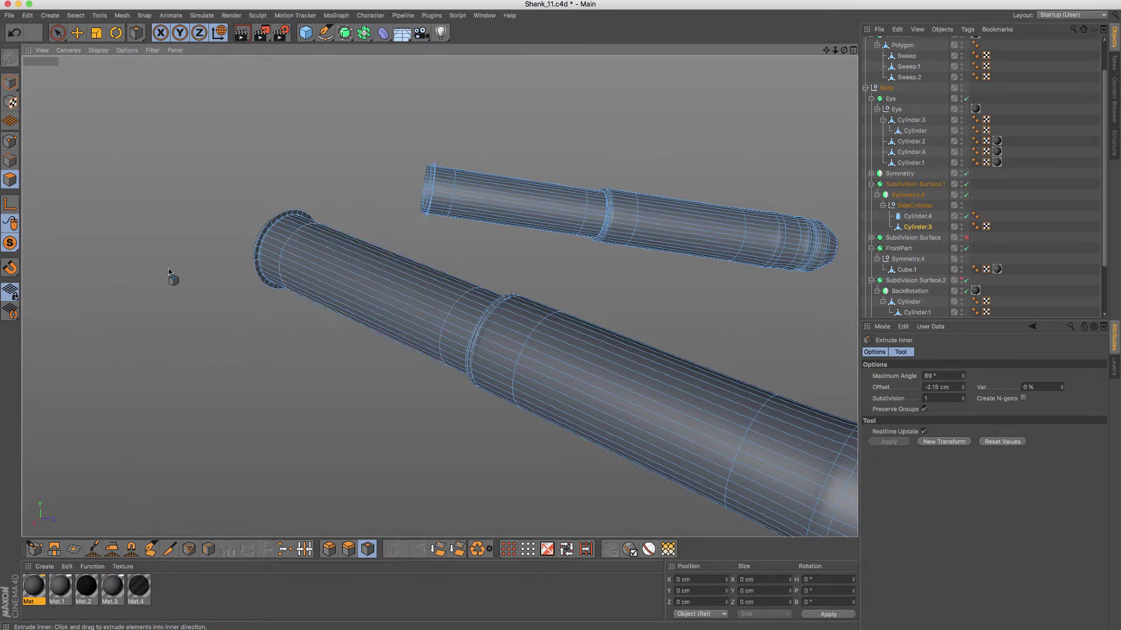
# Step: Loop-select the band near the tube's end and inset it with Extrude Inner
pyautogui.press('u')
pyautogui.press('l')
pyautogui.click(410, 270)
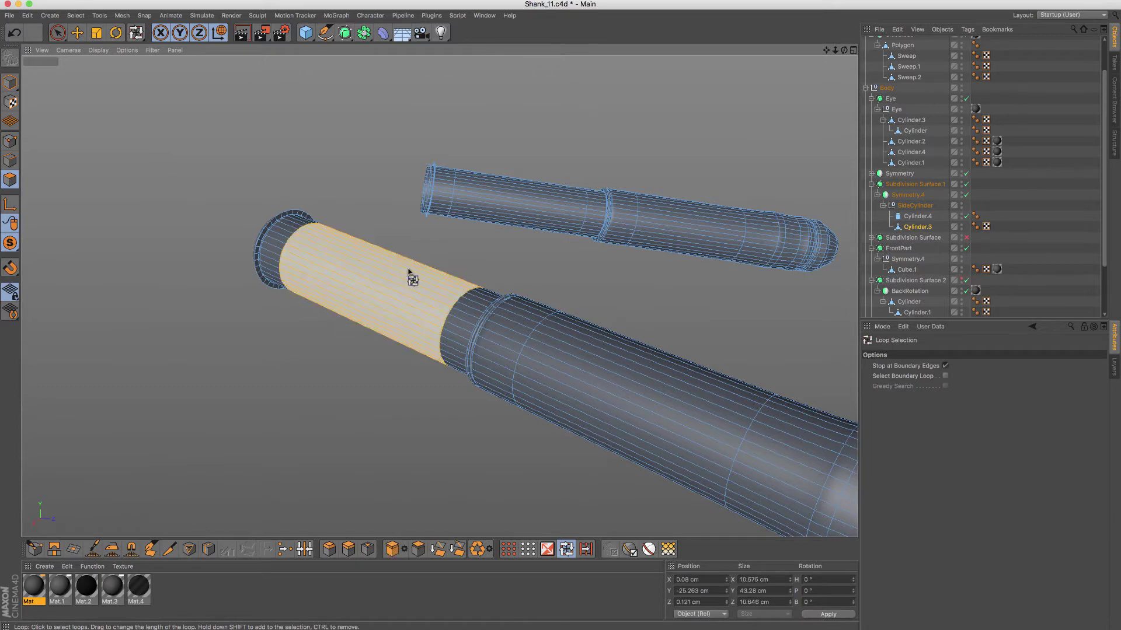
pyautogui.press('m')
pyautogui.press('w')
pyautogui.moveTo(411, 274)
pyautogui.mouseDown()
pyautogui.moveTo(300, 313)
pyautogui.moveTo(351, 312)
pyautogui.moveTo(374, 280)
pyautogui.moveTo(426, 267)
pyautogui.mouseUp()
# Step: Undo the inner extrusions four times, back to the top strip selection
pyautogui.click(501, 244)
pyautogui.keyDown('alt'); pyautogui.moveTo(497, 239); pyautogui.dragTo(251, 273); pyautogui.keyUp('alt')
pyautogui.hotkey('ctrl', 'z')
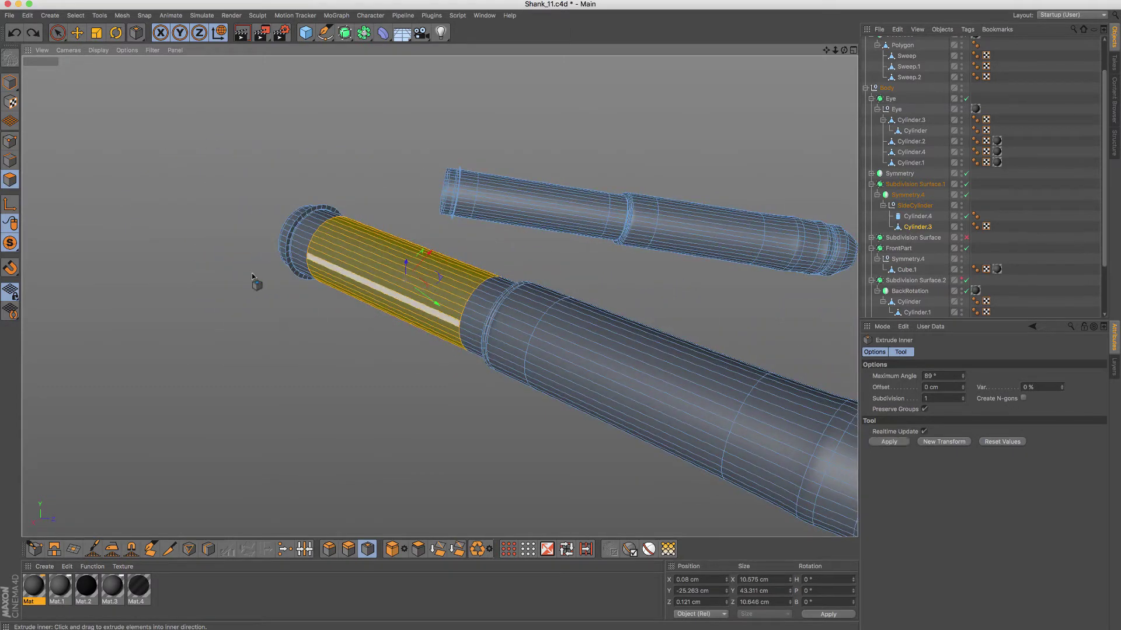
pyautogui.hotkey('ctrl', 'z')
pyautogui.hotkey('ctrl', 'z')
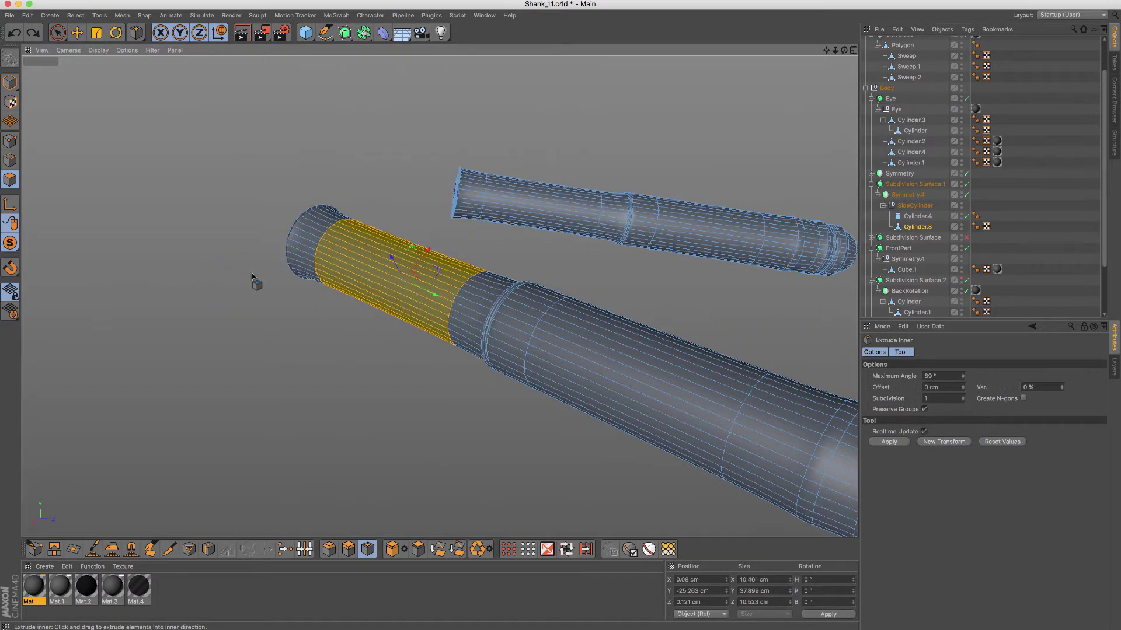
pyautogui.hotkey('ctrl', 'z')
pyautogui.hotkey('ctrl', 'z')
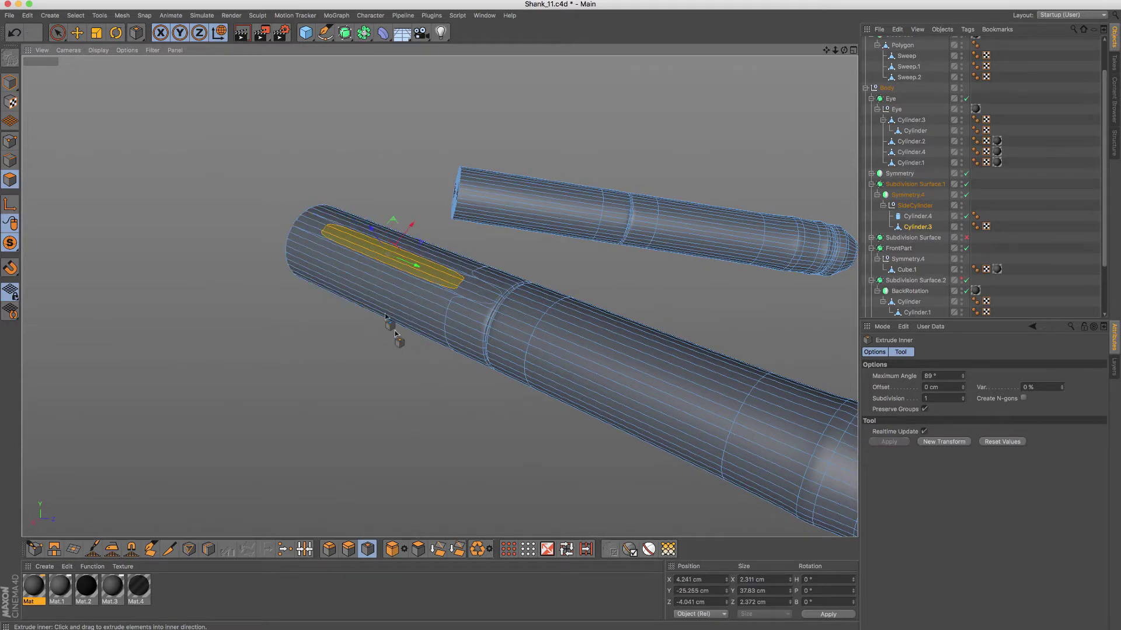
pyautogui.hotkey('ctrl', 'z')
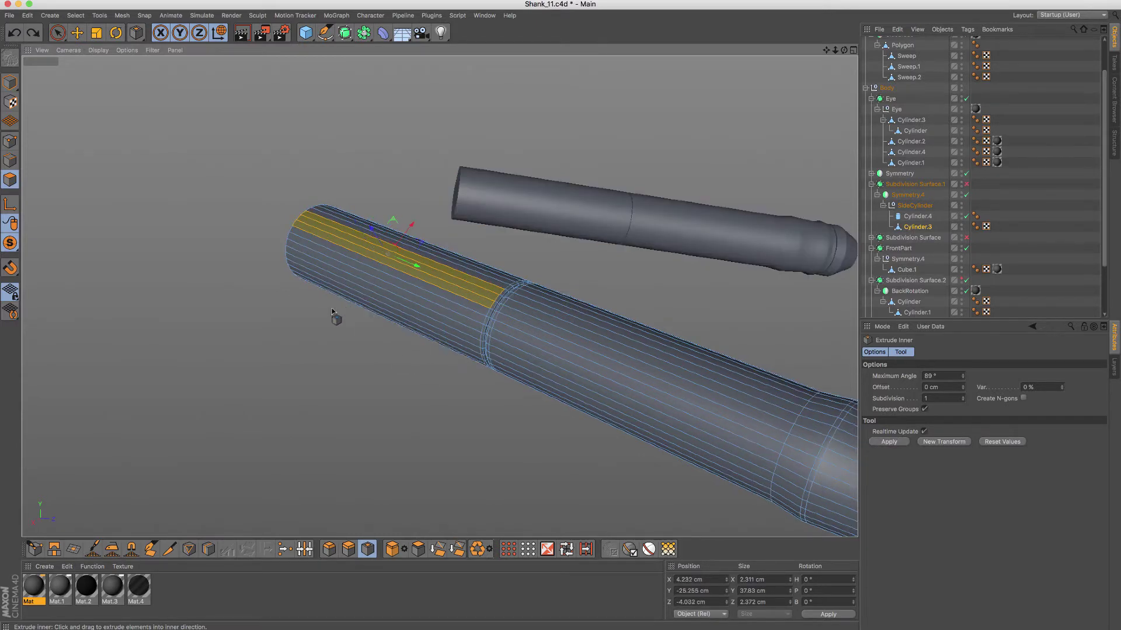
# Step: Add a Loop/Path Cut edge loop across the tube's top strip
pyautogui.press('k')
pyautogui.press('l')
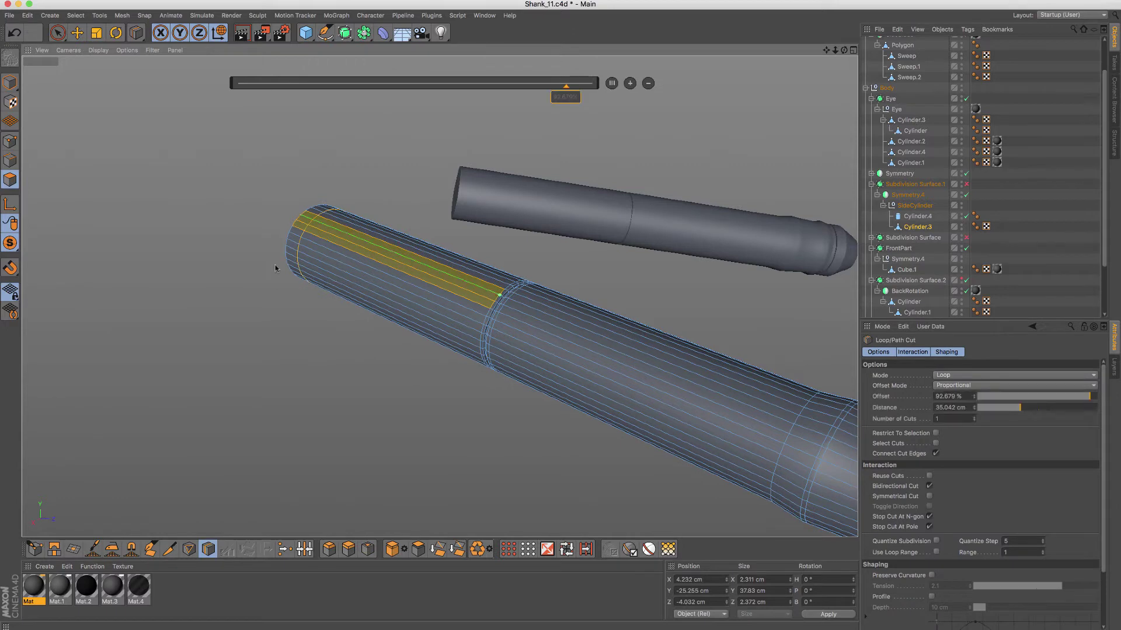
pyautogui.keyDown('alt'); pyautogui.moveTo(275, 268); pyautogui.dragTo(366, 282); pyautogui.keyUp('alt')
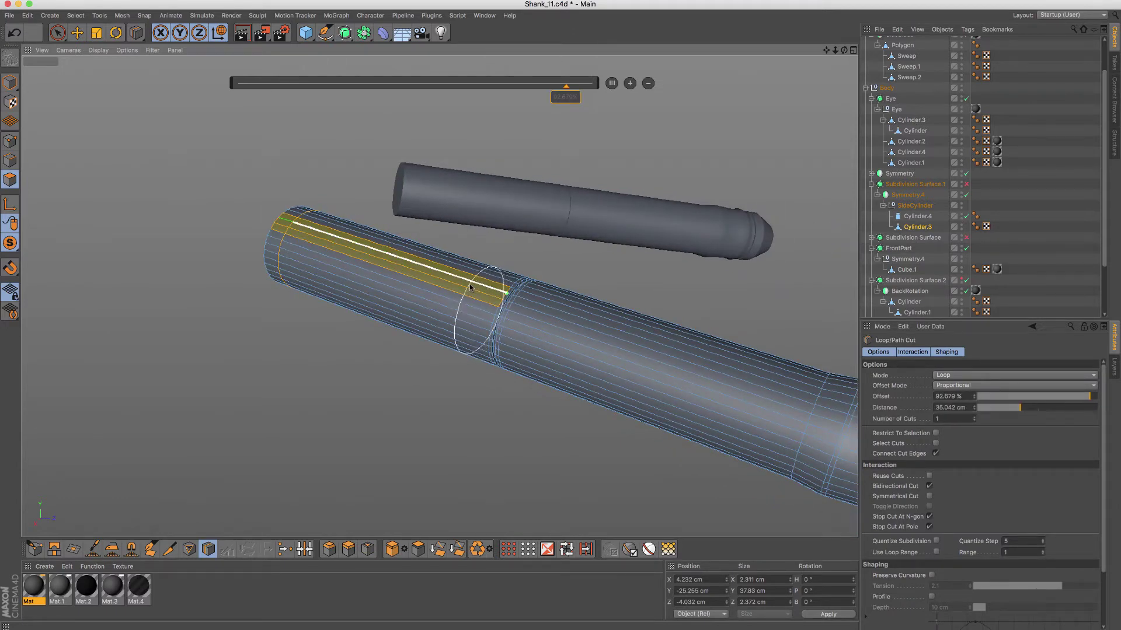
pyautogui.click(431, 280)
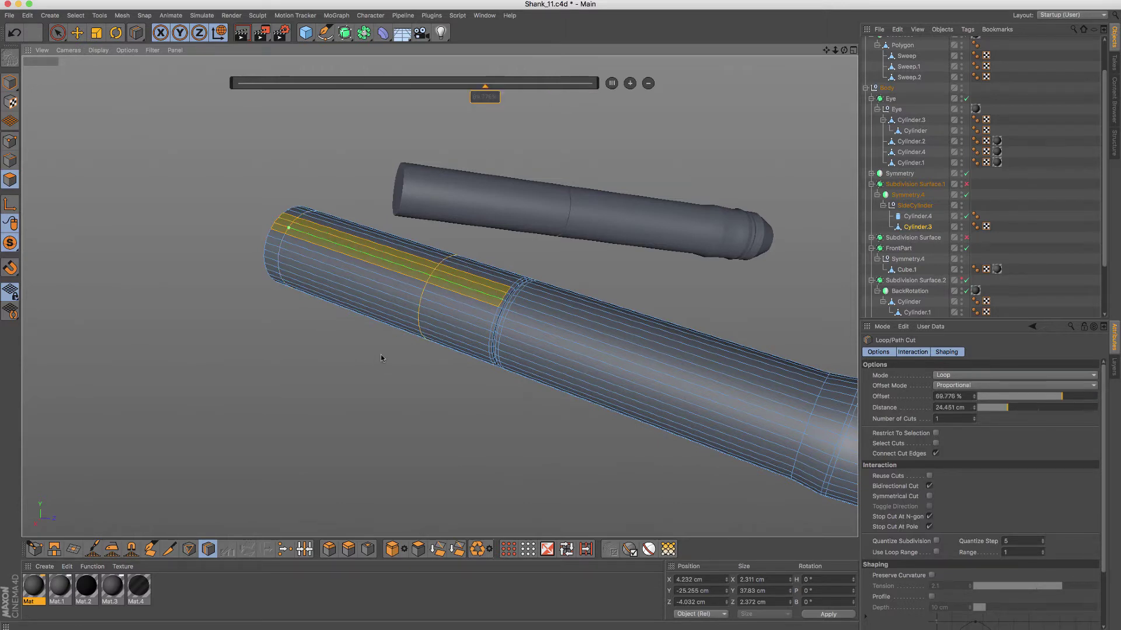
pyautogui.press('space')
# Step: Loop-select the end band, Extrude Inner it, then extrude it -3.21 cm inward into a thin neck
pyautogui.click(381, 355)
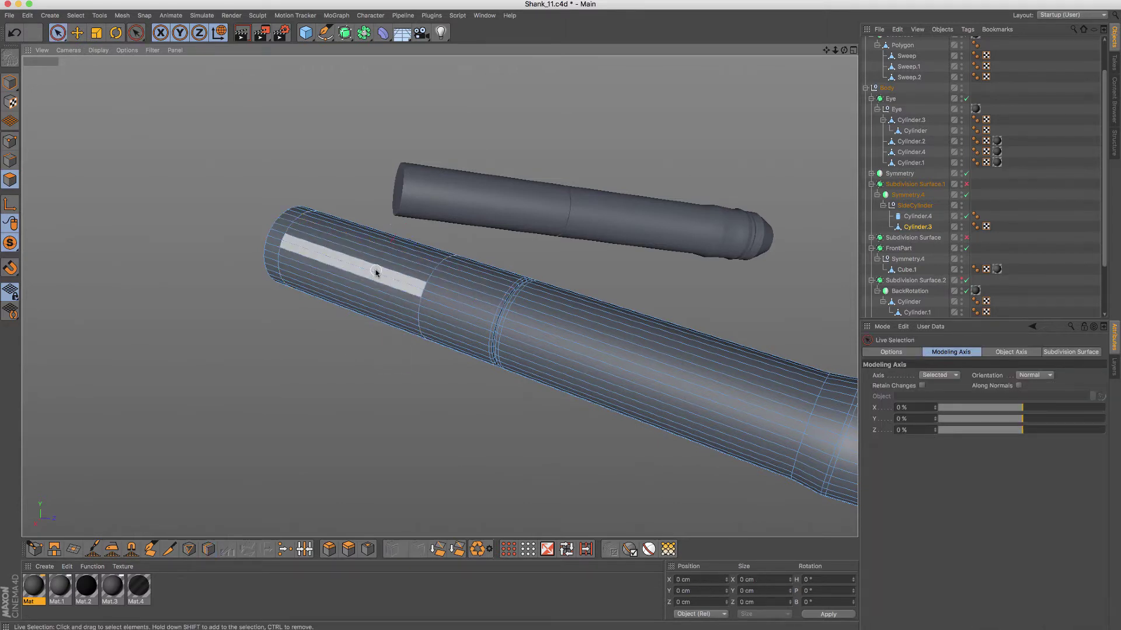
pyautogui.press('u')
pyautogui.press('l')
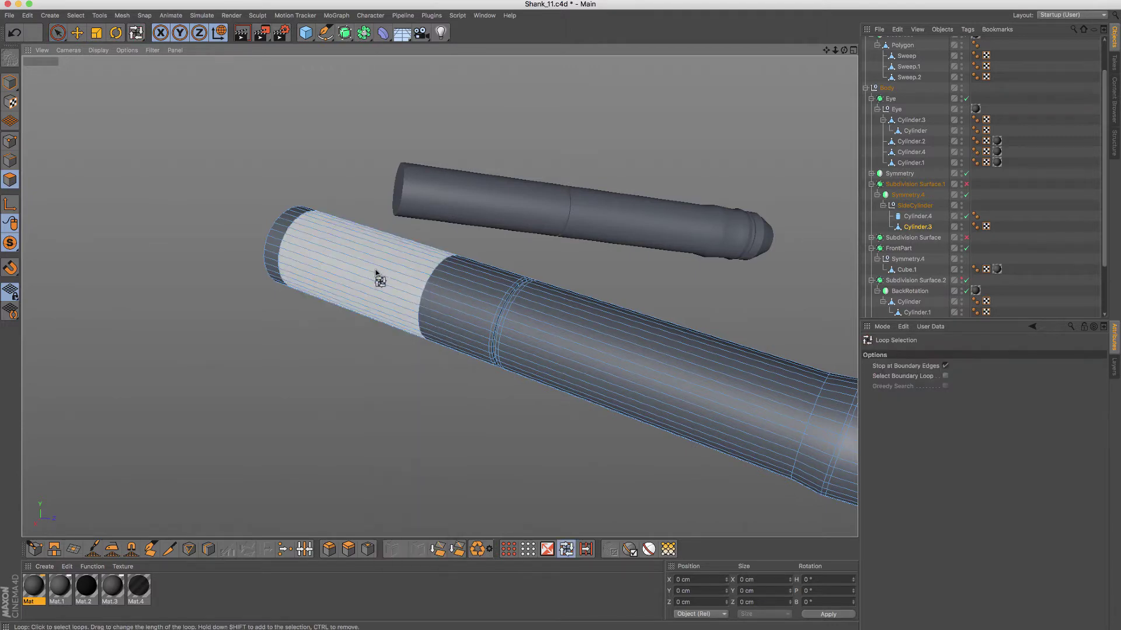
pyautogui.click(377, 272)
pyautogui.press('m')
pyautogui.press('w')
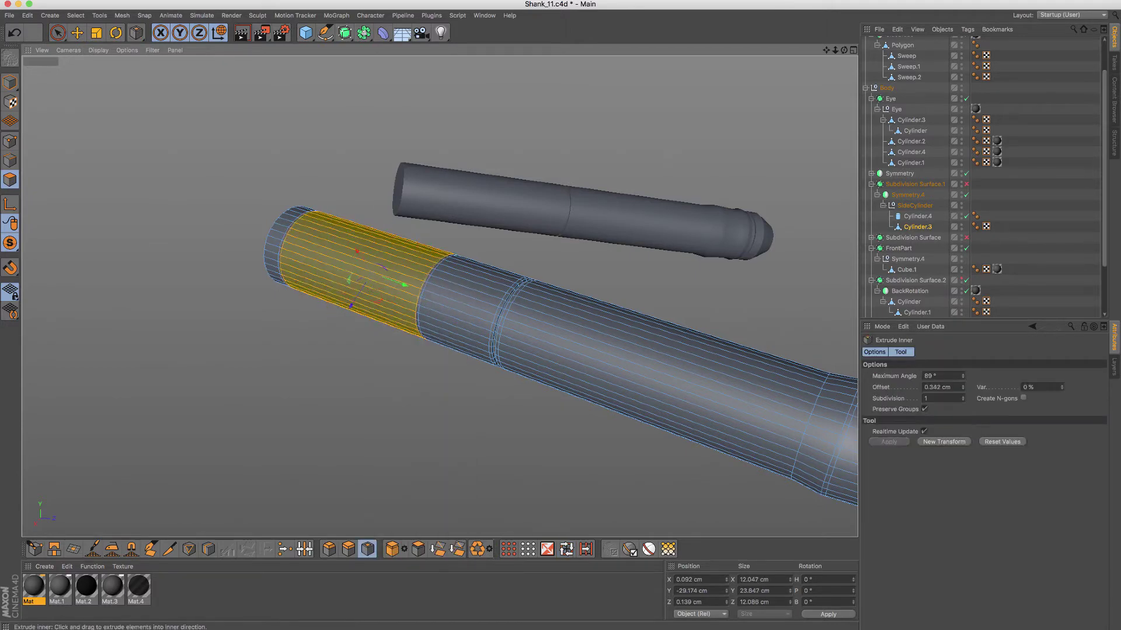
pyautogui.press('d')
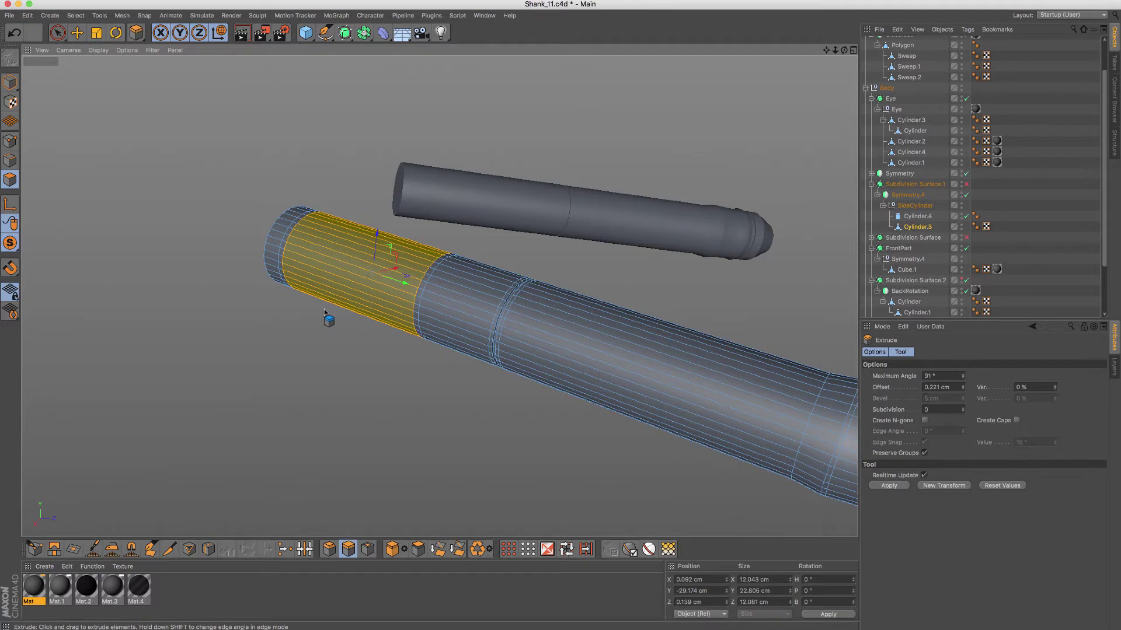
pyautogui.moveTo(324, 310)
pyautogui.mouseDown()
pyautogui.moveTo(228, 309)
pyautogui.moveTo(240, 309)
pyautogui.mouseUp()
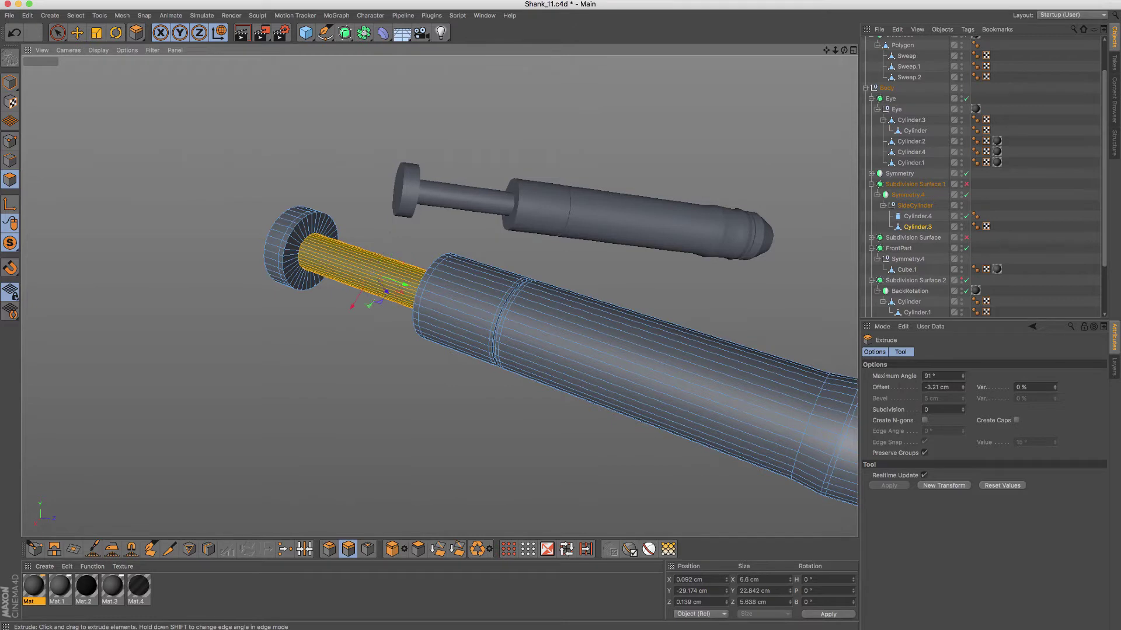
# Step: Loop-select the edge at the neck's base and scale it down to about 79.1%
pyautogui.press('u')
pyautogui.press('l')
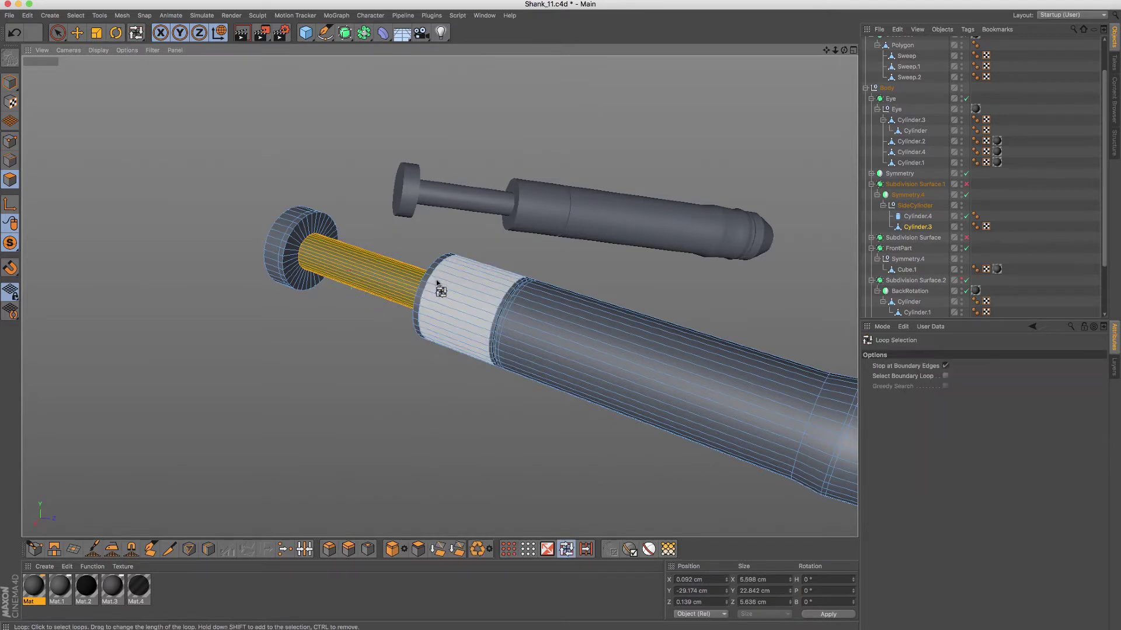
pyautogui.click(439, 289)
pyautogui.press('t')
pyautogui.moveTo(302, 408); pyautogui.dragTo(210, 423)
# Step: Loop-select the edge loop on the tube body and scale it up to swell the tube
pyautogui.press('k')
pyautogui.press('l')
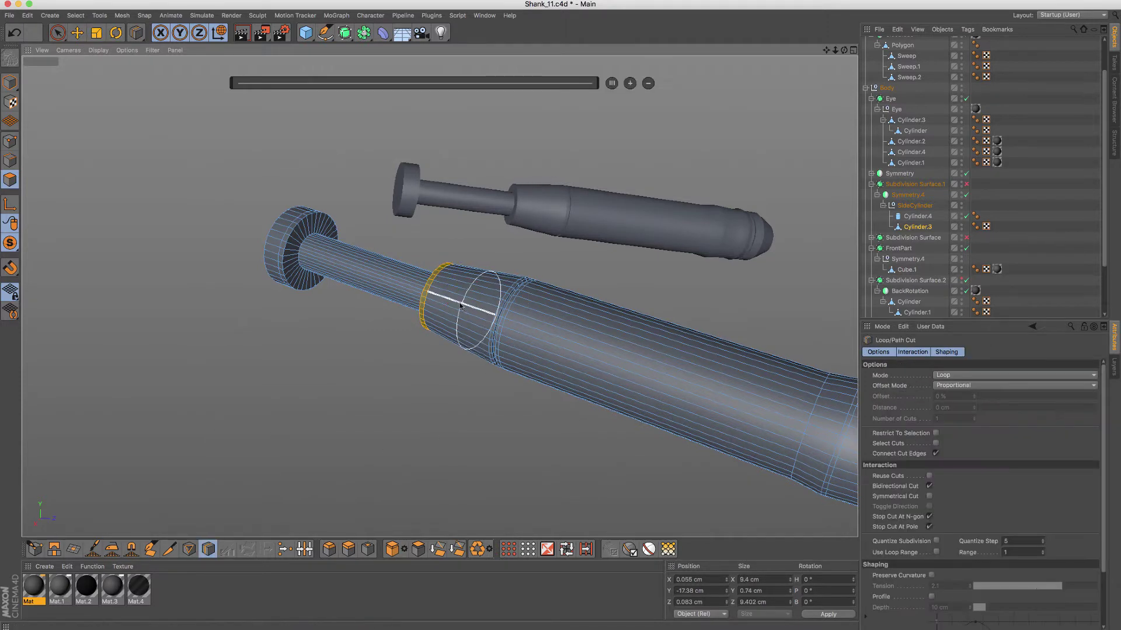
pyautogui.press('u')
pyautogui.press('l')
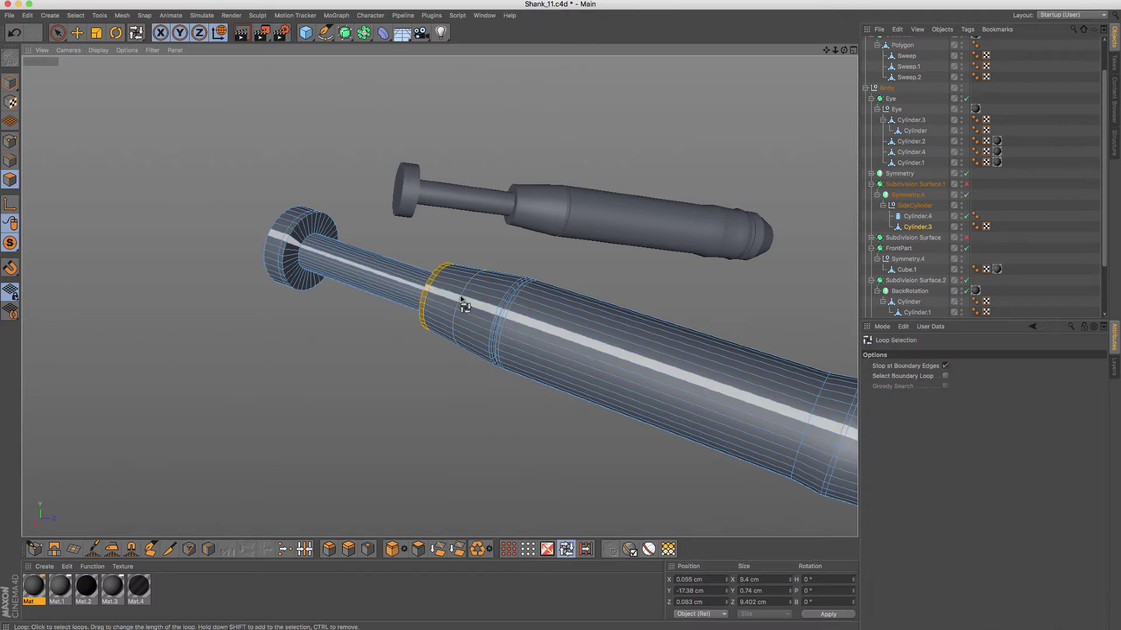
pyautogui.click(463, 302)
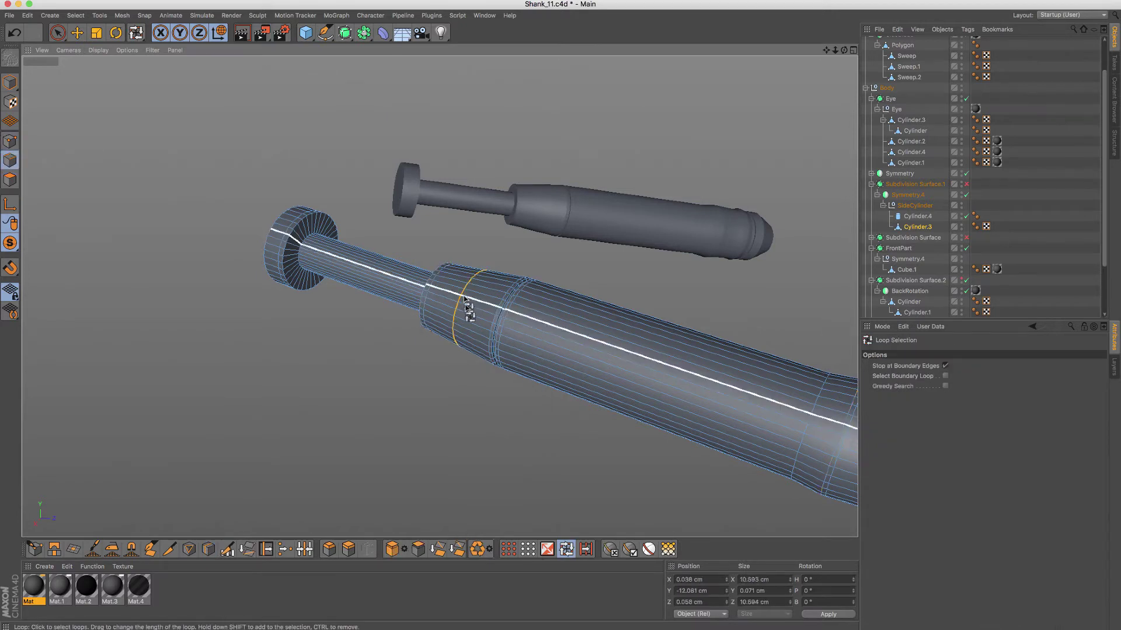
pyautogui.press('t')
pyautogui.moveTo(380, 416); pyautogui.dragTo(391, 412)
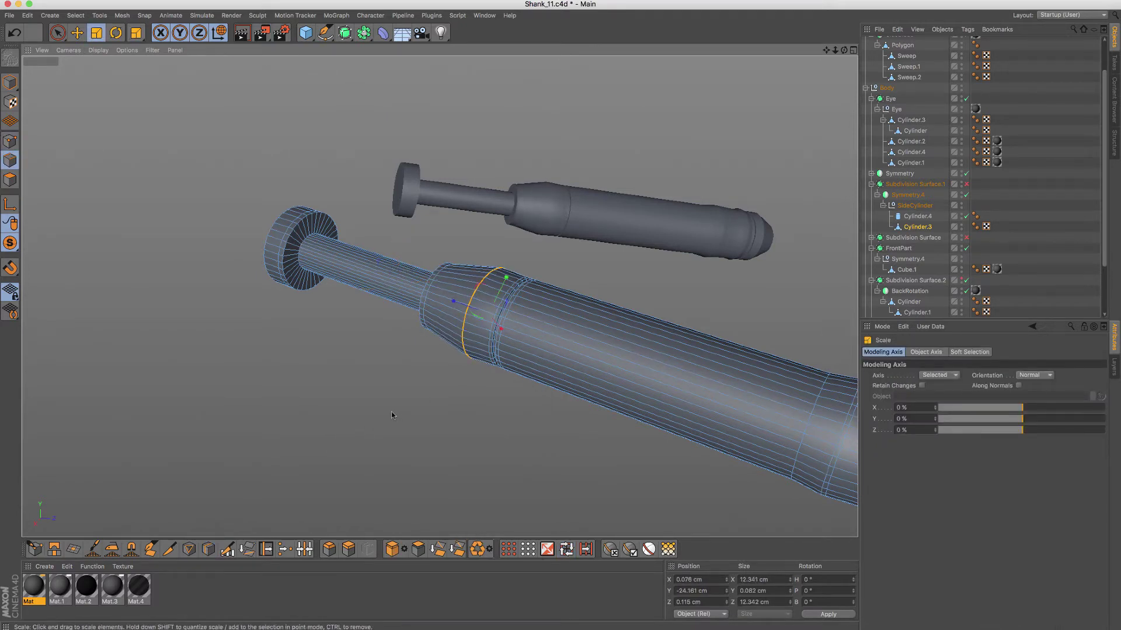
pyautogui.press('e')
pyautogui.keyDown('alt'); pyautogui.moveTo(388, 318); pyautogui.dragTo(384, 309); pyautogui.keyUp('alt')
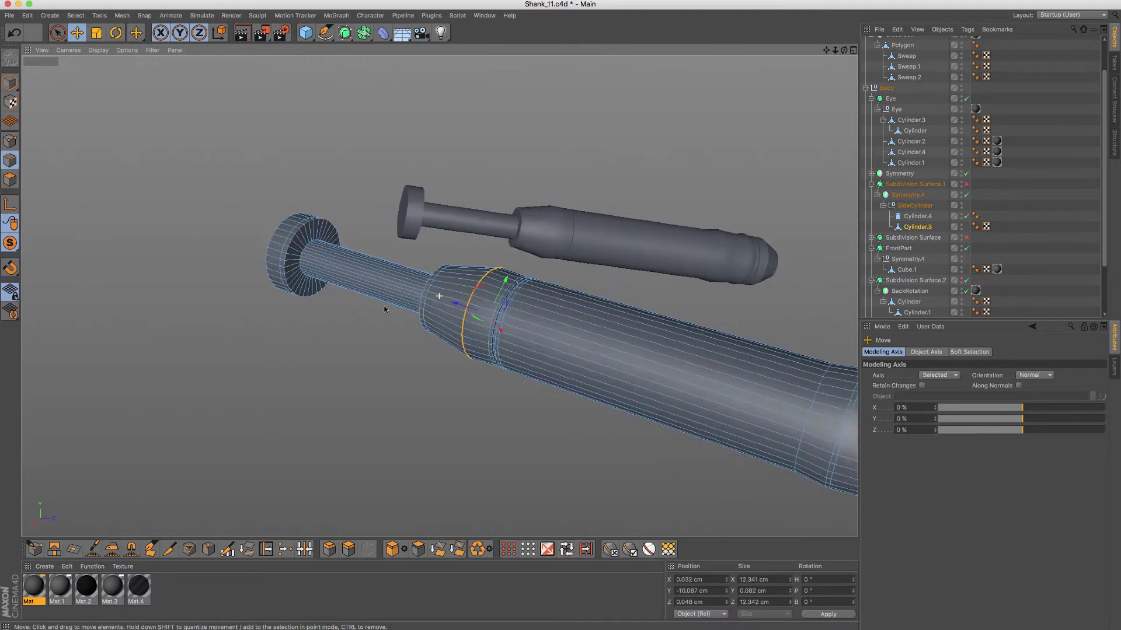
# Step: Cut a new loop on the collar, select it and enlarge it to round the collar
pyautogui.press('k')
pyautogui.press('l')
pyautogui.keyDown('alt'); pyautogui.moveTo(455, 292); pyautogui.dragTo(443, 284); pyautogui.keyUp('alt')
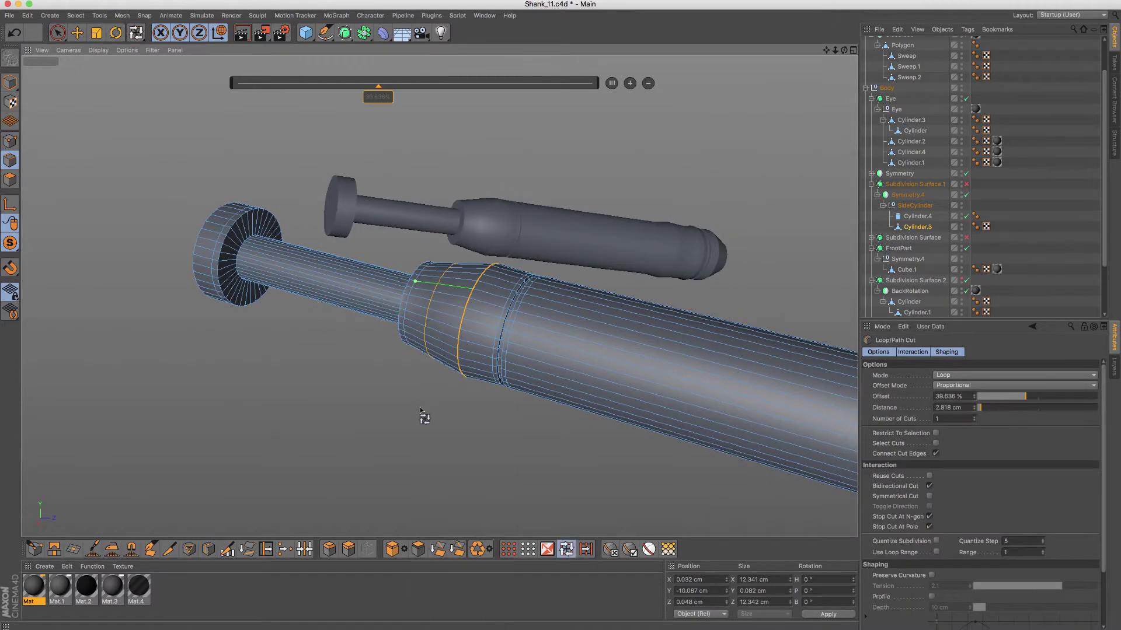
pyautogui.press('u')
pyautogui.press('l')
pyautogui.click(457, 350)
pyautogui.press('t')
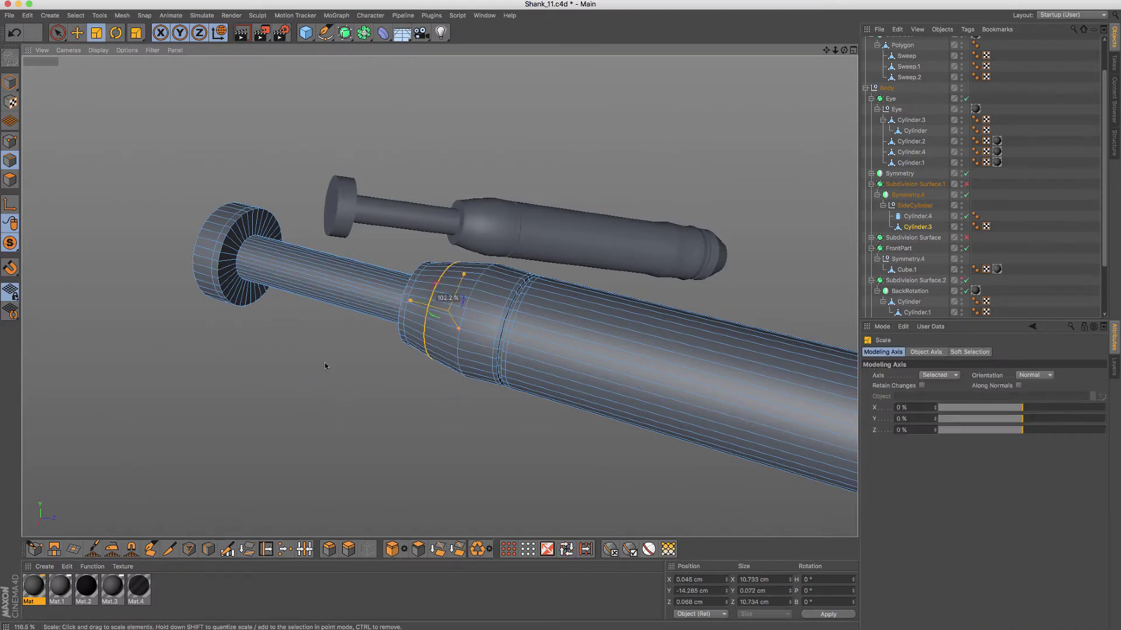
pyautogui.moveTo(325, 362); pyautogui.dragTo(347, 359)
pyautogui.keyDown('alt'); pyautogui.moveTo(366, 290); pyautogui.dragTo(390, 294); pyautogui.keyUp('alt')
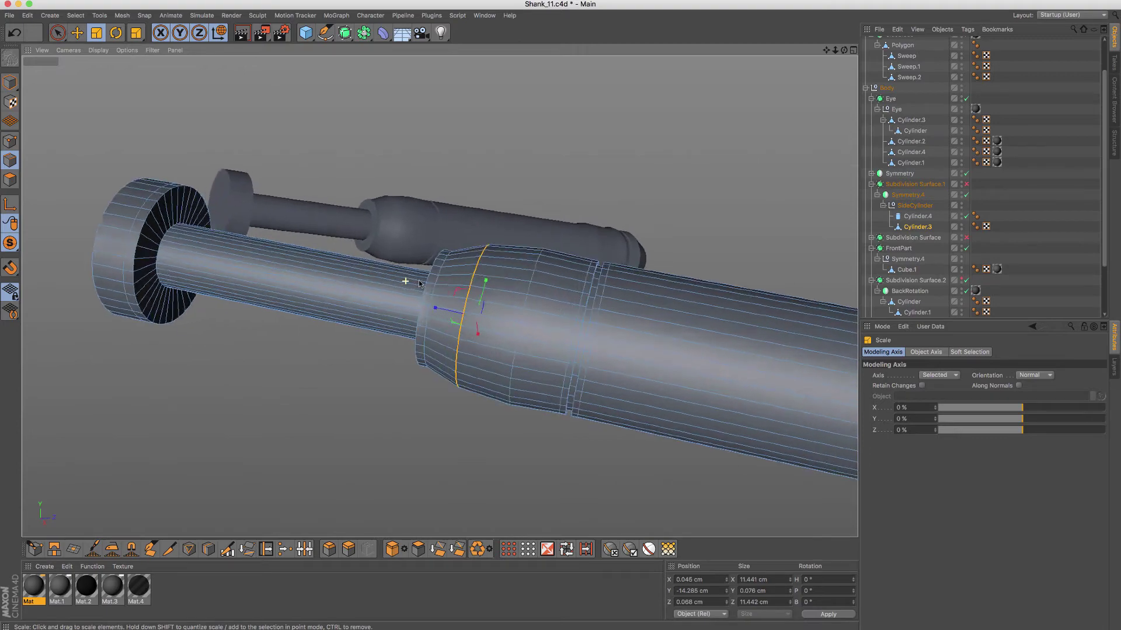
# Step: Add a loop cut at 58.676% on the collar's inner ring, previewing with Subdivision Surface
pyautogui.press('q')
pyautogui.press('q')
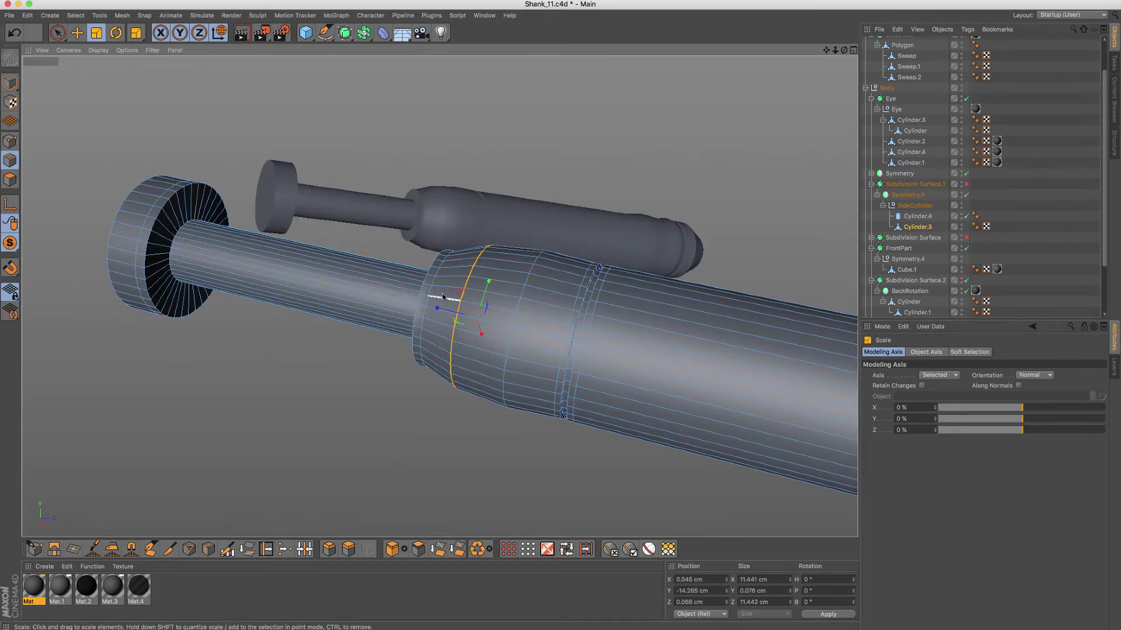
pyautogui.press('k')
pyautogui.press('l')
pyautogui.moveTo(442, 297)
pyautogui.keyDown('alt'); pyautogui.mouseDown()
pyautogui.moveTo(456, 303)
pyautogui.moveTo(416, 292)
pyautogui.moveTo(445, 276)
pyautogui.moveTo(511, 303)
pyautogui.moveTo(409, 290)
pyautogui.mouseUp(); pyautogui.keyUp('alt')
pyautogui.click(415, 293)
pyautogui.press('q')
# Step: With smoothing off, add three loop cuts along the thin neck, the last at 91.446%
pyautogui.click(10, 180)
pyautogui.press('q')
pyautogui.scroll(3, 449, 286)
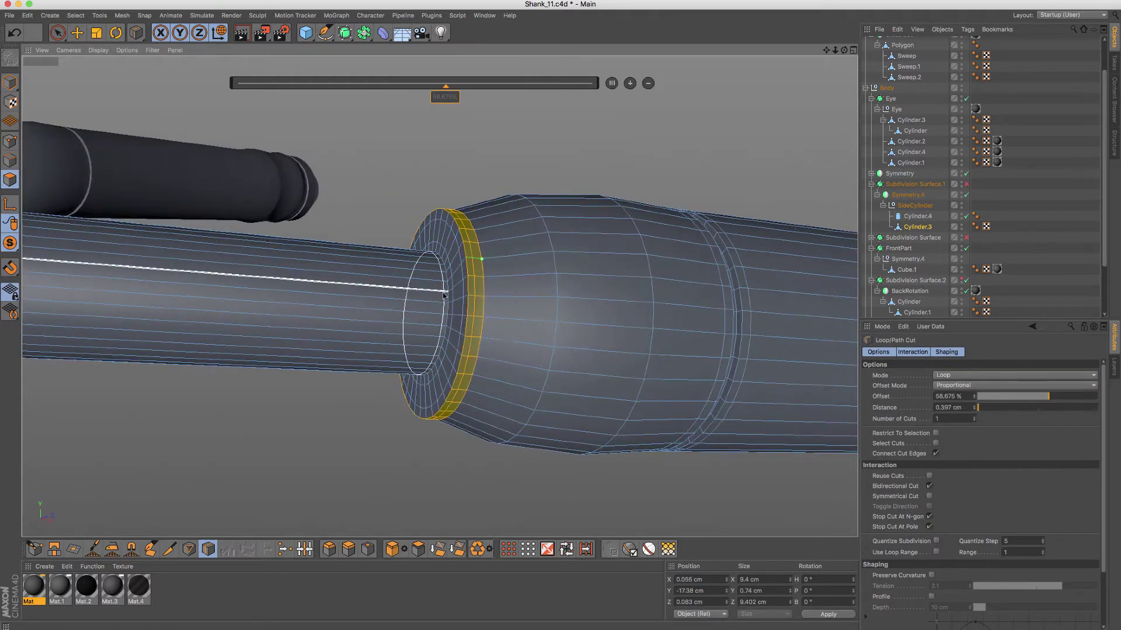
pyautogui.scroll(-2, 455, 280)
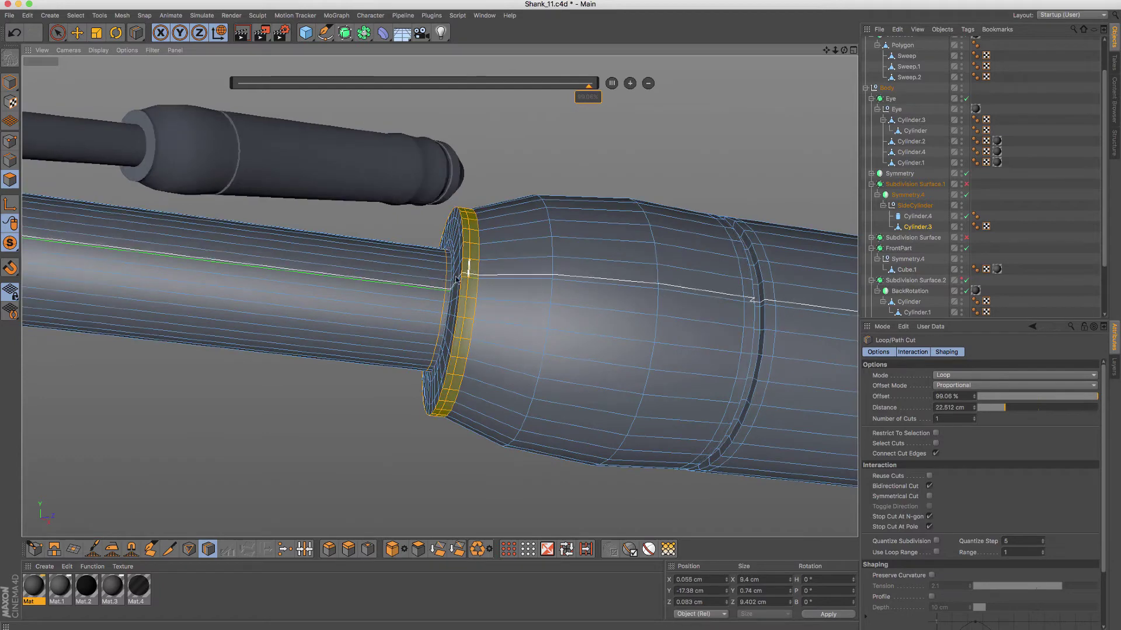
pyautogui.keyDown('alt'); pyautogui.moveTo(455, 280); pyautogui.dragTo(168, 263); pyautogui.keyUp('alt')
pyautogui.press('q')
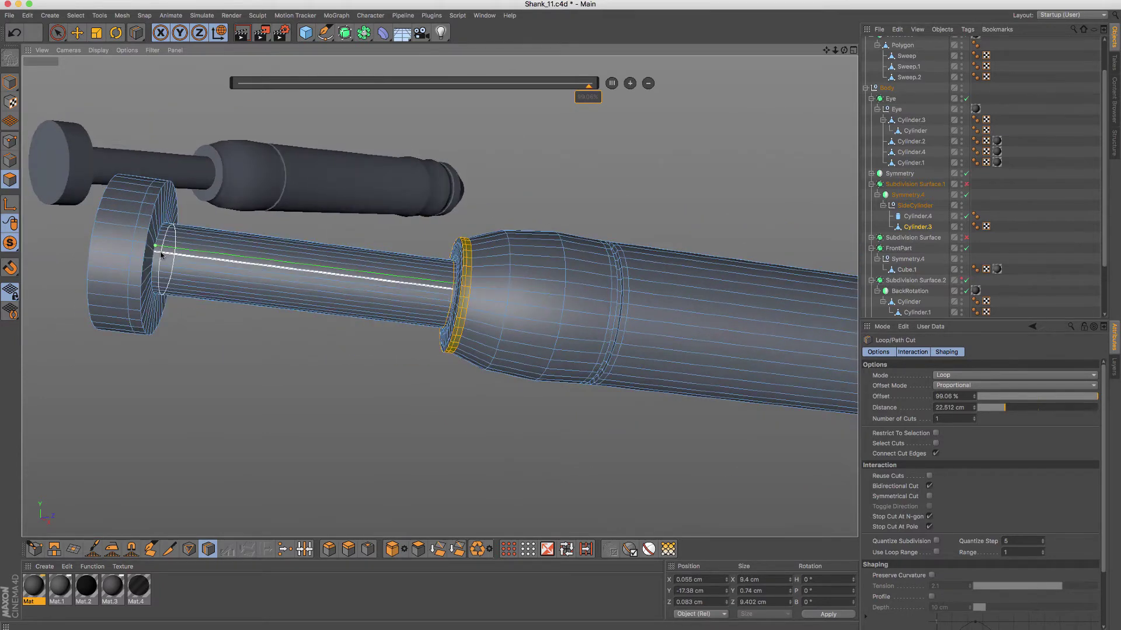
pyautogui.press('u')
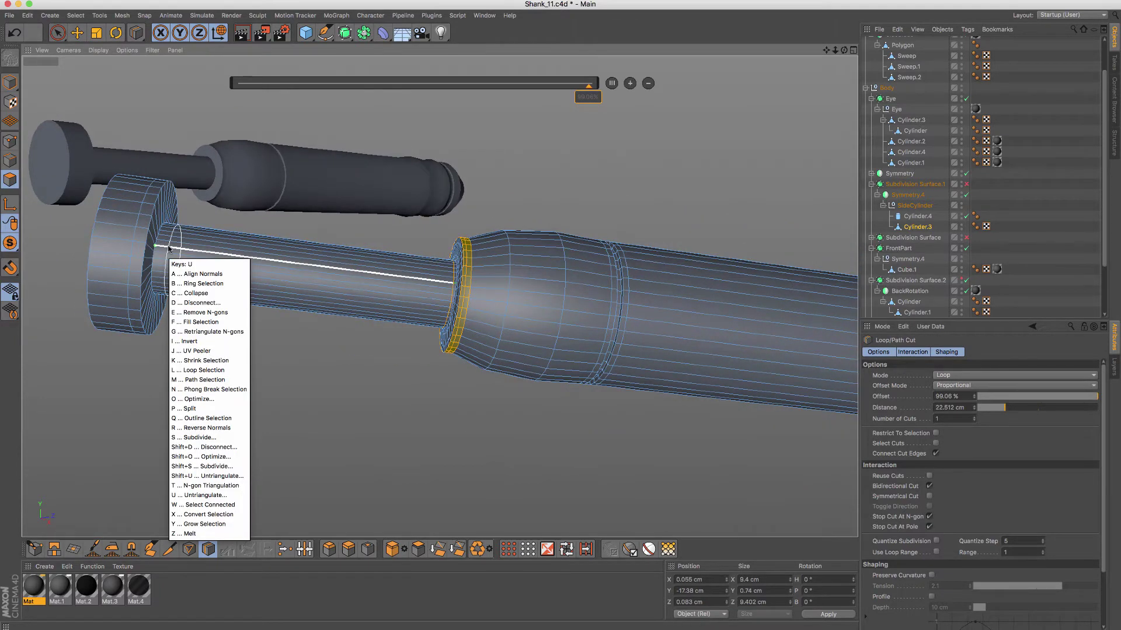
pyautogui.keyDown('alt'); pyautogui.moveTo(168, 248); pyautogui.dragTo(279, 261); pyautogui.keyUp('alt')
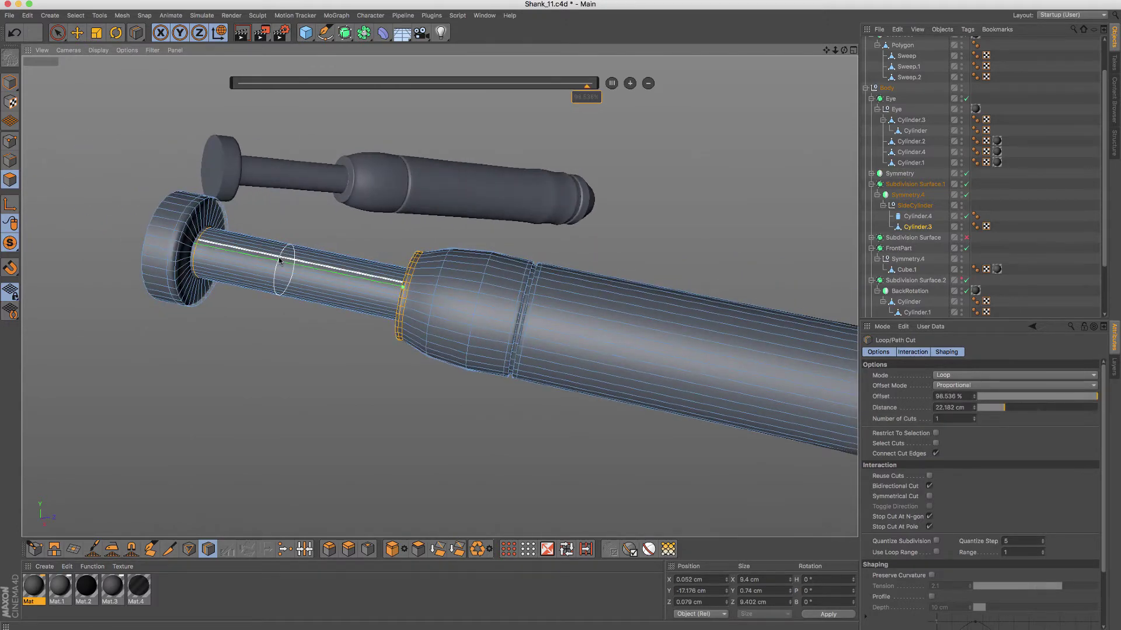
pyautogui.press('q')
pyautogui.keyDown('alt'); pyautogui.moveTo(279, 261); pyautogui.dragTo(345, 265); pyautogui.keyUp('alt')
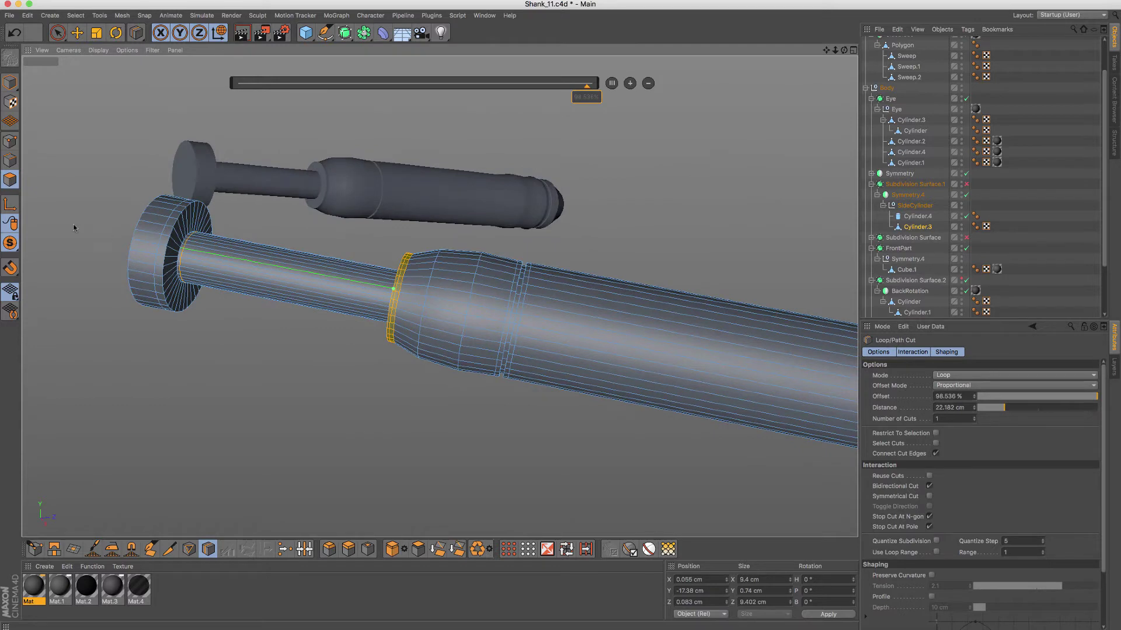
pyautogui.click(359, 281)
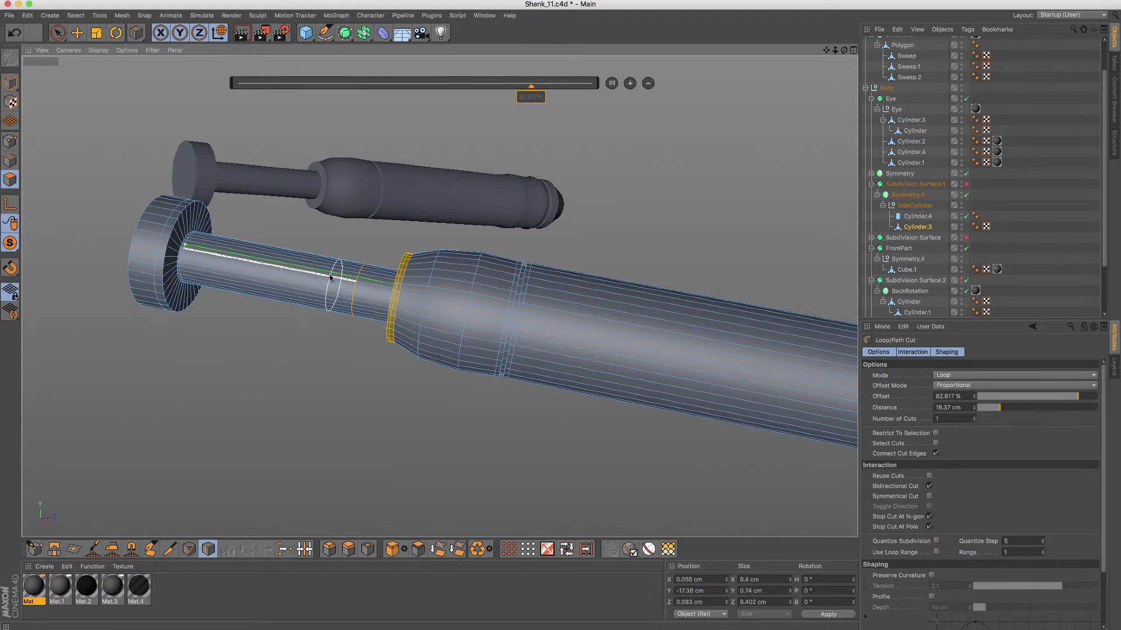
pyautogui.click(268, 266)
pyautogui.click(331, 274)
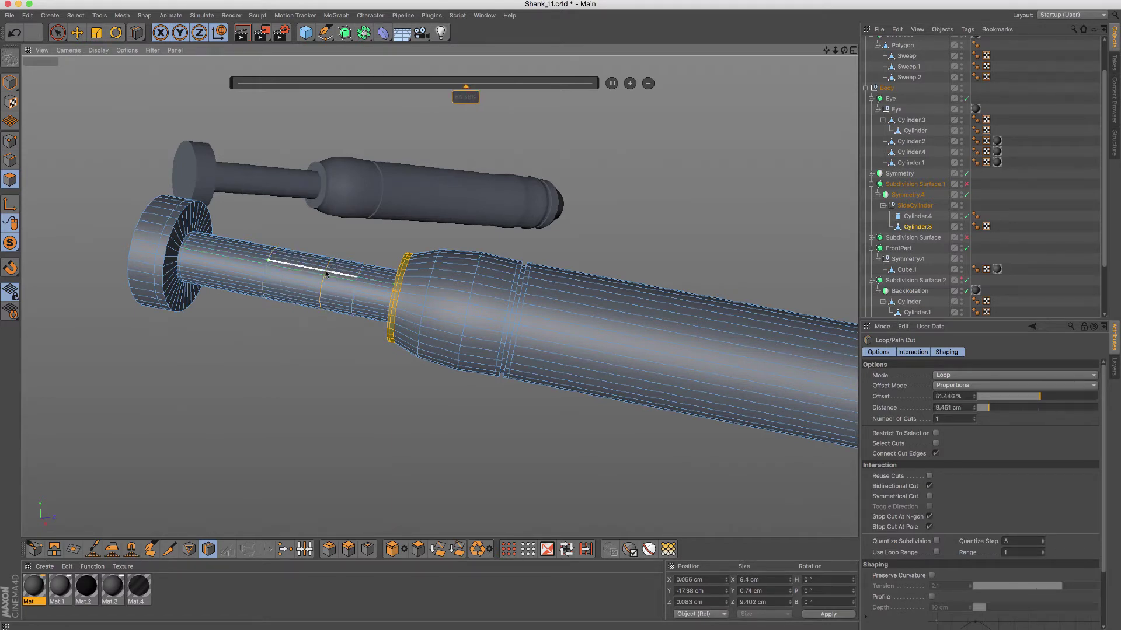
# Step: Loop-select the neck band and try an extrusion, then undo it
pyautogui.press('u')
pyautogui.press('l')
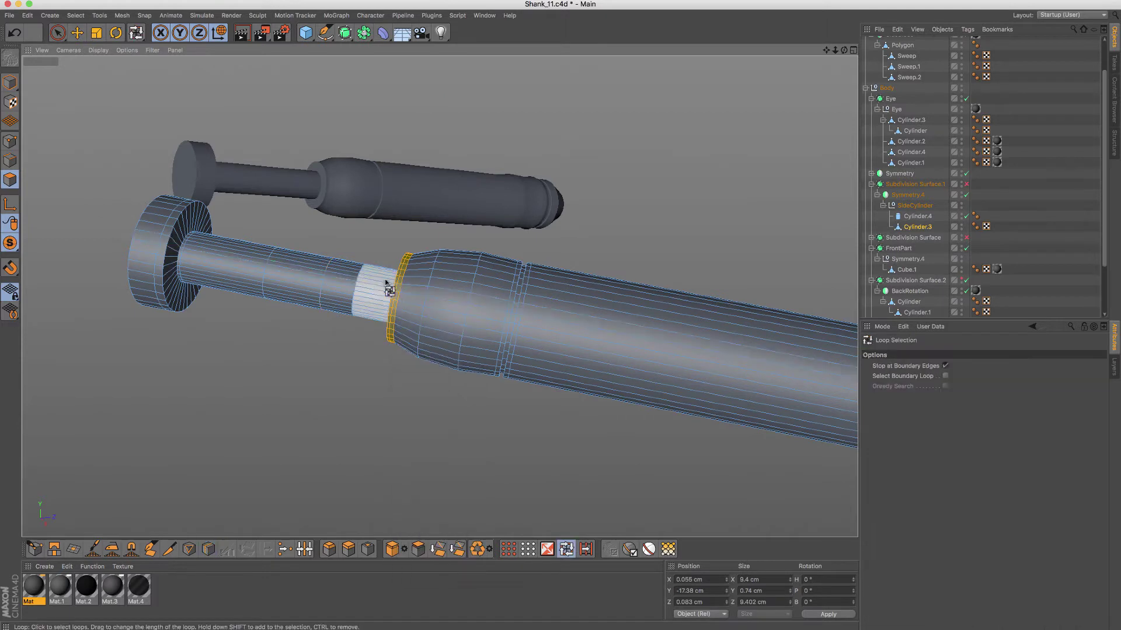
pyautogui.click(341, 288)
pyautogui.rightClick(321, 373)
pyautogui.click(318, 388)
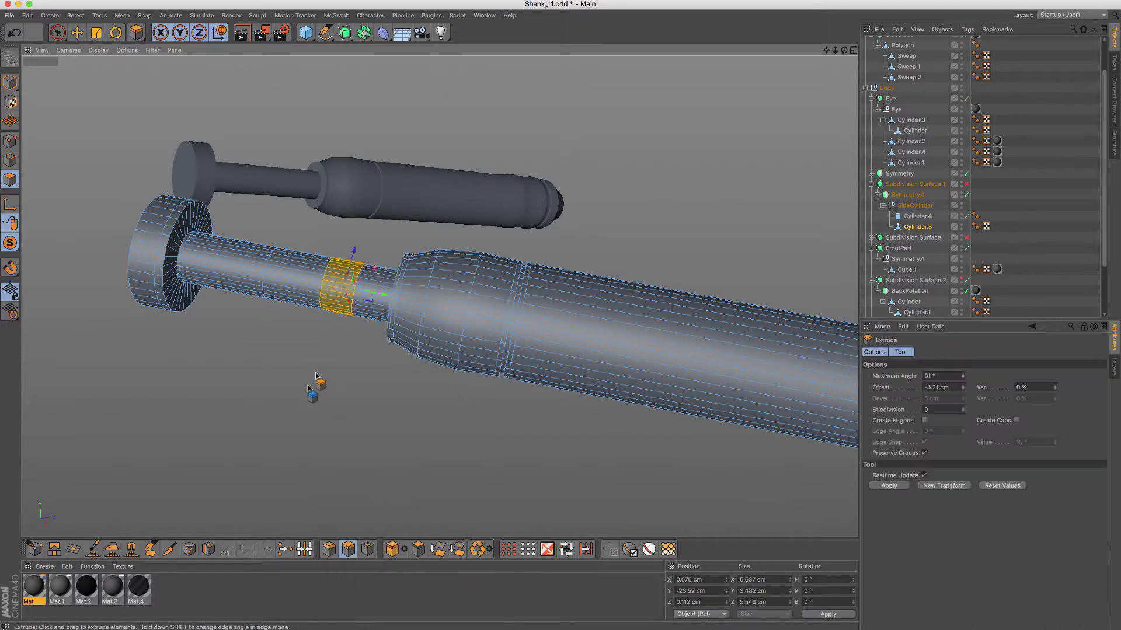
pyautogui.moveTo(327, 303); pyautogui.dragTo(353, 248)
pyautogui.hotkey('ctrl', 'z')
# Step: Scale the band up into a raised ring and nudge it toward the end disc
pyautogui.press('k')
pyautogui.press('l')
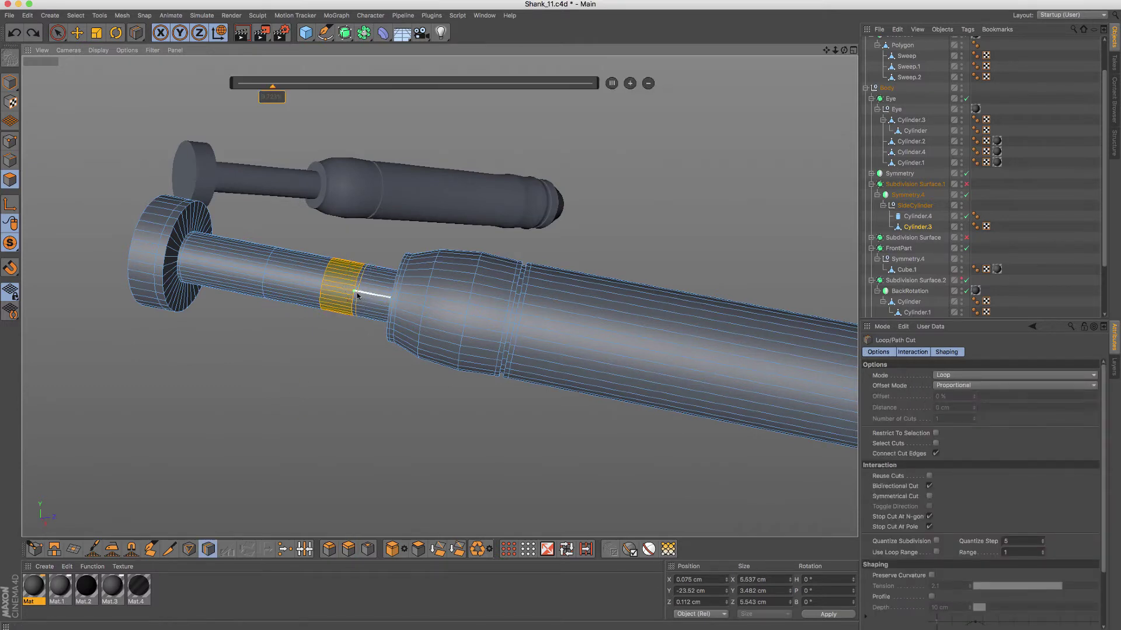
pyautogui.press('t')
pyautogui.moveTo(255, 390); pyautogui.dragTo(364, 369)
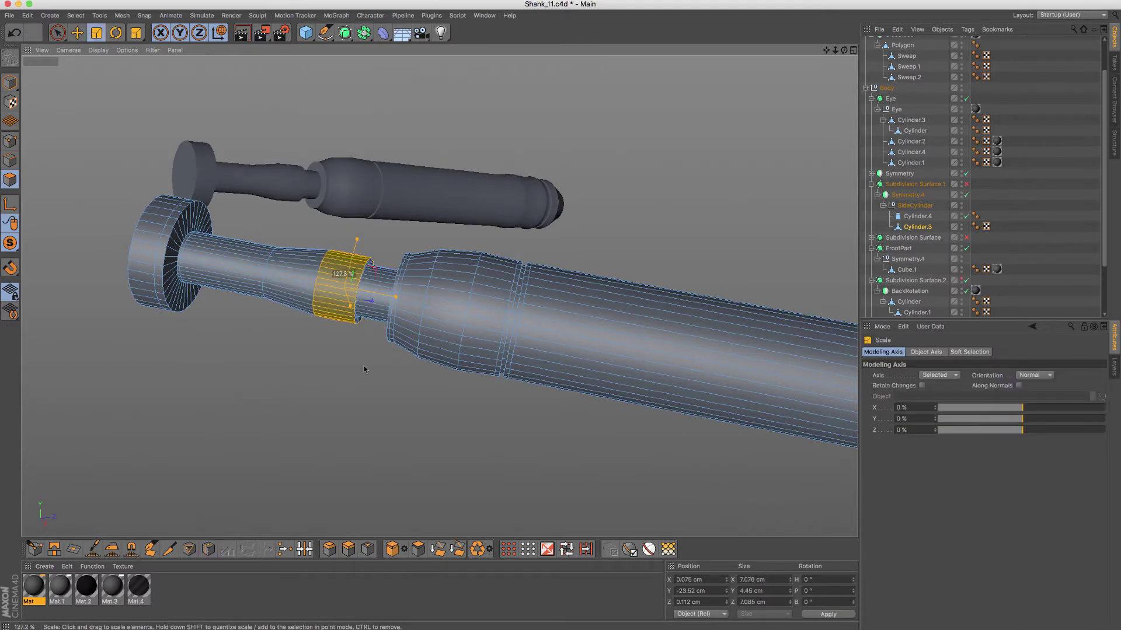
pyautogui.press('e')
pyautogui.moveTo(387, 295); pyautogui.dragTo(376, 298)
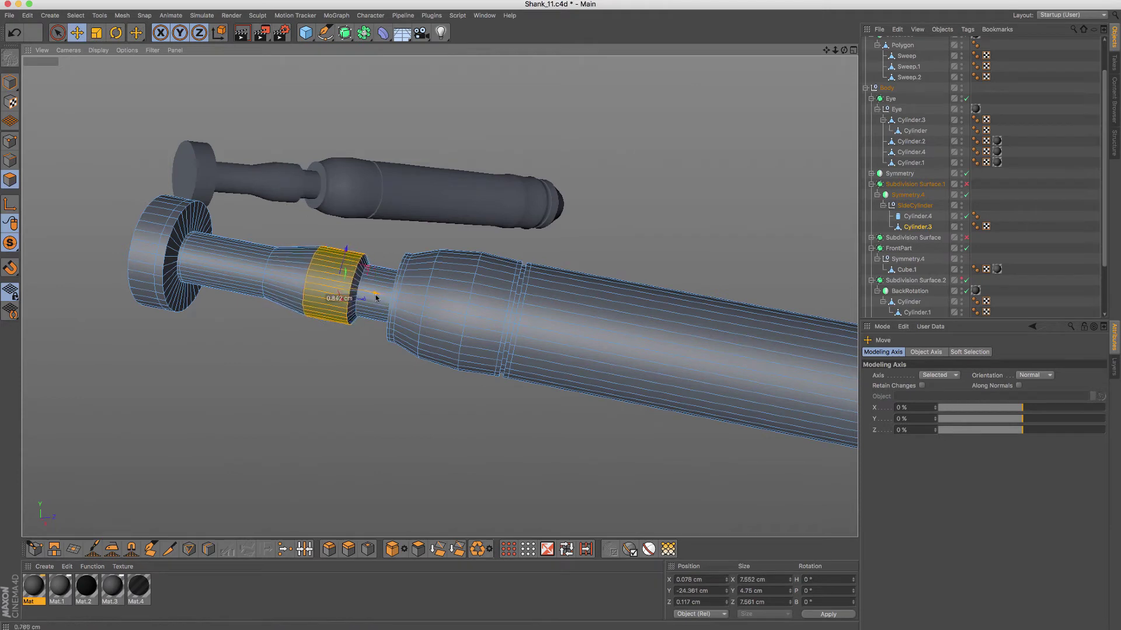
# Step: Enlarge the ring to about 9.425 cm and slide it along the tube toward the flare
pyautogui.press('t')
pyautogui.moveTo(352, 342); pyautogui.dragTo(376, 299)
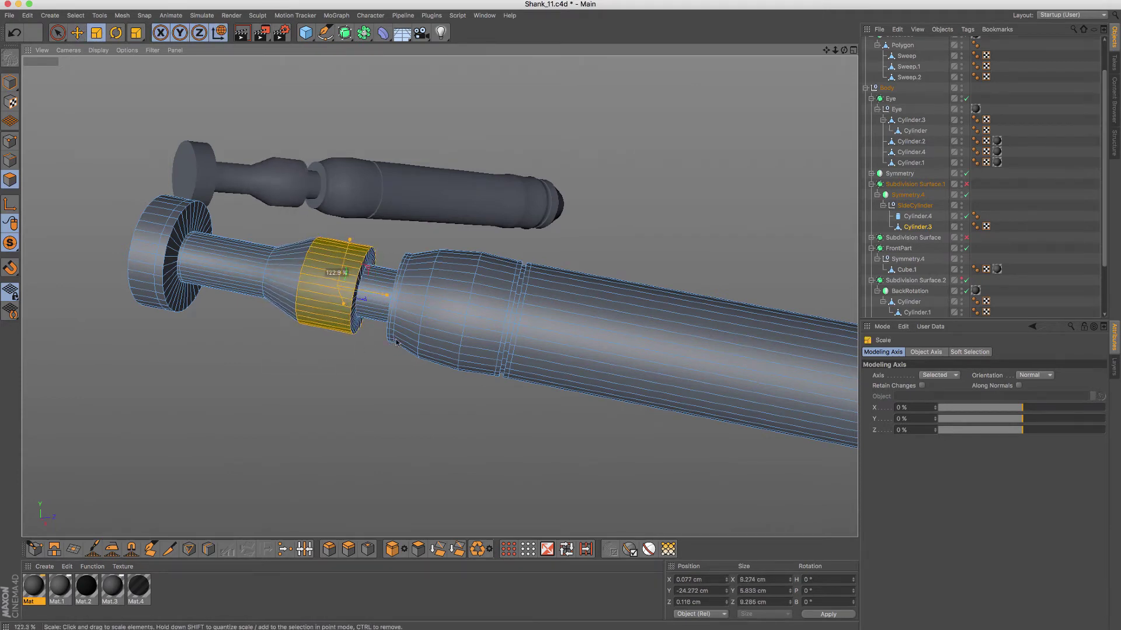
pyautogui.press('r')
pyautogui.press('e')
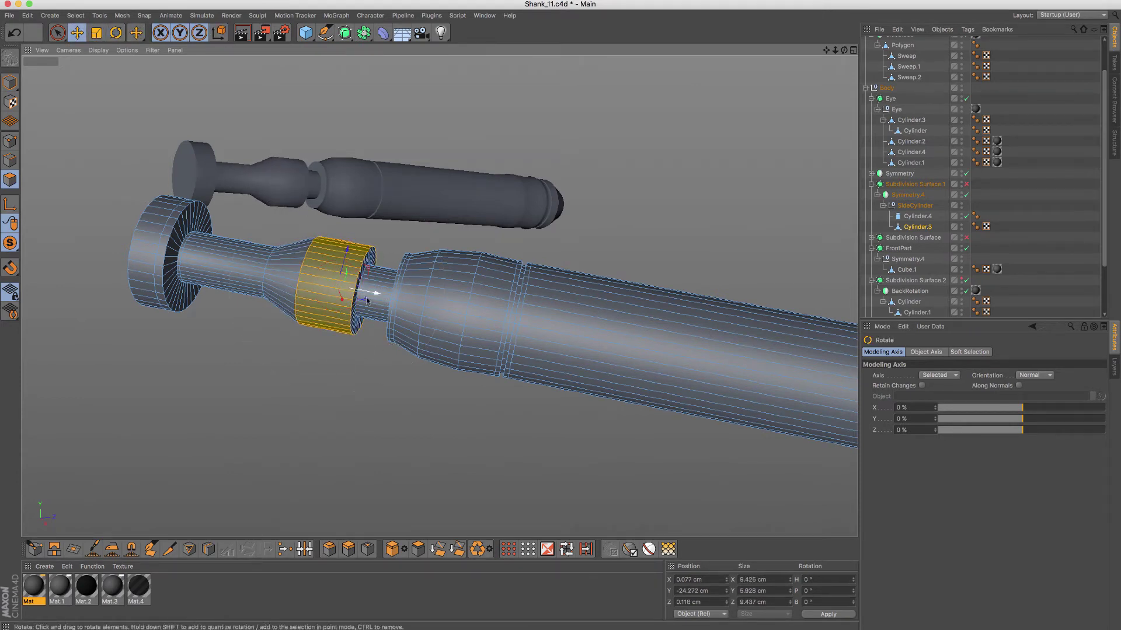
pyautogui.moveTo(377, 298)
pyautogui.mouseDown()
pyautogui.moveTo(298, 271)
pyautogui.moveTo(311, 275)
pyautogui.mouseUp()
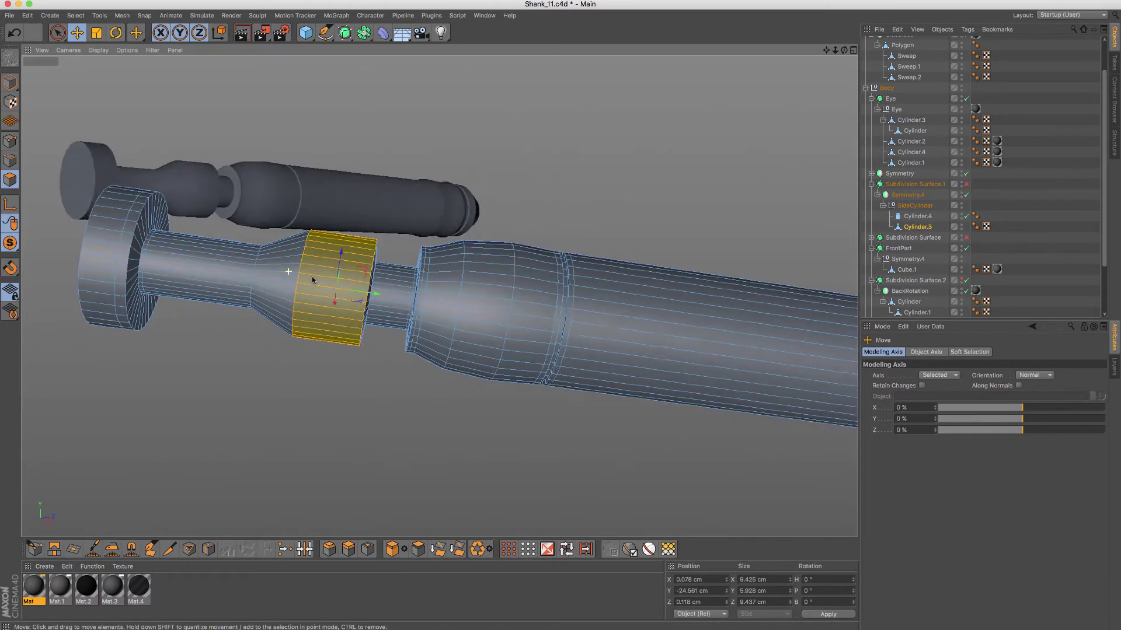
# Step: Start a Loop/Path Cut on the flared section beside the ring, undoing the first cut
pyautogui.scroll(-5, 262, 314)
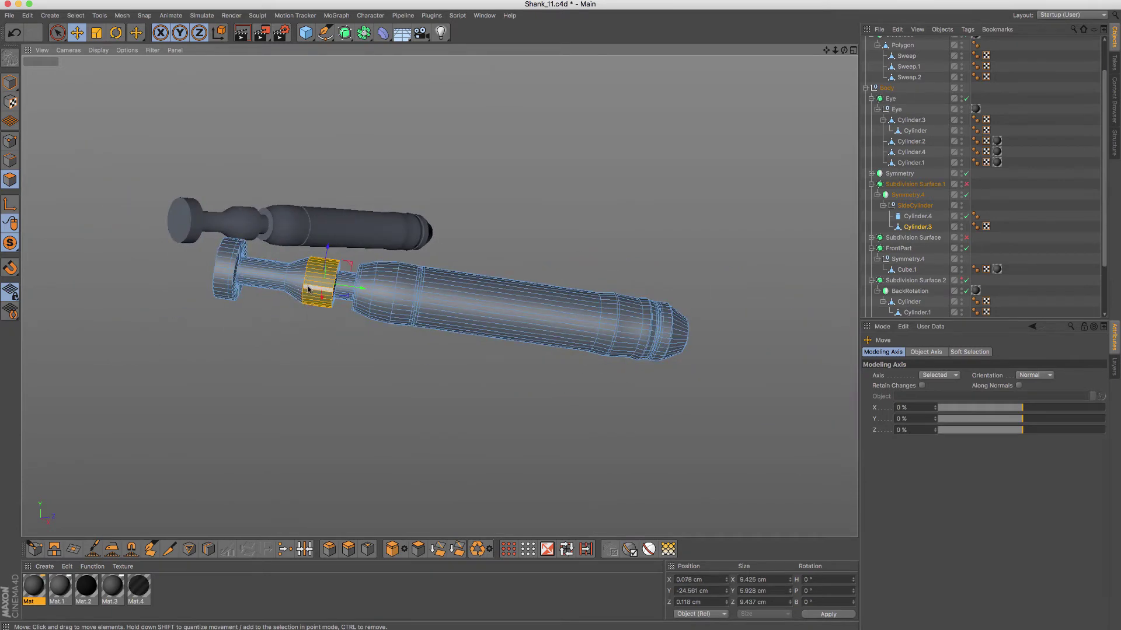
pyautogui.scroll(4, 406, 263)
pyautogui.press('k')
pyautogui.press('l')
pyautogui.scroll(3, 405, 263)
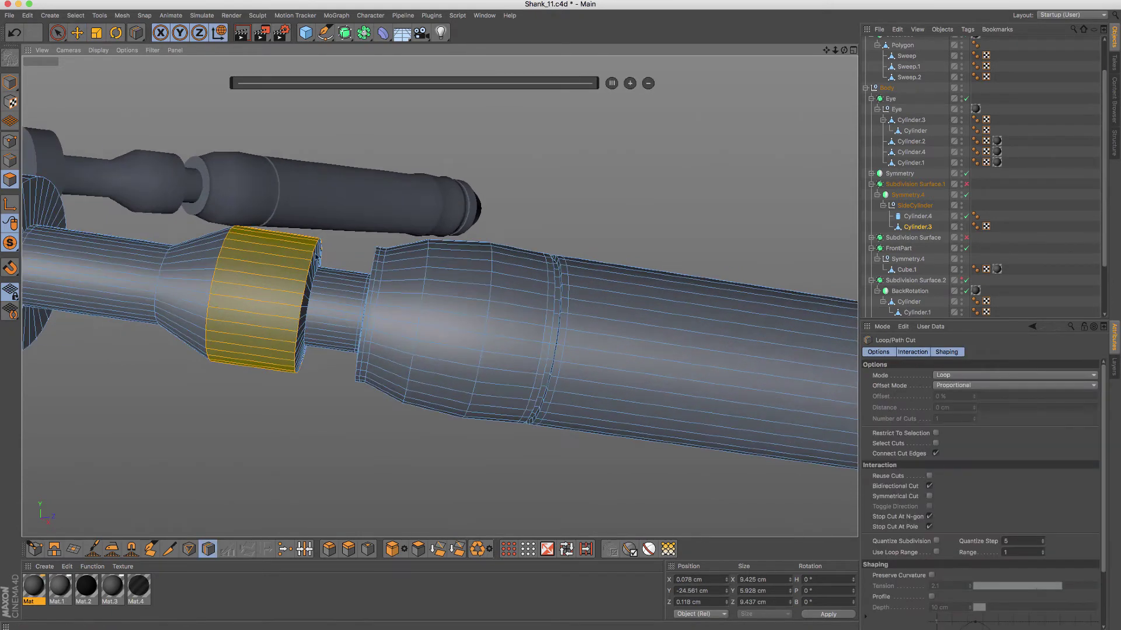
pyautogui.keyDown('alt'); pyautogui.moveTo(406, 264); pyautogui.dragTo(329, 270); pyautogui.keyUp('alt')
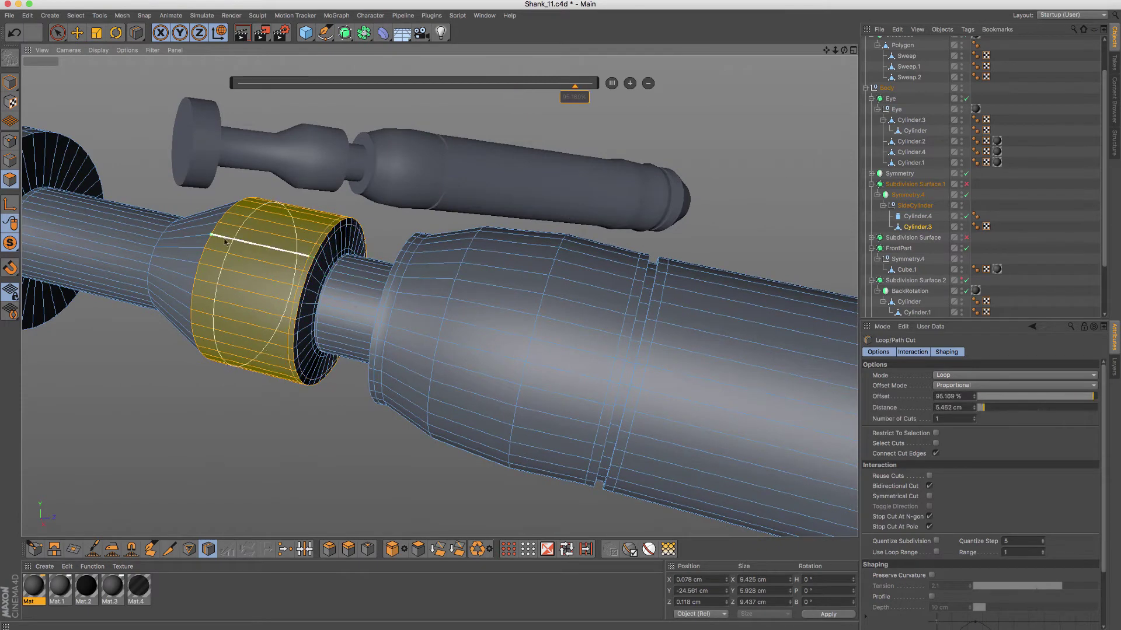
pyautogui.keyDown('alt'); pyautogui.moveTo(309, 263); pyautogui.dragTo(216, 239); pyautogui.keyUp('alt')
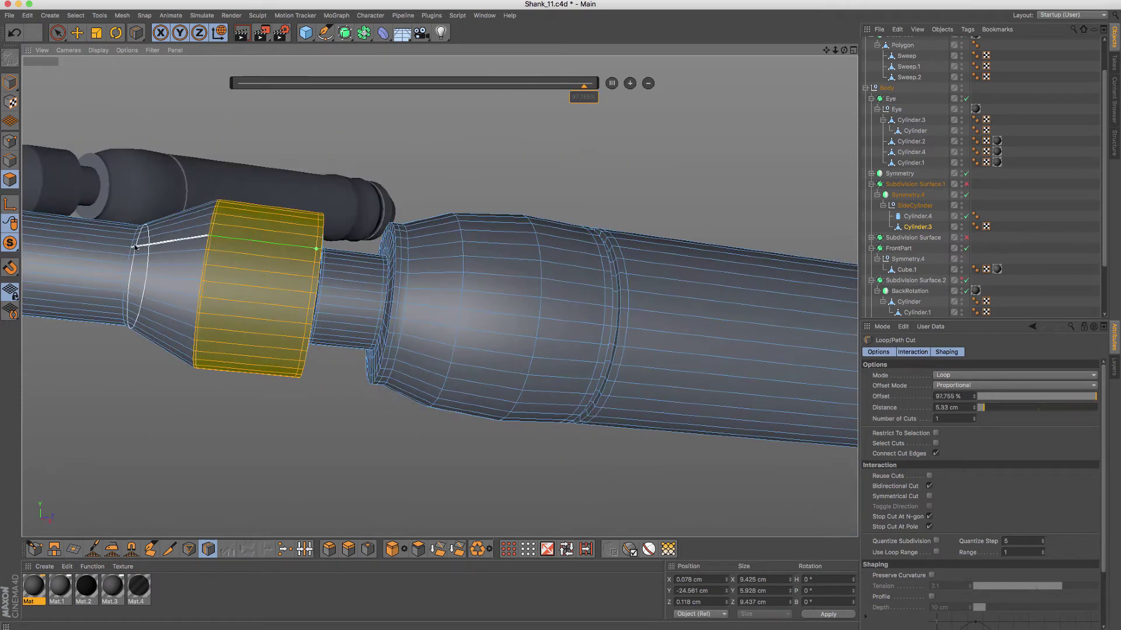
pyautogui.hotkey('ctrl', 'z')
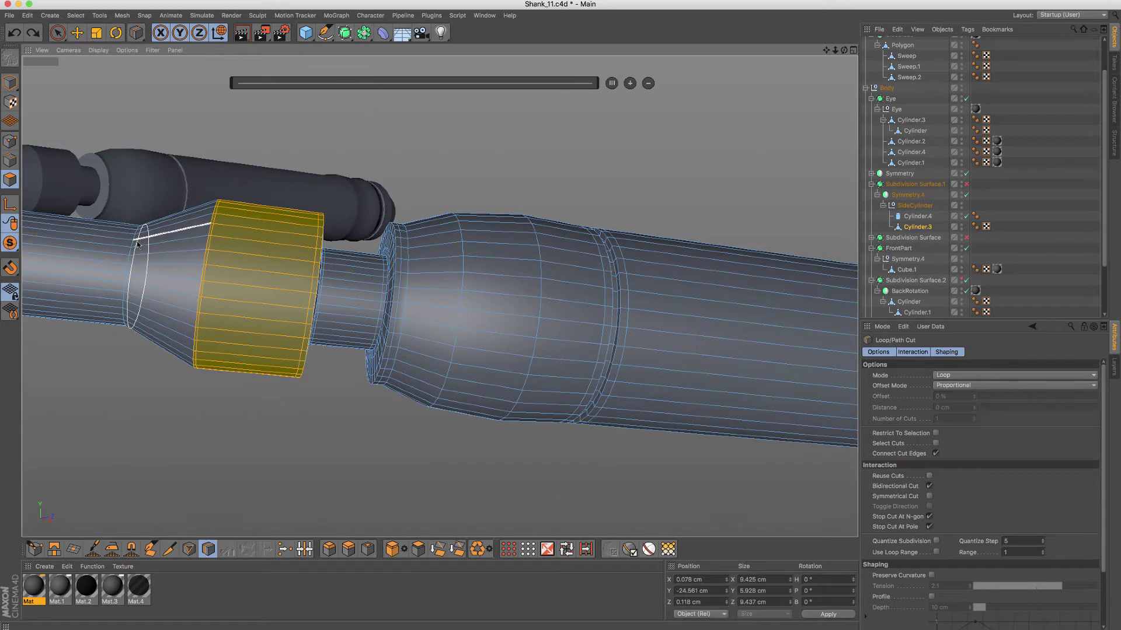
# Step: Place a loop cut at 8.167% around the flared section and zoom out to the whole tube
pyautogui.click(205, 236)
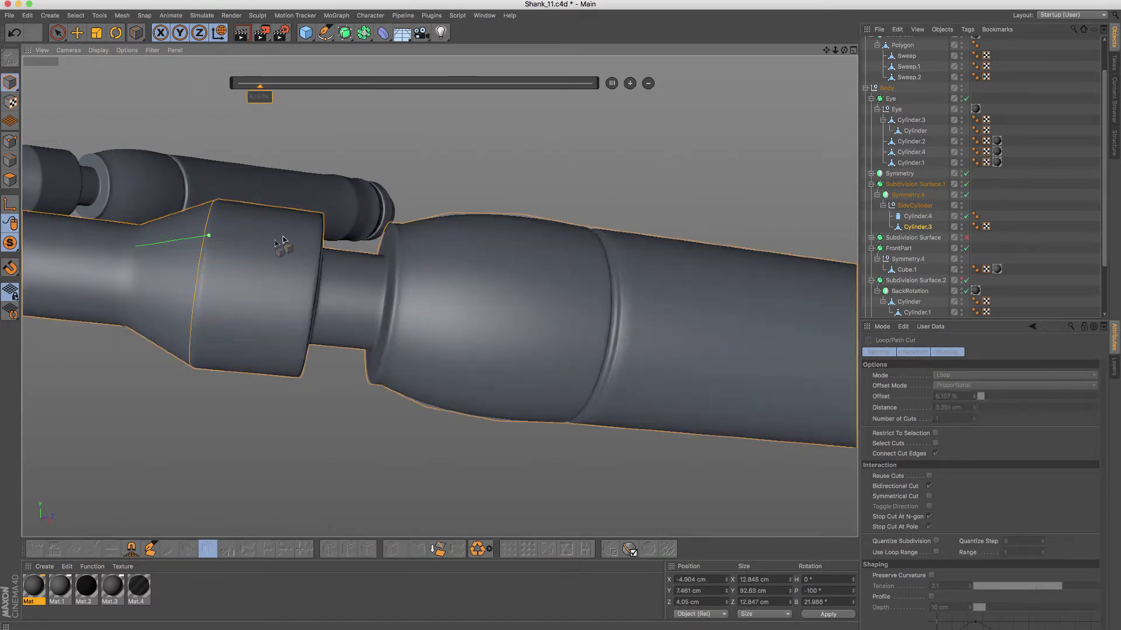
pyautogui.keyDown('alt'); pyautogui.moveTo(283, 240); pyautogui.dragTo(349, 293); pyautogui.keyUp('alt')
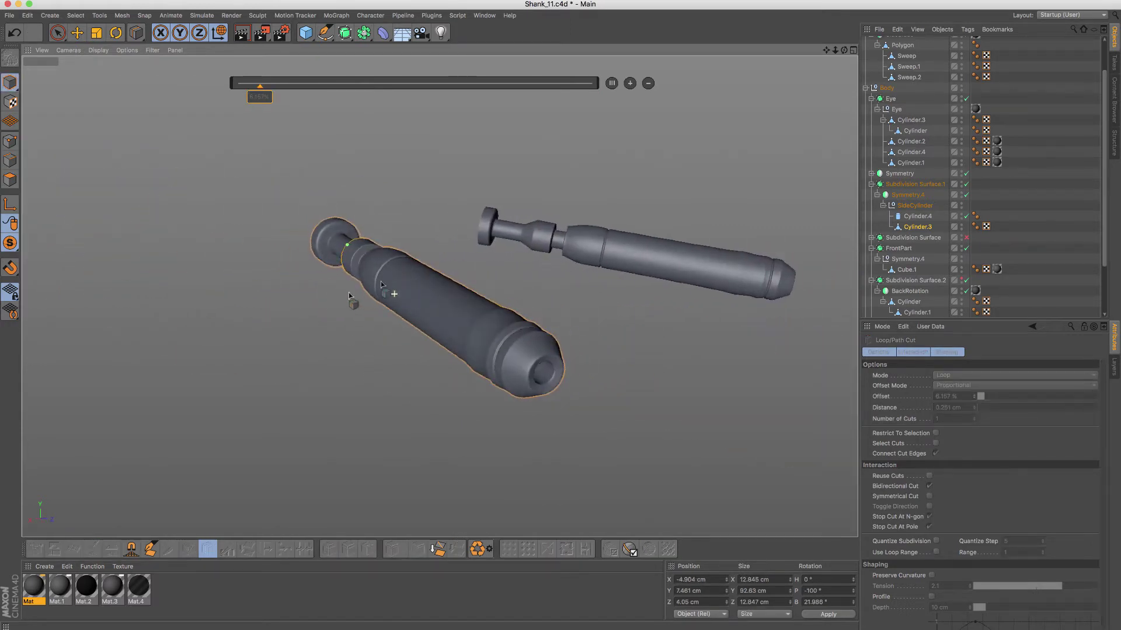
pyautogui.scroll(1, 407, 285)
pyautogui.scroll(1, 417, 283)
pyautogui.scroll(1, 458, 281)
pyautogui.scroll(1, 458, 292)
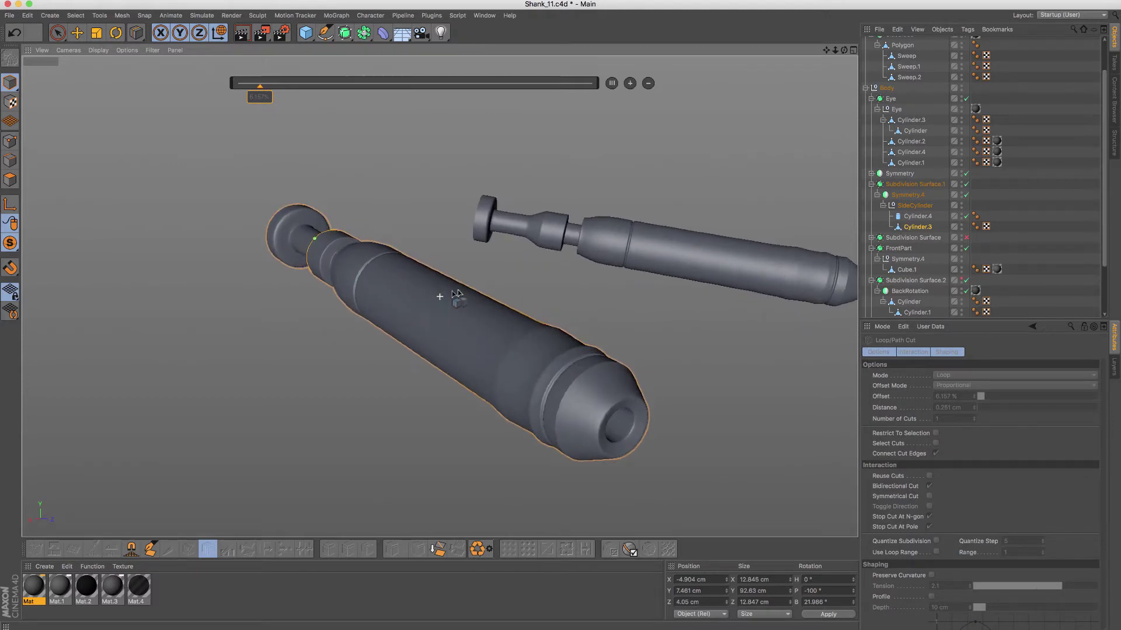
pyautogui.scroll(1, 422, 275)
# Step: With smoothing off, Live-Select a polygon strip on the tube body, then deselect it
pyautogui.click(10, 179)
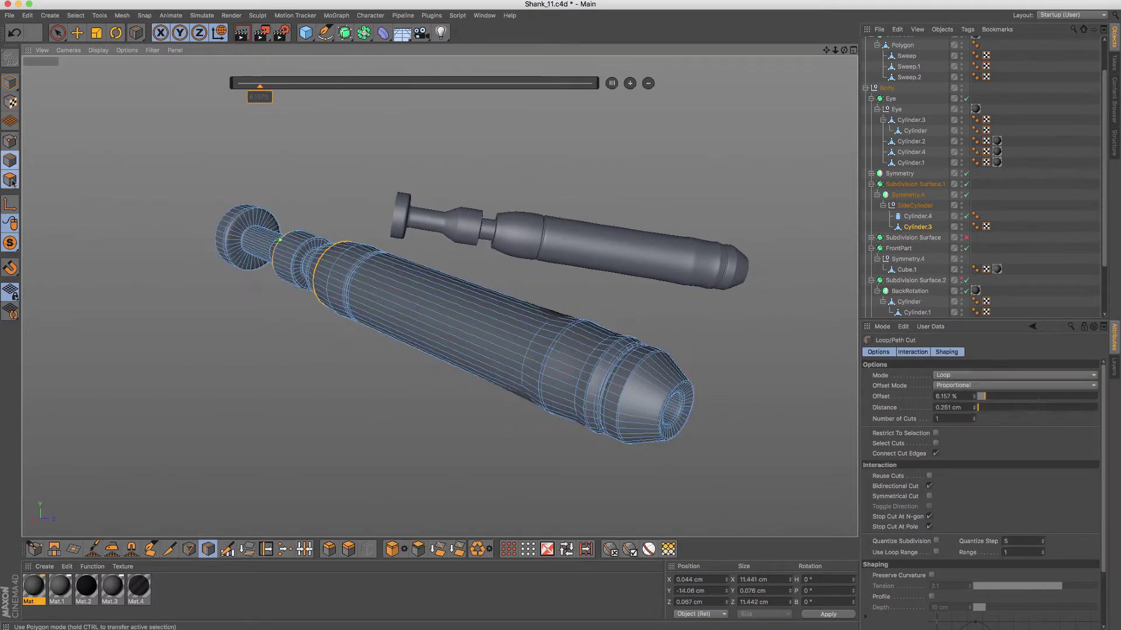
pyautogui.press('q')
pyautogui.click(57, 35)
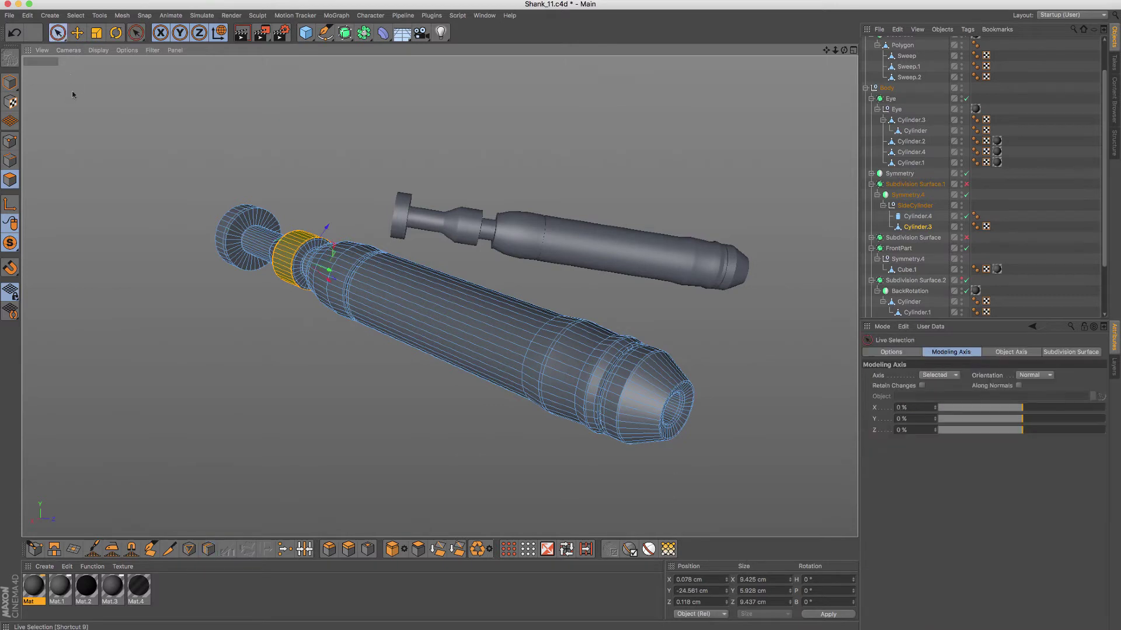
pyautogui.click(253, 151)
pyautogui.moveTo(379, 184)
pyautogui.mouseDown()
pyautogui.moveTo(548, 318)
pyautogui.moveTo(483, 295)
pyautogui.mouseUp()
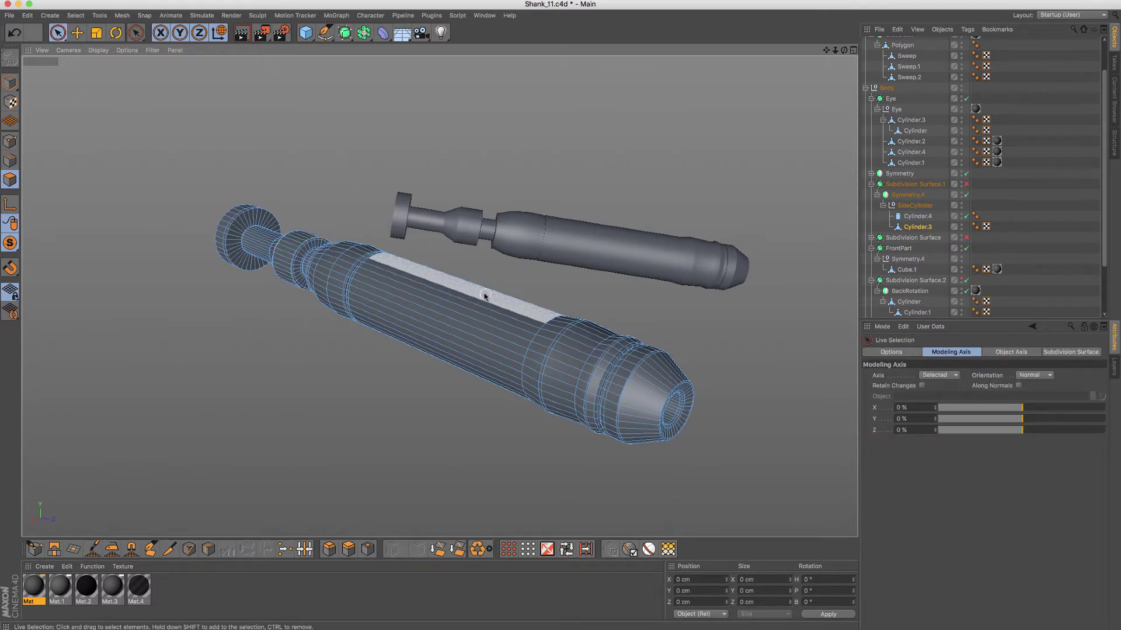
pyautogui.scroll(-1, 266, 249)
pyautogui.click(265, 250)
pyautogui.moveTo(266, 249)
pyautogui.keyDown('alt'); pyautogui.mouseDown()
pyautogui.moveTo(75, 232)
pyautogui.moveTo(58, 257)
pyautogui.mouseUp(); pyautogui.keyUp('alt')
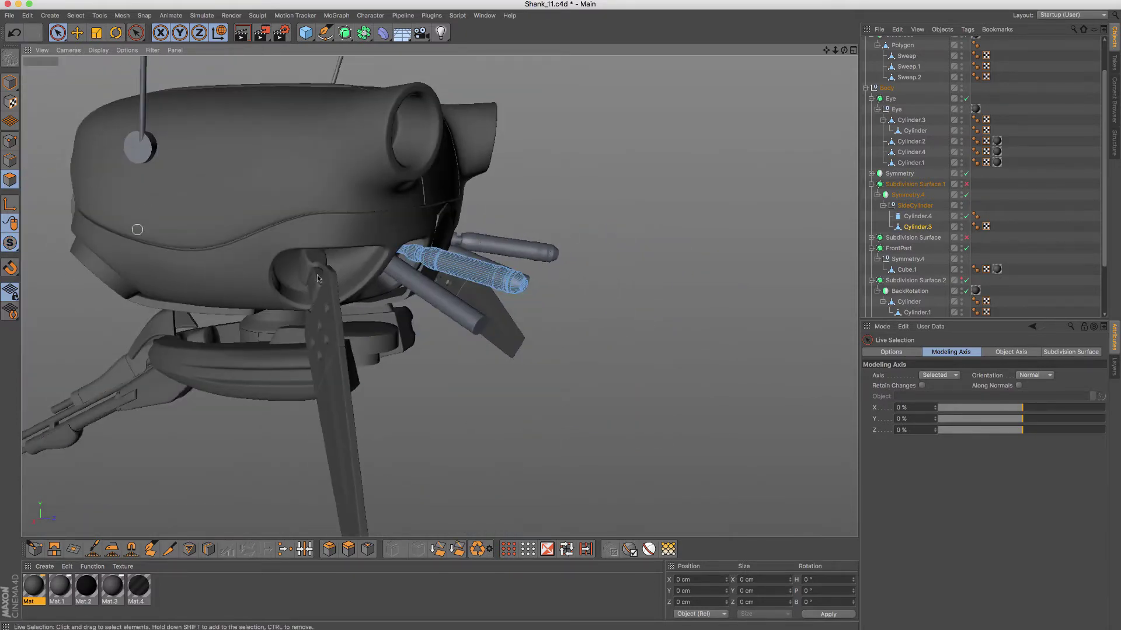
# Step: Deselect the detailed tube and orbit to view the robot's front tubes
pyautogui.click(596, 310)
pyautogui.keyDown('alt'); pyautogui.moveTo(595, 310); pyautogui.dragTo(513, 294); pyautogui.keyUp('alt')
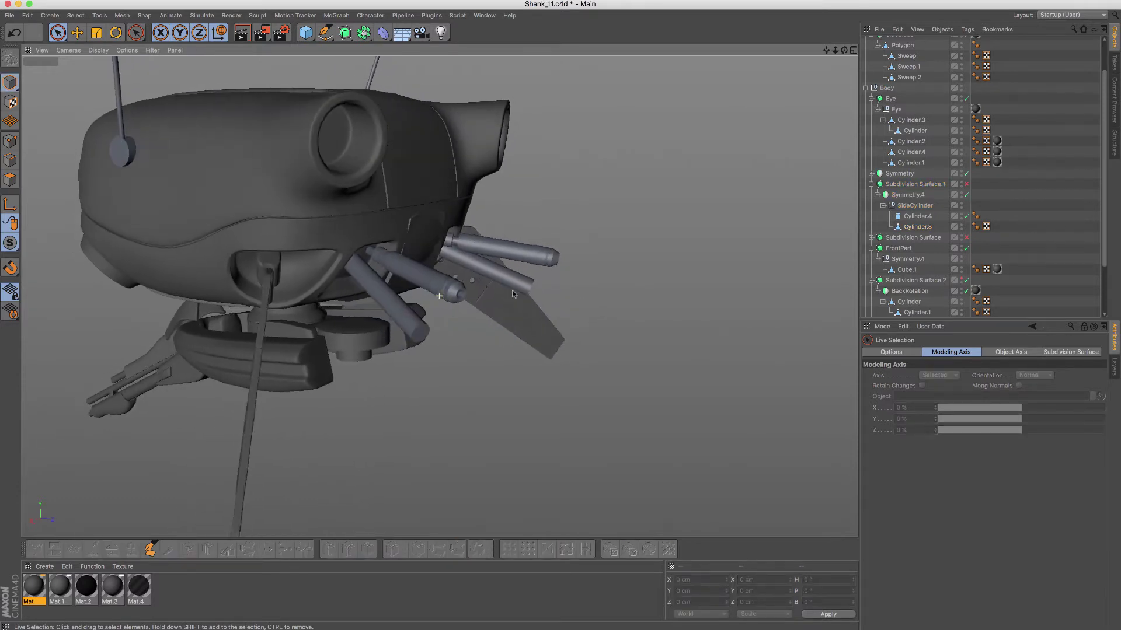
pyautogui.scroll(2, 478, 288)
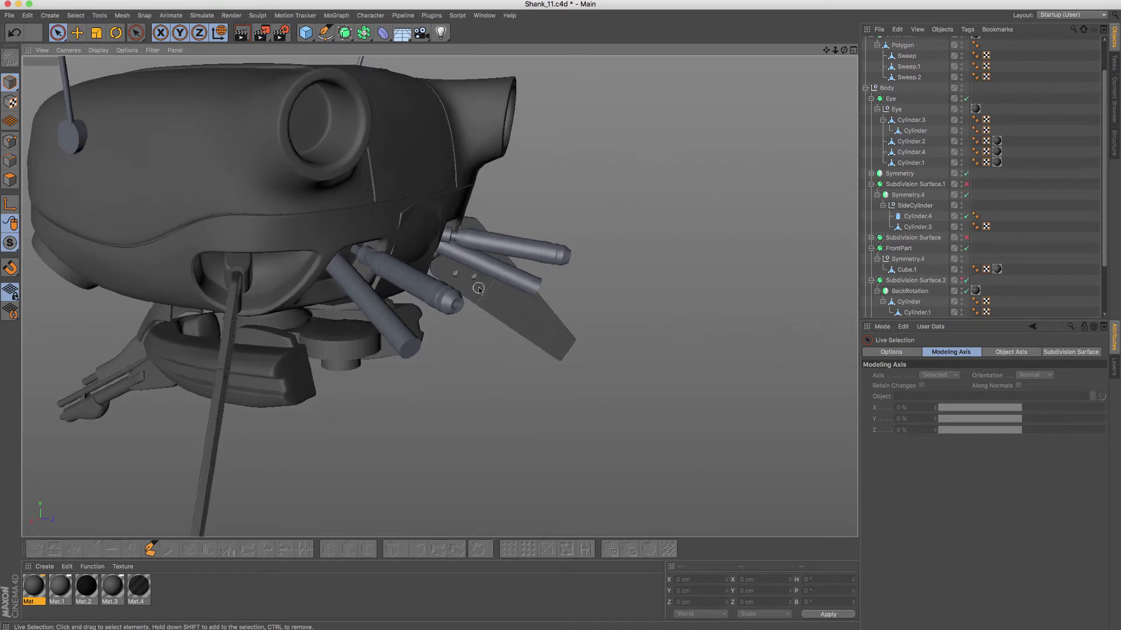
pyautogui.keyDown('alt'); pyautogui.moveTo(436, 289); pyautogui.dragTo(66, 206); pyautogui.keyUp('alt')
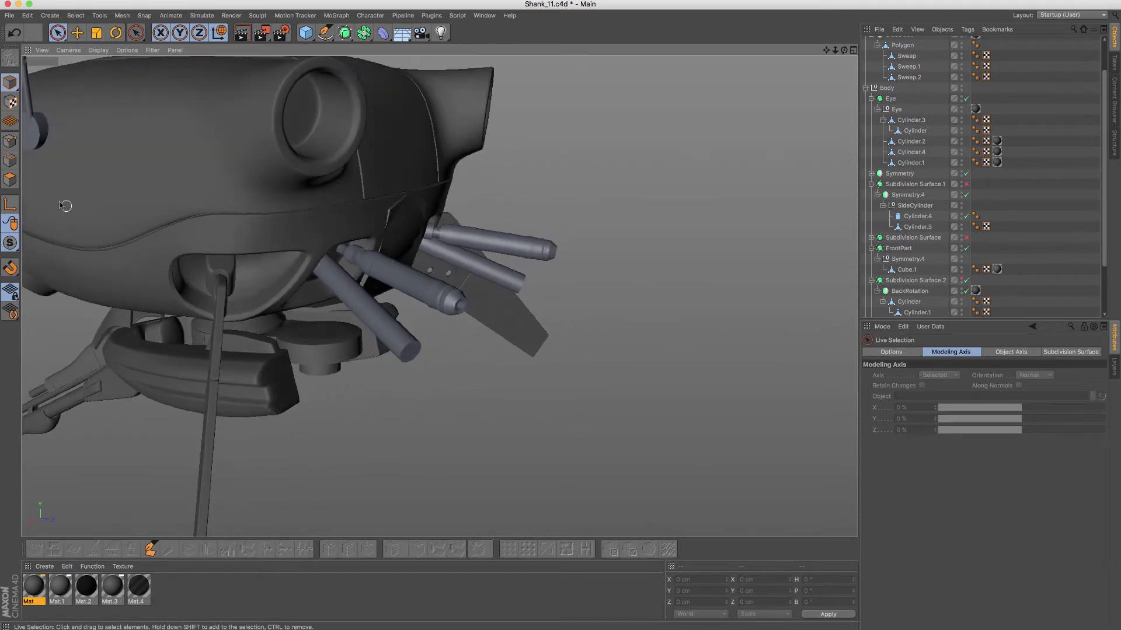
pyautogui.keyDown('alt'); pyautogui.moveTo(289, 249); pyautogui.dragTo(280, 252); pyautogui.keyUp('alt')
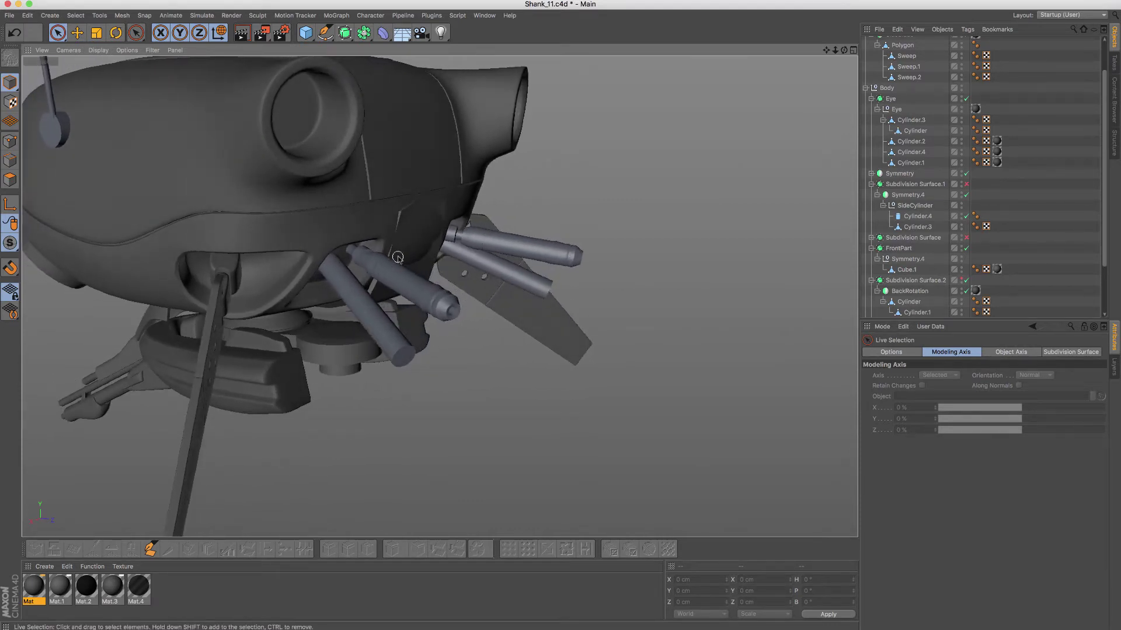
pyautogui.keyDown('alt'); pyautogui.moveTo(394, 288); pyautogui.dragTo(403, 286); pyautogui.keyUp('alt')
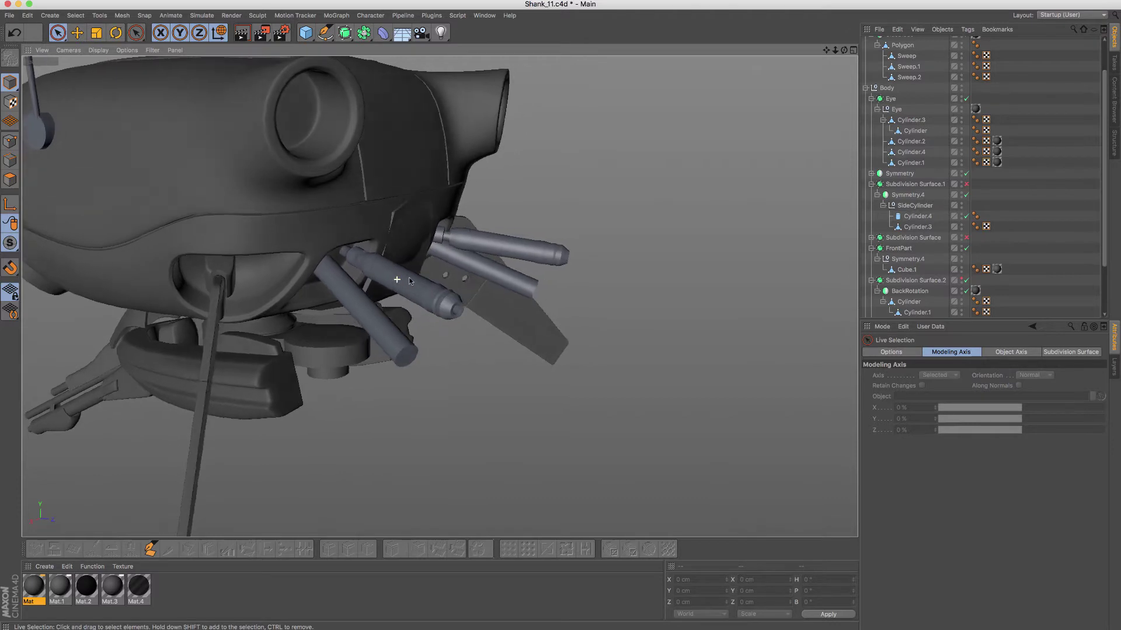
pyautogui.scroll(3, 394, 289)
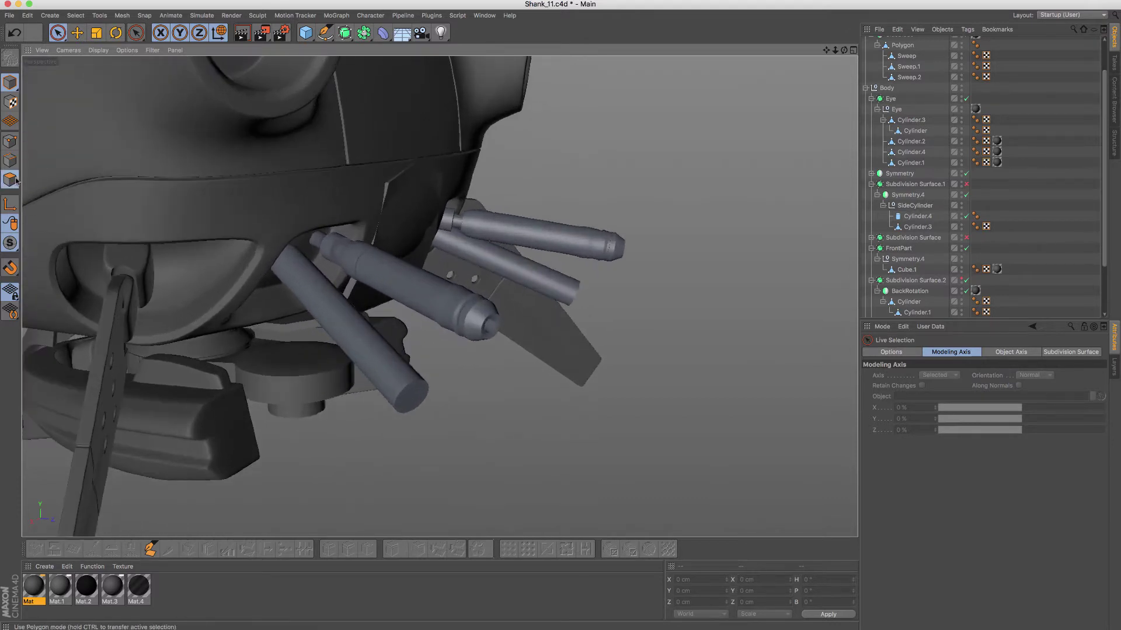
# Step: In Polygon mode, select Cylinder.4 then Cylinder.3 and zoom in on the detailed tube
pyautogui.click(16, 181)
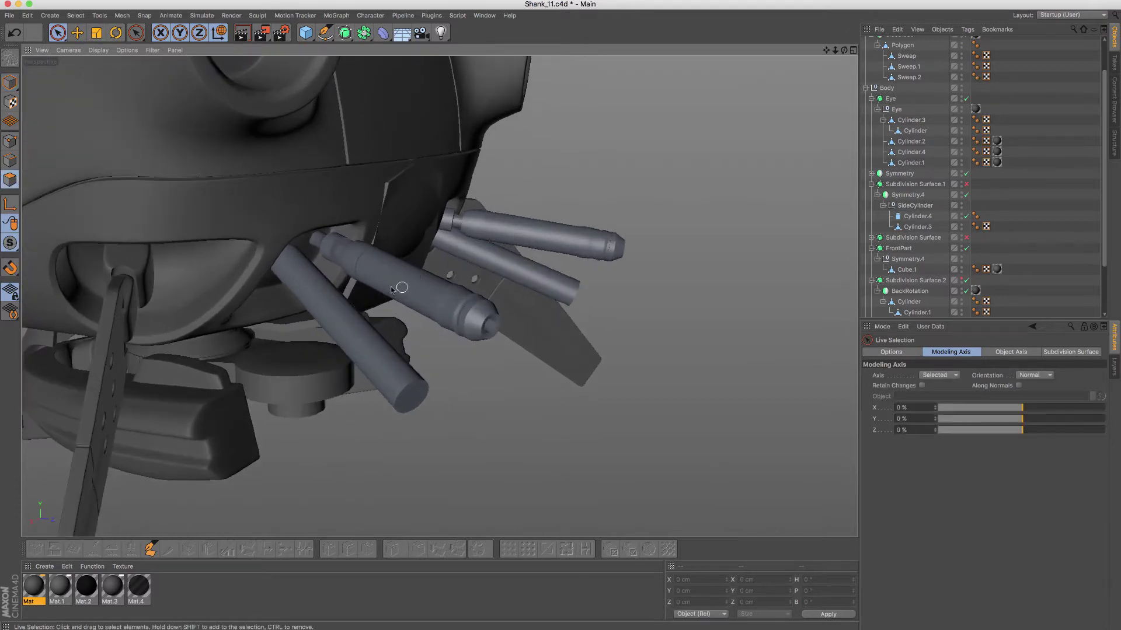
pyautogui.click(918, 217)
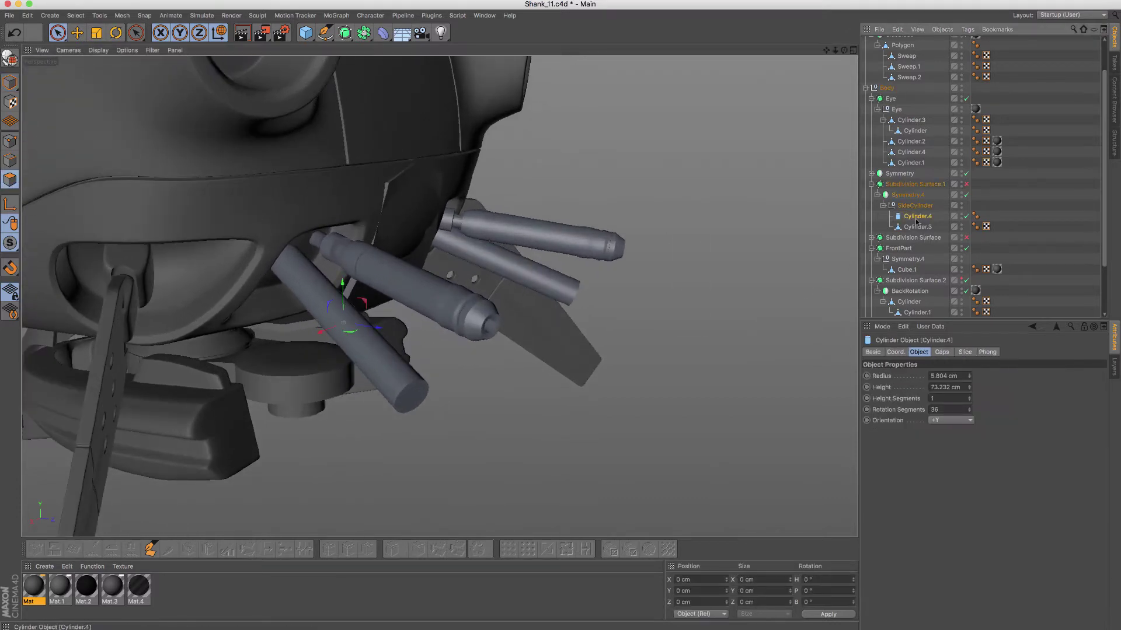
pyautogui.click(916, 228)
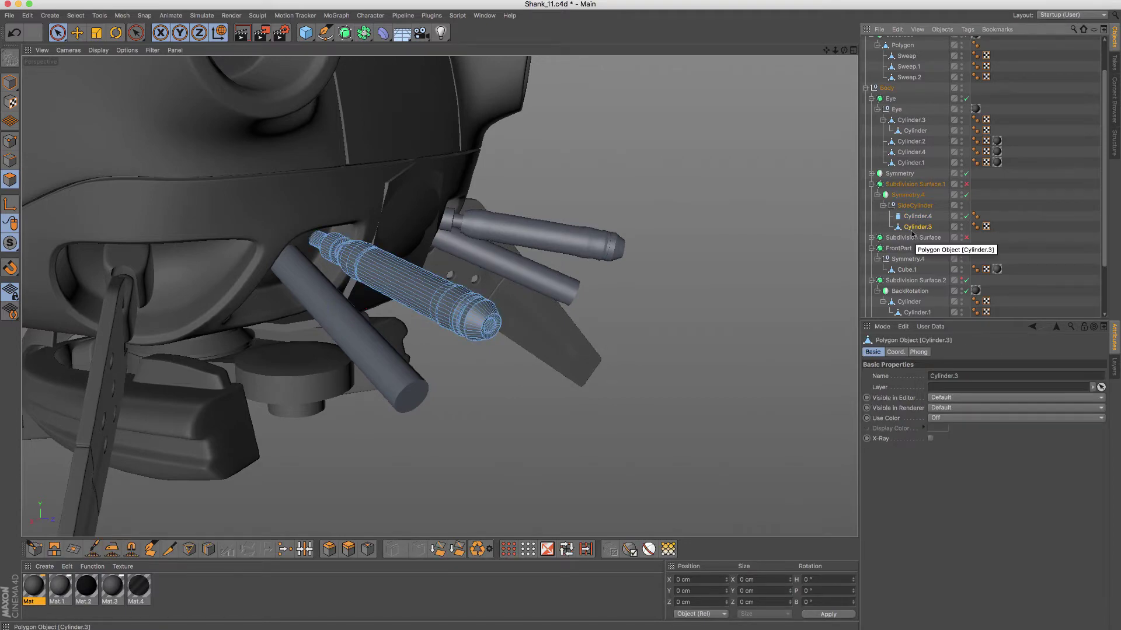
pyautogui.keyDown('alt'); pyautogui.moveTo(46, 208); pyautogui.dragTo(508, 270); pyautogui.keyUp('alt')
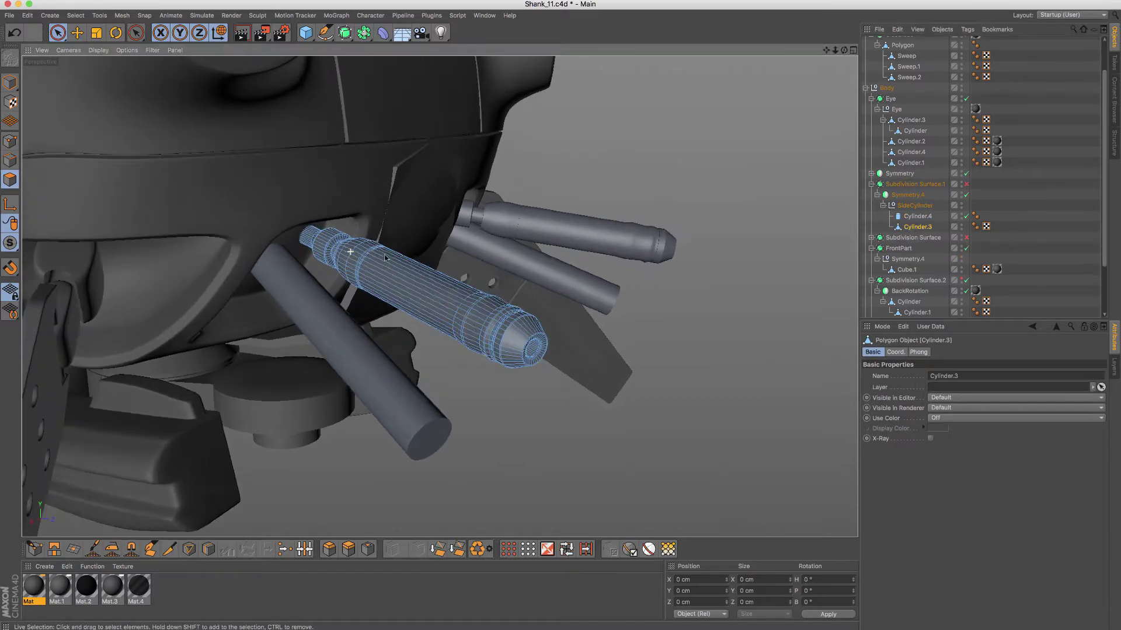
pyautogui.keyDown('alt'); pyautogui.moveTo(443, 274); pyautogui.dragTo(436, 275); pyautogui.keyUp('alt')
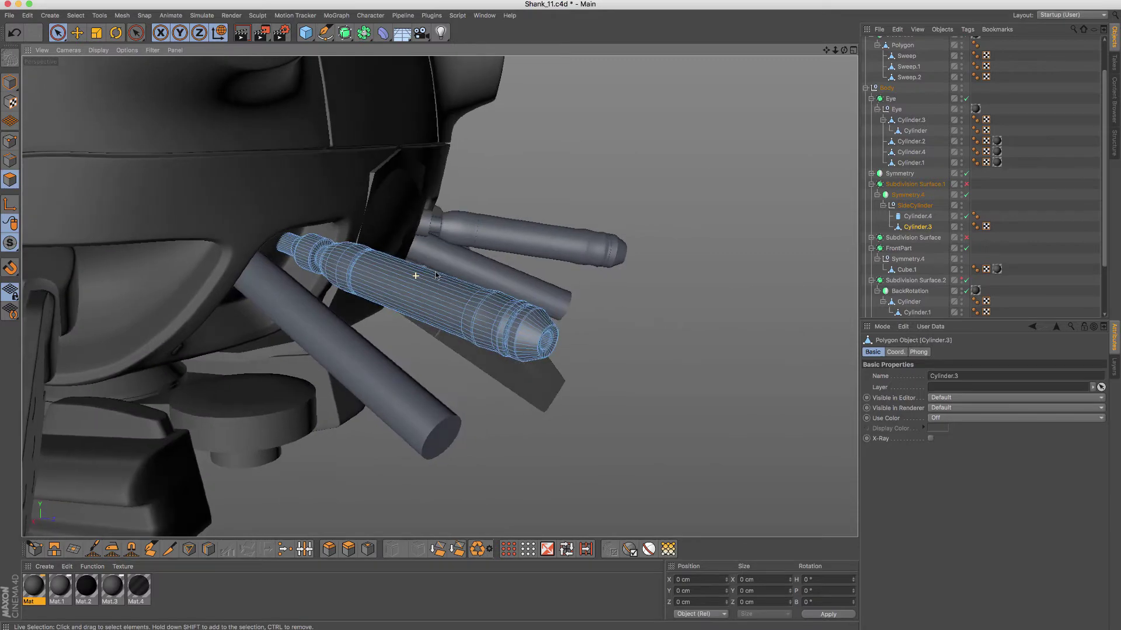
# Step: Scale all of the detailed tube's polygons to shorten it to about 73.8 cm
pyautogui.hotkey('ctrl', 'a')
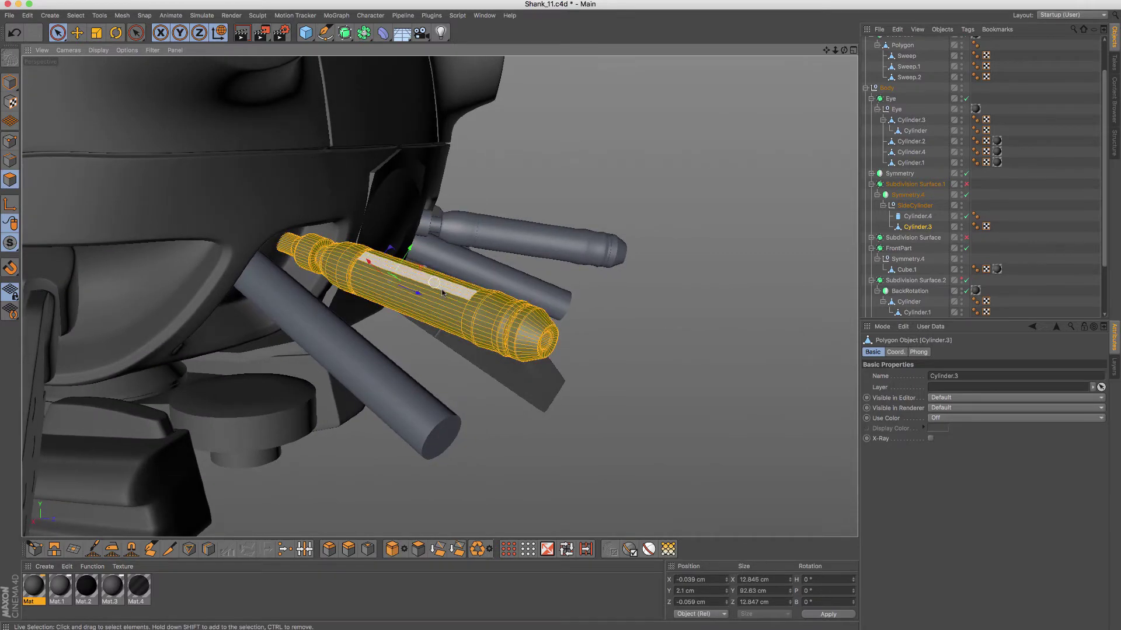
pyautogui.press('t')
pyautogui.moveTo(420, 274)
pyautogui.keyDown('alt'); pyautogui.mouseDown()
pyautogui.moveTo(413, 267)
pyautogui.moveTo(414, 293)
pyautogui.moveTo(379, 286)
pyautogui.moveTo(373, 241)
pyautogui.mouseUp(); pyautogui.keyUp('alt')
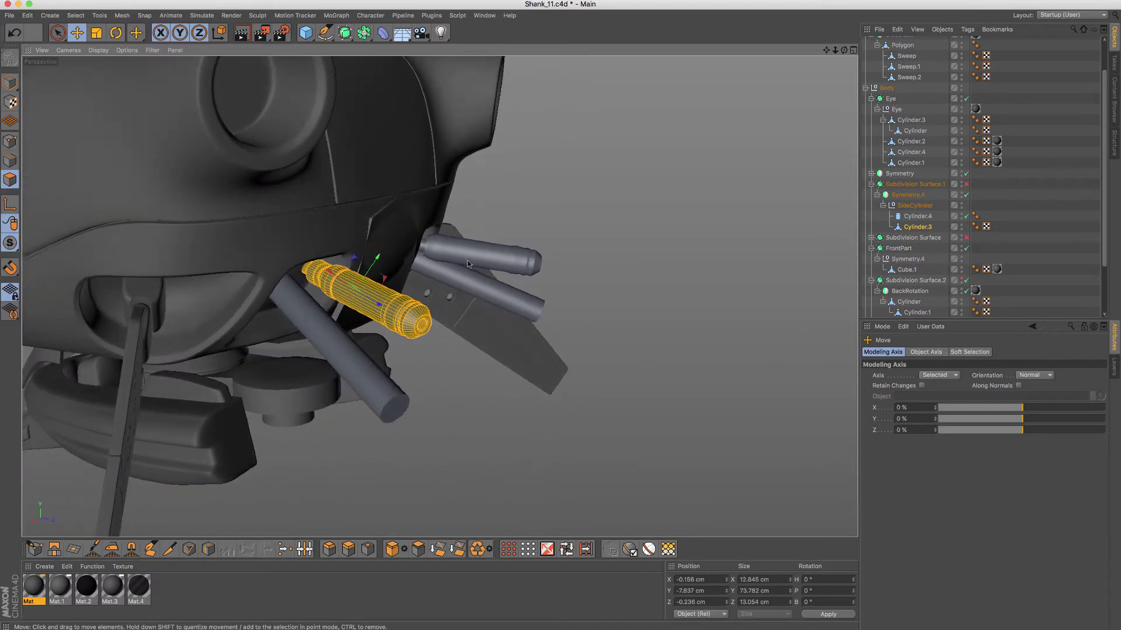
pyautogui.press('Return')
# Step: Delete the plain lower cylinder Cylinder.4 and reselect the detailed tube Cylinder.3
pyautogui.keyDown('alt'); pyautogui.moveTo(474, 295); pyautogui.dragTo(438, 299); pyautogui.keyUp('alt')
pyautogui.click(913, 217)
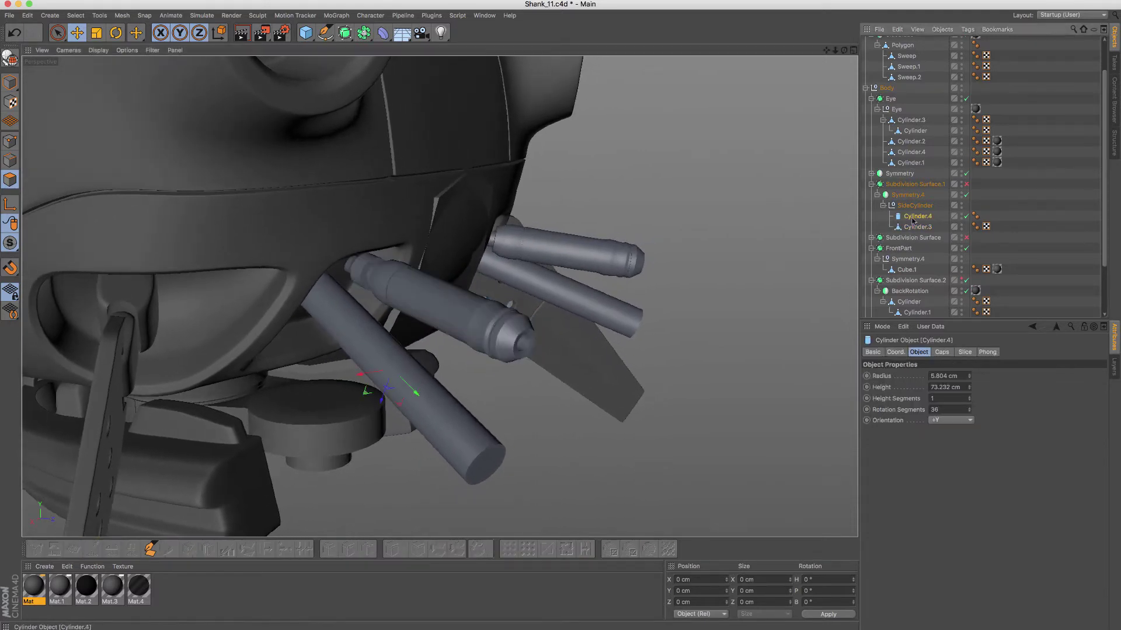
pyautogui.press('Delete')
pyautogui.click(467, 304)
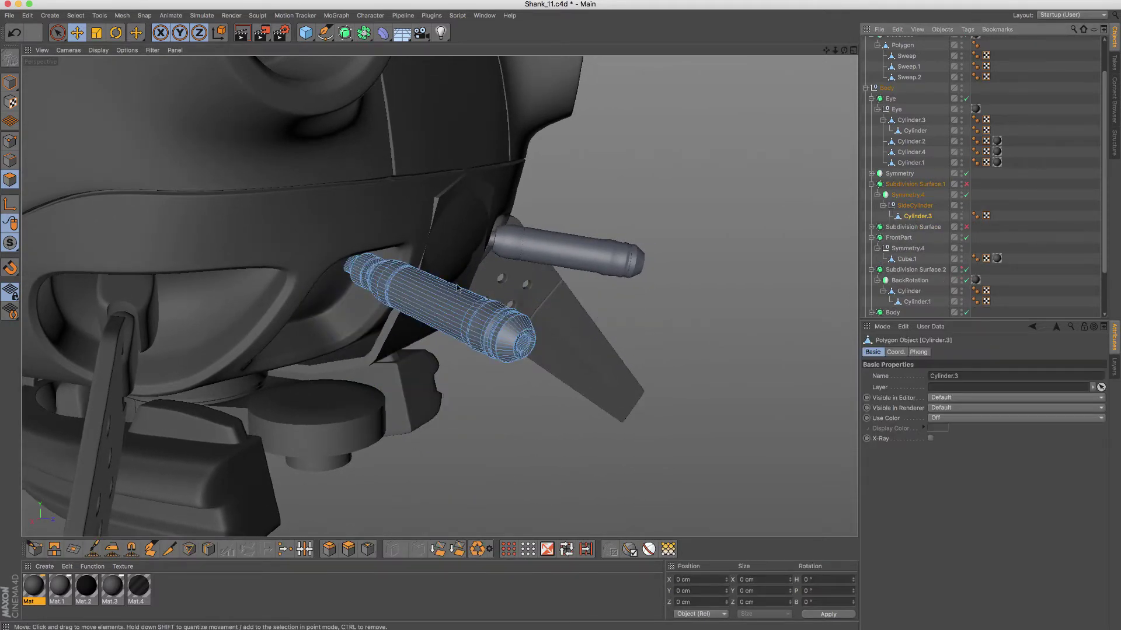
pyautogui.moveTo(457, 287)
pyautogui.keyDown('alt'); pyautogui.mouseDown()
pyautogui.moveTo(474, 302)
pyautogui.moveTo(466, 315)
pyautogui.mouseUp(); pyautogui.keyUp('alt')
# Step: Add a loop cut near the tube's nozzle end and split the adjacent polygon band off
pyautogui.press('k')
pyautogui.press('l')
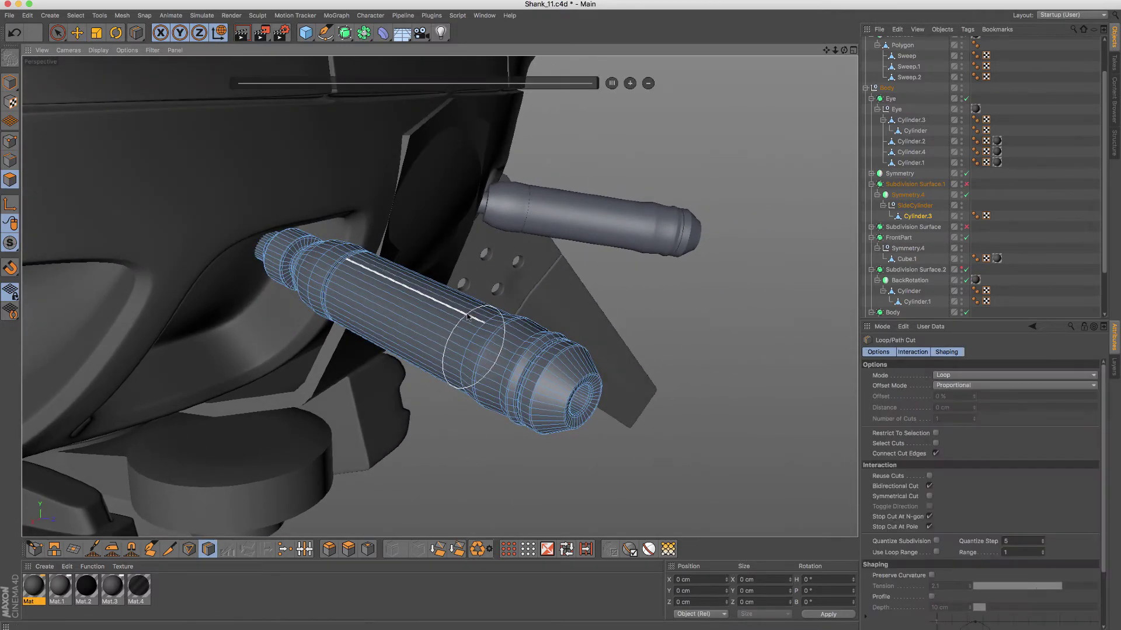
pyautogui.click(468, 315)
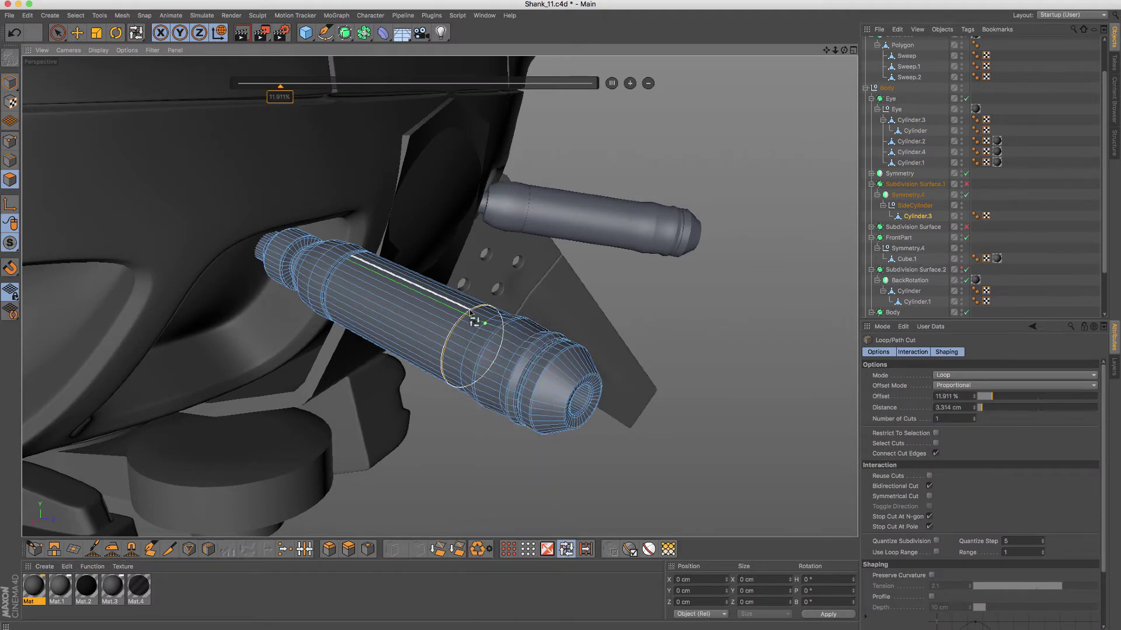
pyautogui.press('u')
pyautogui.press('l')
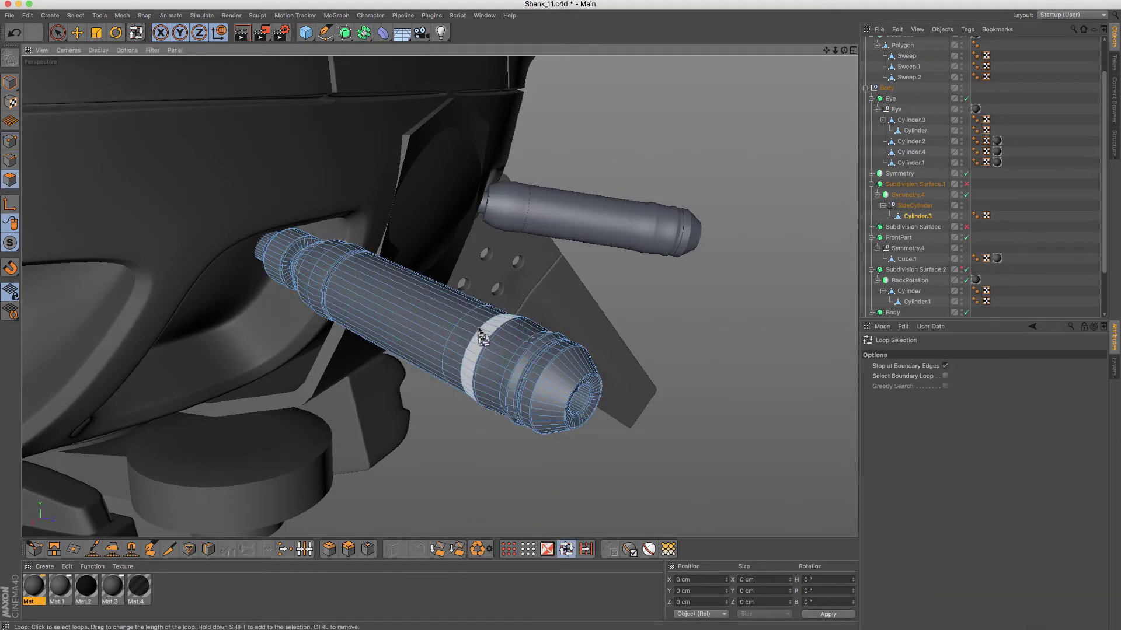
pyautogui.click(473, 323)
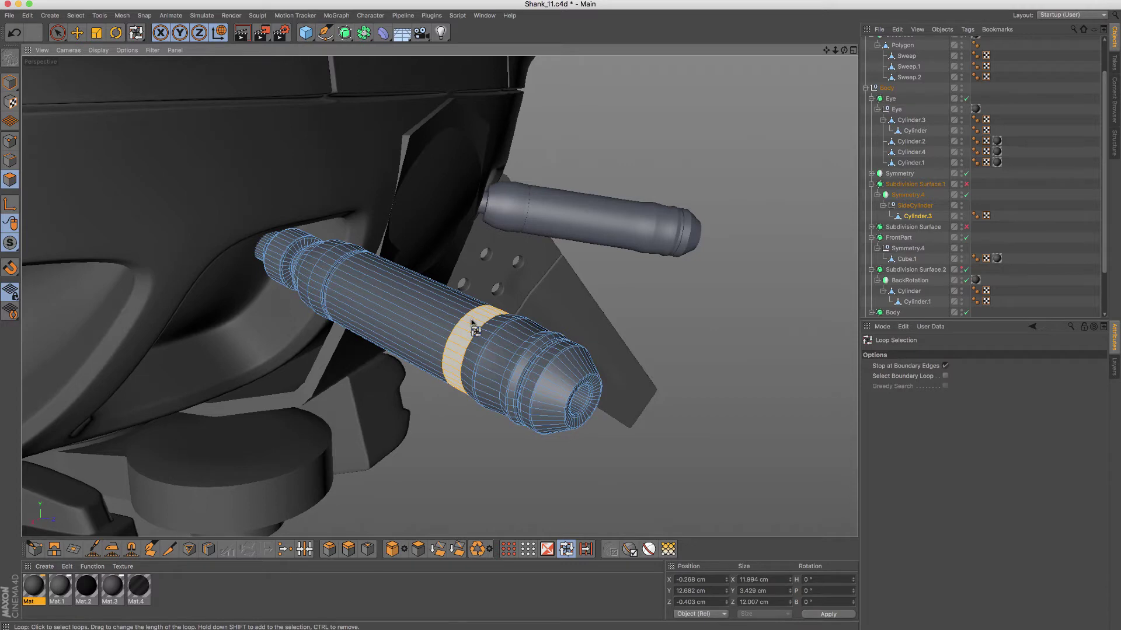
pyautogui.rightClick(475, 328)
pyautogui.click(514, 571)
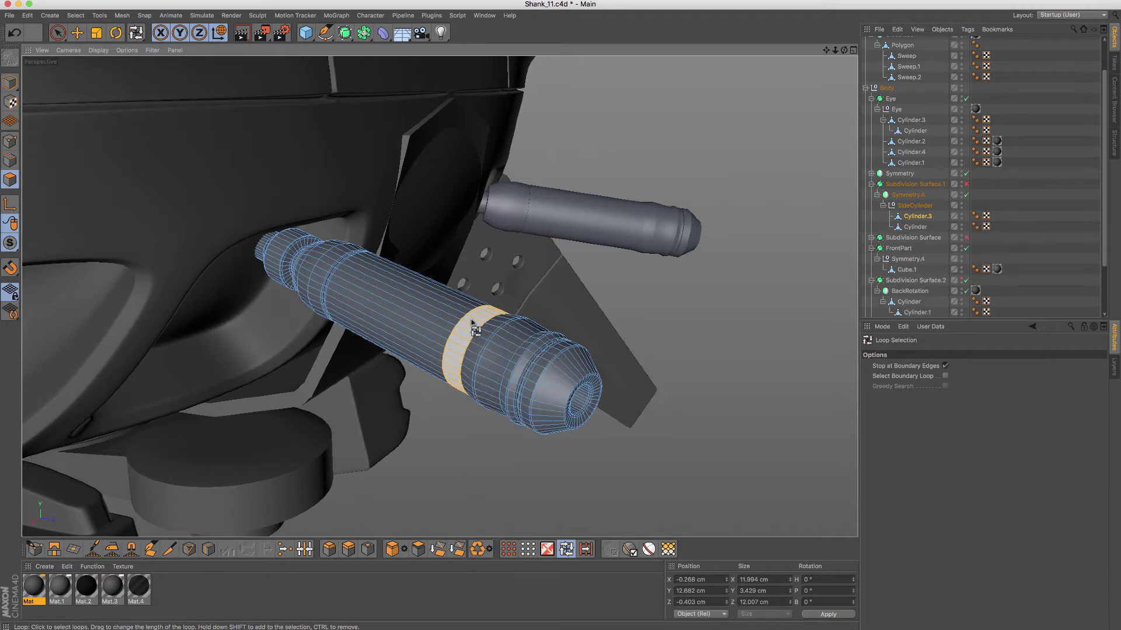
# Step: Extrude all polygons of the split-off ring outward into a raised band
pyautogui.click(916, 227)
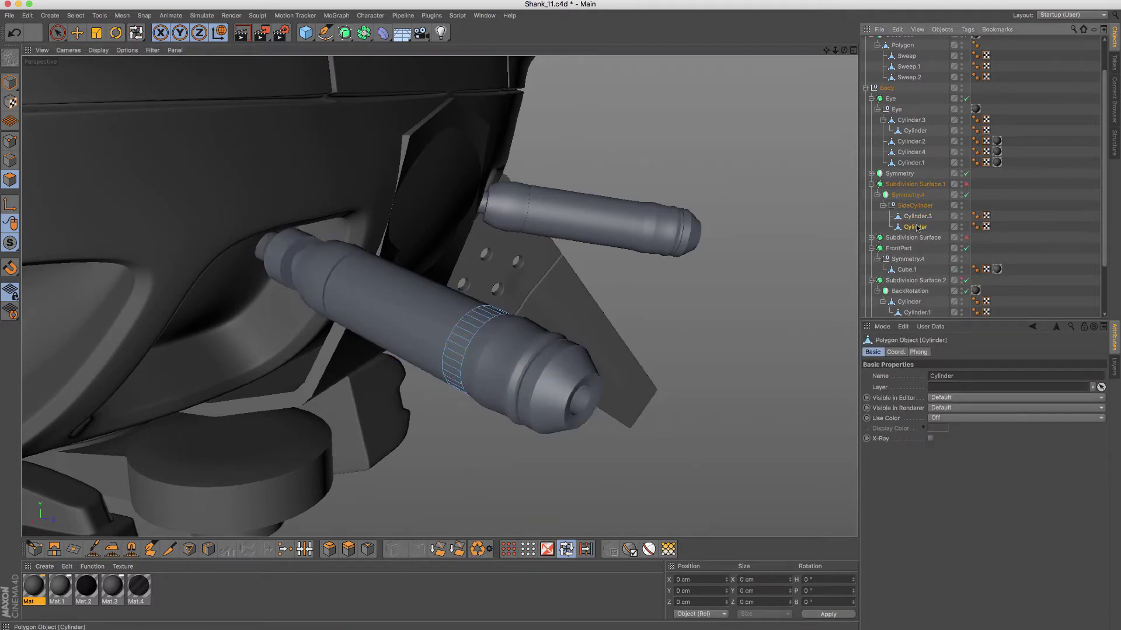
pyautogui.hotkey('ctrl', 'a')
pyautogui.rightClick(554, 331)
pyautogui.press('d')
pyautogui.scroll(3, 551, 326)
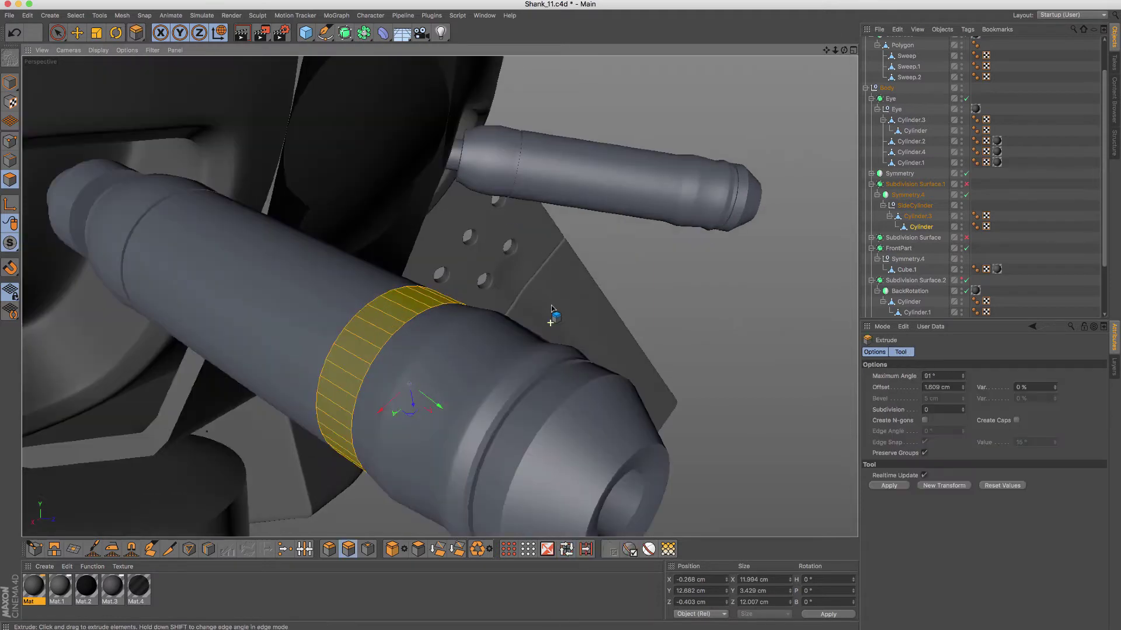
pyautogui.moveTo(538, 315); pyautogui.dragTo(554, 315)
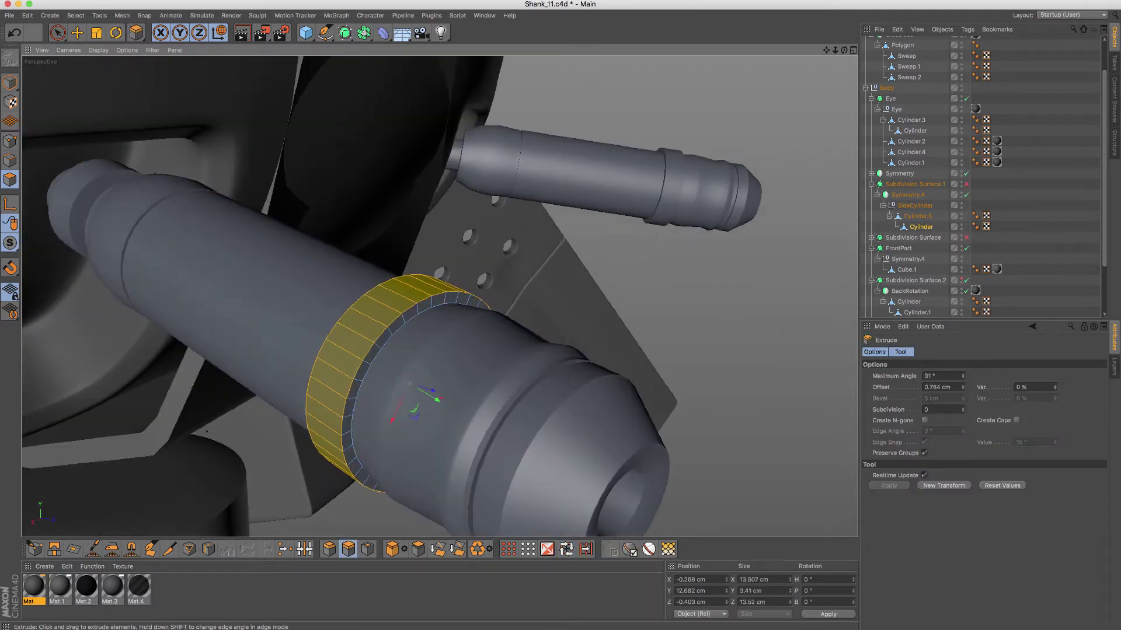
pyautogui.press('t')
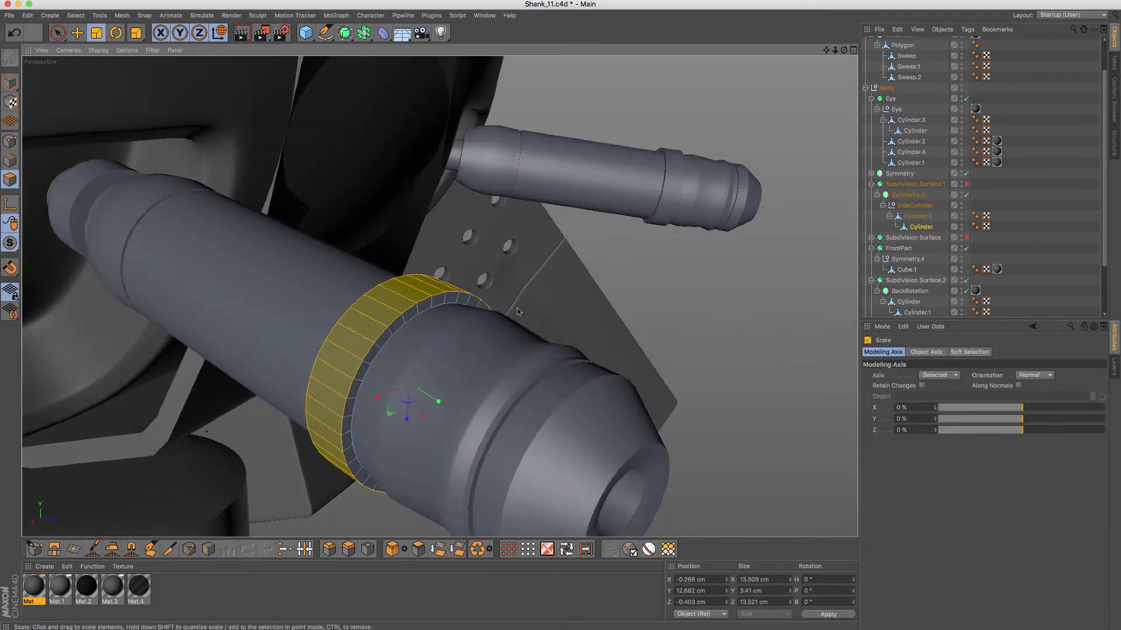
pyautogui.keyDown('alt'); pyautogui.moveTo(502, 308); pyautogui.dragTo(509, 305); pyautogui.keyUp('alt')
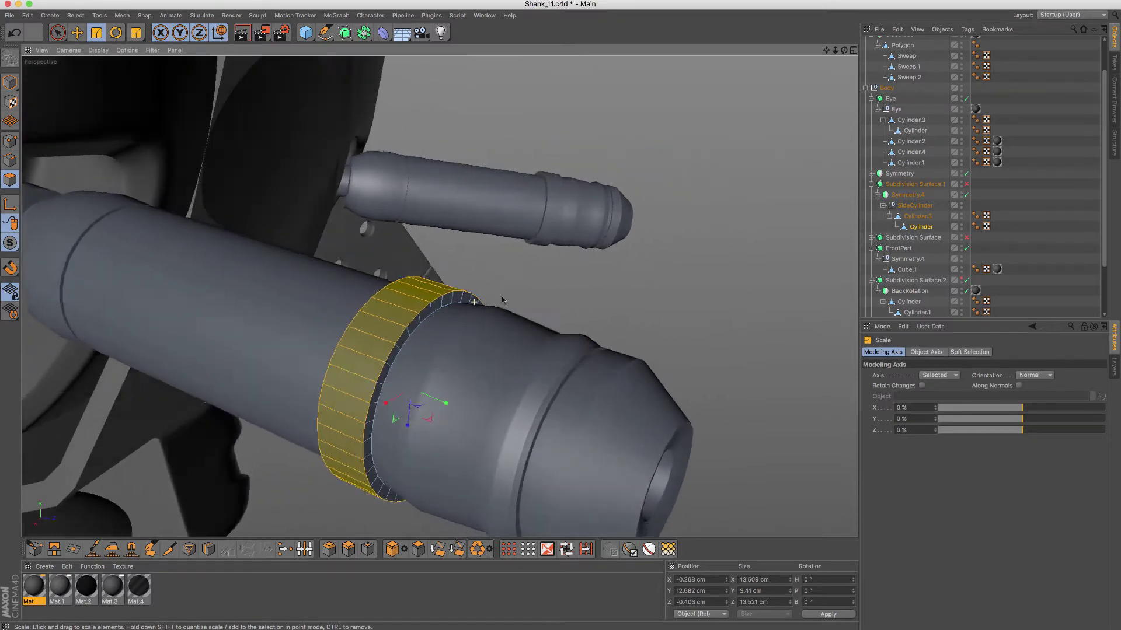
pyautogui.moveTo(422, 312)
pyautogui.keyDown('alt'); pyautogui.mouseDown()
pyautogui.moveTo(428, 305)
pyautogui.moveTo(429, 401)
pyautogui.moveTo(450, 376)
pyautogui.moveTo(385, 345)
pyautogui.mouseUp(); pyautogui.keyUp('alt')
# Step: Add supporting loop cuts along both edges of the raised ring
pyautogui.press('k')
pyautogui.press('l')
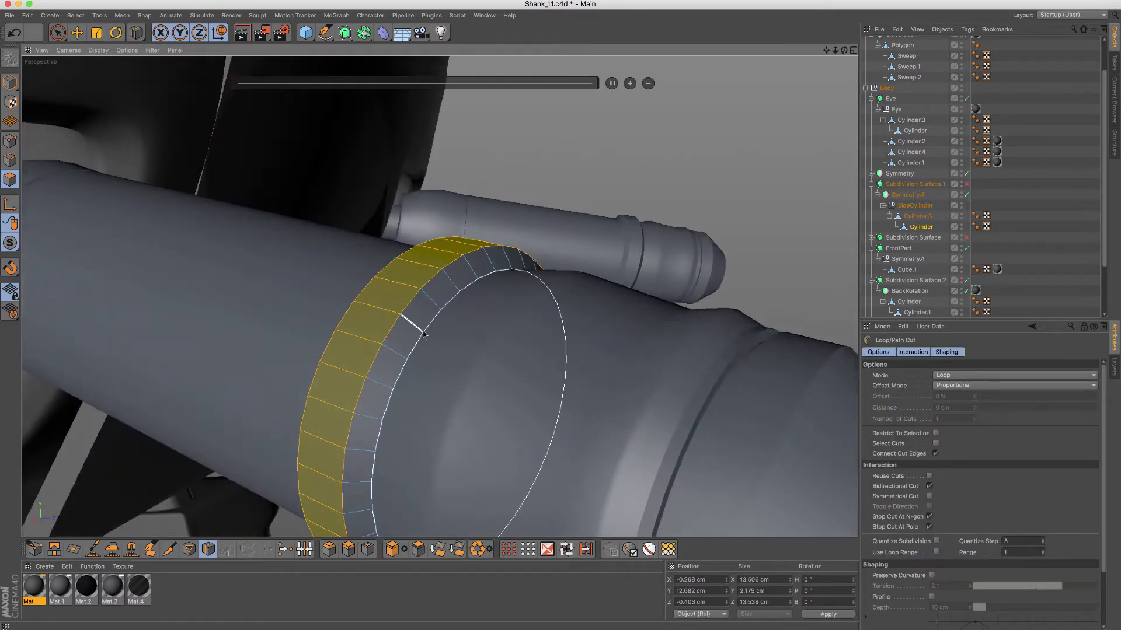
pyautogui.click(424, 334)
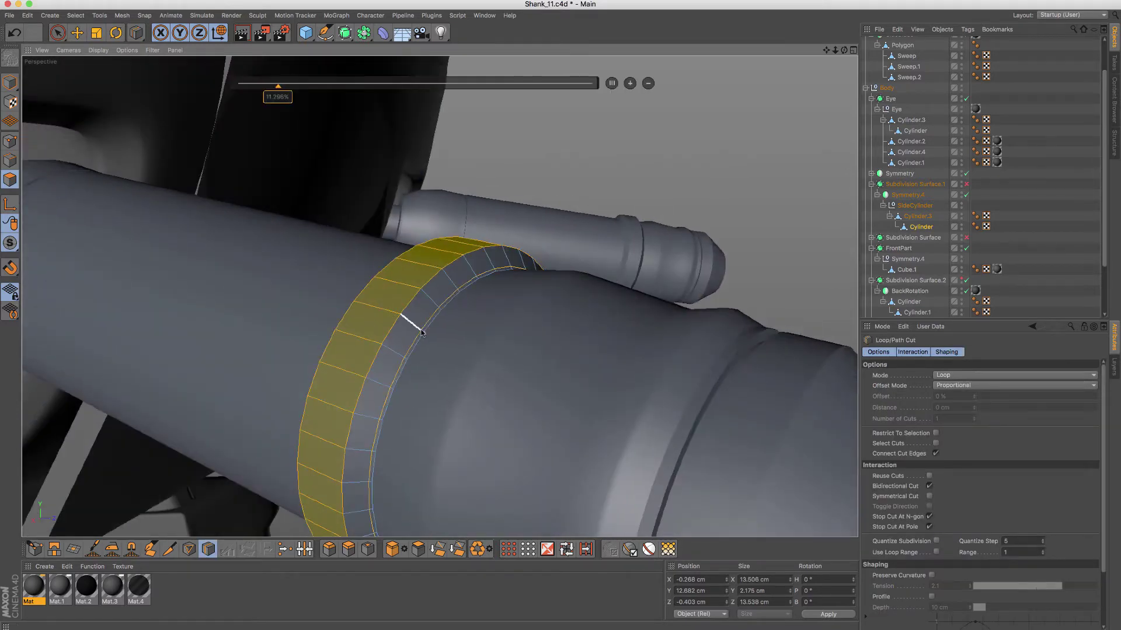
pyautogui.click(389, 314)
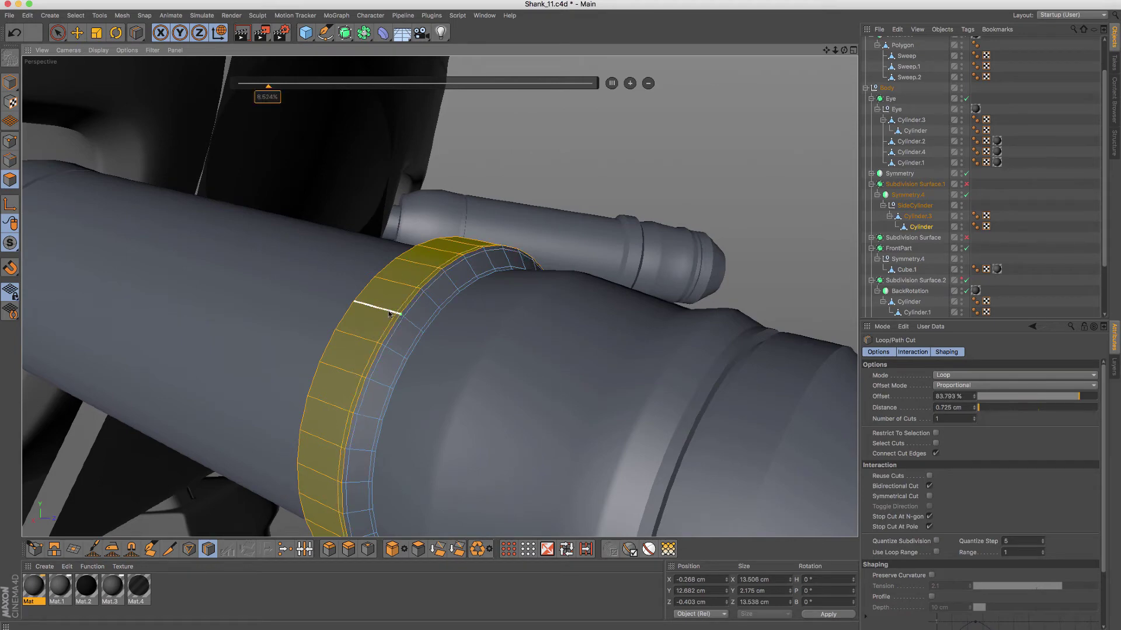
pyautogui.keyDown('alt'); pyautogui.moveTo(389, 313); pyautogui.dragTo(377, 305); pyautogui.keyUp('alt')
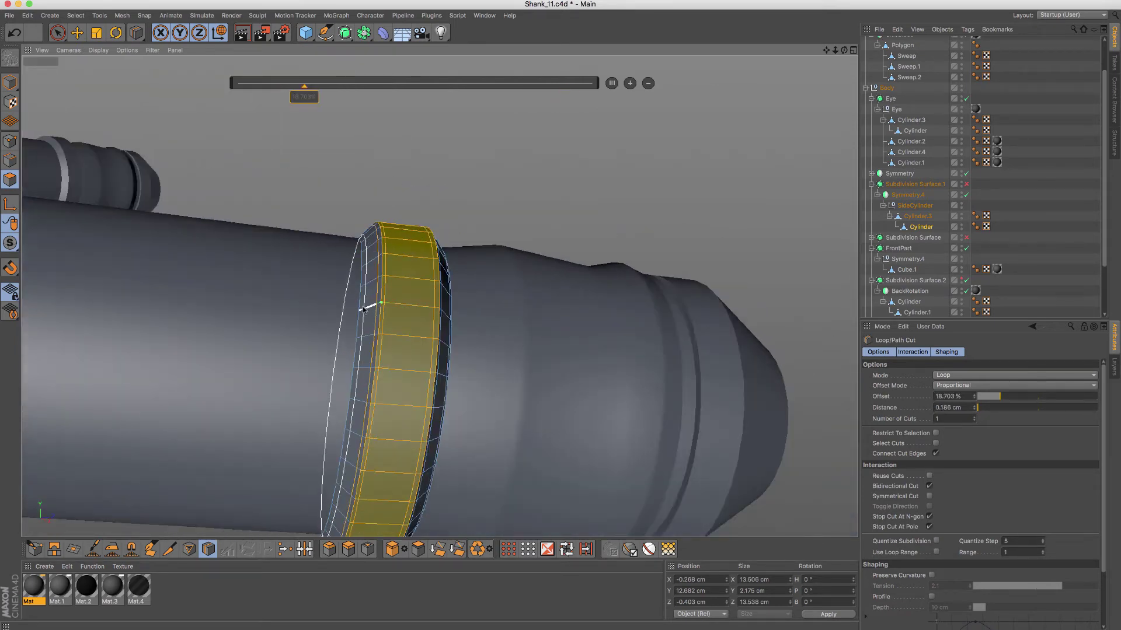
pyautogui.click(430, 285)
pyautogui.scroll(-5, 430, 285)
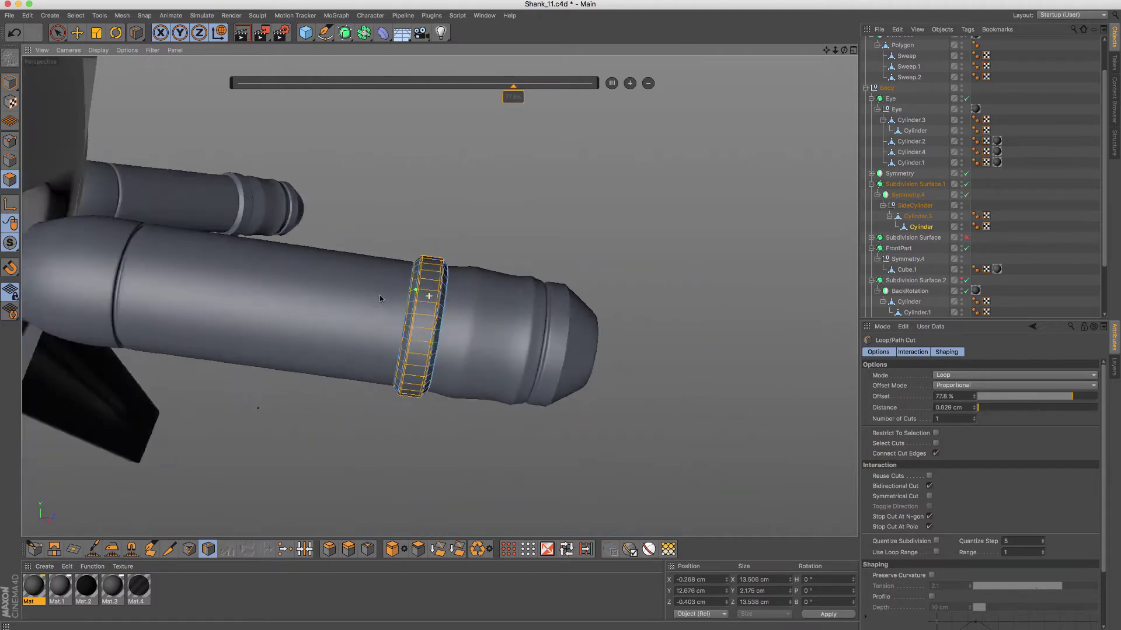
pyautogui.moveTo(379, 295)
pyautogui.keyDown('alt'); pyautogui.mouseDown()
pyautogui.moveTo(350, 289)
pyautogui.moveTo(579, 342)
pyautogui.moveTo(529, 308)
pyautogui.moveTo(472, 310)
pyautogui.mouseUp(); pyautogui.keyUp('alt')
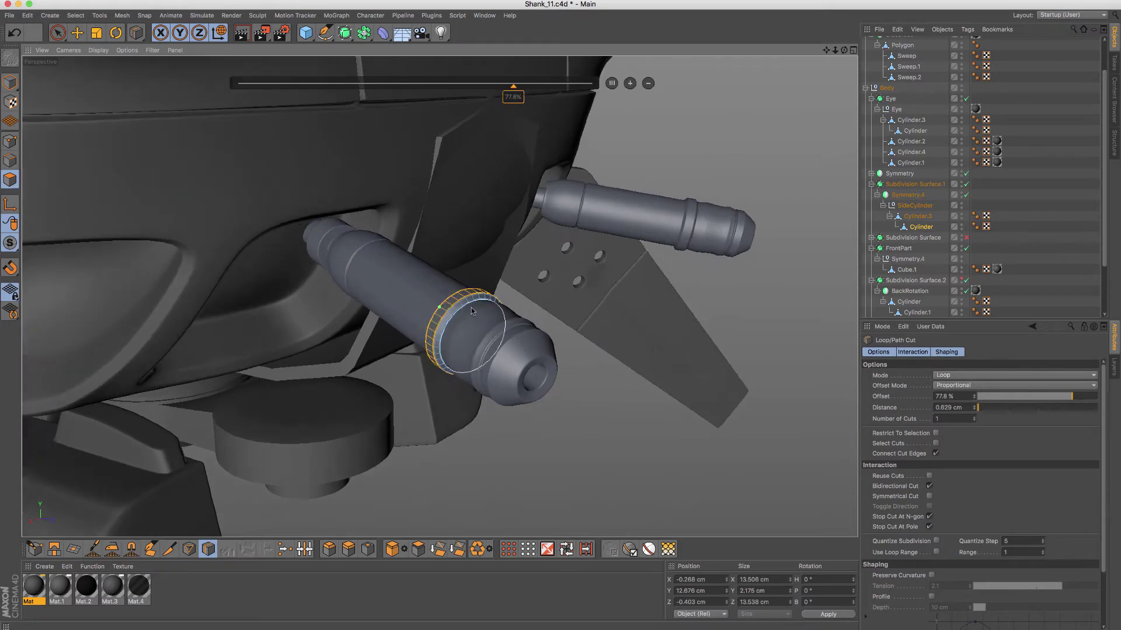
pyautogui.click(472, 312)
pyautogui.press('space')
pyautogui.moveTo(586, 432)
pyautogui.keyDown('alt'); pyautogui.mouseDown()
pyautogui.moveTo(516, 349)
pyautogui.moveTo(455, 318)
pyautogui.moveTo(465, 318)
pyautogui.moveTo(450, 300)
pyautogui.moveTo(431, 305)
pyautogui.mouseUp(); pyautogui.keyUp('alt')
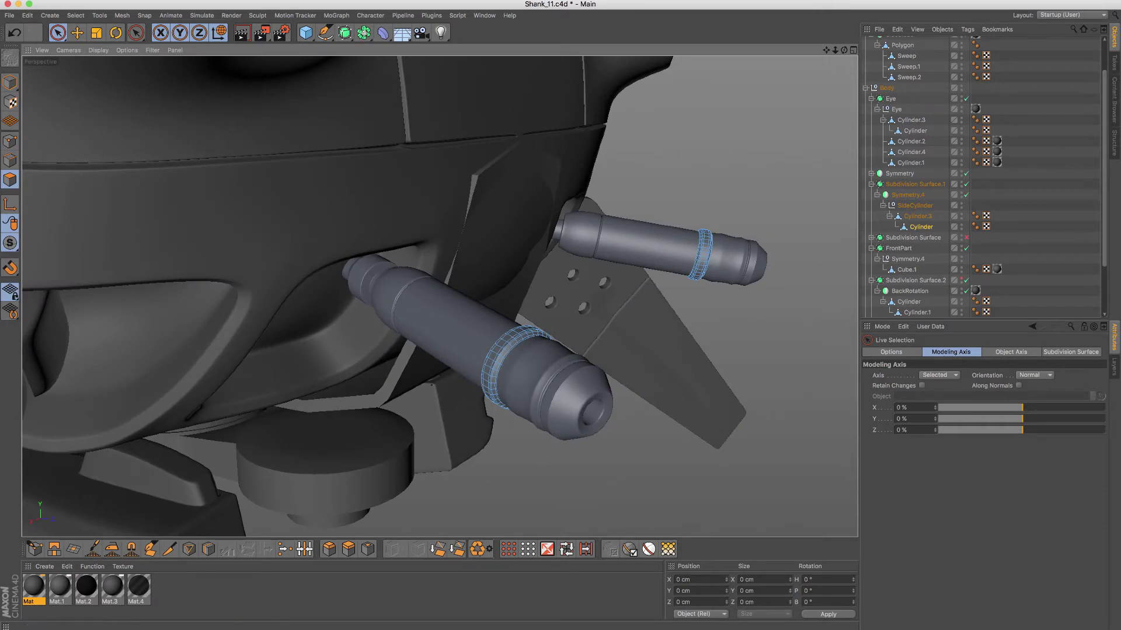
# Step: Add a loop cut through the middle section of Cylinder.3 with smoothing off
pyautogui.click(919, 216)
pyautogui.press('q')
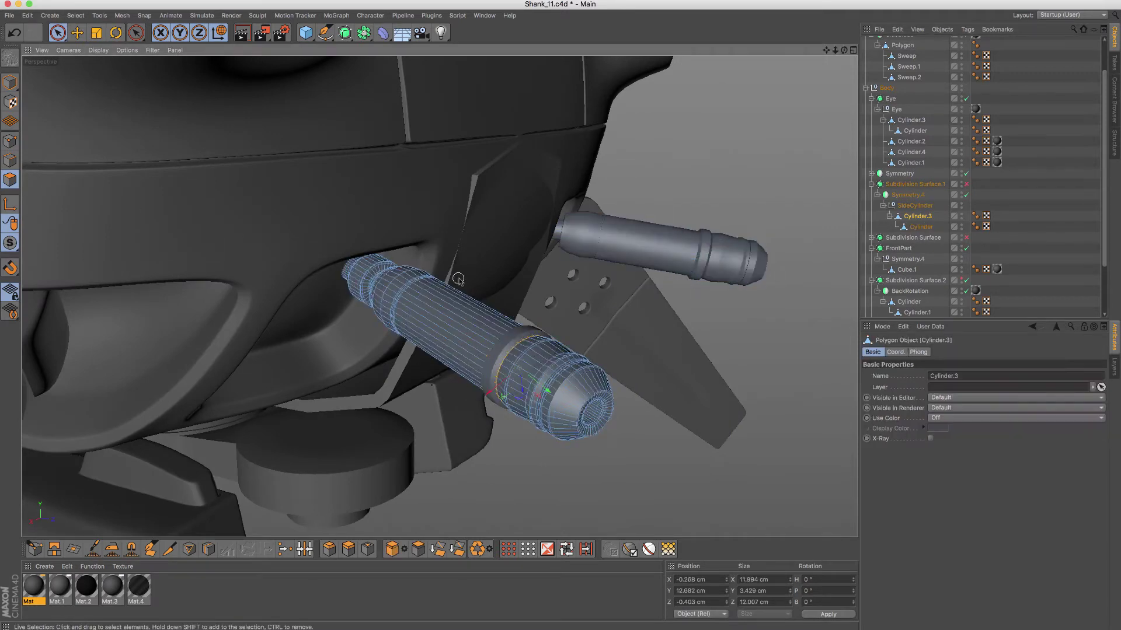
pyautogui.keyDown('alt'); pyautogui.moveTo(449, 298); pyautogui.dragTo(426, 307); pyautogui.keyUp('alt')
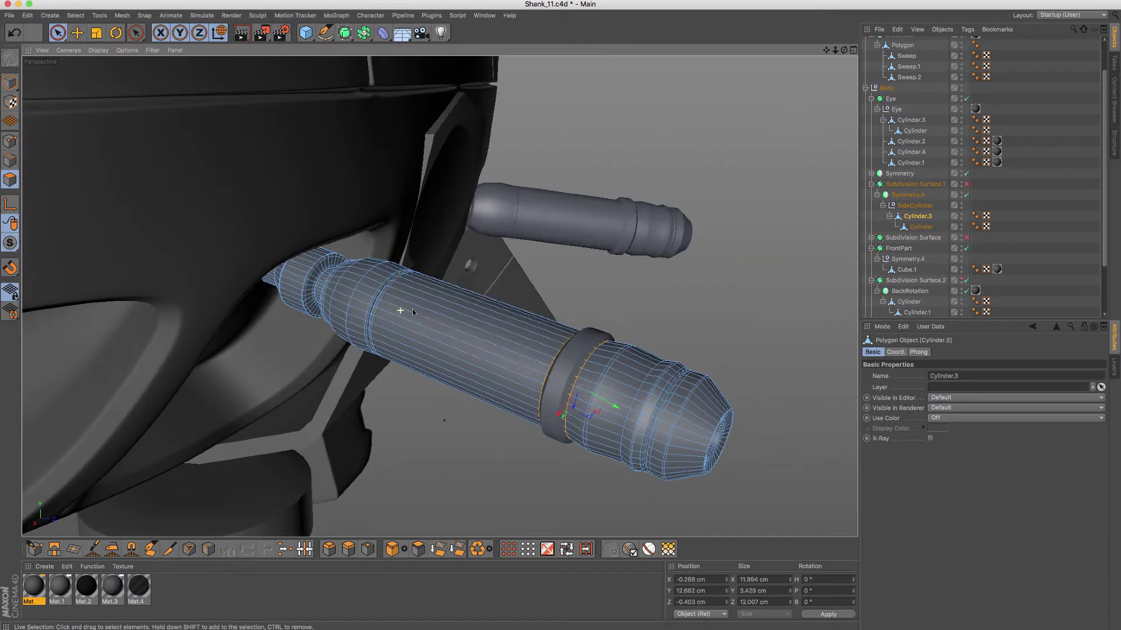
pyautogui.scroll(3, 461, 312)
pyautogui.press('k')
pyautogui.press('l')
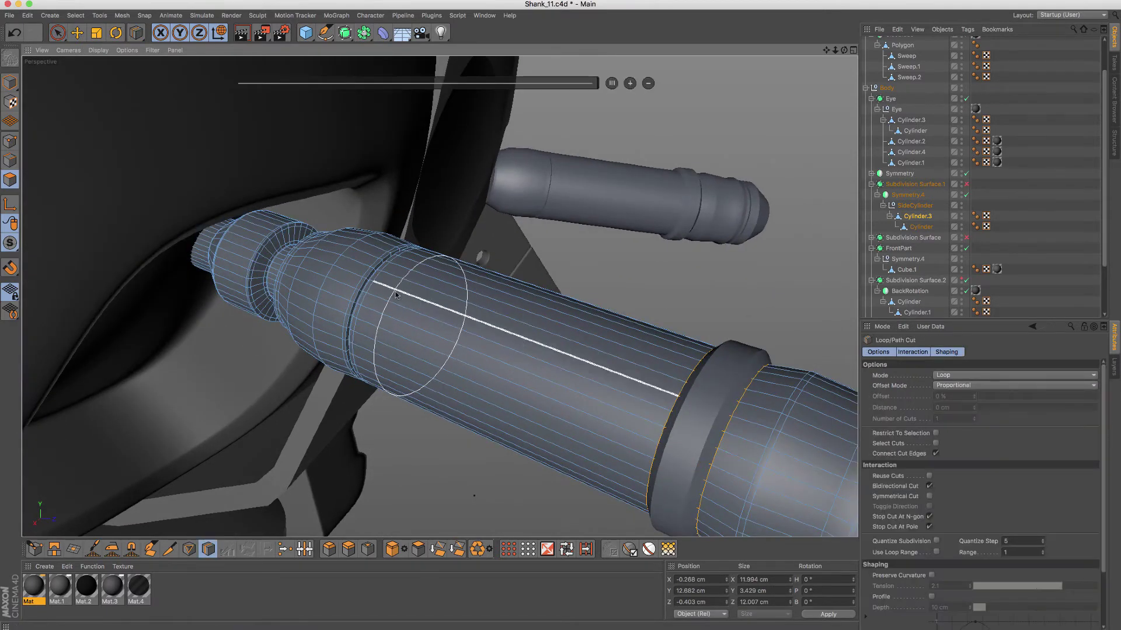
pyautogui.click(396, 294)
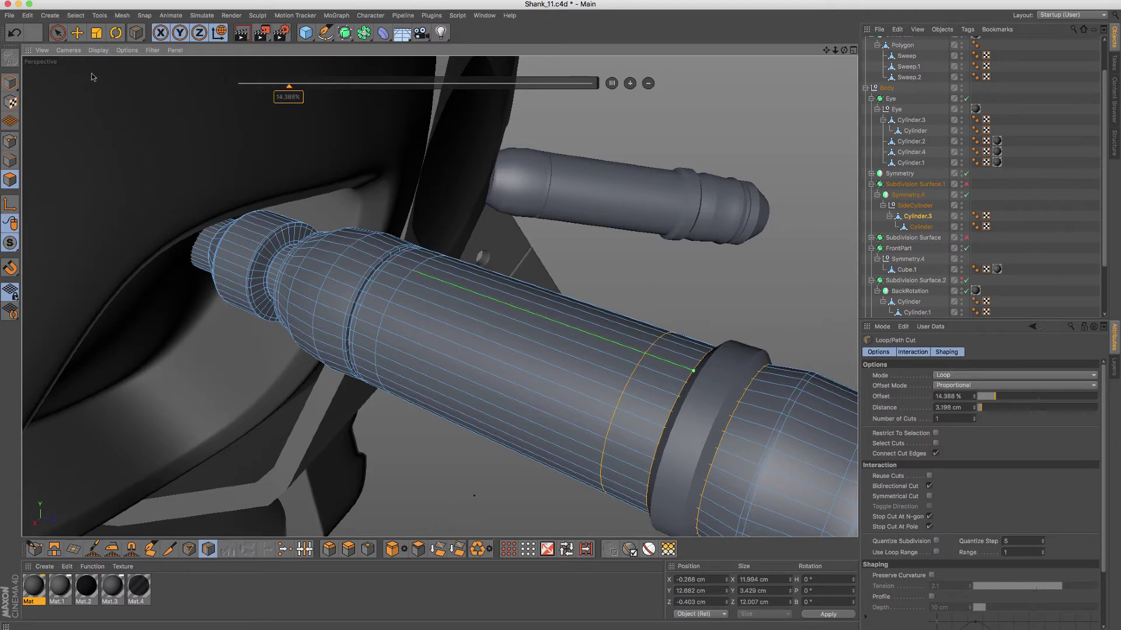
pyautogui.click(58, 33)
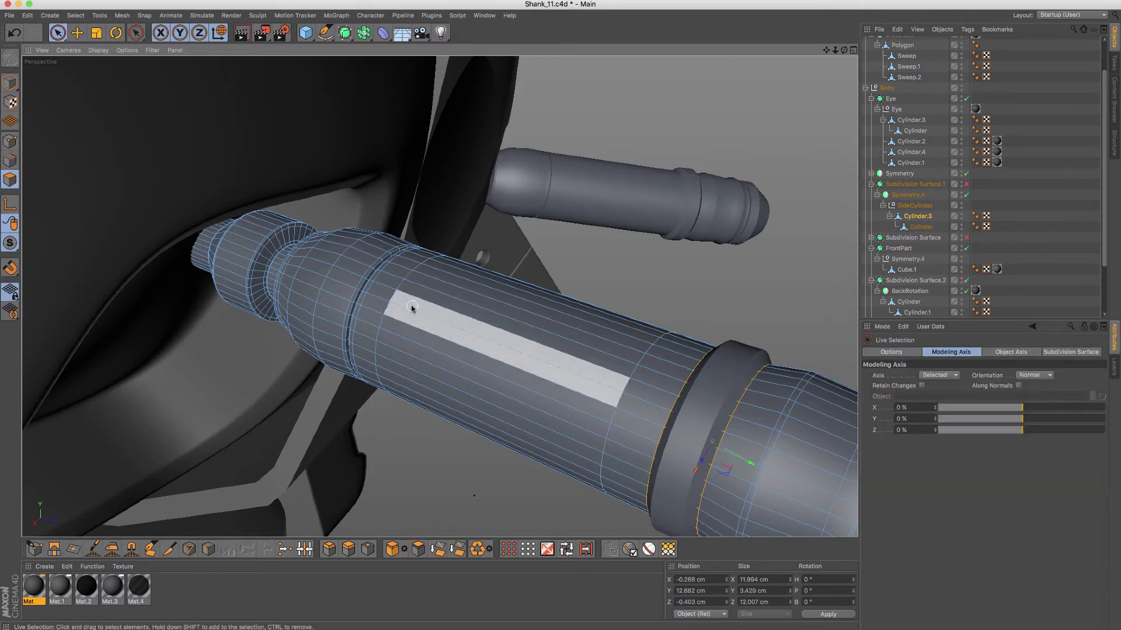
# Step: Select a polygon strip along the tube and cut a loop across it
pyautogui.moveTo(408, 303)
pyautogui.keyDown('alt'); pyautogui.mouseDown()
pyautogui.moveTo(463, 289)
pyautogui.moveTo(508, 385)
pyautogui.mouseUp(); pyautogui.keyUp('alt')
pyautogui.click(510, 387)
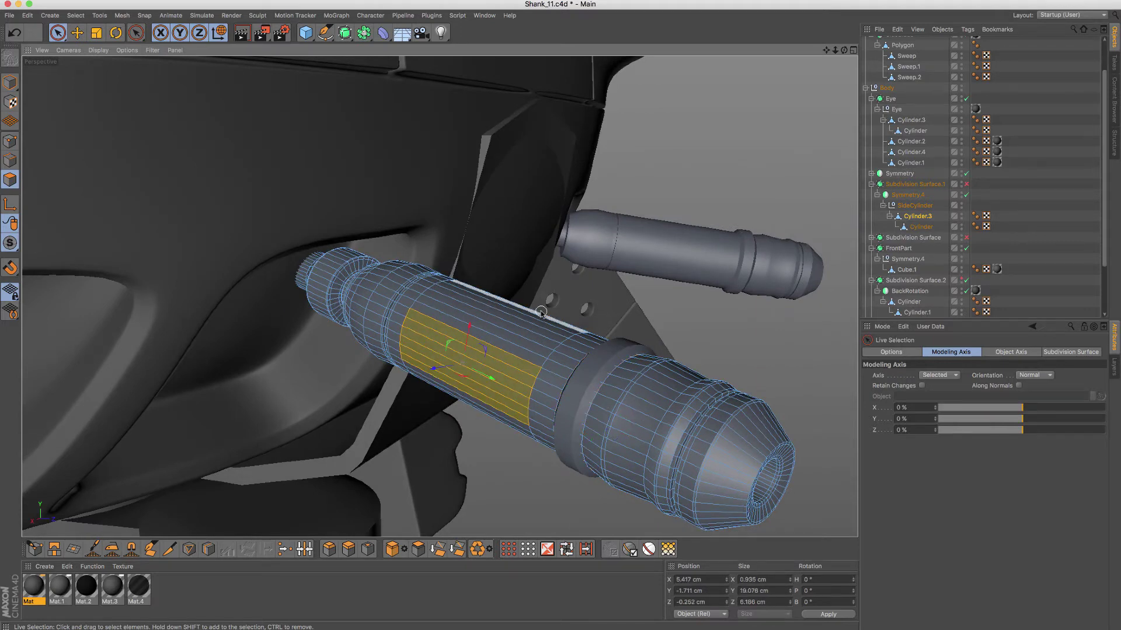
pyautogui.press('i')
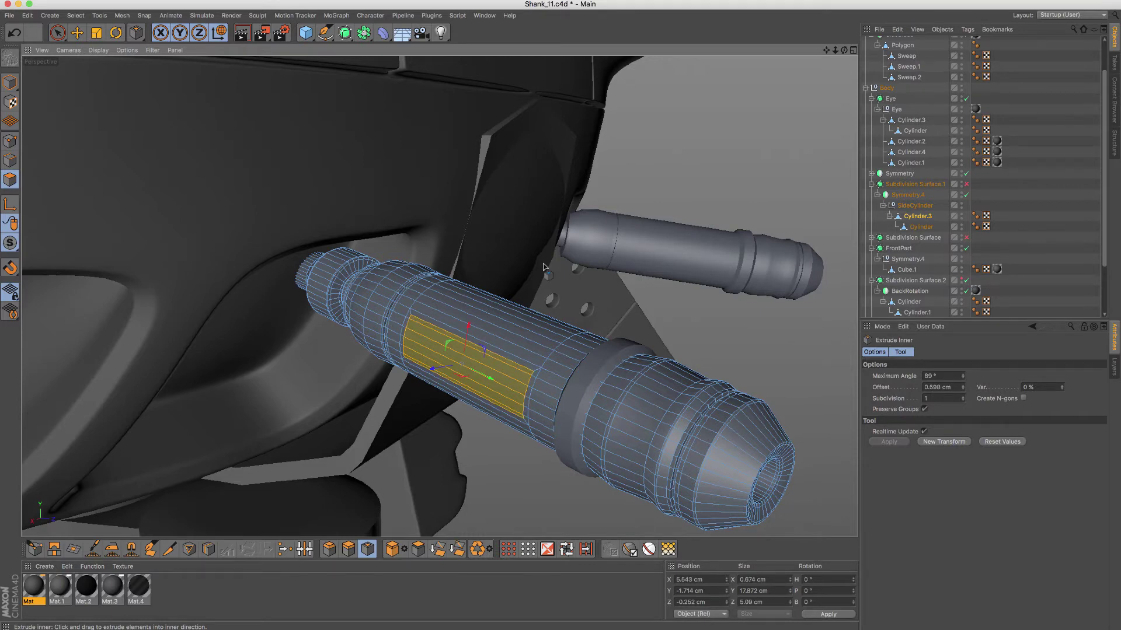
pyautogui.press('k')
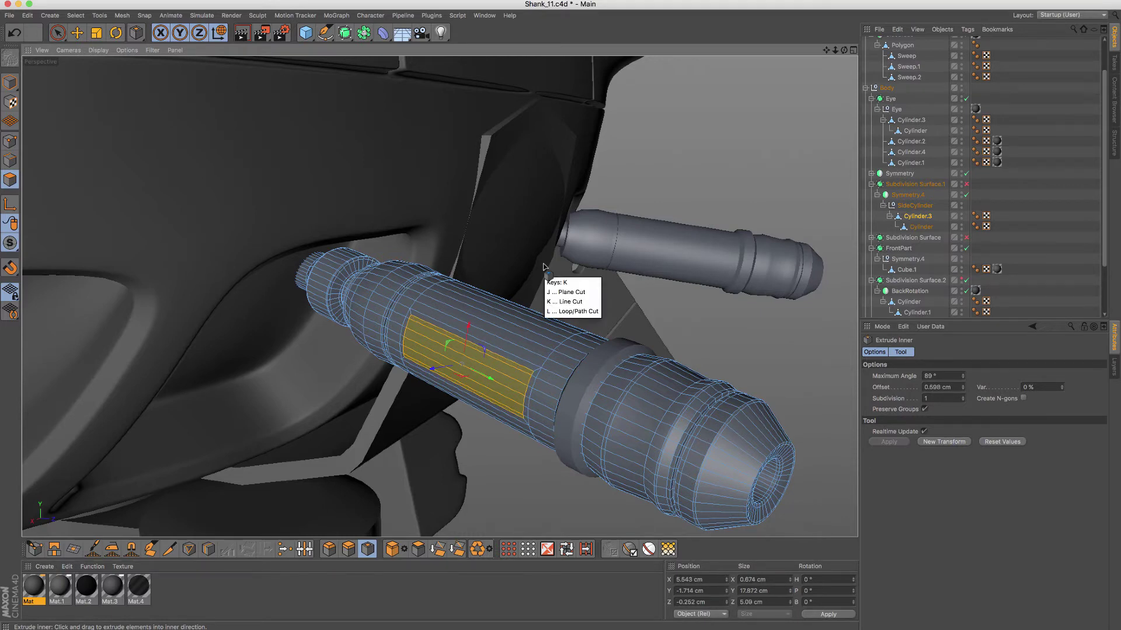
pyautogui.press('l')
pyautogui.click(506, 343)
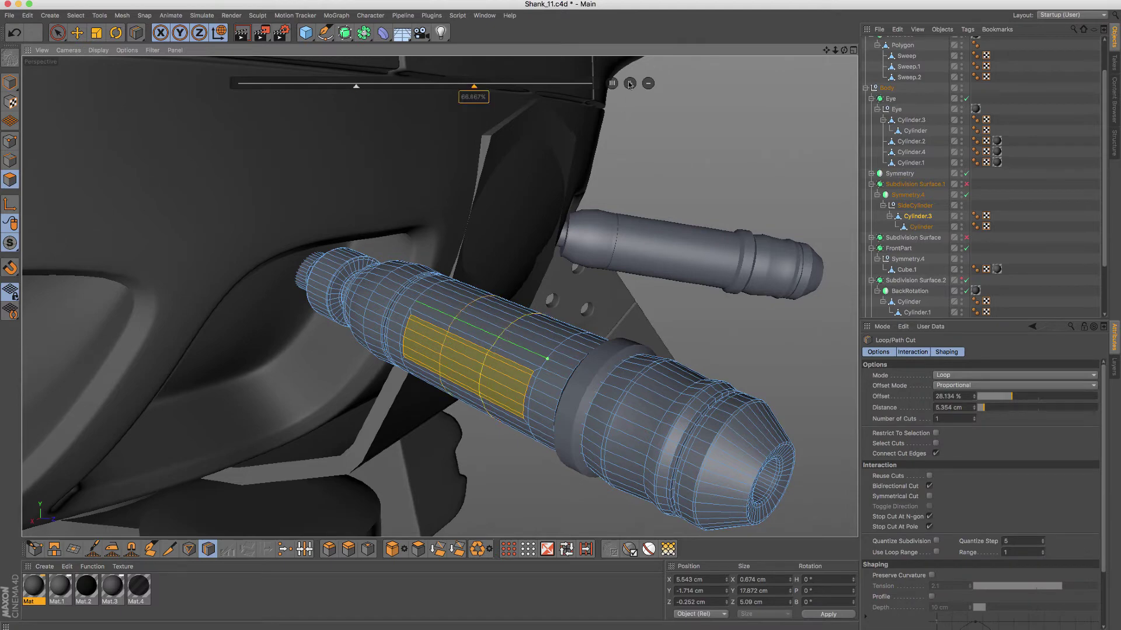
pyautogui.click(629, 83)
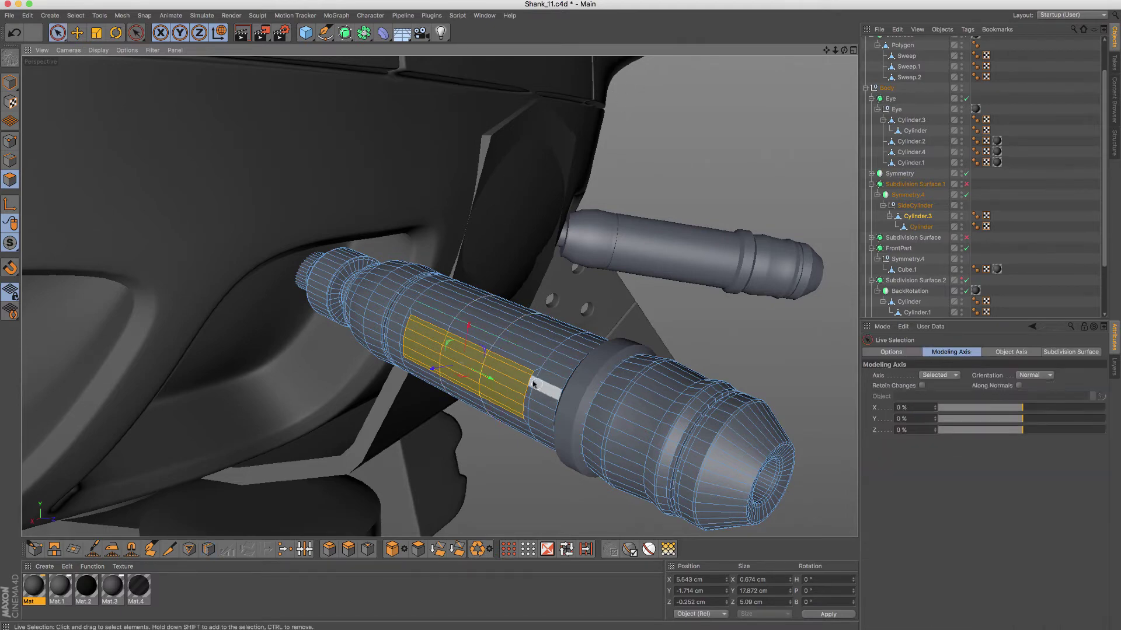
pyautogui.moveTo(485, 361)
pyautogui.mouseDown()
pyautogui.moveTo(513, 397)
pyautogui.moveTo(522, 368)
pyautogui.moveTo(496, 397)
pyautogui.mouseUp()
pyautogui.press('Return')
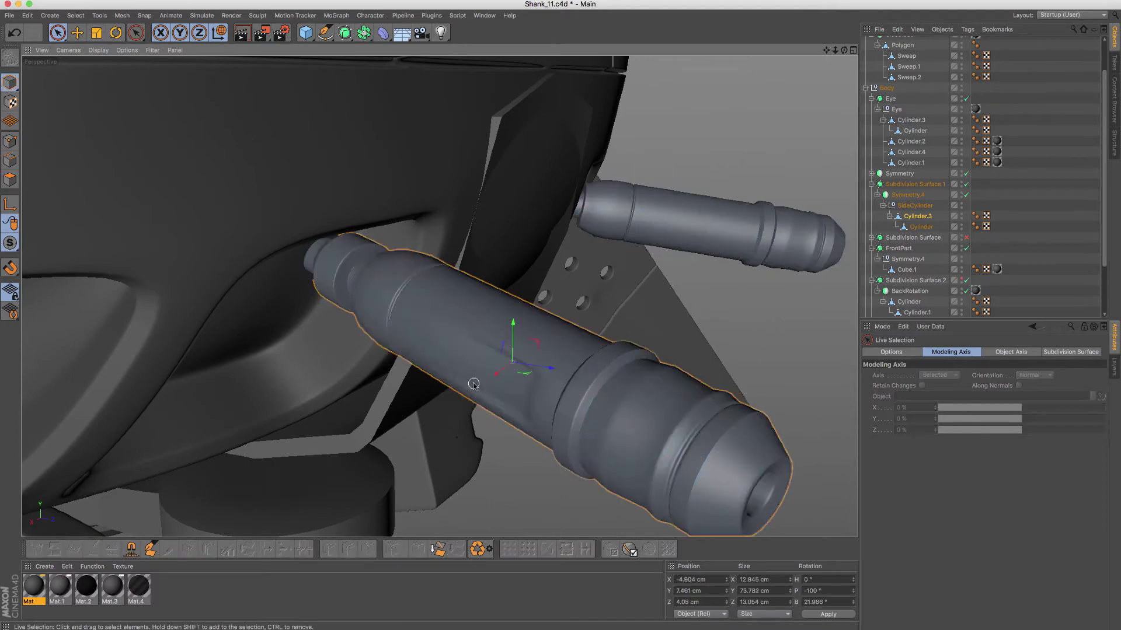
# Step: Add another edge loop on the side tube at about 26.87% offset
pyautogui.click(13, 163)
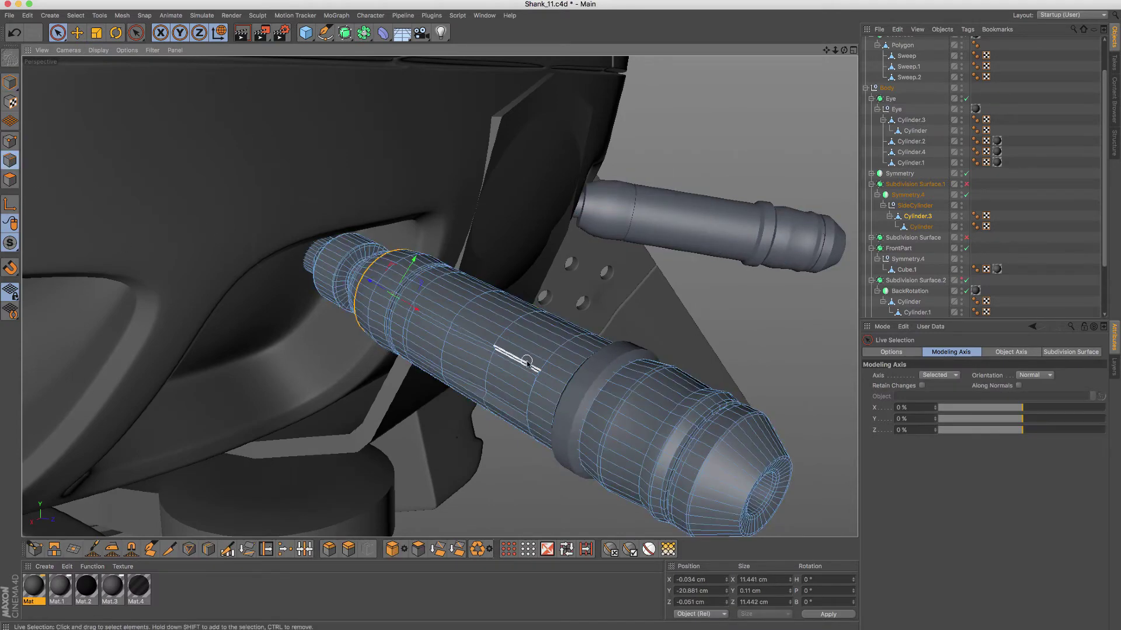
pyautogui.press('k')
pyautogui.press('l')
pyautogui.moveTo(528, 365)
pyautogui.keyDown('alt'); pyautogui.mouseDown()
pyautogui.moveTo(544, 372)
pyautogui.moveTo(477, 331)
pyautogui.mouseUp(); pyautogui.keyUp('alt')
pyautogui.click(548, 378)
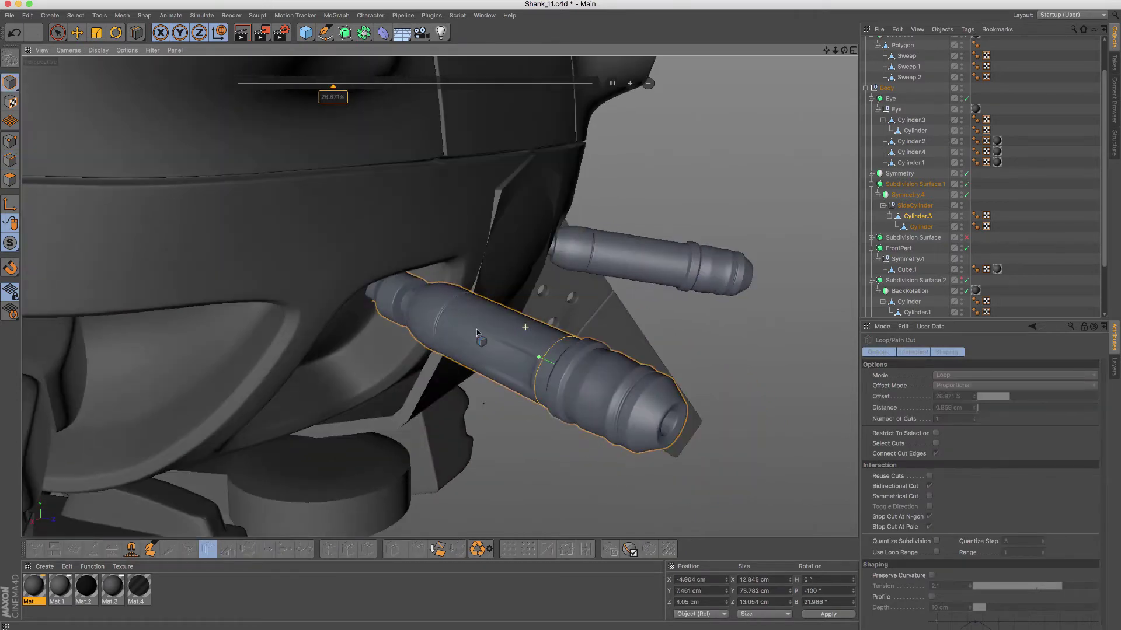
pyautogui.press('space')
pyautogui.click(689, 366)
pyautogui.moveTo(689, 367)
pyautogui.keyDown('alt'); pyautogui.mouseDown()
pyautogui.moveTo(670, 333)
pyautogui.moveTo(574, 344)
pyautogui.moveTo(558, 326)
pyautogui.mouseUp(); pyautogui.keyUp('alt')
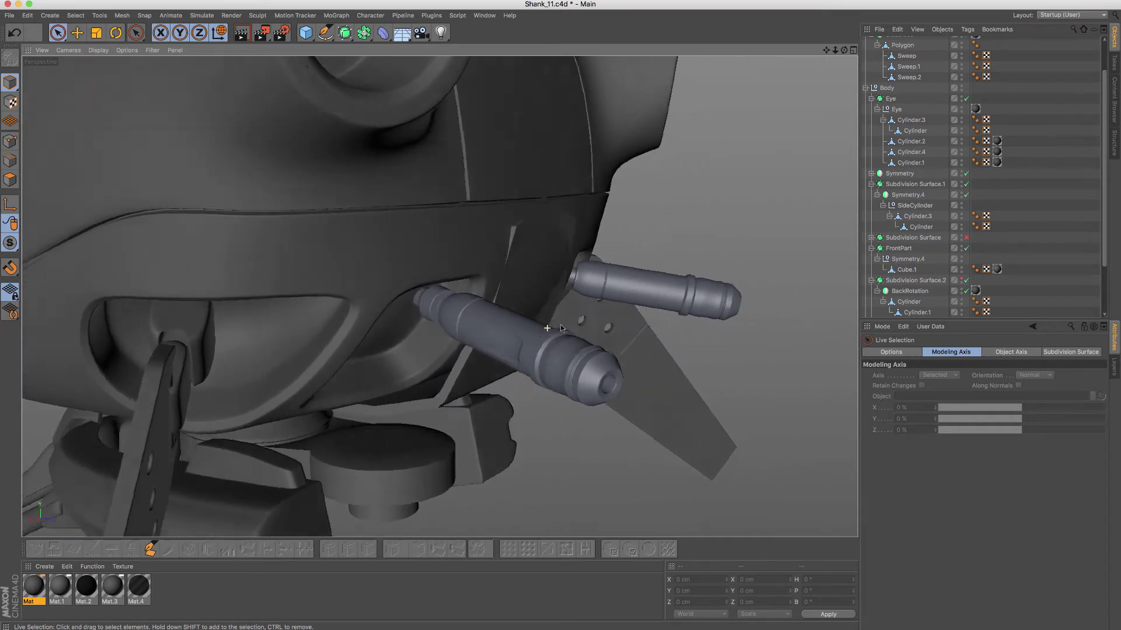
# Step: Select Cylinder.3 in polygon mode with subdivision smoothing turned off
pyautogui.click(912, 163)
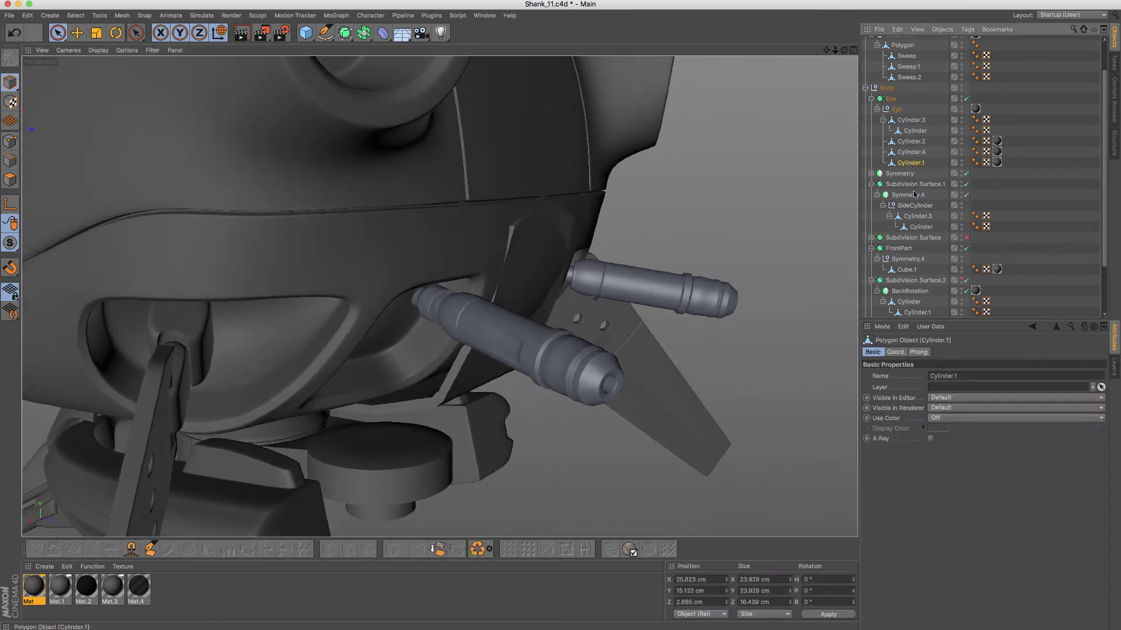
pyautogui.click(915, 228)
pyautogui.click(10, 179)
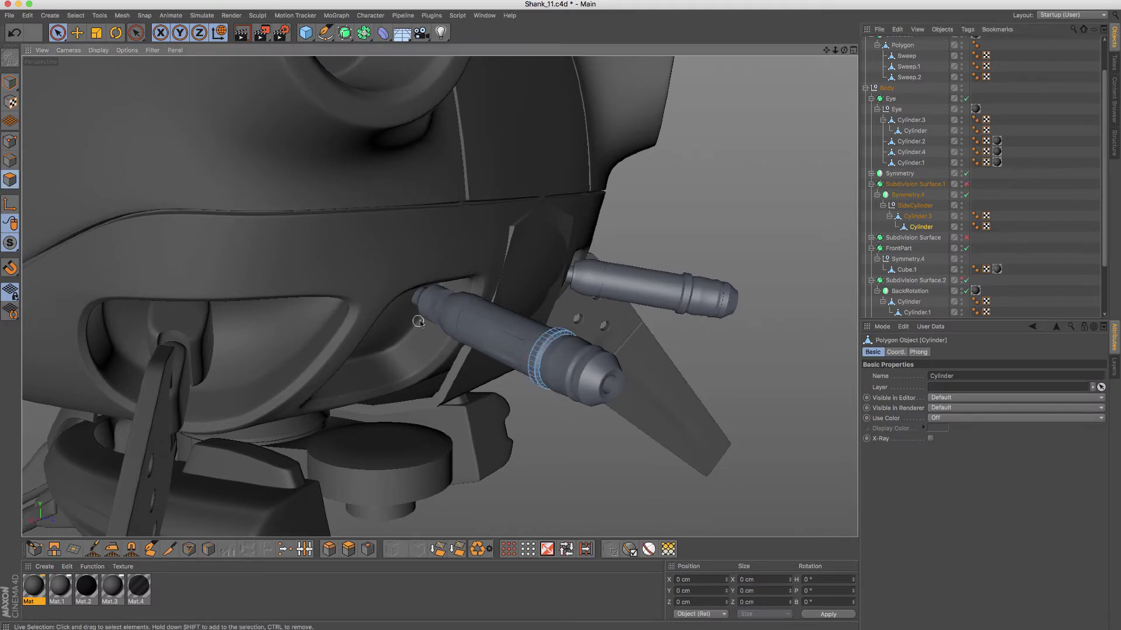
pyautogui.press('q')
pyautogui.scroll(2, 472, 316)
pyautogui.click(922, 217)
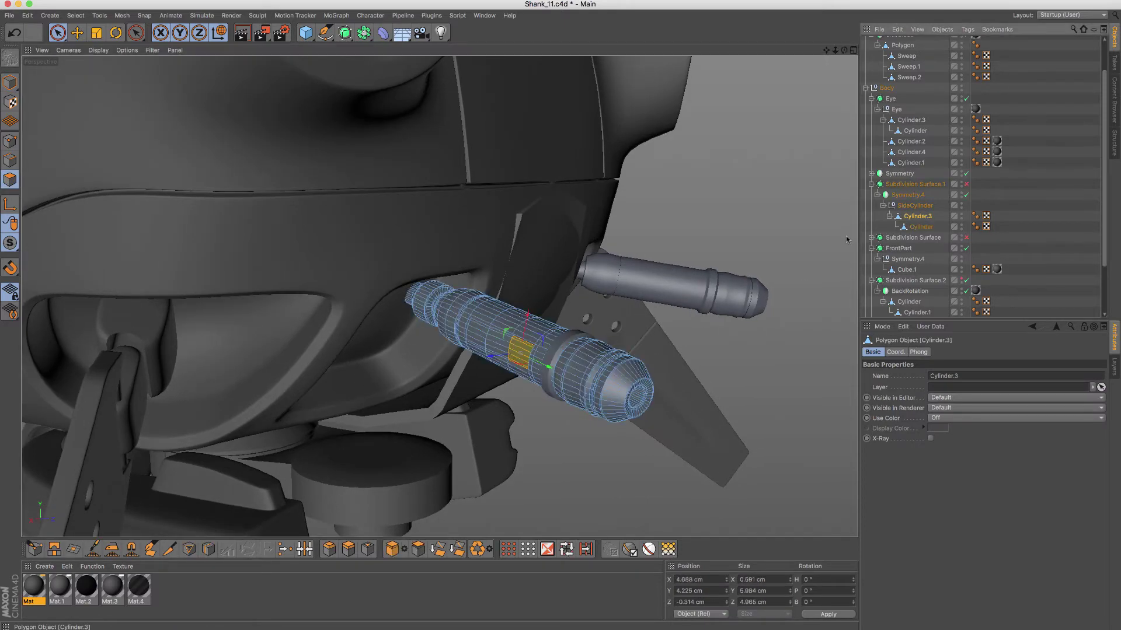
pyautogui.scroll(2, 472, 300)
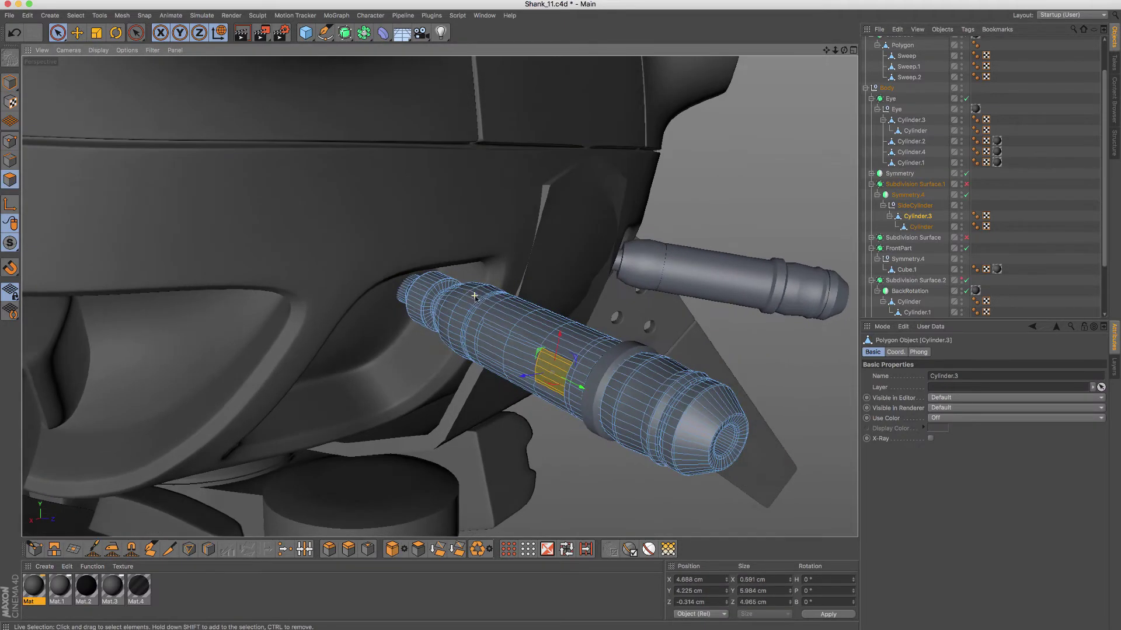
pyautogui.scroll(-2, 484, 301)
pyautogui.scroll(-1, 490, 307)
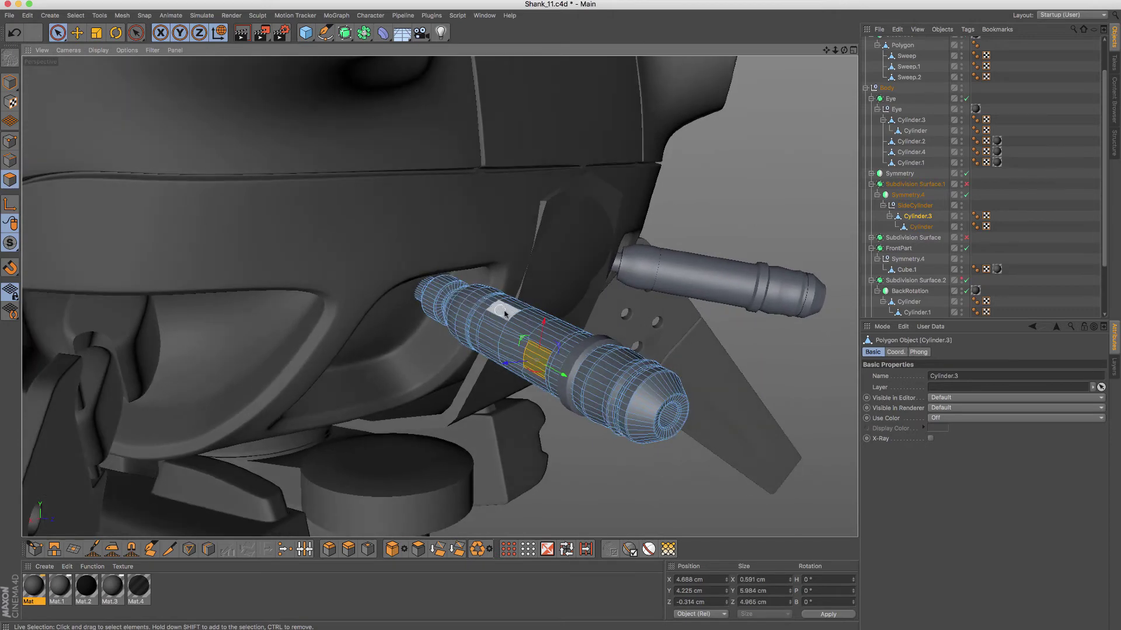
pyautogui.click(910, 219)
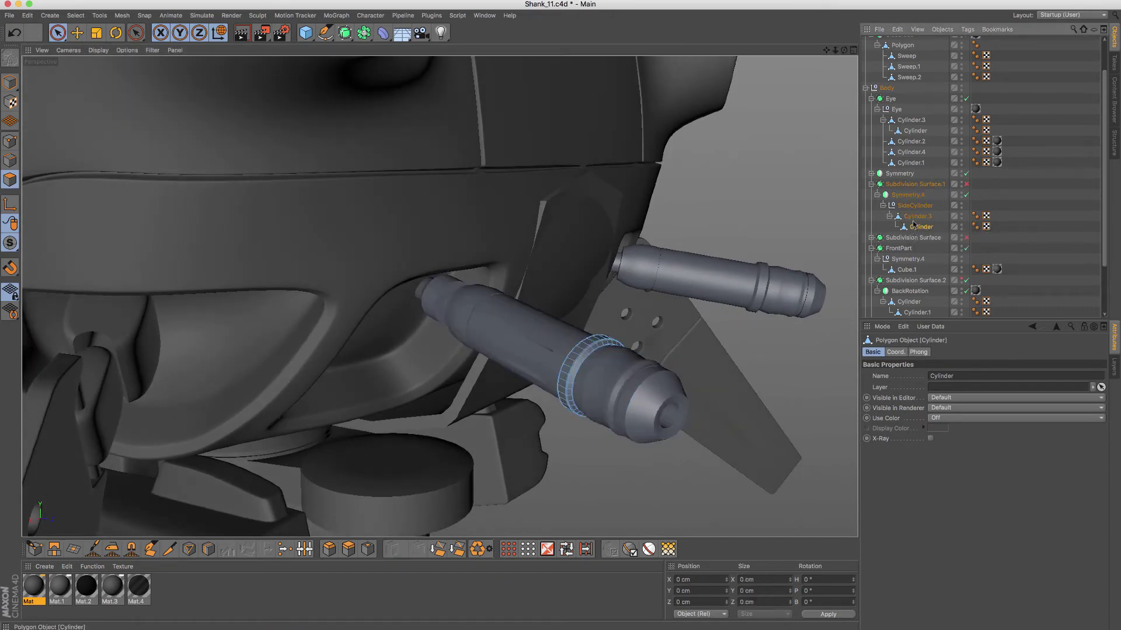
# Step: Duplicate Cylinder.3 under SideCylinder, undoing two trial moves of the copy
pyautogui.keyDown('ctrl'); pyautogui.moveTo(914, 214); pyautogui.dragTo(924, 218); pyautogui.keyUp('ctrl')
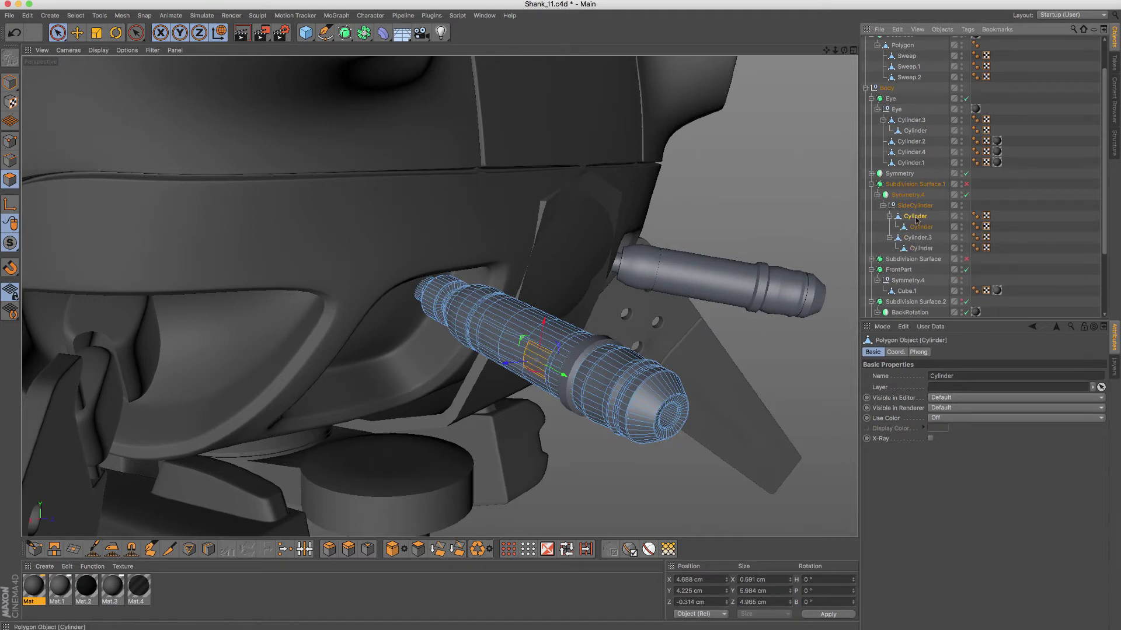
pyautogui.moveTo(542, 330); pyautogui.dragTo(465, 345)
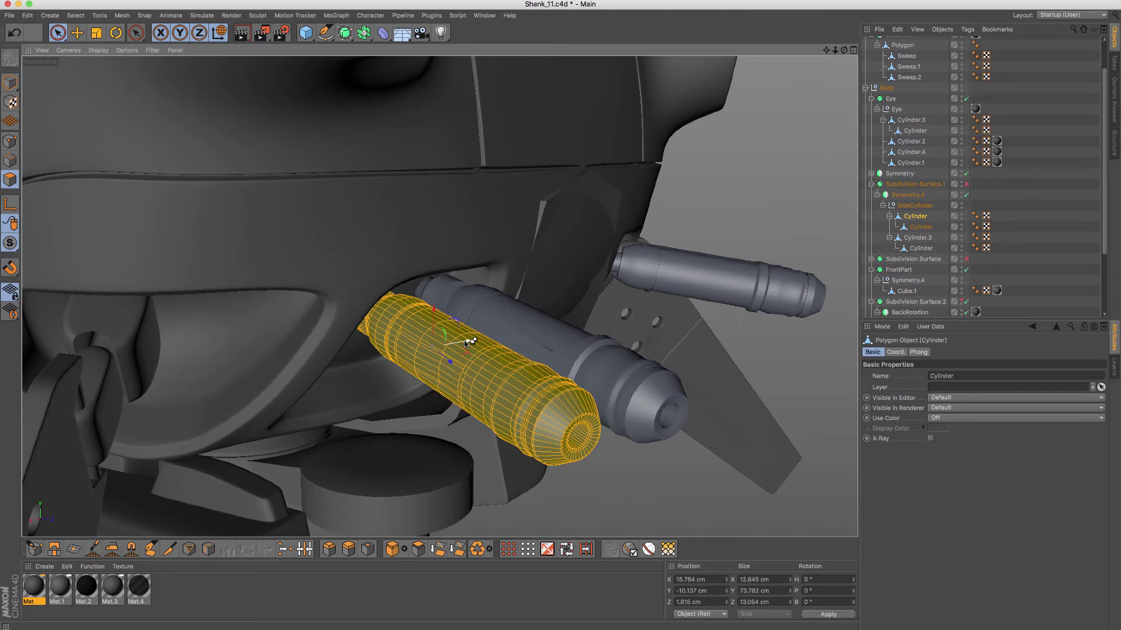
pyautogui.hotkey('ctrl', 'z')
pyautogui.click(923, 227)
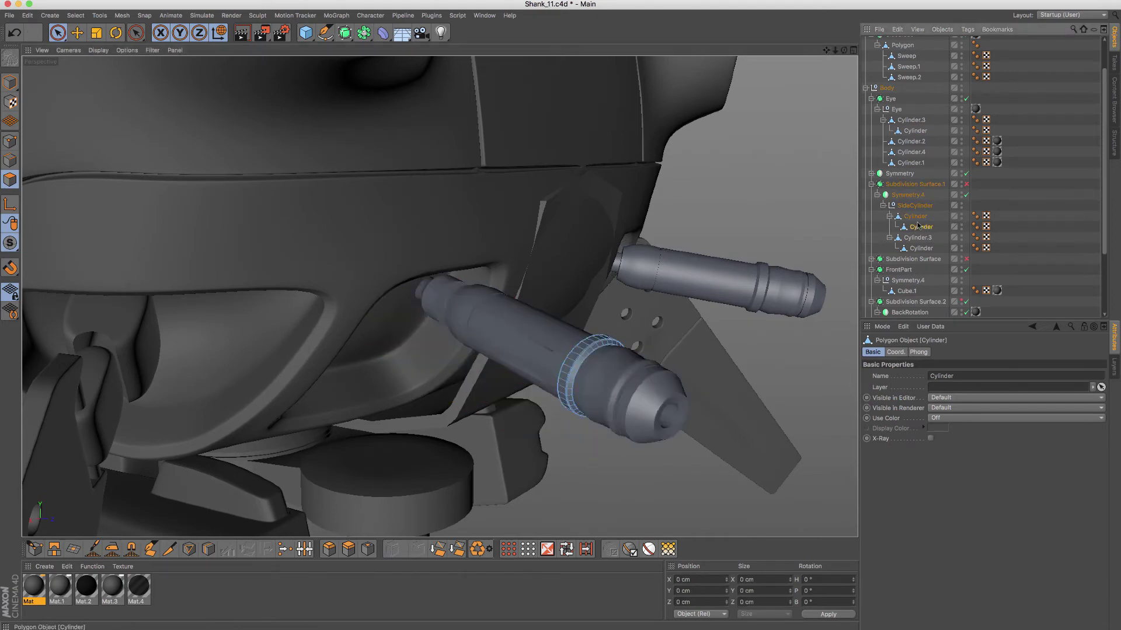
pyautogui.keyDown('ctrl'); pyautogui.click(916, 216); pyautogui.keyUp('ctrl')
pyautogui.keyDown('ctrl'); pyautogui.moveTo(502, 343); pyautogui.dragTo(483, 347); pyautogui.keyUp('ctrl')
pyautogui.hotkey('ctrl', 'z')
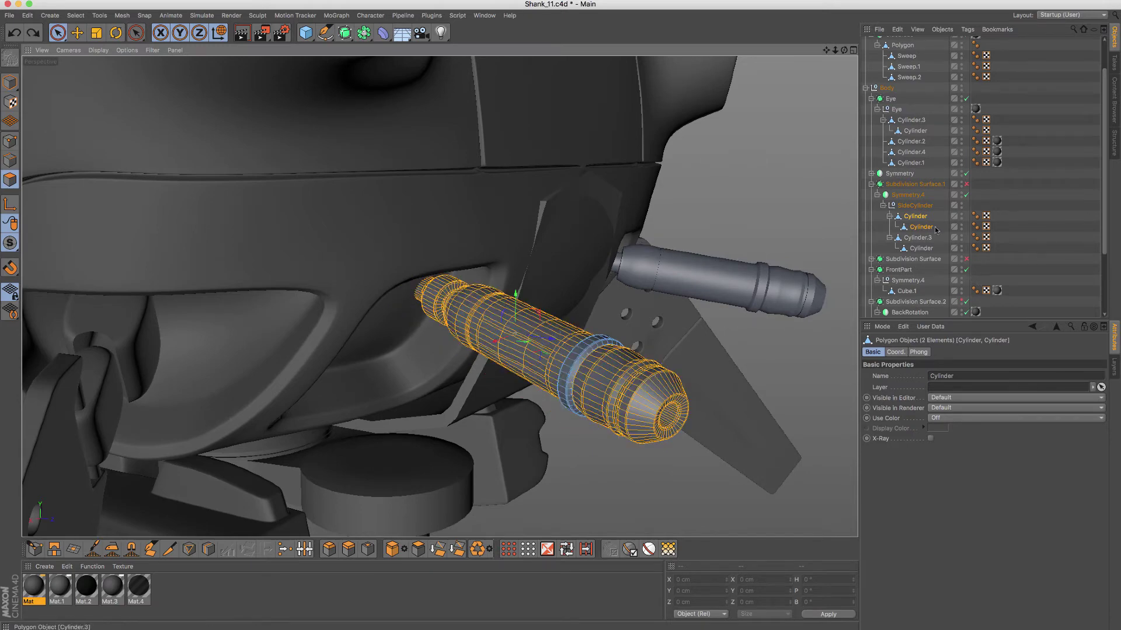
pyautogui.click(922, 228)
# Step: Select the copied tube together with its ring child cylinder
pyautogui.hotkey('ctrl', 'a')
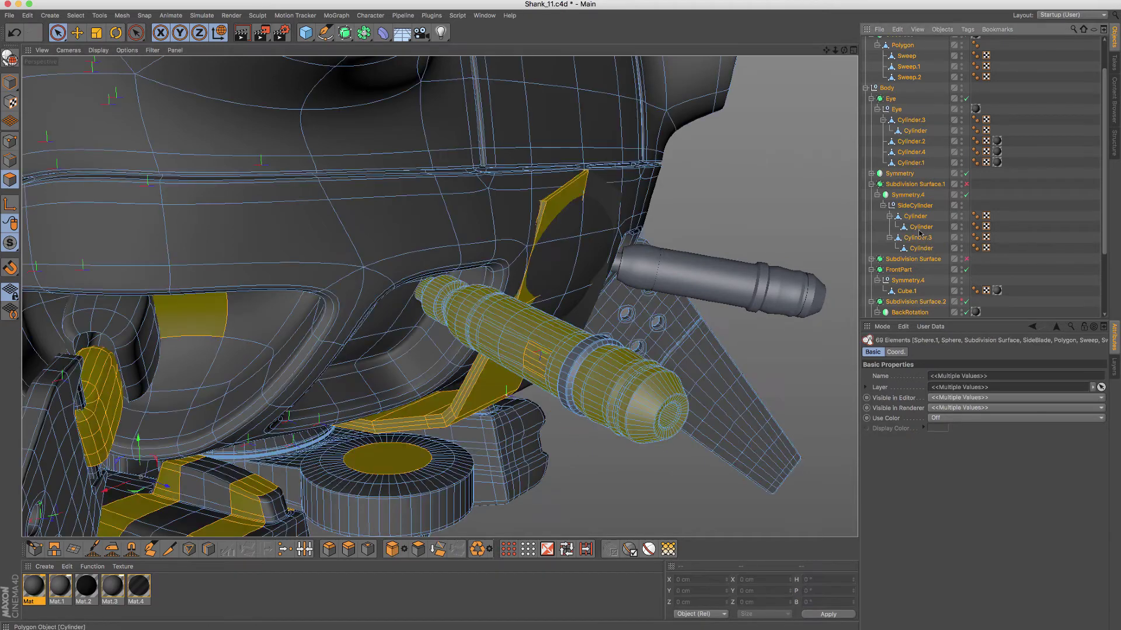
pyautogui.click(921, 228)
pyautogui.click(922, 228)
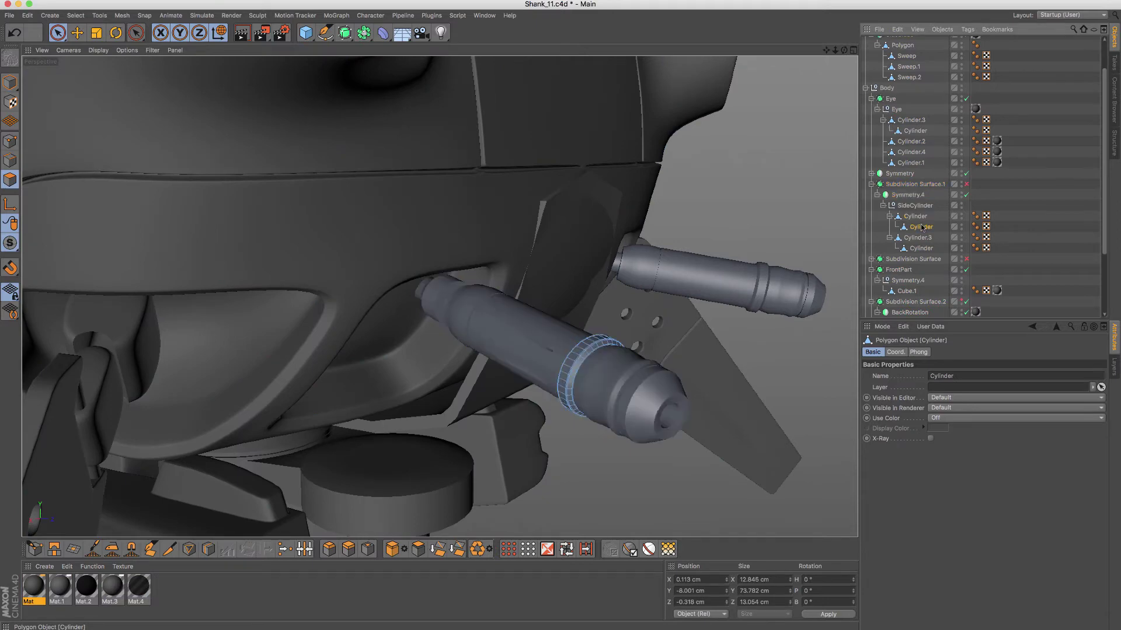
pyautogui.hotkey('ctrl', 'a')
pyautogui.click(923, 229)
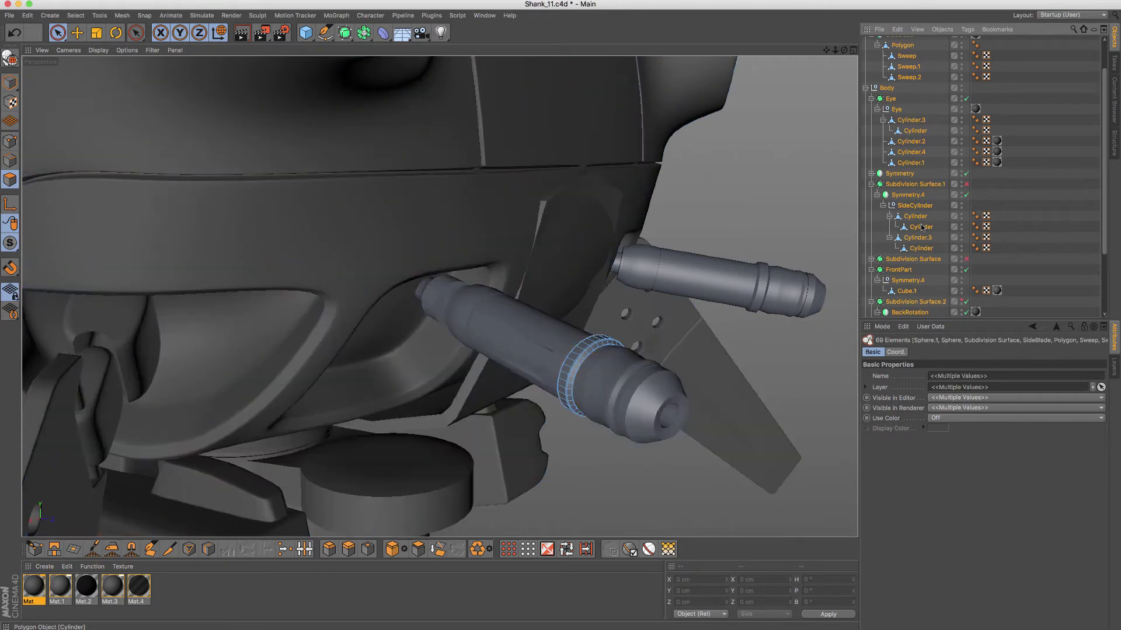
pyautogui.hotkey('ctrl', 'a')
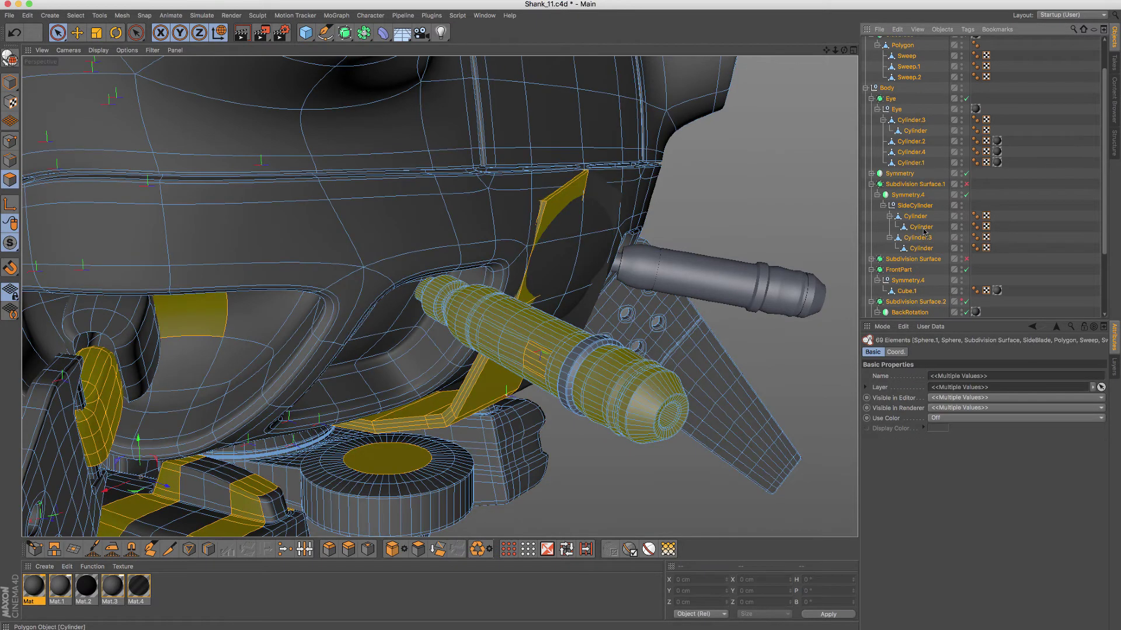
pyautogui.click(922, 228)
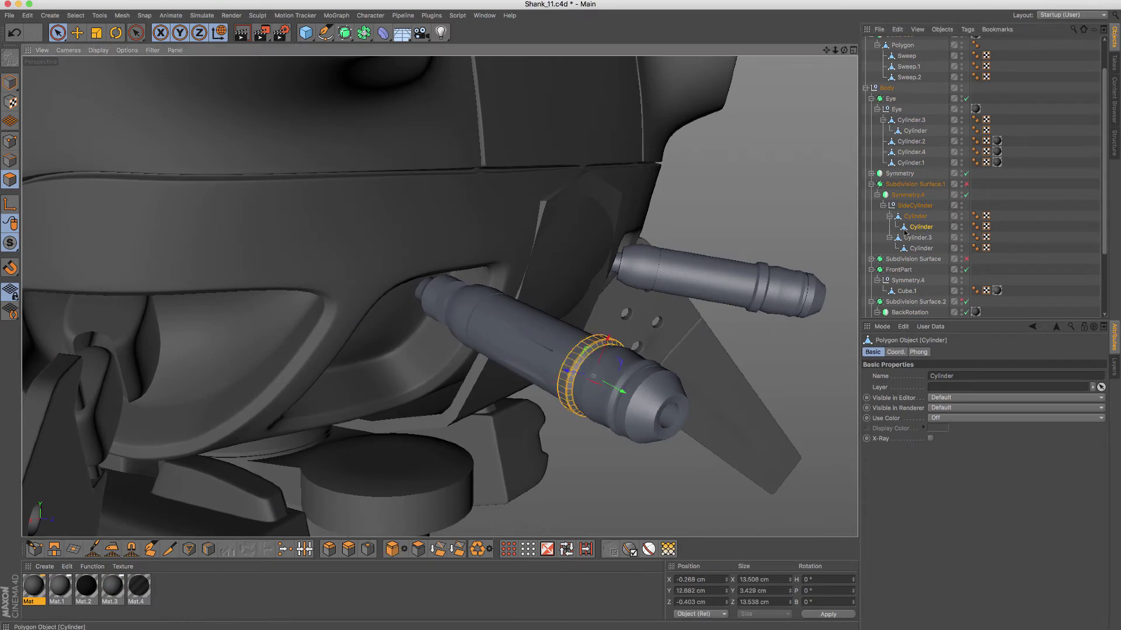
pyautogui.keyDown('shift'); pyautogui.click(915, 217); pyautogui.keyUp('shift')
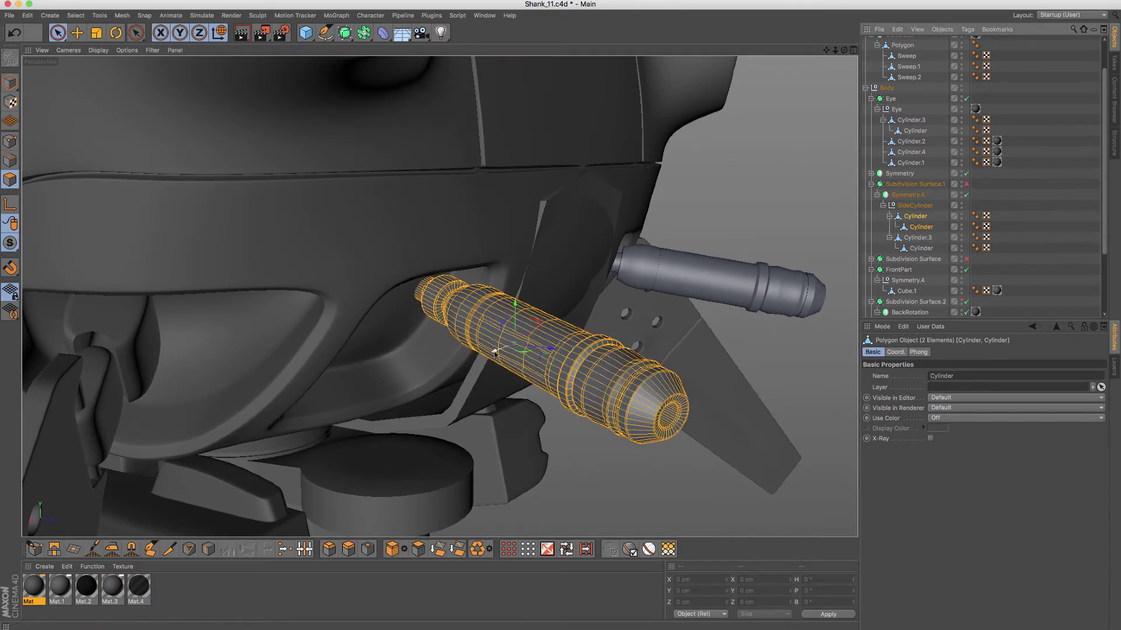
# Step: Move the copy down-left, tilt it diagonally, and set axis orientation to Axis
pyautogui.moveTo(494, 352); pyautogui.dragTo(433, 358)
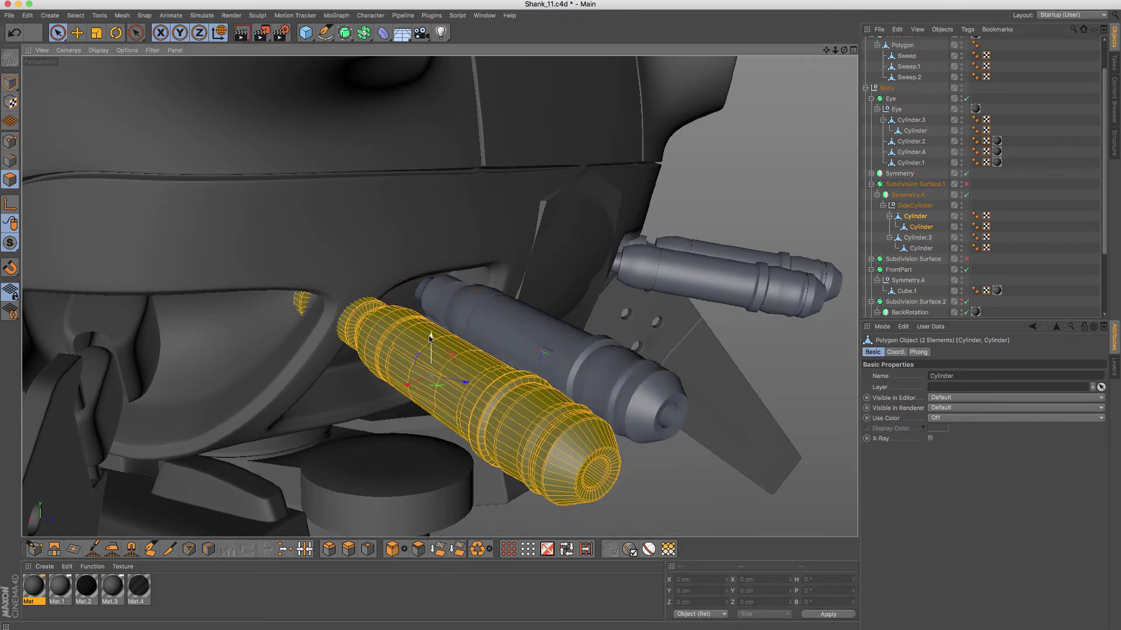
pyautogui.moveTo(430, 337)
pyautogui.keyDown('alt'); pyautogui.mouseDown()
pyautogui.moveTo(419, 376)
pyautogui.moveTo(460, 400)
pyautogui.moveTo(495, 388)
pyautogui.moveTo(438, 396)
pyautogui.moveTo(525, 374)
pyautogui.moveTo(464, 368)
pyautogui.mouseUp(); pyautogui.keyUp('alt')
pyautogui.press('r')
pyautogui.press('e')
pyautogui.click(1035, 375)
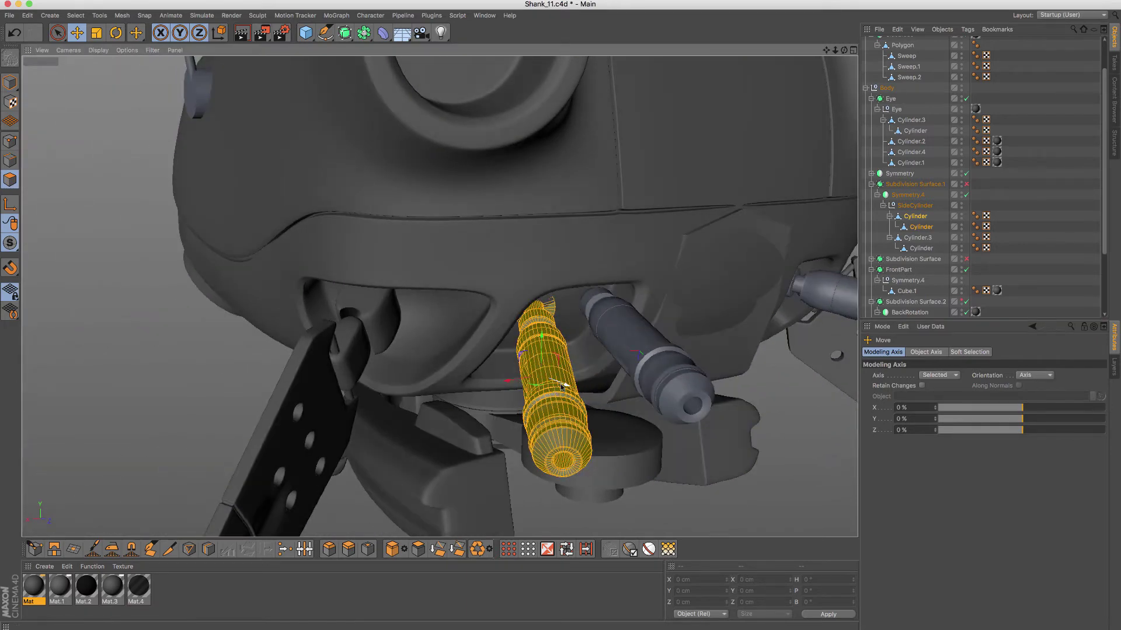
# Step: Rotate the copied tube near-vertical and move it into the body's lower front opening
pyautogui.keyDown('alt'); pyautogui.moveTo(562, 387); pyautogui.dragTo(545, 350); pyautogui.keyUp('alt')
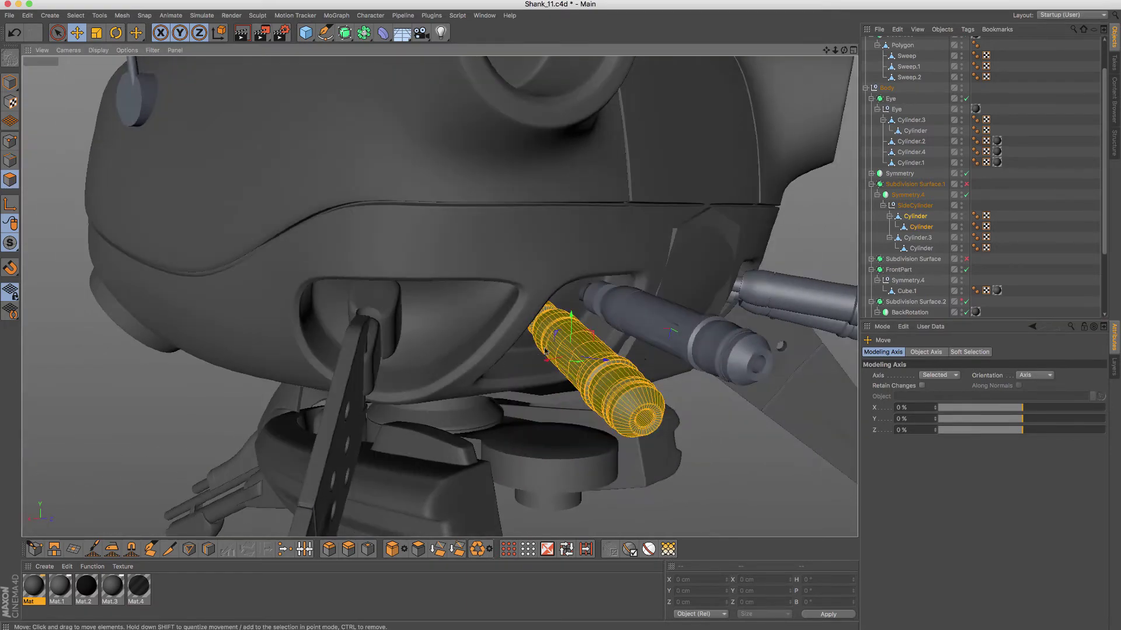
pyautogui.press('r')
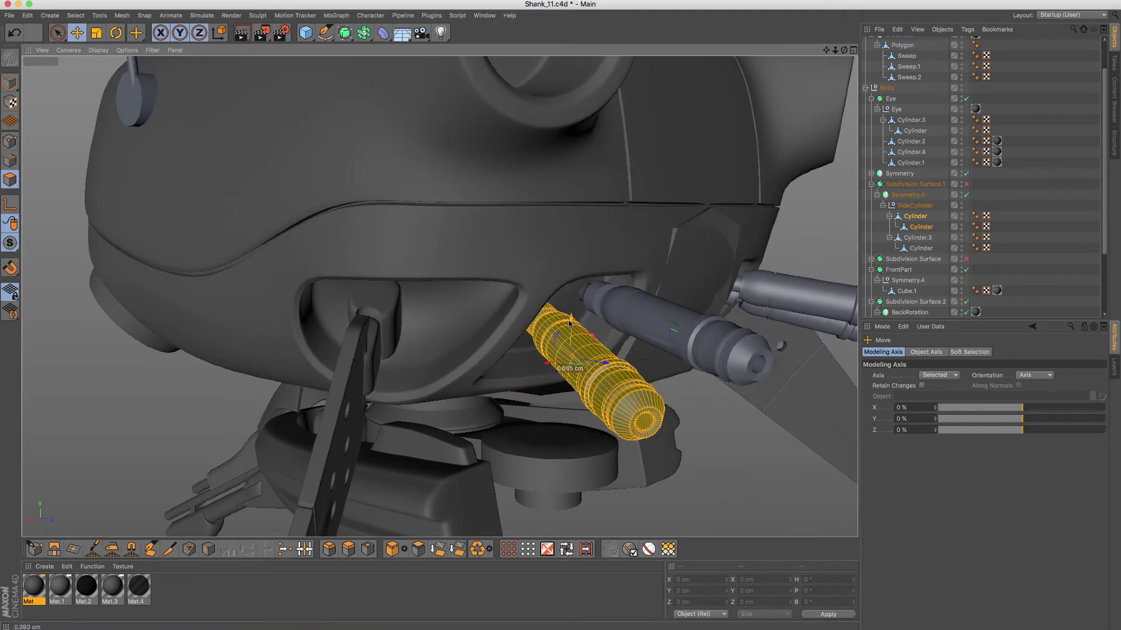
pyautogui.moveTo(592, 360)
pyautogui.mouseDown()
pyautogui.moveTo(575, 335)
pyautogui.moveTo(575, 365)
pyautogui.moveTo(554, 391)
pyautogui.moveTo(360, 294)
pyautogui.mouseUp()
pyautogui.press('e')
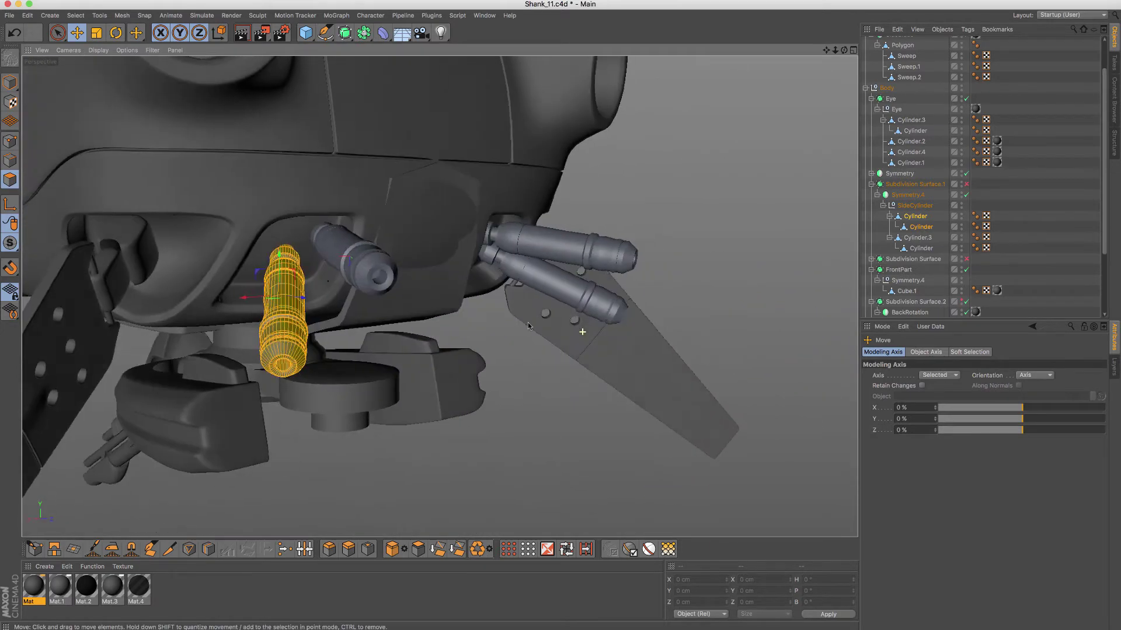
pyautogui.keyDown('alt'); pyautogui.moveTo(359, 295); pyautogui.dragTo(456, 324, button='middle'); pyautogui.keyUp('alt')
pyautogui.keyDown('alt'); pyautogui.moveTo(456, 324); pyautogui.dragTo(400, 351); pyautogui.keyUp('alt')
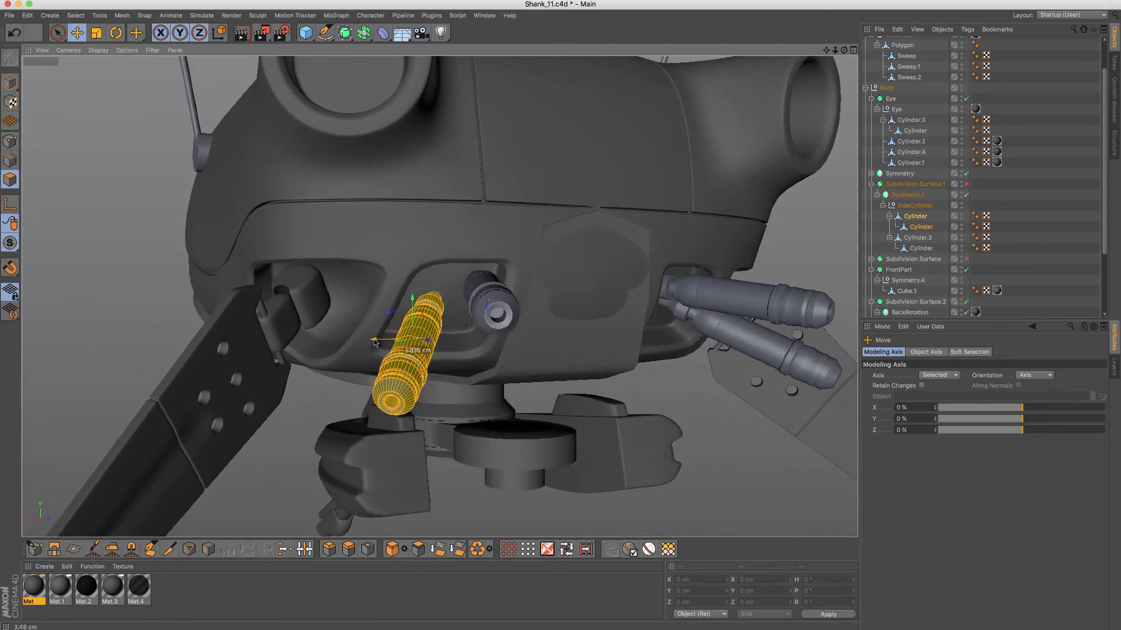
pyautogui.click(918, 238)
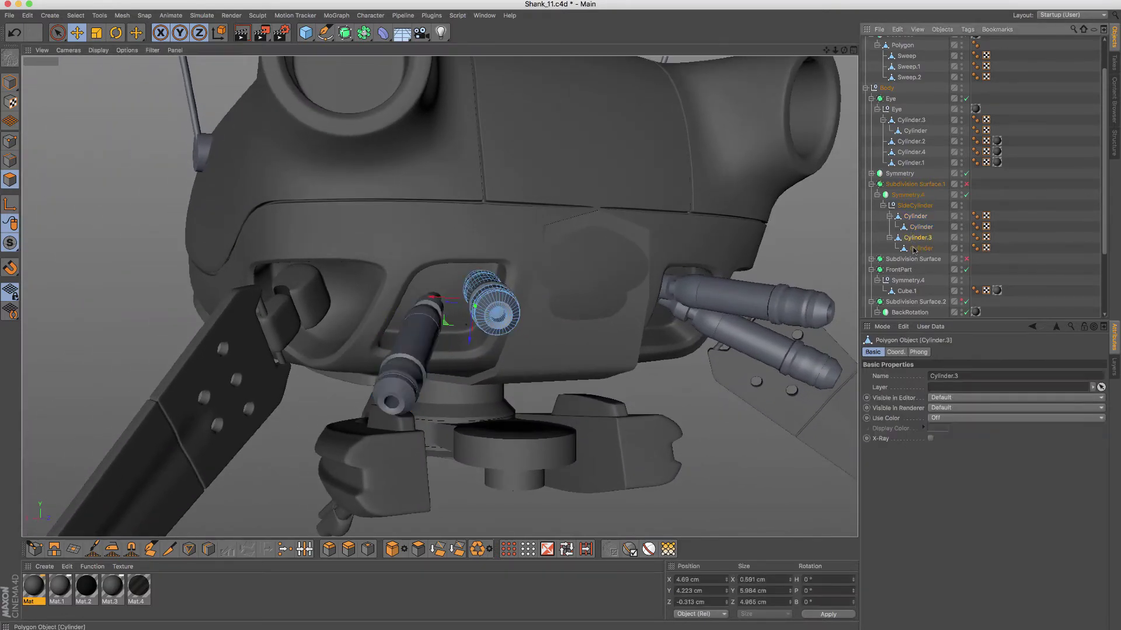
# Step: Nudge Cylinder.3 sideways along the X axis
pyautogui.moveTo(437, 300); pyautogui.dragTo(439, 302)
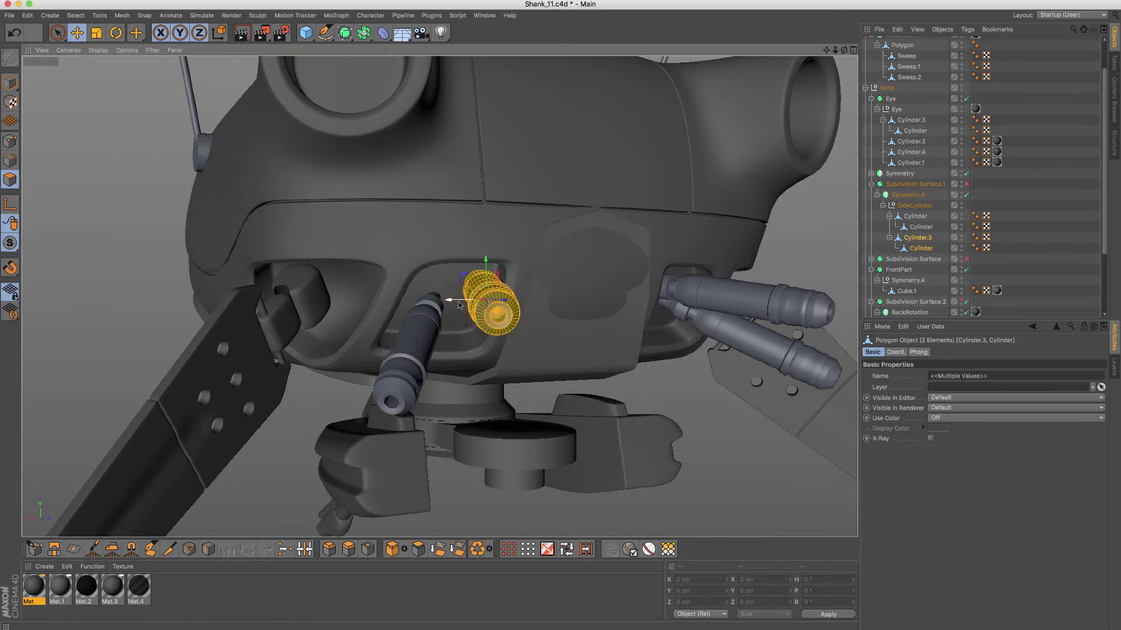
pyautogui.moveTo(434, 301); pyautogui.dragTo(450, 303)
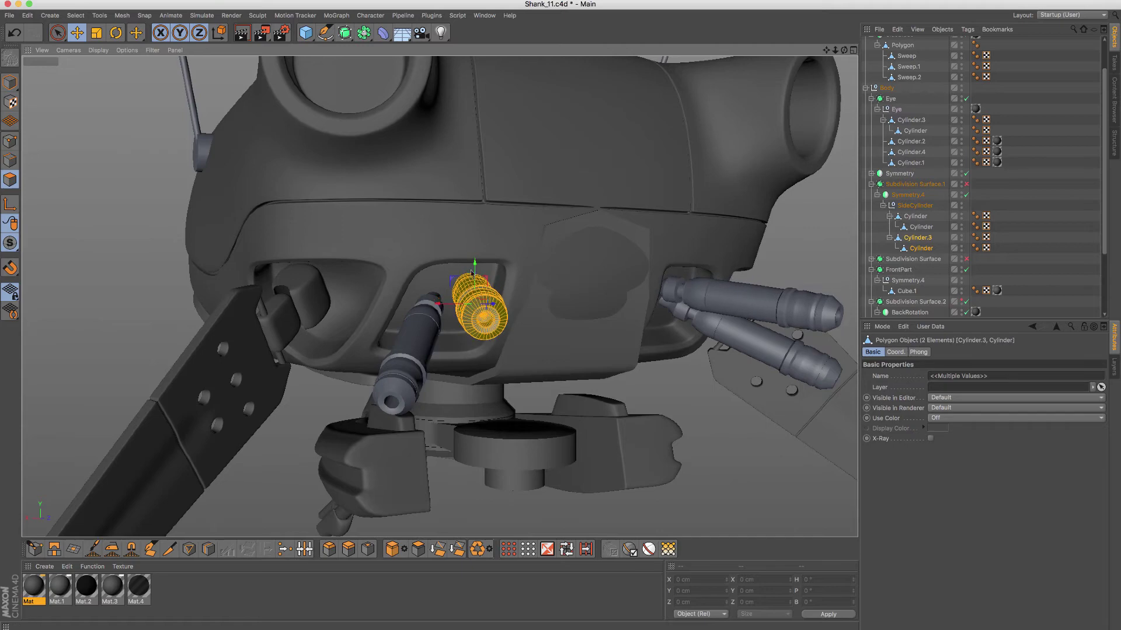
pyautogui.moveTo(474, 261)
pyautogui.keyDown('alt'); pyautogui.mouseDown()
pyautogui.moveTo(436, 305)
pyautogui.moveTo(450, 267)
pyautogui.mouseUp(); pyautogui.keyUp('alt')
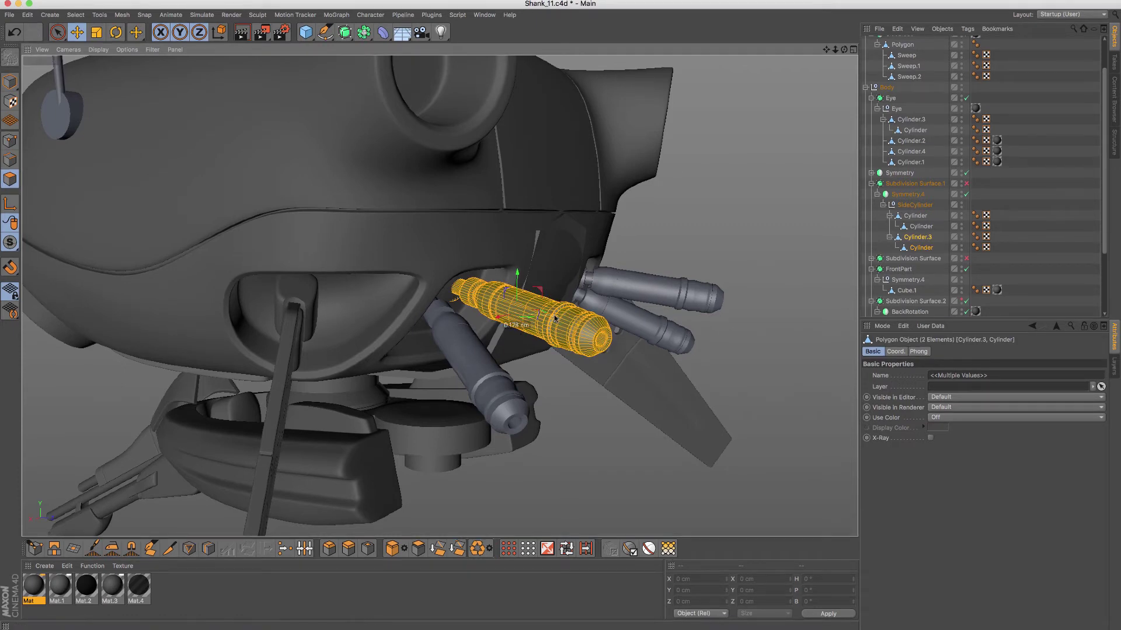
pyautogui.scroll(-5, 543, 292)
pyautogui.moveTo(543, 292)
pyautogui.keyDown('alt'); pyautogui.mouseDown()
pyautogui.moveTo(398, 281)
pyautogui.moveTo(442, 279)
pyautogui.mouseUp(); pyautogui.keyUp('alt')
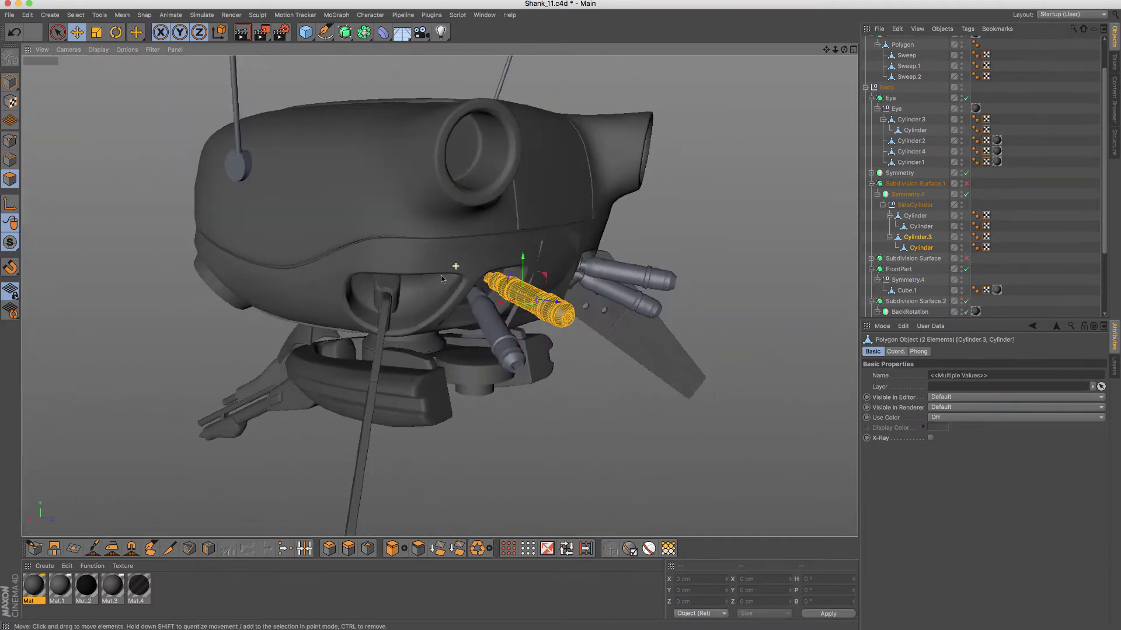
pyautogui.keyDown('alt'); pyautogui.moveTo(598, 352); pyautogui.dragTo(488, 302); pyautogui.keyUp('alt')
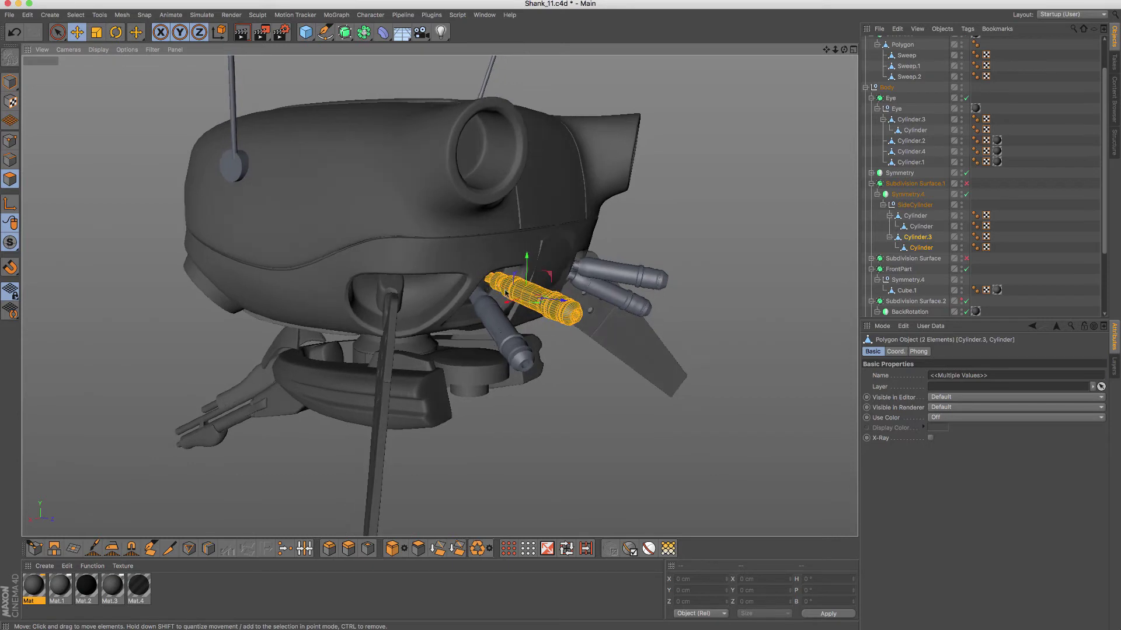
# Step: Lower the upper cylinder pair about 2 cm and apply Mat to Subdivision Surface.1
pyautogui.click(921, 216)
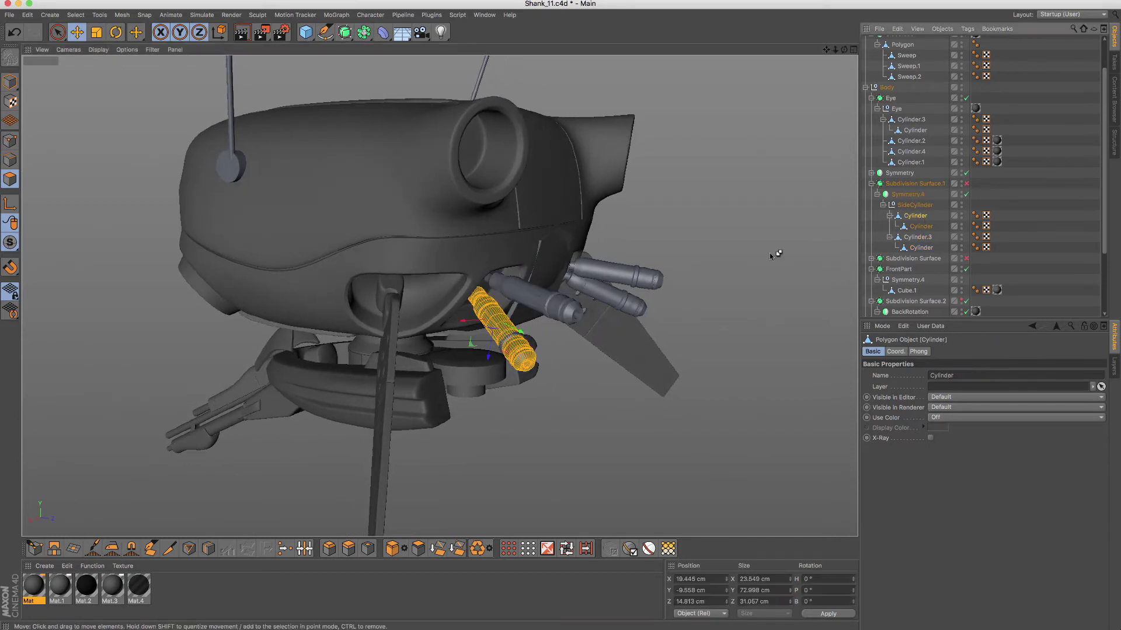
pyautogui.keyDown('shift'); pyautogui.click(922, 227); pyautogui.keyUp('shift')
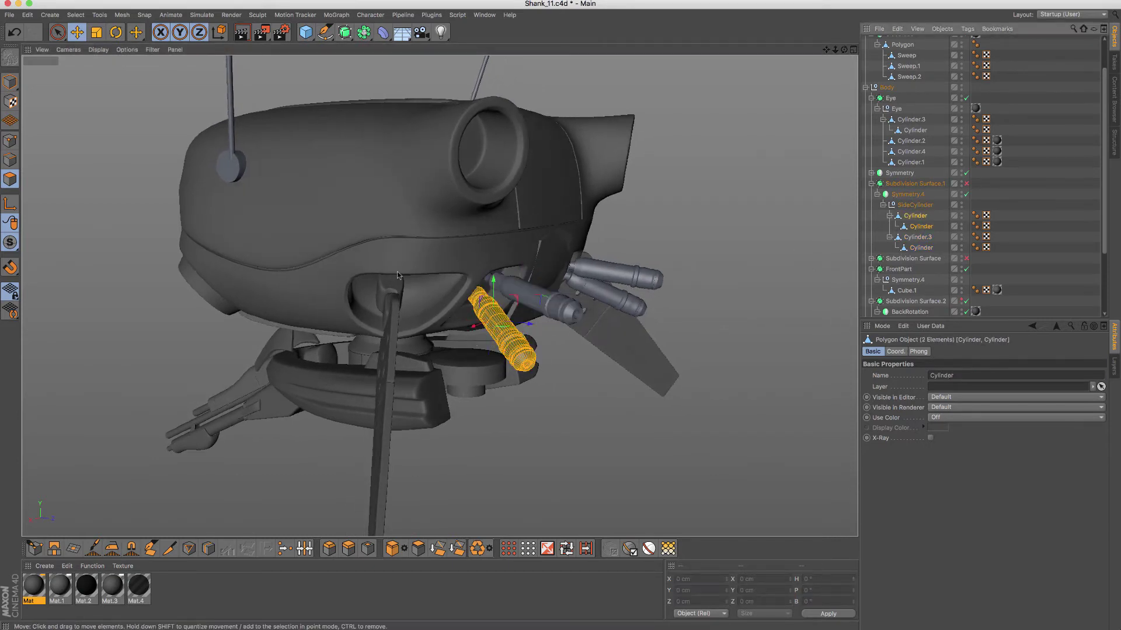
pyautogui.moveTo(493, 286)
pyautogui.mouseDown()
pyautogui.moveTo(472, 333)
pyautogui.moveTo(463, 329)
pyautogui.mouseUp()
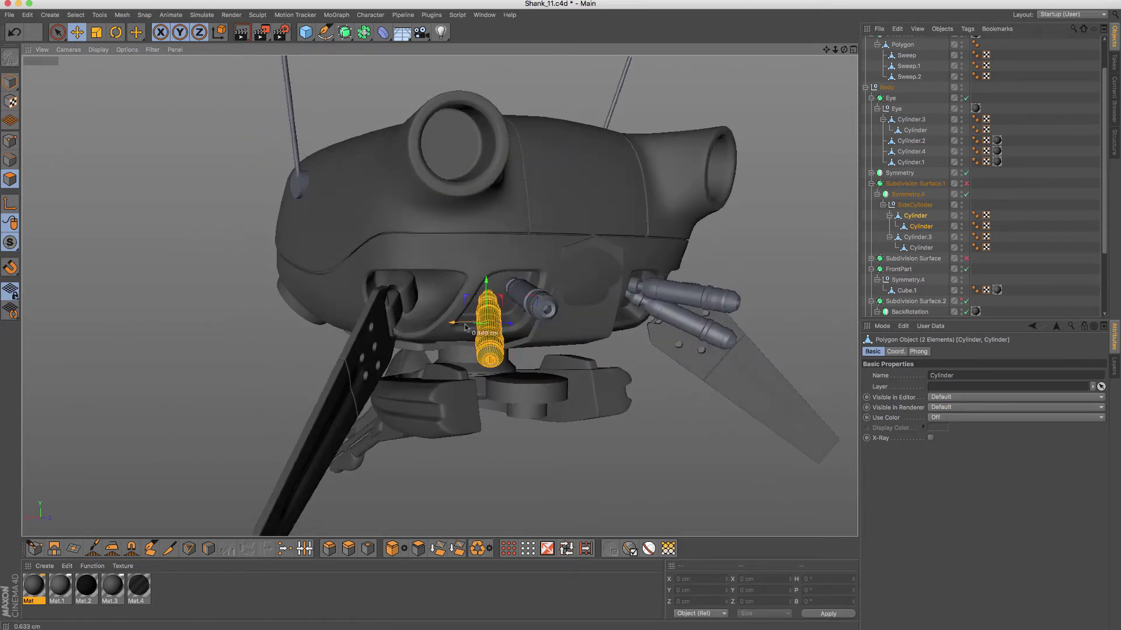
pyautogui.keyDown('alt'); pyautogui.moveTo(486, 282); pyautogui.dragTo(516, 298); pyautogui.keyUp('alt')
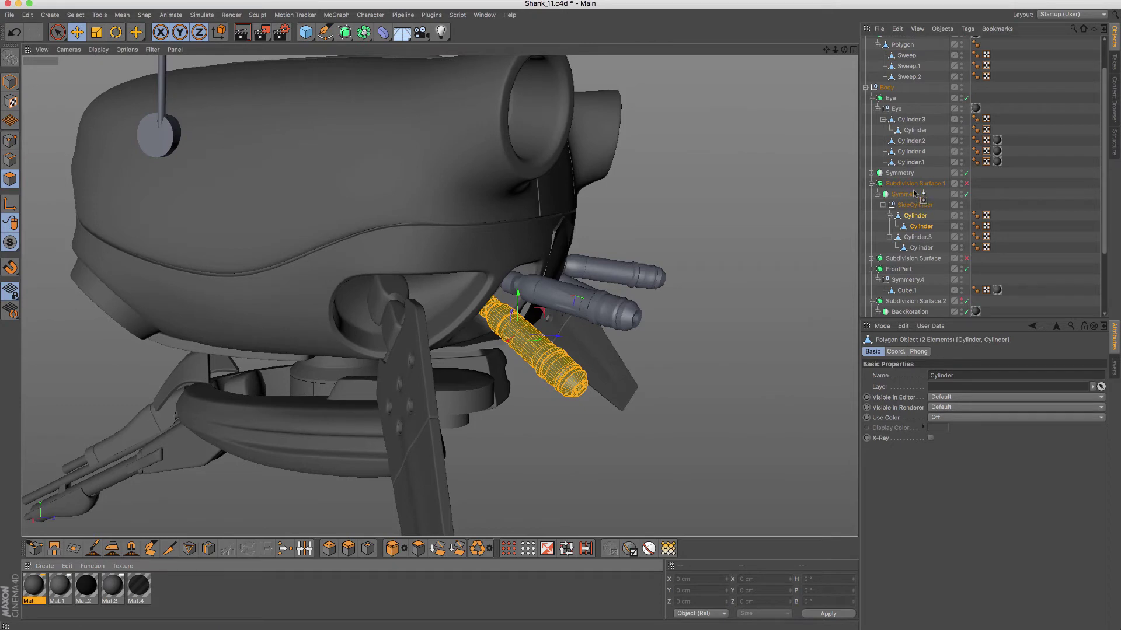
pyautogui.moveTo(915, 194); pyautogui.dragTo(915, 185)
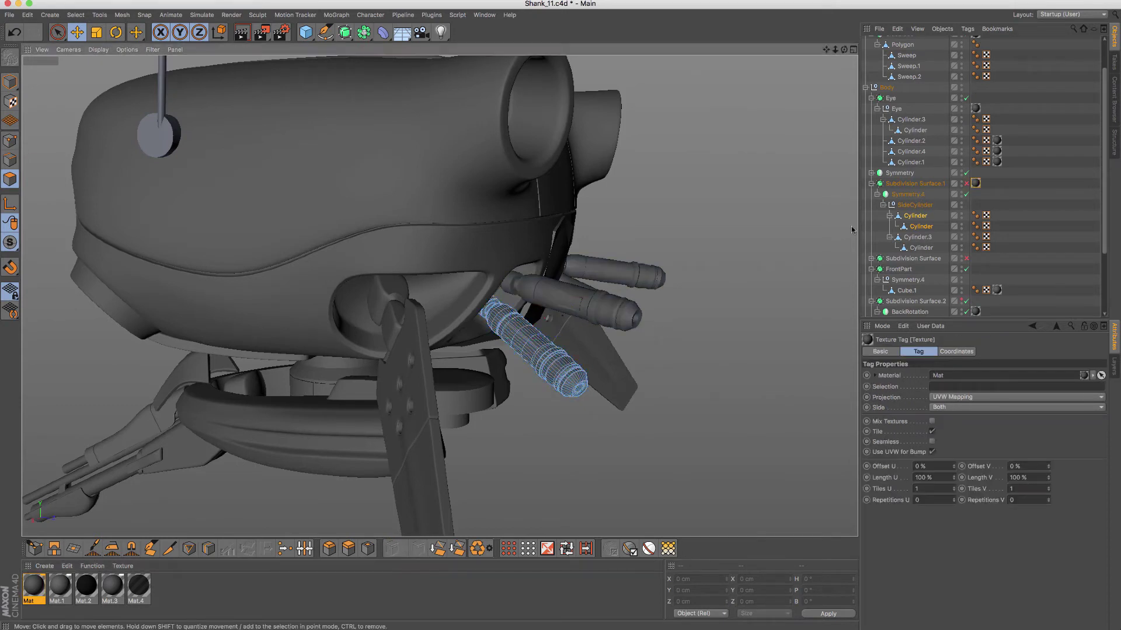
pyautogui.click(931, 183)
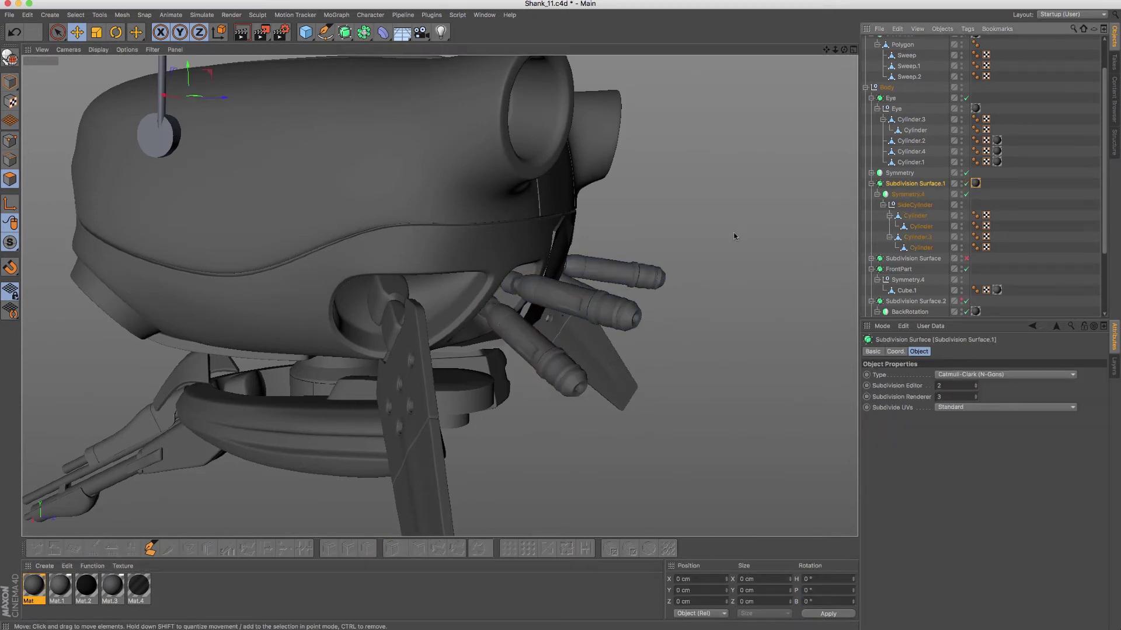
pyautogui.moveTo(588, 230)
pyautogui.keyDown('alt'); pyautogui.mouseDown()
pyautogui.moveTo(419, 258)
pyautogui.moveTo(585, 272)
pyautogui.moveTo(577, 246)
pyautogui.moveTo(561, 257)
pyautogui.moveTo(587, 278)
pyautogui.moveTo(611, 261)
pyautogui.moveTo(565, 253)
pyautogui.moveTo(525, 302)
pyautogui.moveTo(614, 282)
pyautogui.moveTo(362, 284)
pyautogui.moveTo(628, 261)
pyautogui.moveTo(401, 289)
pyautogui.moveTo(442, 257)
pyautogui.moveTo(506, 239)
pyautogui.moveTo(334, 245)
pyautogui.moveTo(491, 284)
pyautogui.moveTo(474, 253)
pyautogui.moveTo(420, 254)
pyautogui.moveTo(798, 238)
pyautogui.mouseUp(); pyautogui.keyUp('alt')
pyautogui.scroll(3, 474, 253)
pyautogui.scroll(3, 407, 254)
pyautogui.click(921, 227)
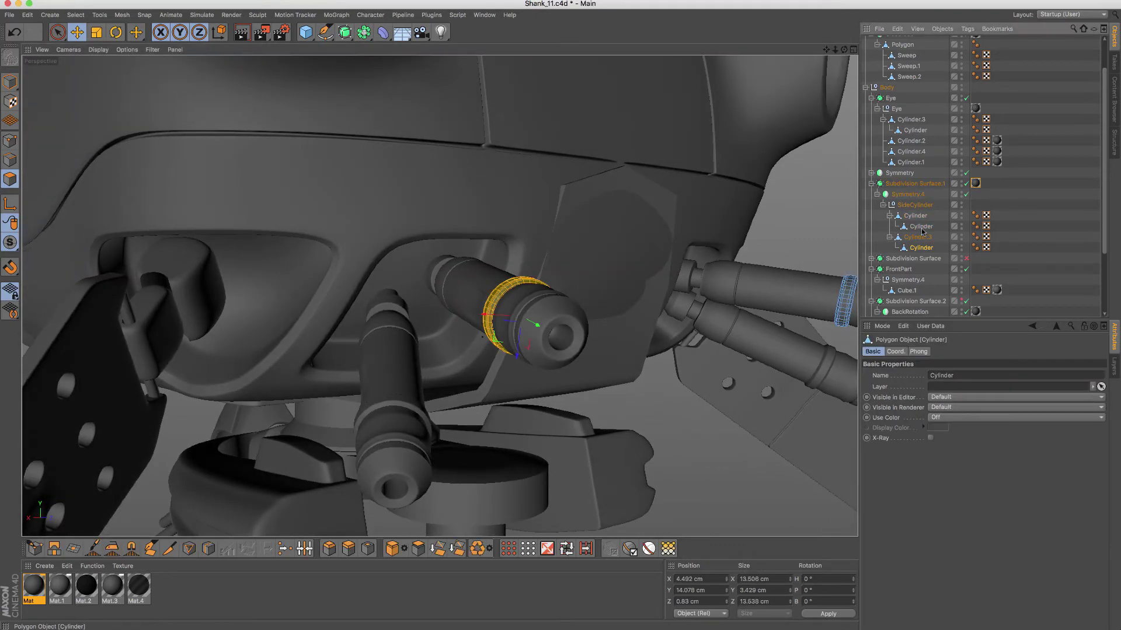
pyautogui.scroll(-5, 591, 226)
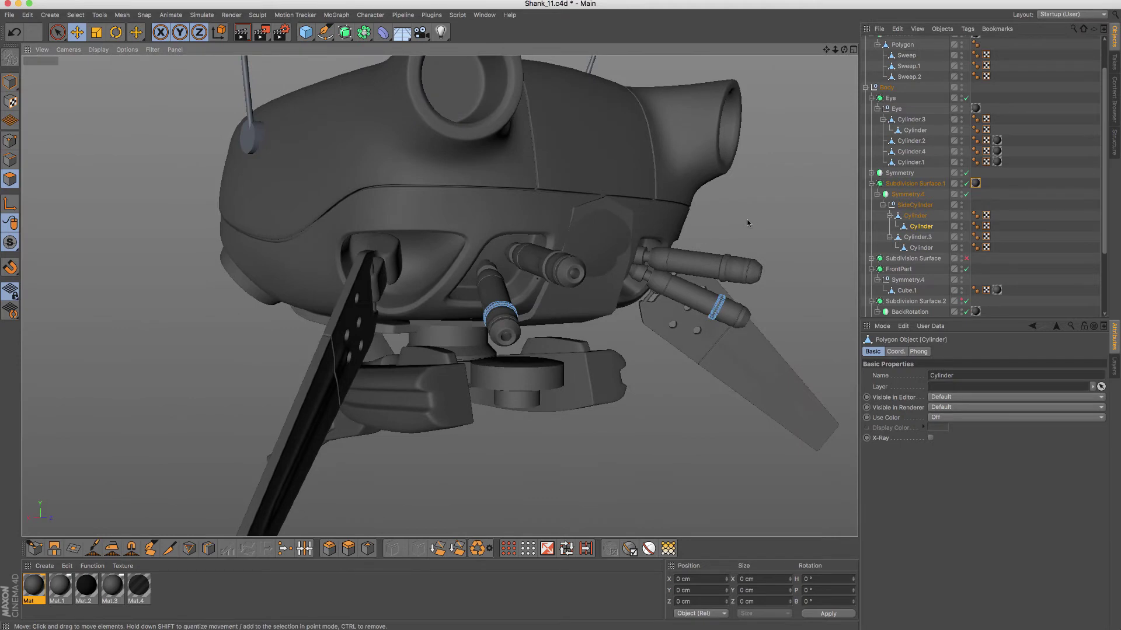
pyautogui.keyDown('alt'); pyautogui.moveTo(447, 255); pyautogui.dragTo(554, 275); pyautogui.keyUp('alt')
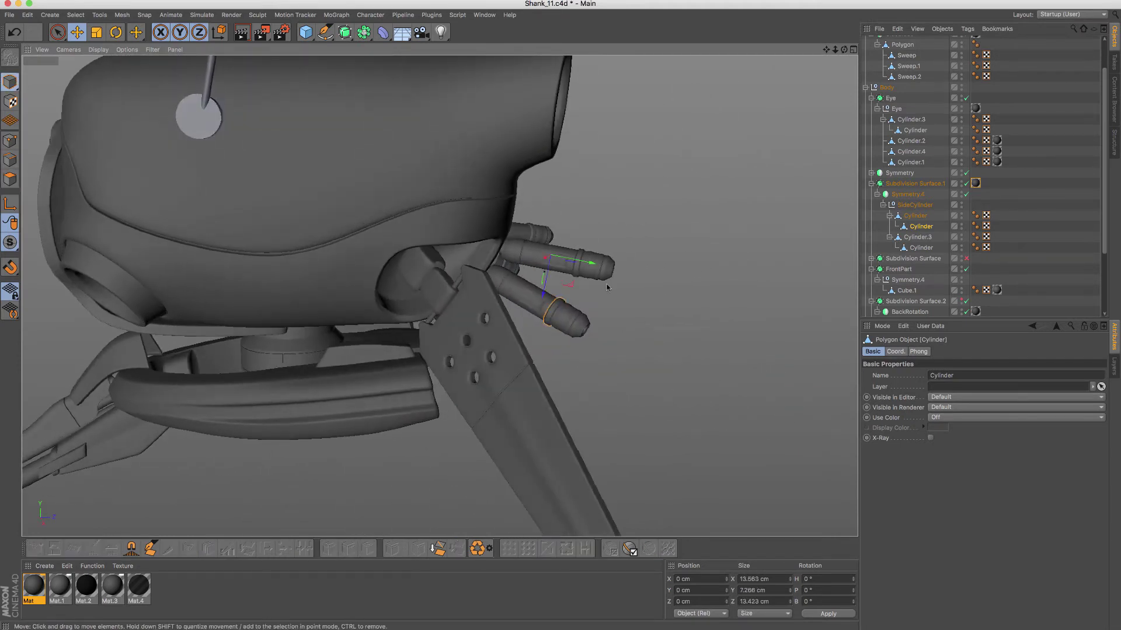
pyautogui.click(617, 317)
pyautogui.moveTo(626, 288)
pyautogui.keyDown('alt'); pyautogui.mouseDown()
pyautogui.moveTo(616, 316)
pyautogui.moveTo(547, 257)
pyautogui.moveTo(541, 232)
pyautogui.mouseUp(); pyautogui.keyUp('alt')
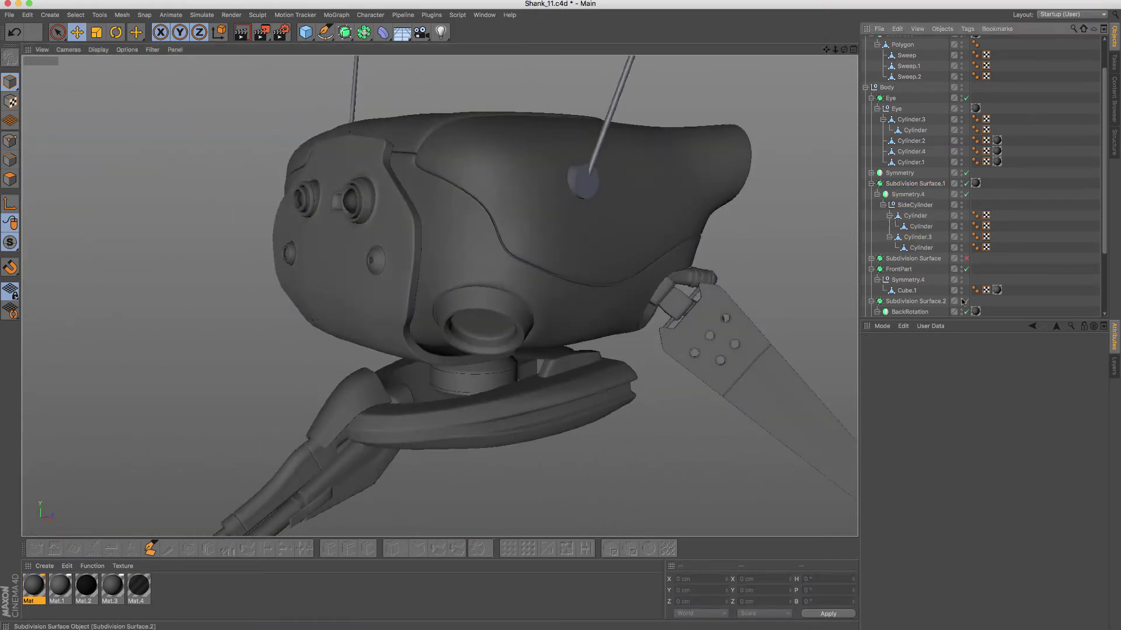
pyautogui.scroll(-5, 519, 195)
pyautogui.moveTo(518, 195)
pyautogui.keyDown('alt'); pyautogui.mouseDown()
pyautogui.moveTo(468, 208)
pyautogui.moveTo(551, 212)
pyautogui.moveTo(450, 175)
pyautogui.moveTo(546, 167)
pyautogui.moveTo(222, 174)
pyautogui.moveTo(202, 160)
pyautogui.moveTo(265, 192)
pyautogui.moveTo(282, 215)
pyautogui.moveTo(353, 191)
pyautogui.moveTo(373, 280)
pyautogui.mouseUp(); pyautogui.keyUp('alt')
pyautogui.click(380, 294)
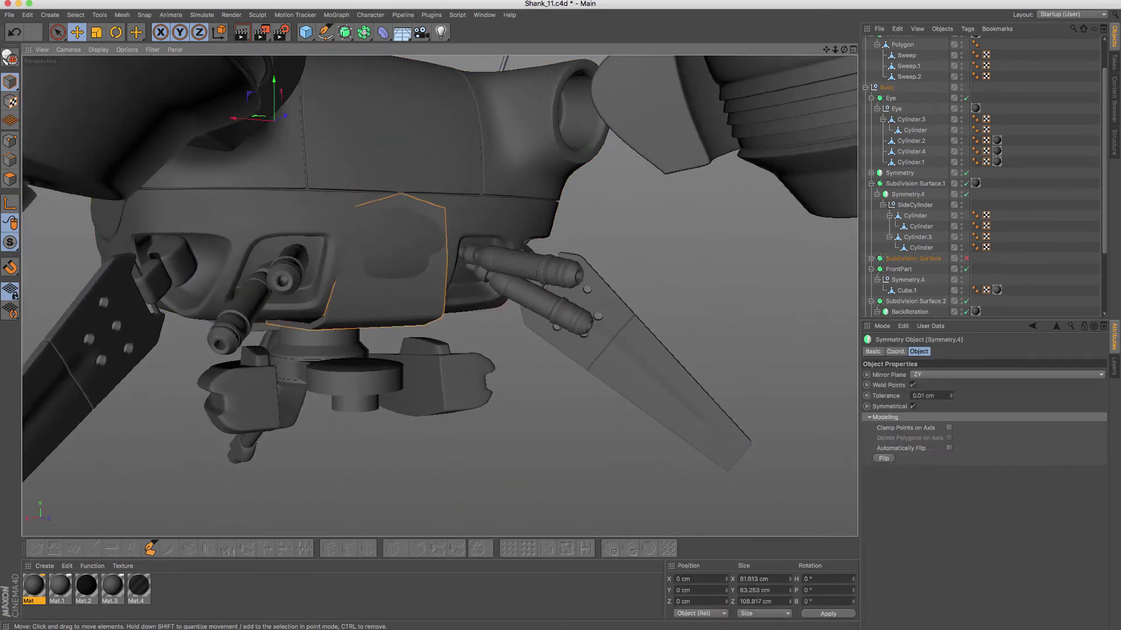
# Step: Select the front panel mesh Cube.1 in Points mode with box selection
pyautogui.click(10, 141)
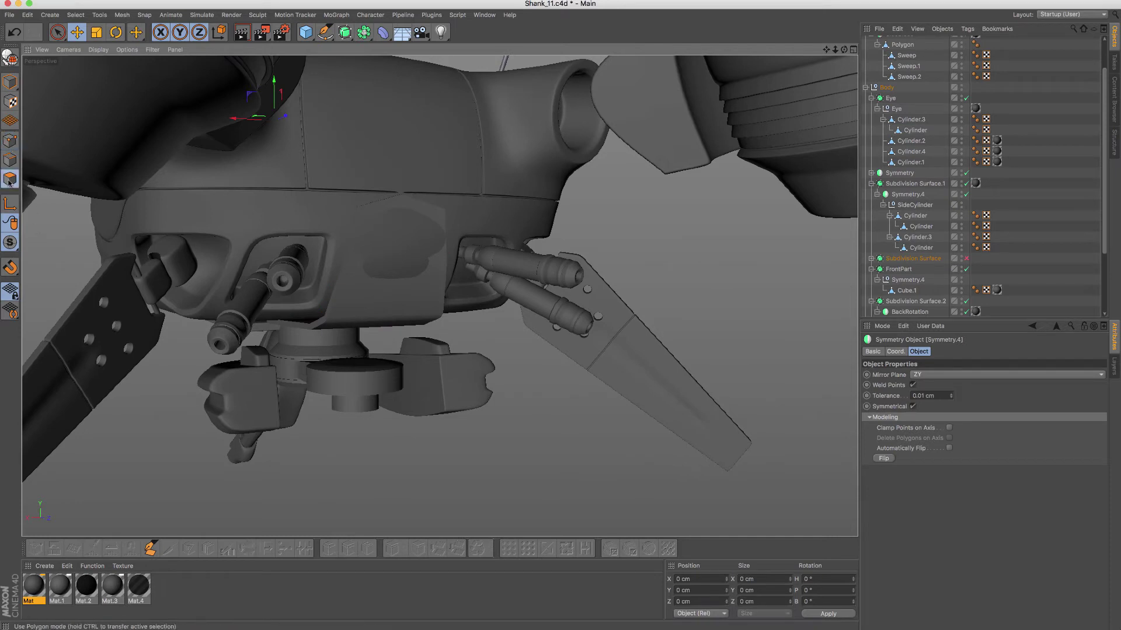
pyautogui.click(401, 298)
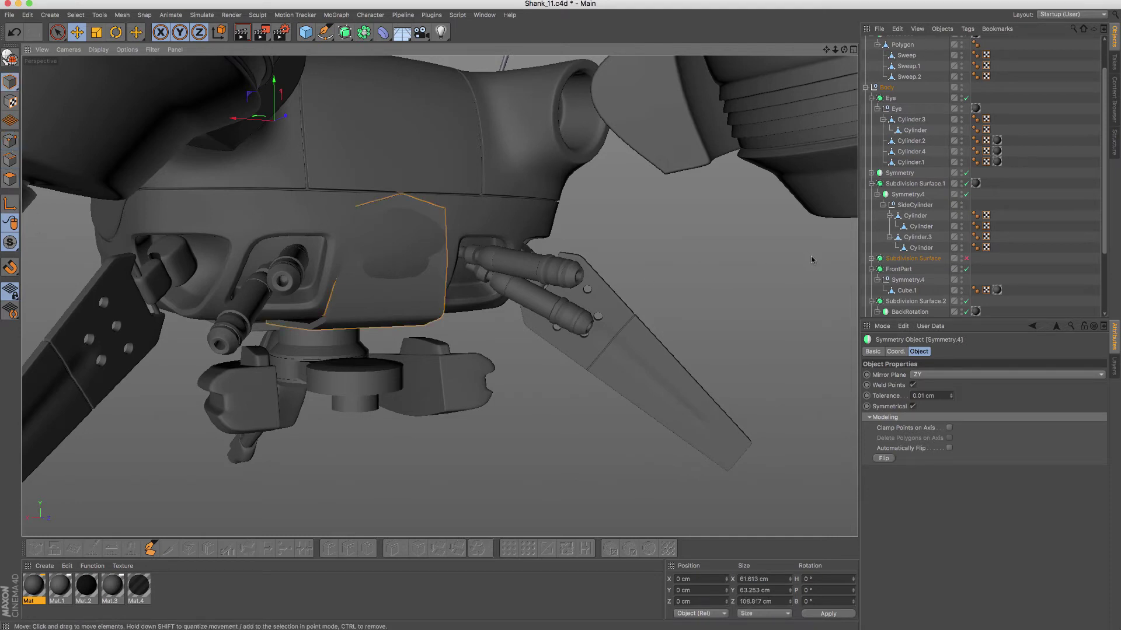
pyautogui.click(871, 258)
pyautogui.click(896, 280)
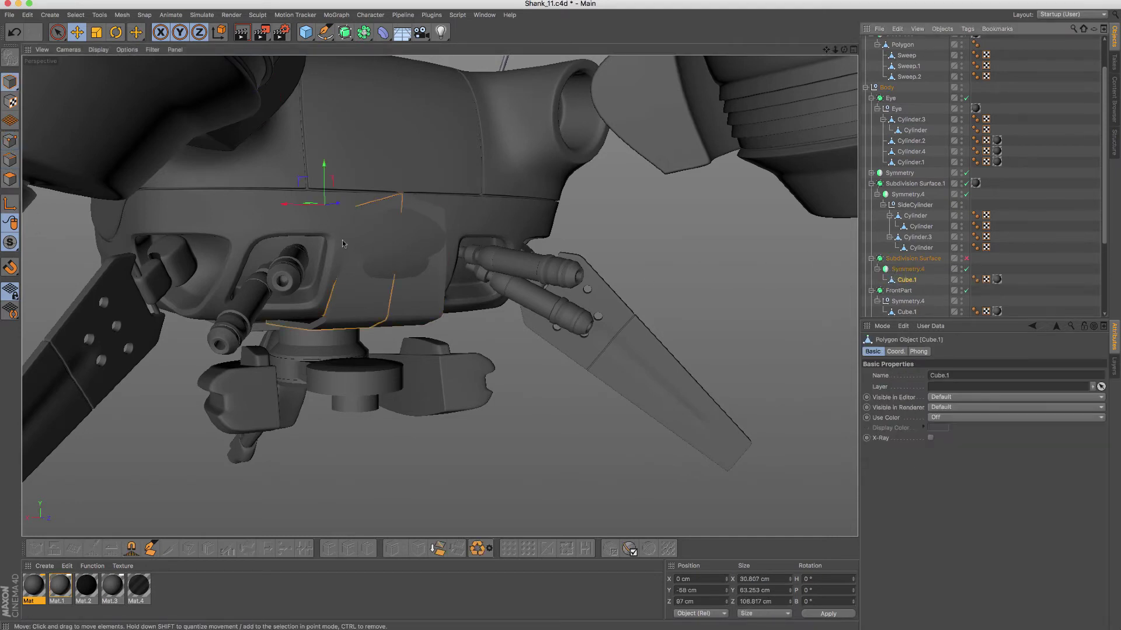
pyautogui.click(11, 140)
pyautogui.scroll(5, 403, 257)
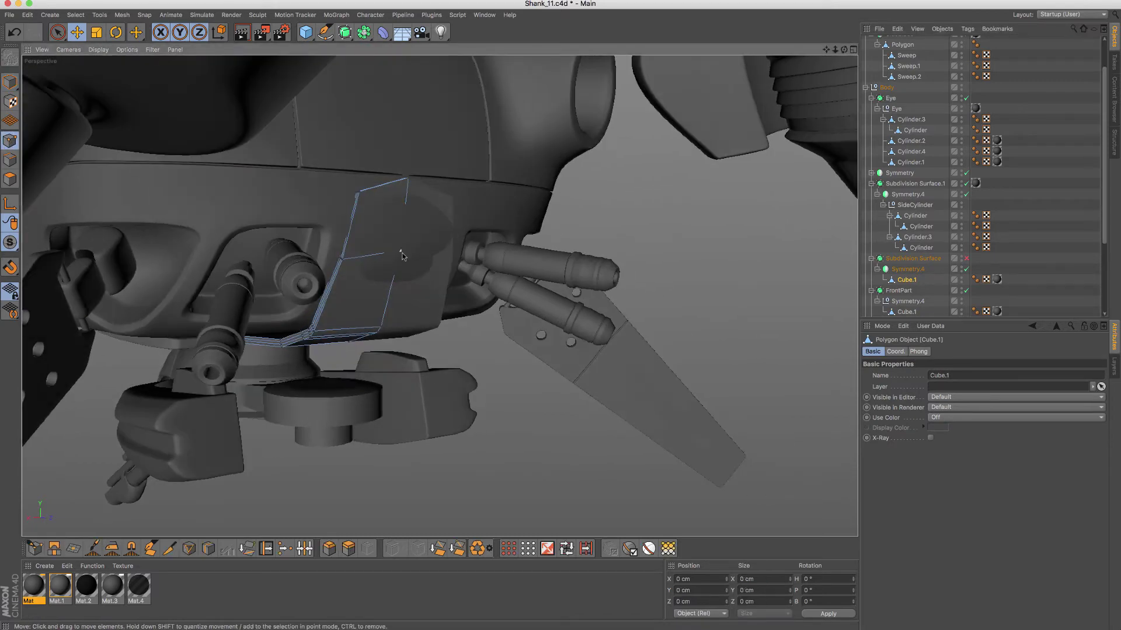
pyautogui.press('0')
# Step: Raise the panel's top points slightly, previewing the result with smoothing
pyautogui.moveTo(466, 161)
pyautogui.mouseDown()
pyautogui.moveTo(344, 270)
pyautogui.moveTo(312, 283)
pyautogui.mouseUp()
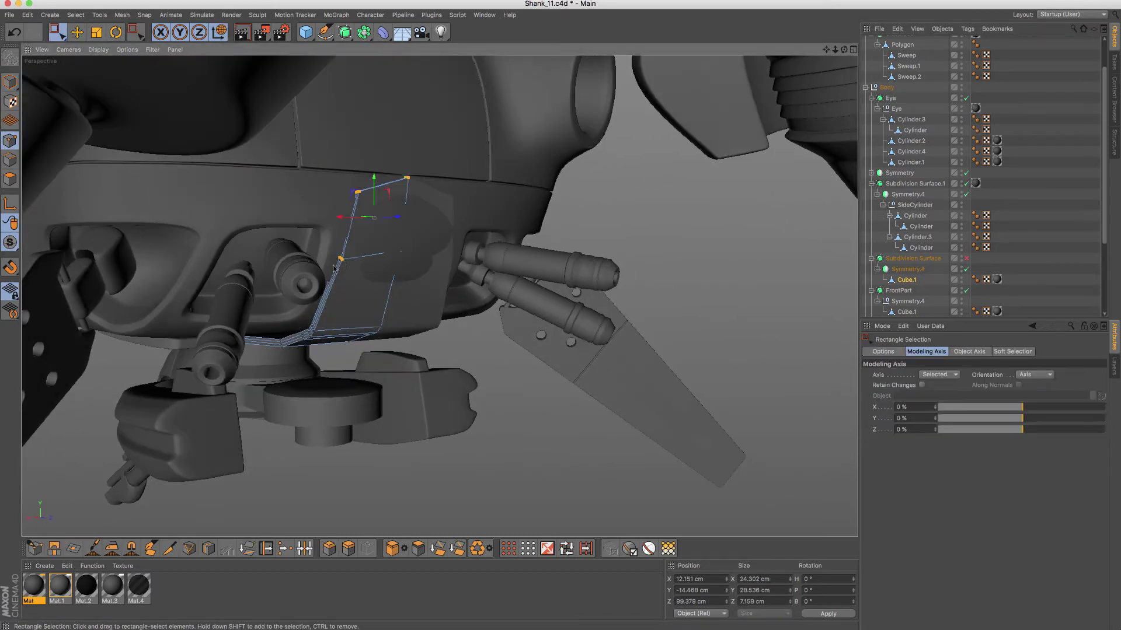
pyautogui.moveTo(329, 224)
pyautogui.keyDown('alt'); pyautogui.mouseDown()
pyautogui.moveTo(403, 221)
pyautogui.moveTo(299, 235)
pyautogui.mouseUp(); pyautogui.keyUp('alt')
pyautogui.scroll(2, 439, 269)
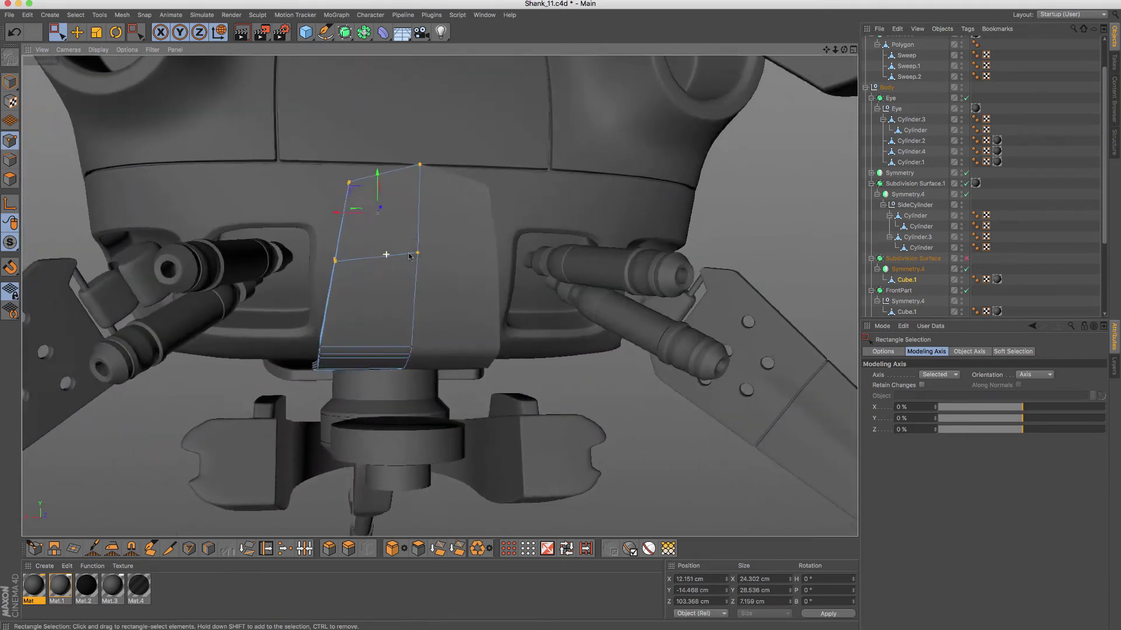
pyautogui.scroll(2, 439, 269)
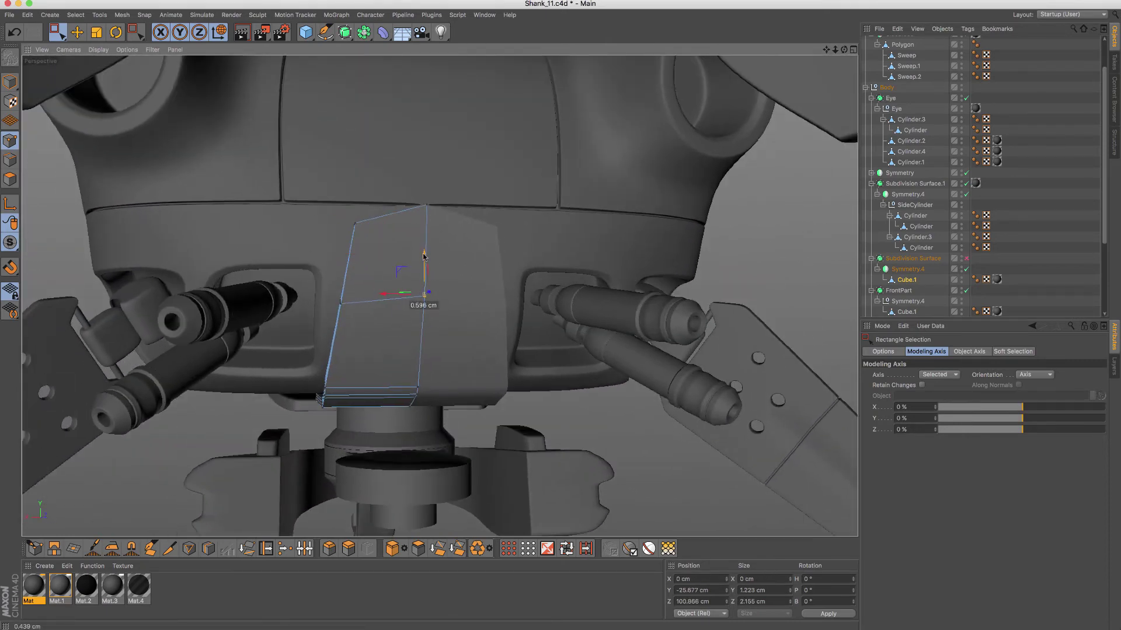
pyautogui.moveTo(442, 223); pyautogui.dragTo(406, 163)
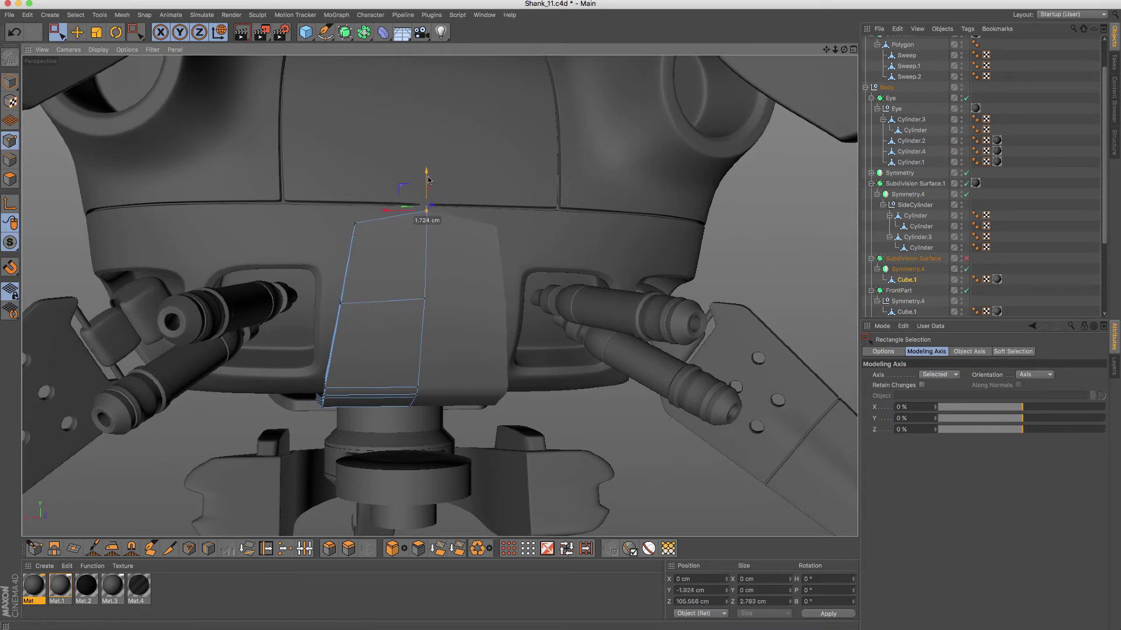
pyautogui.moveTo(327, 179); pyautogui.dragTo(365, 257)
pyautogui.press('q')
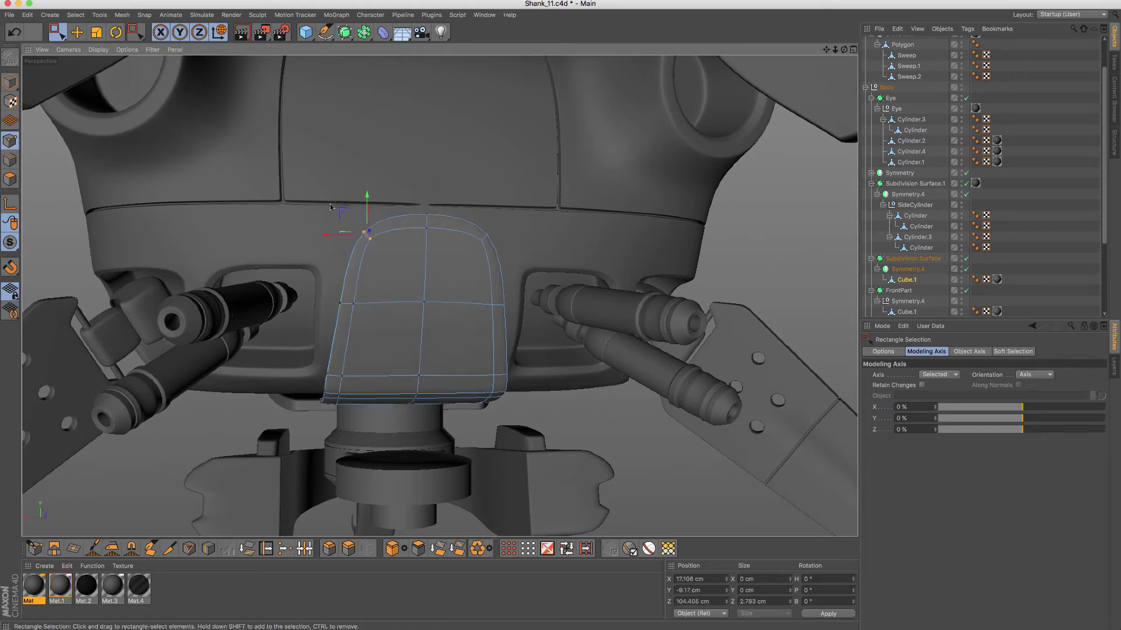
pyautogui.press('q')
pyautogui.moveTo(331, 207)
pyautogui.keyDown('alt'); pyautogui.mouseDown()
pyautogui.moveTo(391, 253)
pyautogui.moveTo(376, 269)
pyautogui.mouseUp(); pyautogui.keyUp('alt')
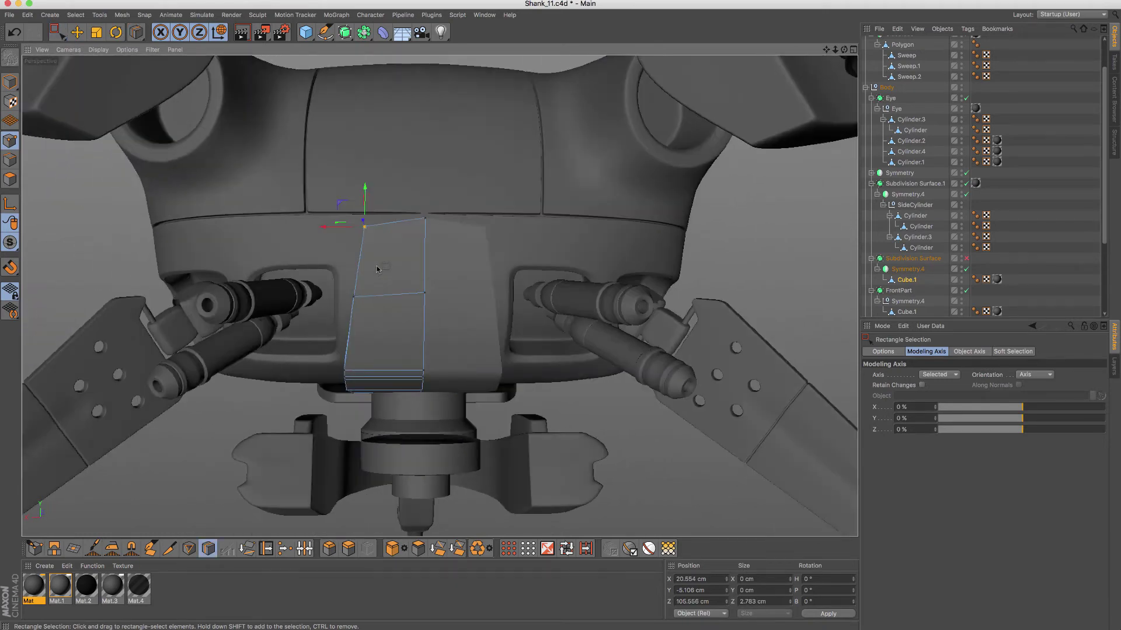
# Step: Cut three vertical edge loops across Cube.1 and add a horizontal loop near its top
pyautogui.press('k')
pyautogui.press('l')
pyautogui.scroll(3, 428, 248)
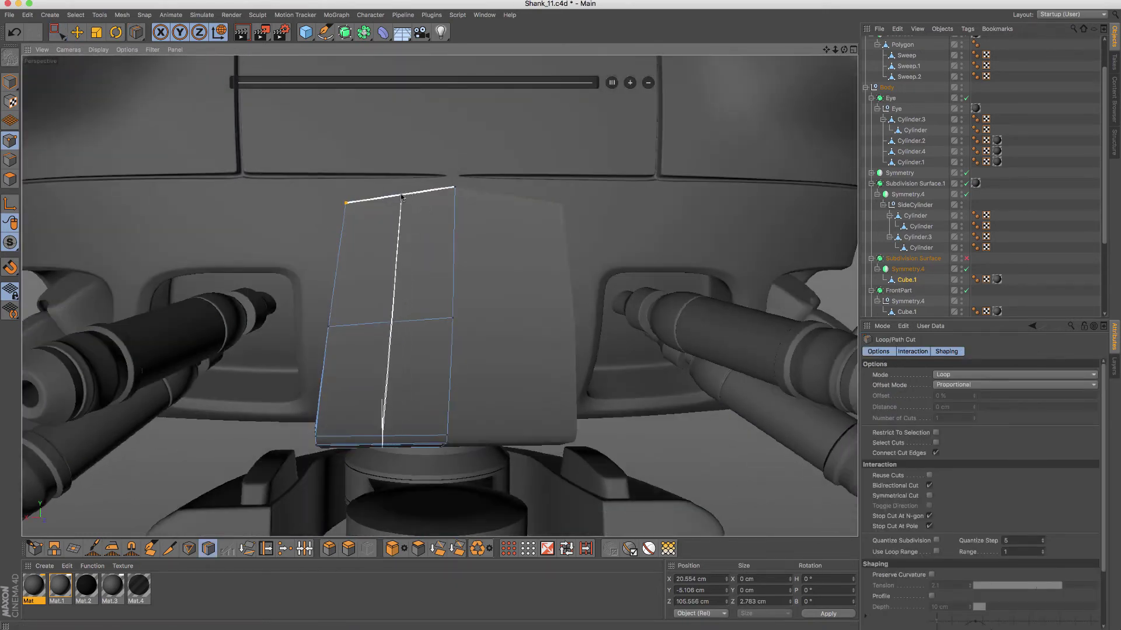
pyautogui.click(399, 198)
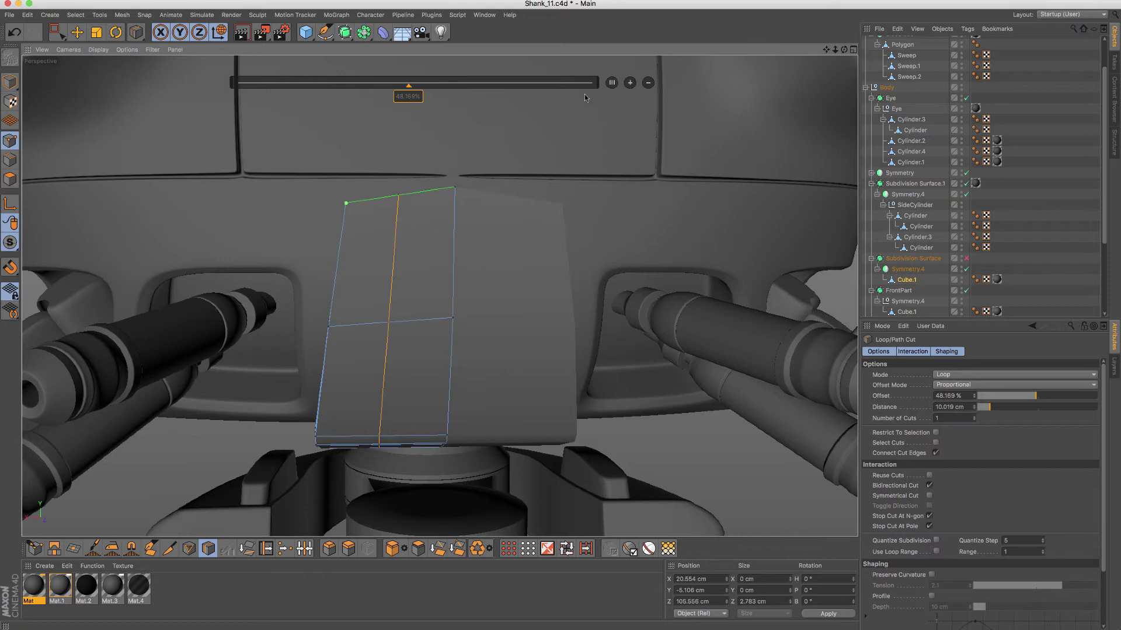
pyautogui.click(630, 83)
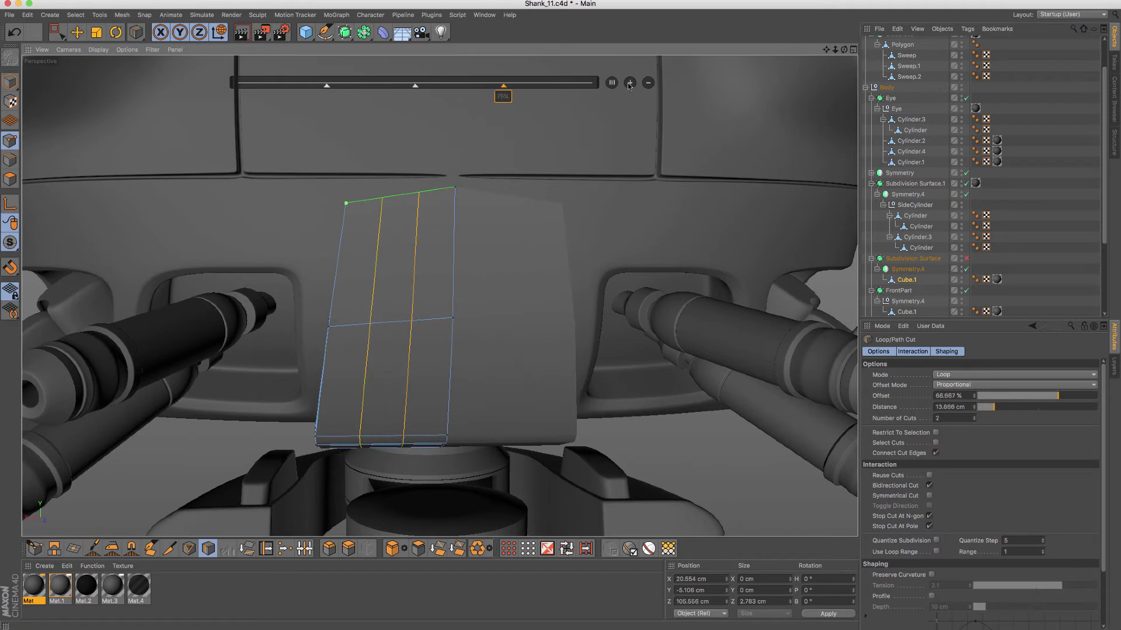
pyautogui.click(451, 240)
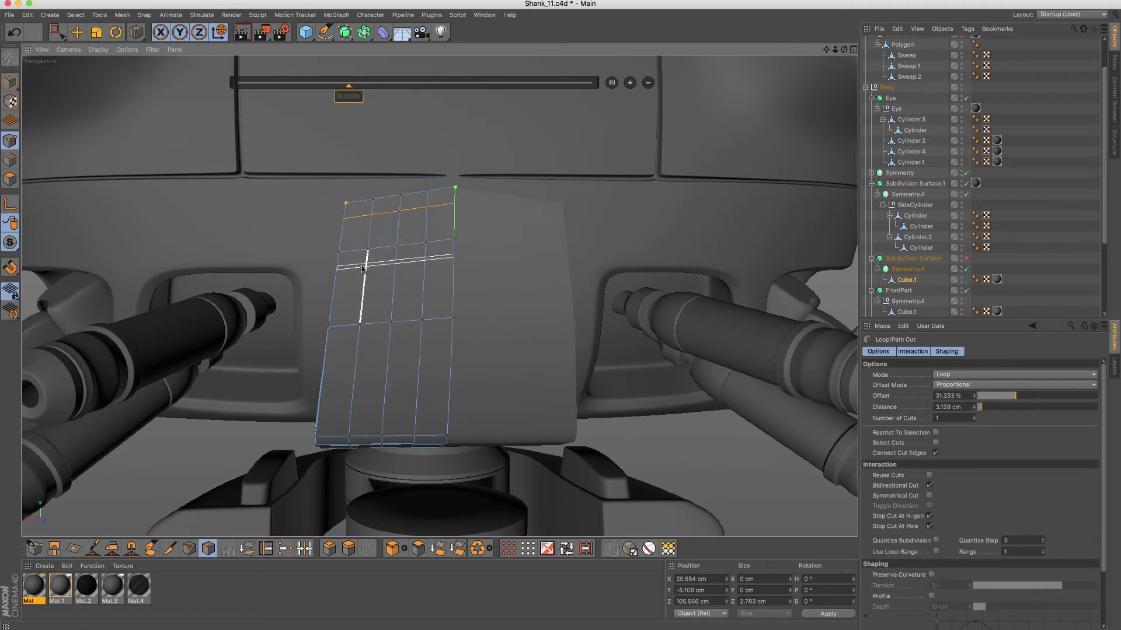
pyautogui.hotkey('ctrl', 'z')
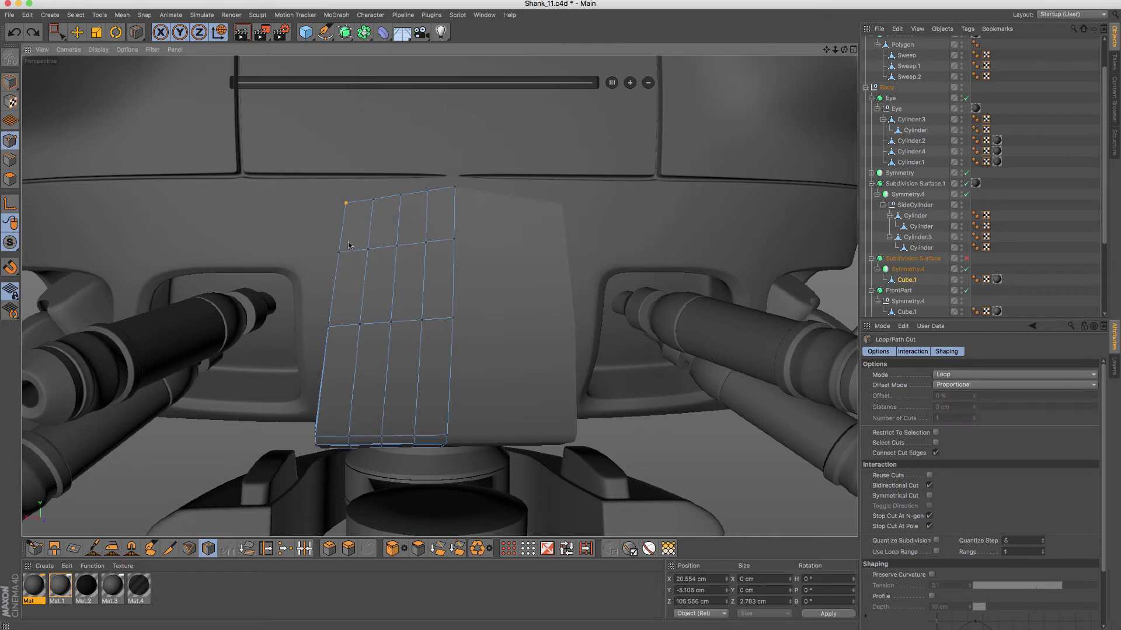
pyautogui.click(337, 266)
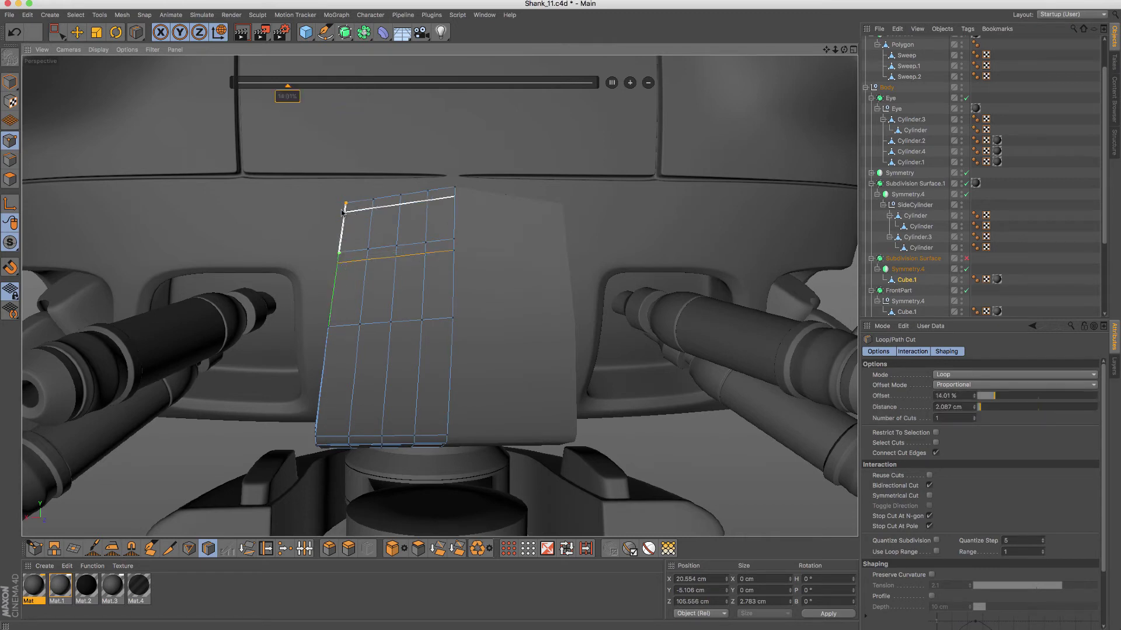
pyautogui.press('space')
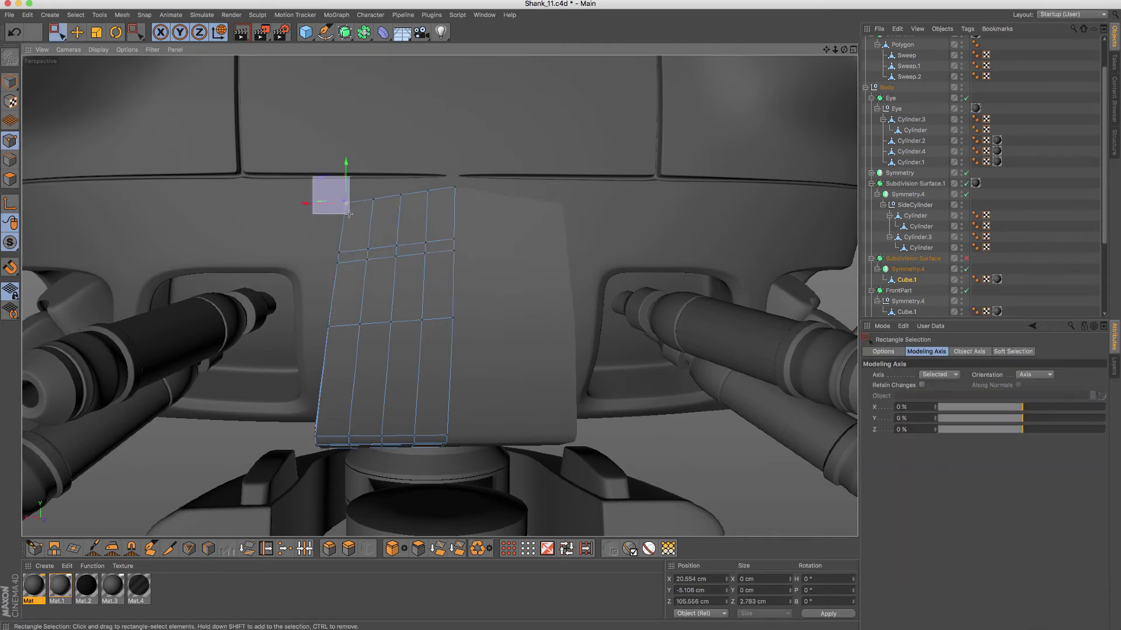
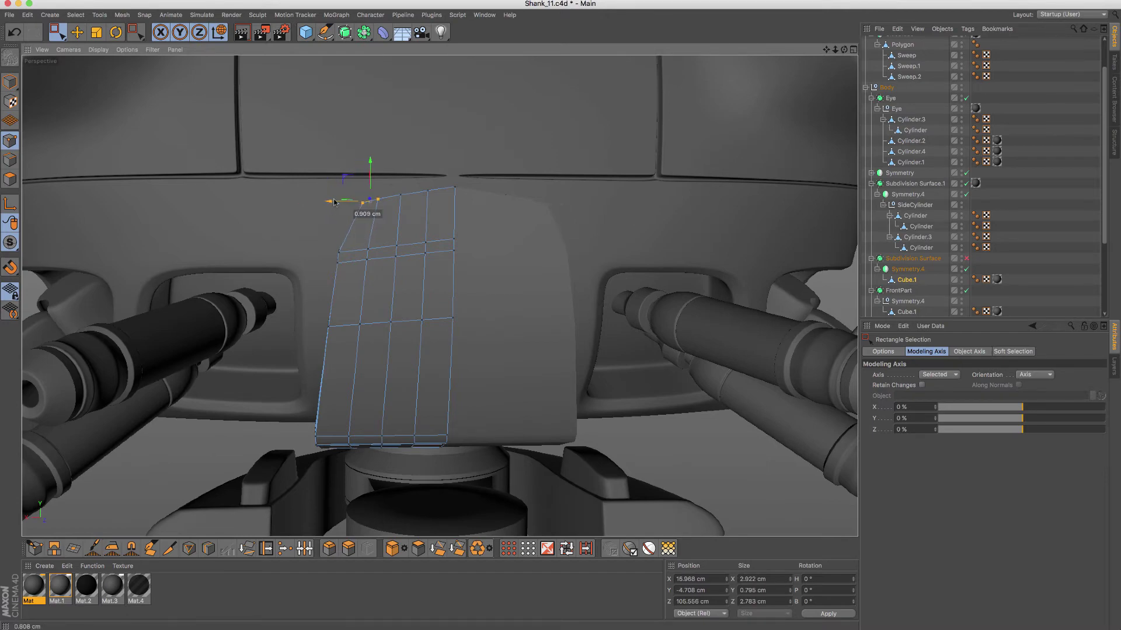
# Step: Cut an edge loop at about 89% near Cube.1's top edge and restore smoothing
pyautogui.keyDown('alt'); pyautogui.moveTo(334, 202); pyautogui.dragTo(358, 212); pyautogui.keyUp('alt')
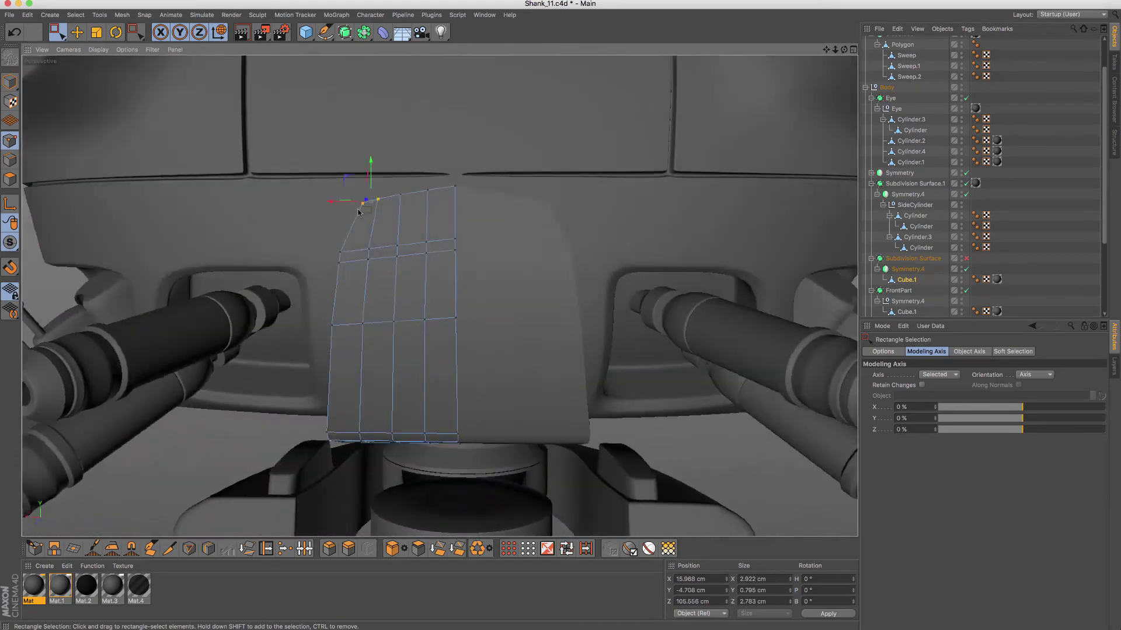
pyautogui.press('space')
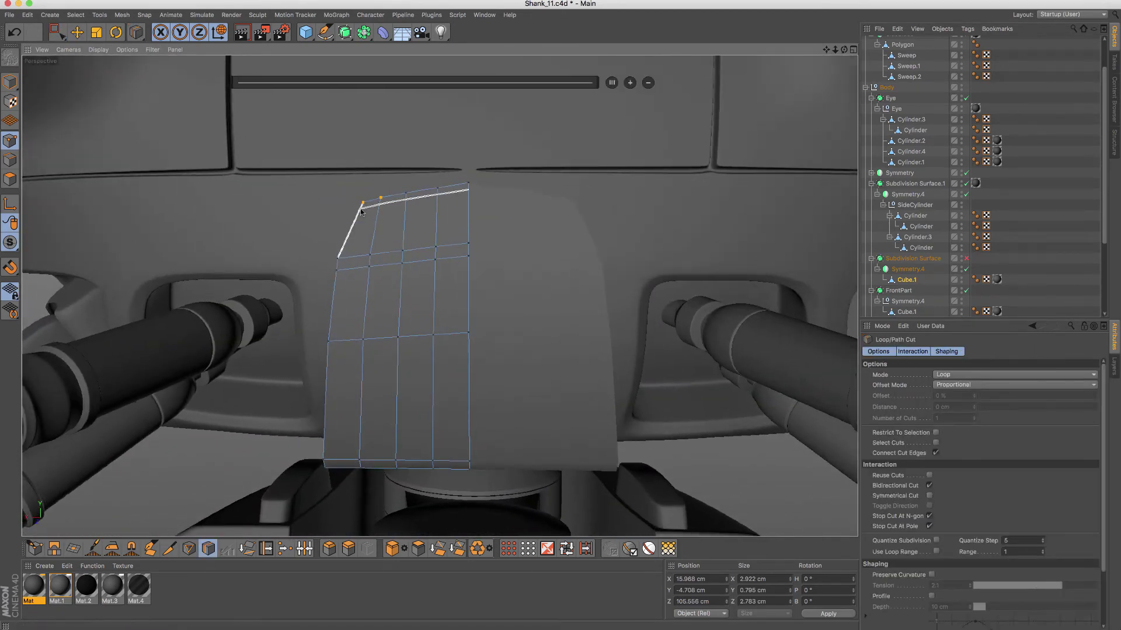
pyautogui.click(357, 221)
pyautogui.press('q')
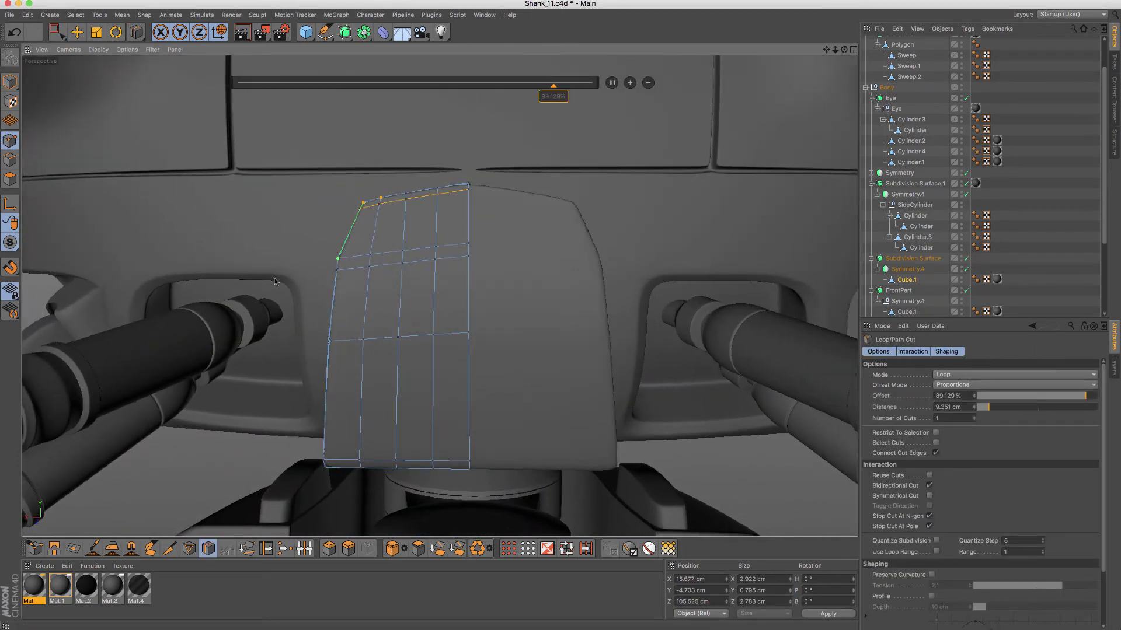
pyautogui.moveTo(373, 220)
pyautogui.keyDown('alt'); pyautogui.mouseDown()
pyautogui.moveTo(412, 213)
pyautogui.moveTo(343, 285)
pyautogui.moveTo(134, 175)
pyautogui.moveTo(400, 245)
pyautogui.mouseUp(); pyautogui.keyUp('alt')
pyautogui.press('q')
pyautogui.press('space')
pyautogui.scroll(5, 445, 211)
# Step: Select the Body's Cube mesh in the hierarchy and clear its element selection
pyautogui.scroll(1, 521, 240)
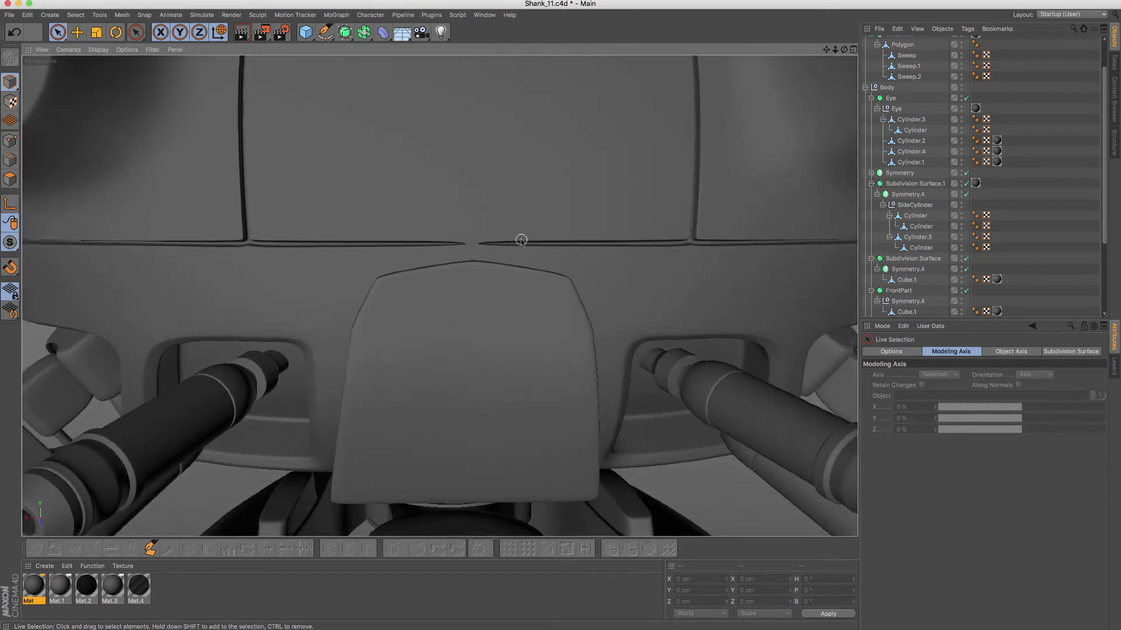
pyautogui.click(499, 208)
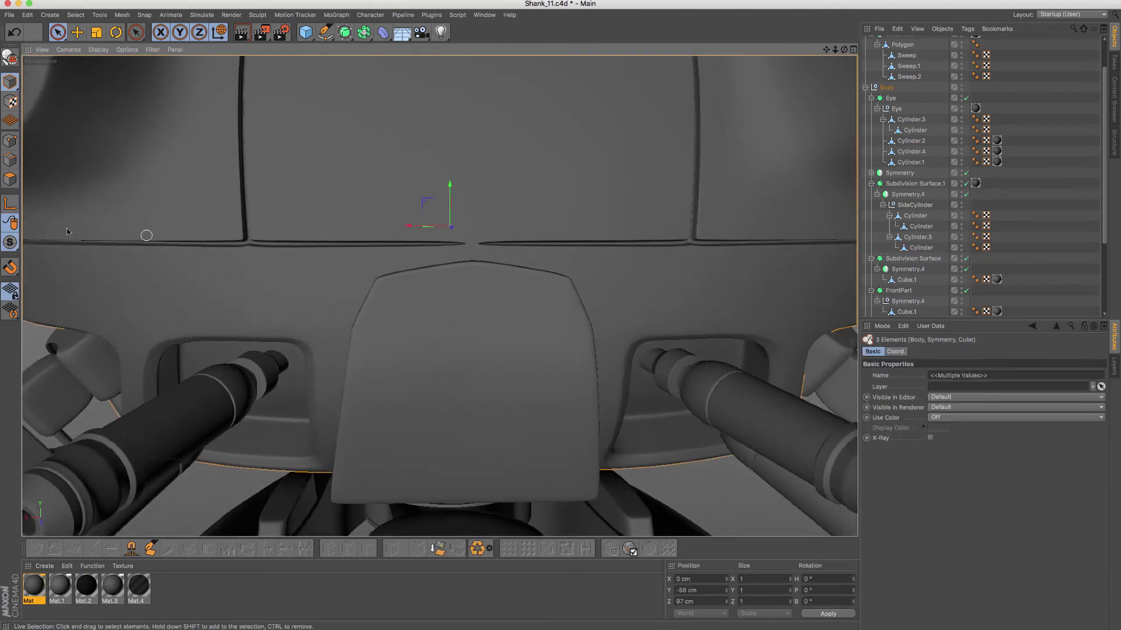
pyautogui.click(13, 178)
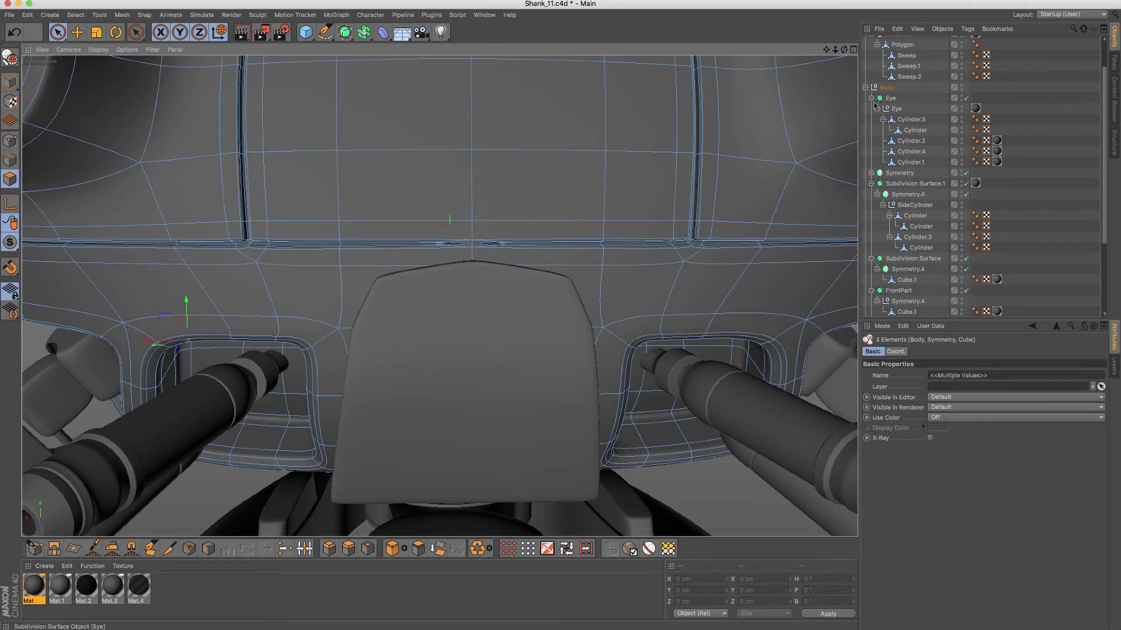
pyautogui.click(902, 120)
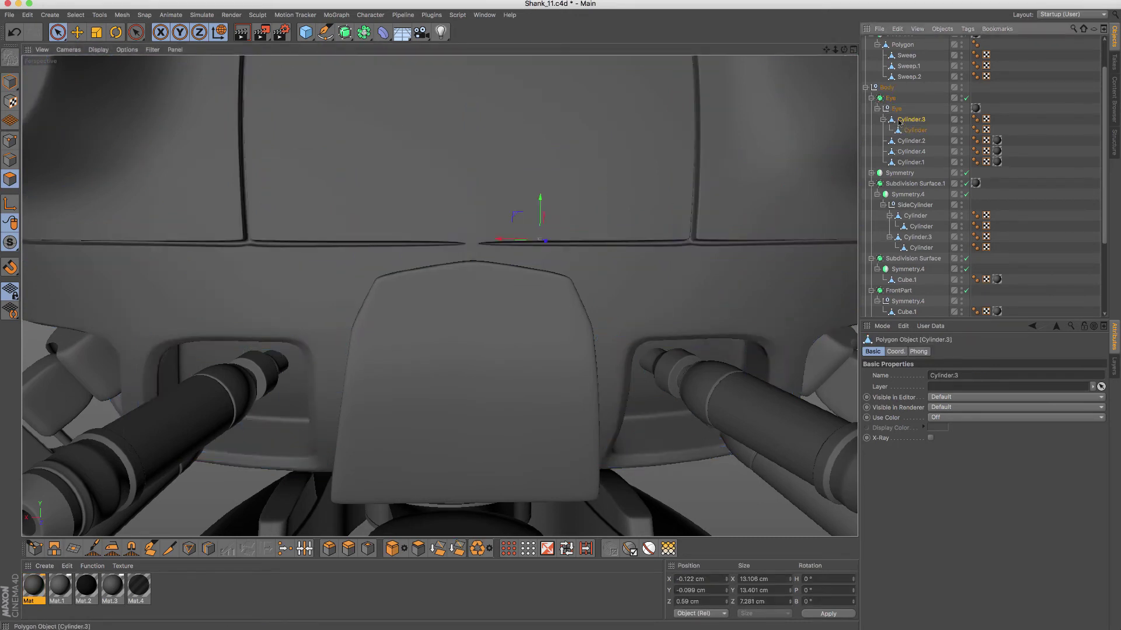
pyautogui.click(891, 109)
pyautogui.scroll(-5, 900, 230)
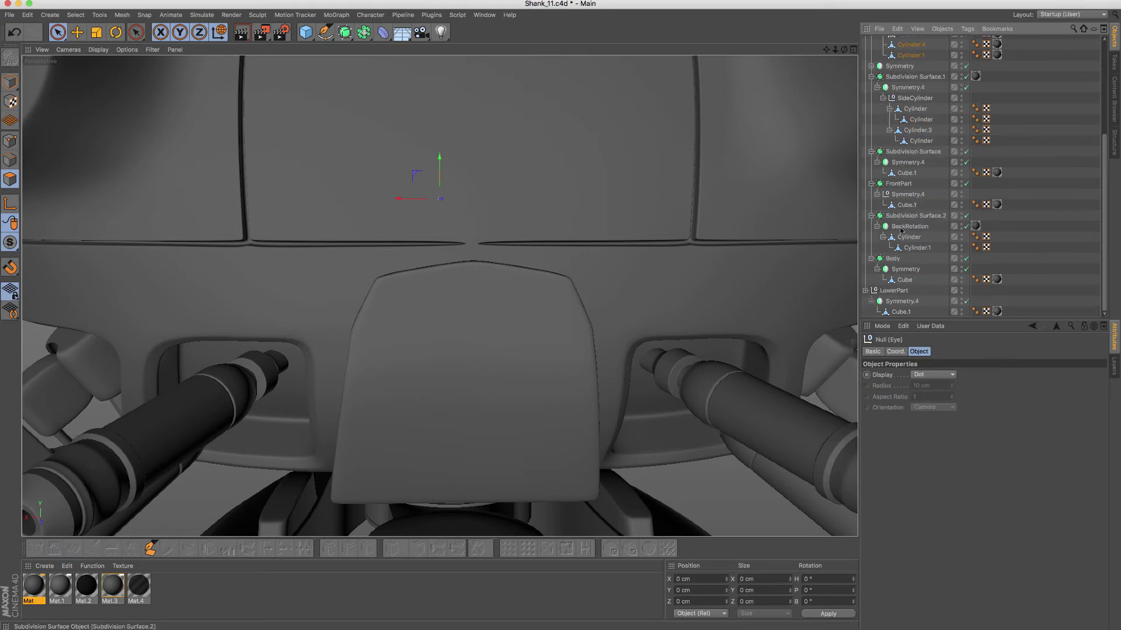
pyautogui.click(903, 280)
pyautogui.scroll(3, 388, 237)
pyautogui.scroll(3, 481, 240)
pyautogui.scroll(2, 528, 241)
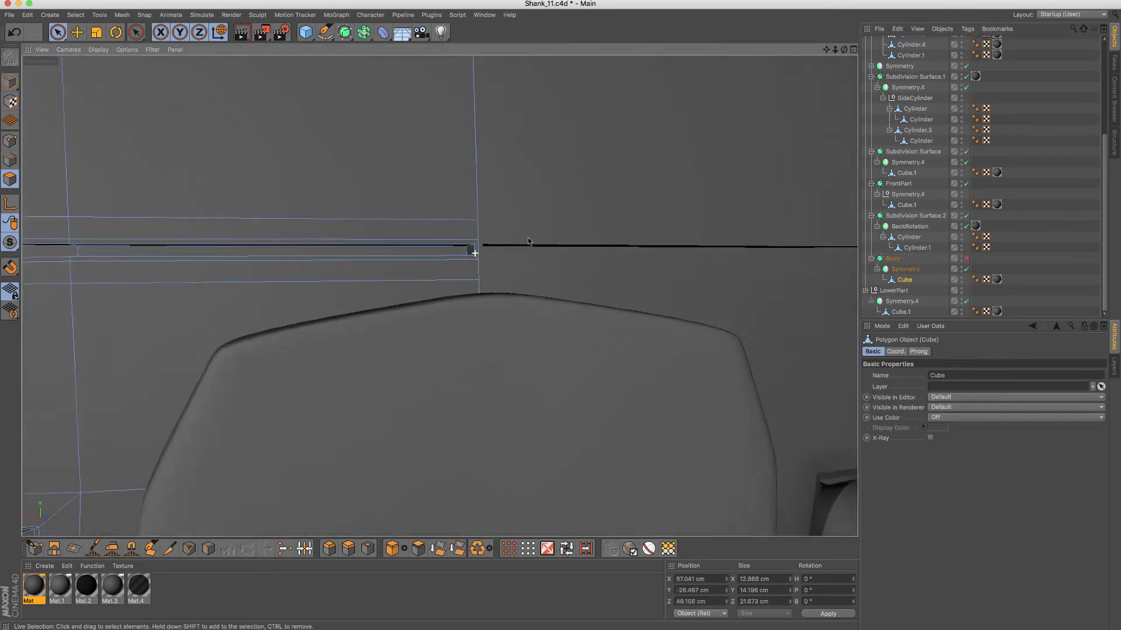
pyautogui.scroll(2, 484, 255)
pyautogui.click(473, 253)
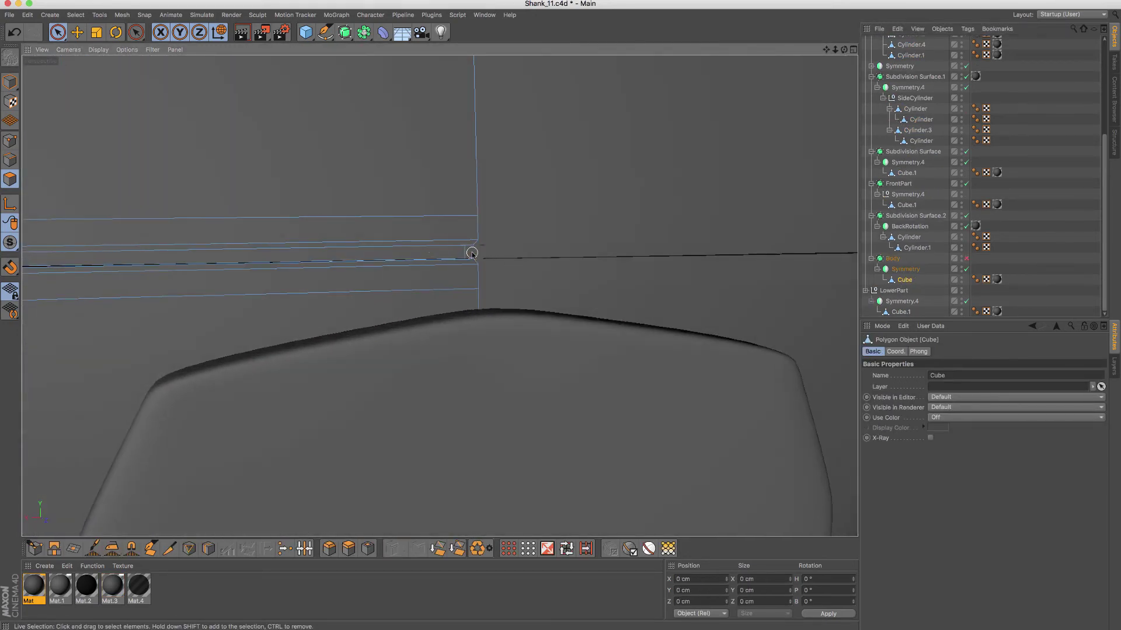
pyautogui.scroll(2, 467, 251)
# Step: Solo the body cube, turn off Symmetry, and box-select the centre-seam points
pyautogui.moveTo(10, 242); pyautogui.dragTo(58, 296)
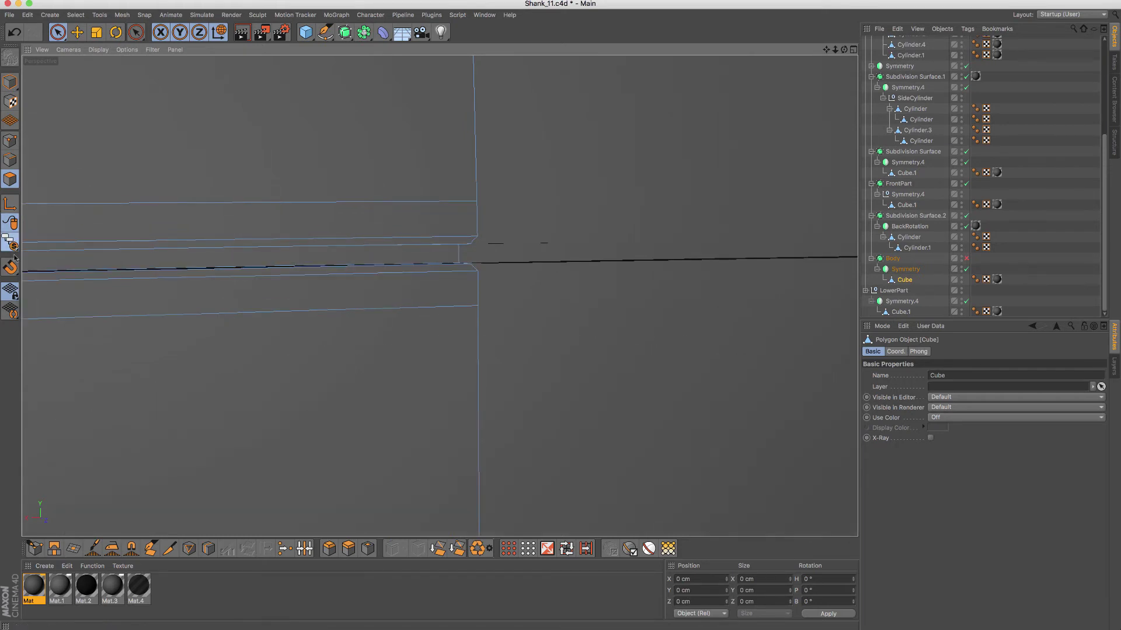
pyautogui.moveTo(9, 241); pyautogui.dragTo(13, 250)
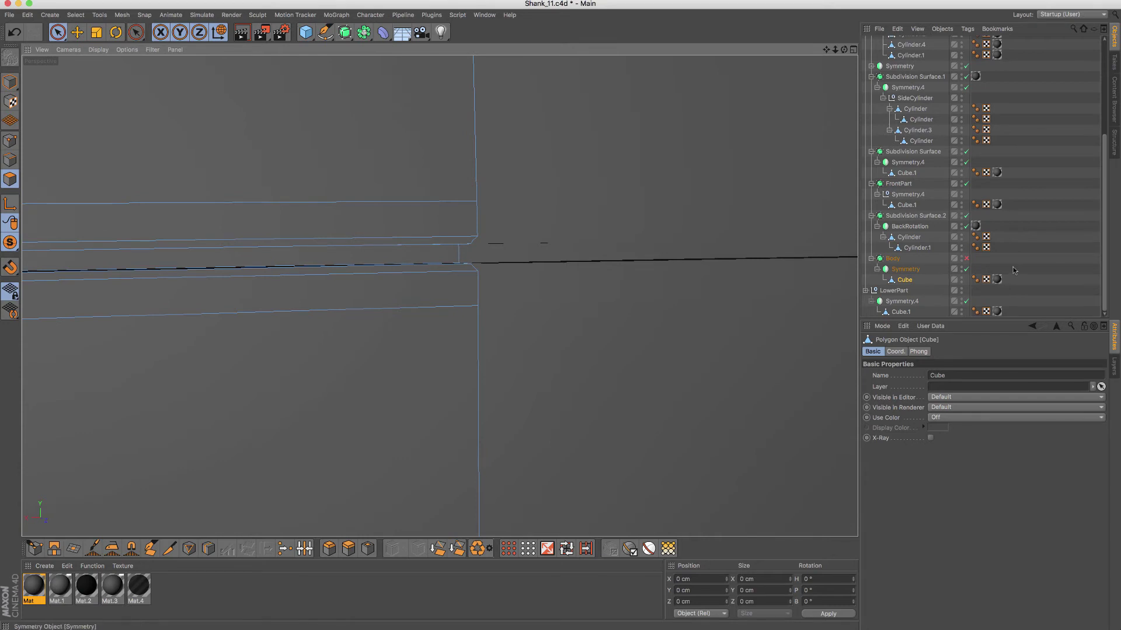
pyautogui.click(966, 269)
pyautogui.scroll(1, 517, 247)
pyautogui.scroll(1, 438, 295)
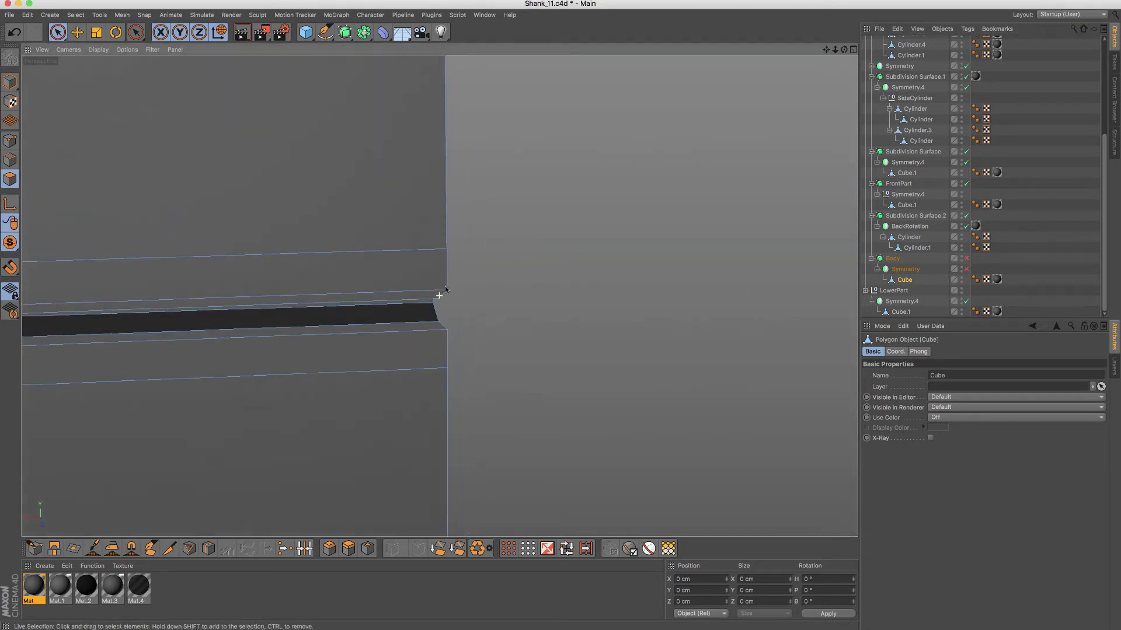
pyautogui.press('Return')
pyautogui.press('0')
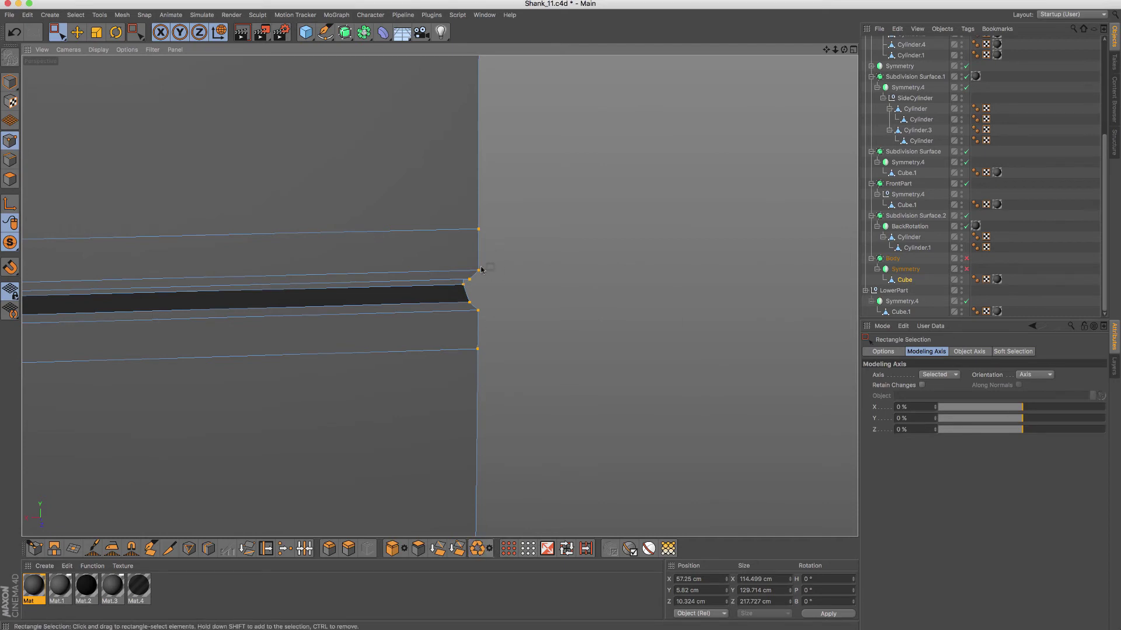
pyautogui.moveTo(482, 270)
pyautogui.keyDown('alt'); pyautogui.mouseDown()
pyautogui.moveTo(465, 227)
pyautogui.moveTo(448, 326)
pyautogui.moveTo(478, 263)
pyautogui.mouseUp(); pyautogui.keyUp('alt')
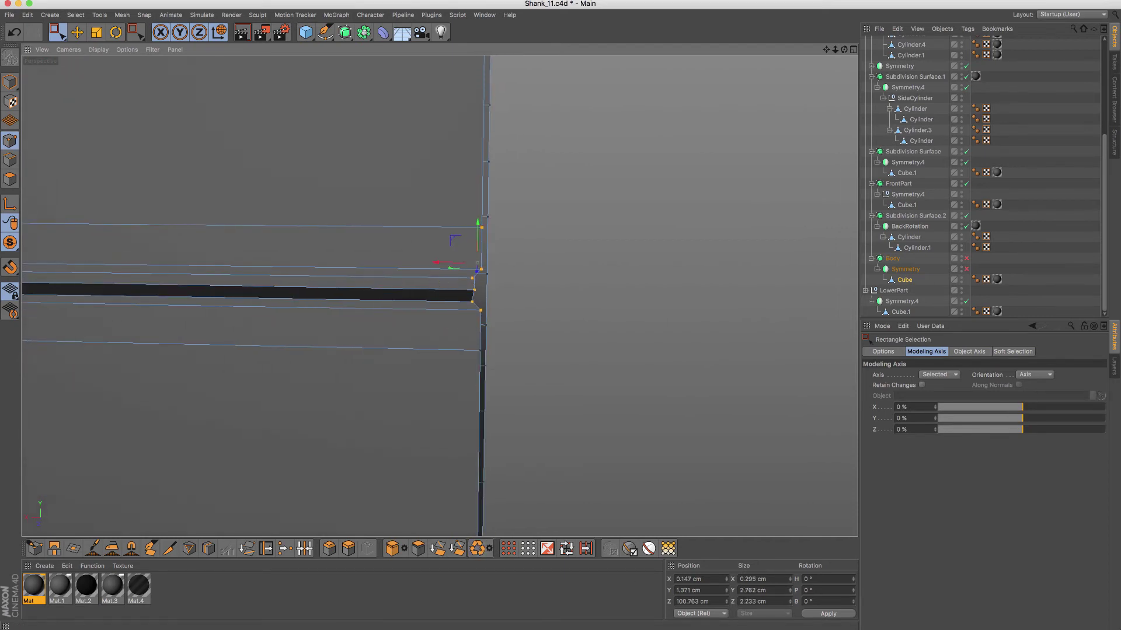
# Step: Set the seam points to Size X 0 and Position X 0, then re-enable Symmetry
pyautogui.click(752, 579)
pyautogui.write('0')
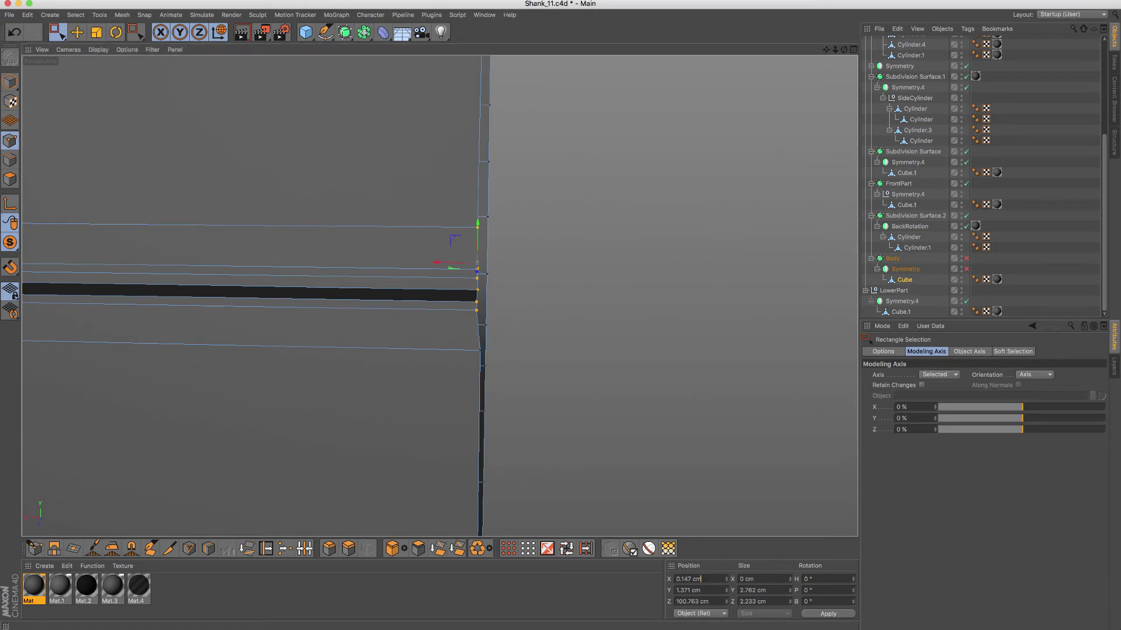
pyautogui.press('Delete')
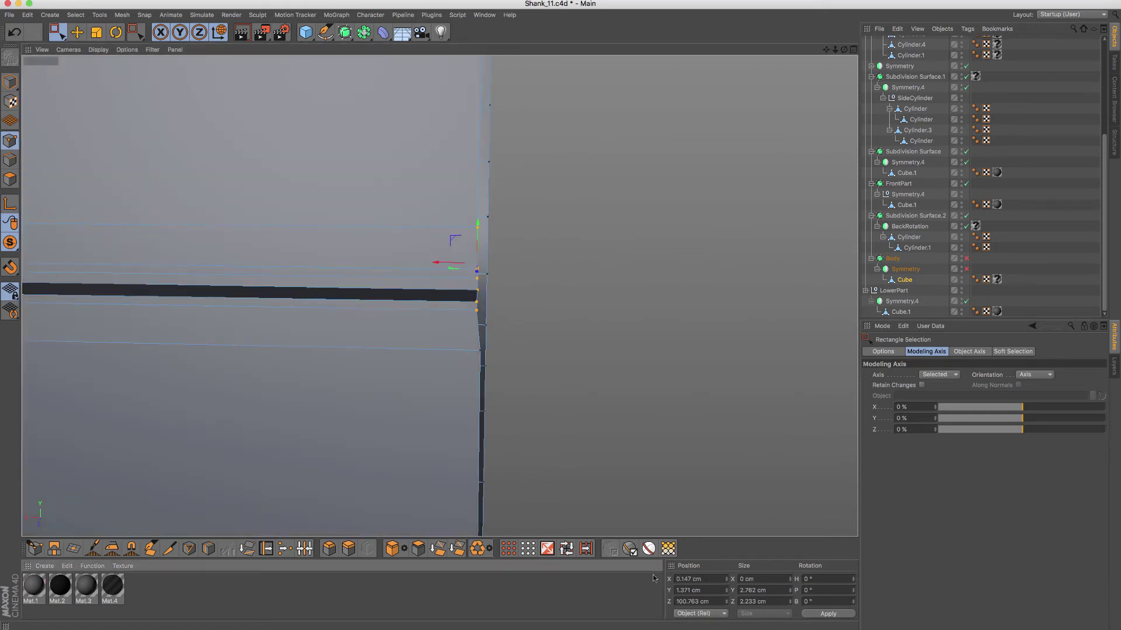
pyautogui.hotkey('ctrl', 'z')
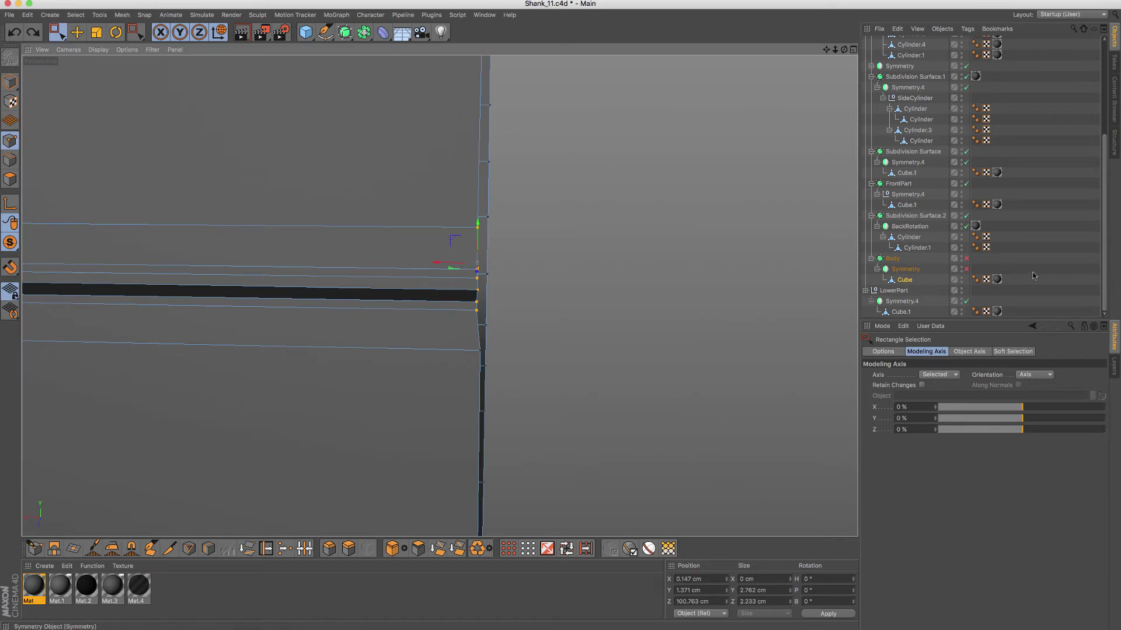
pyautogui.click(689, 579)
pyautogui.write('0')
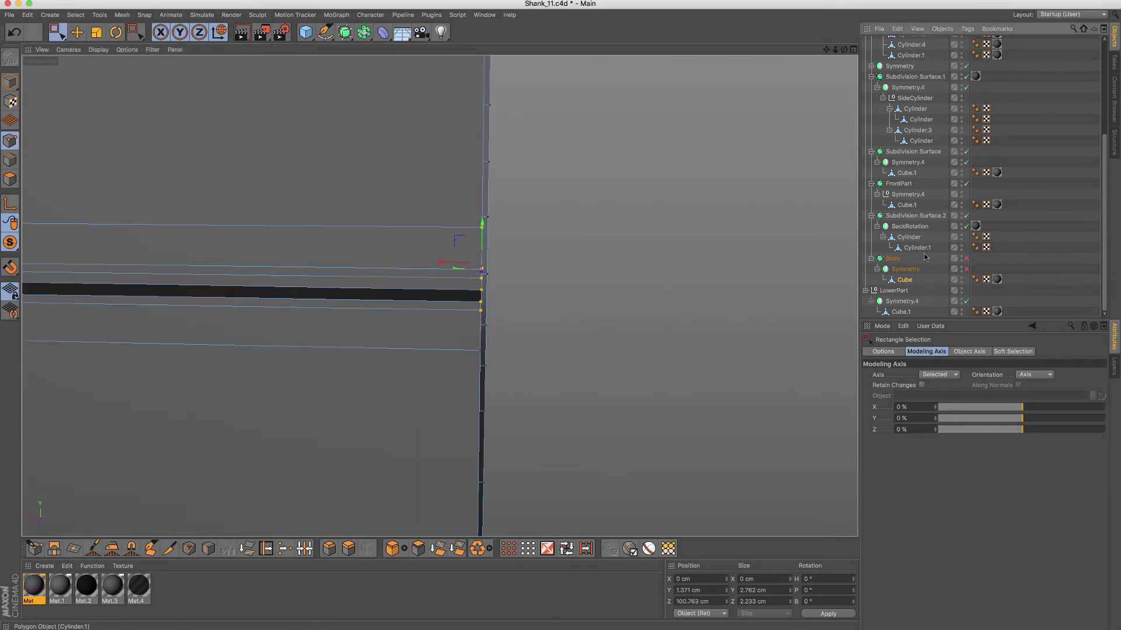
pyautogui.click(966, 269)
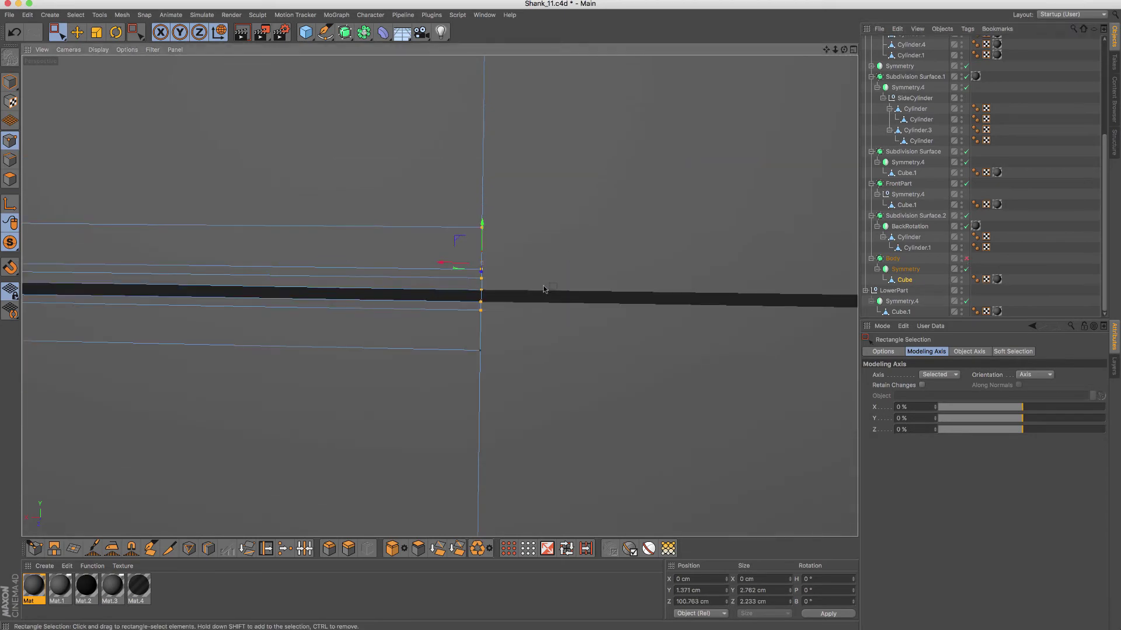
pyautogui.scroll(-5, 577, 242)
pyautogui.scroll(-3, 577, 242)
pyautogui.scroll(-4, 584, 257)
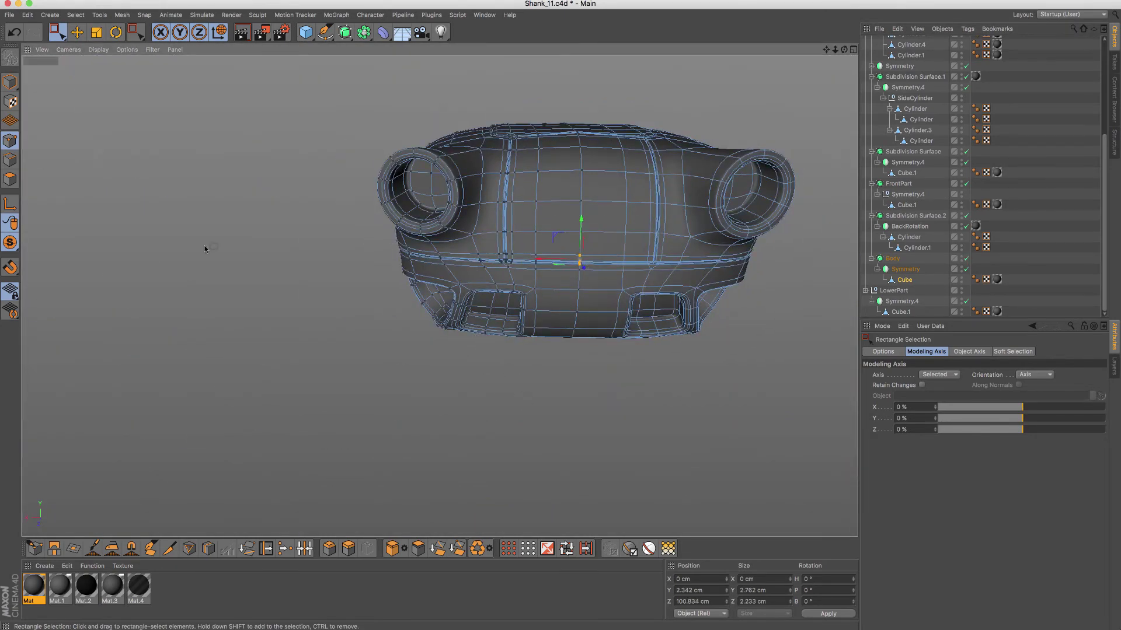
# Step: Show the full robot again and select the front panel's polygons with smoothing off
pyautogui.moveTo(10, 243); pyautogui.dragTo(64, 252)
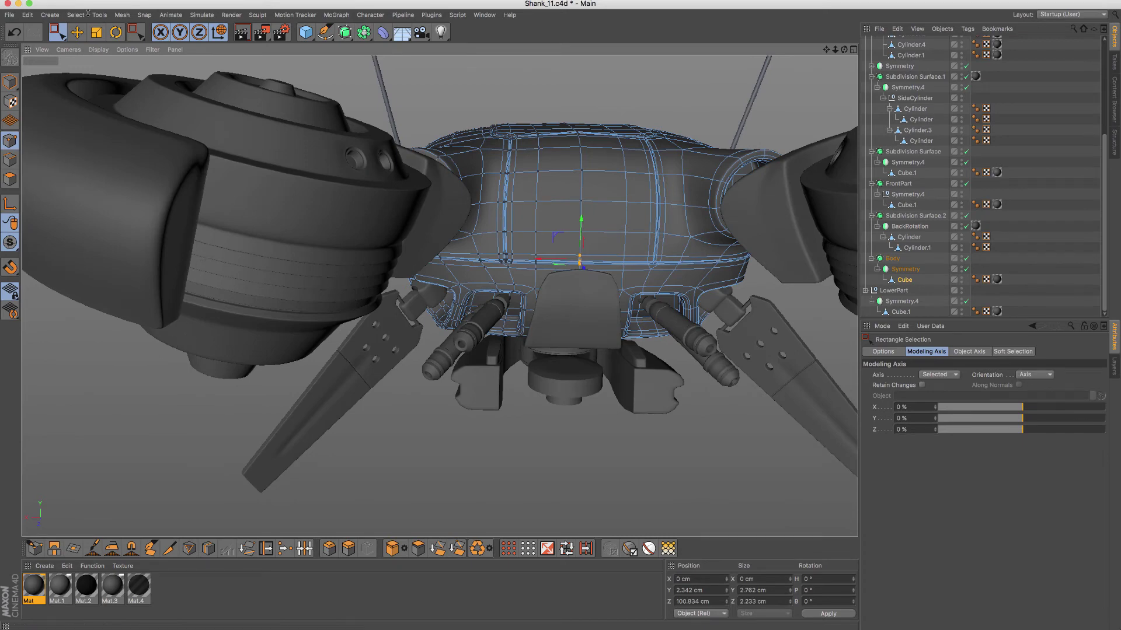
pyautogui.moveTo(58, 42); pyautogui.dragTo(93, 42)
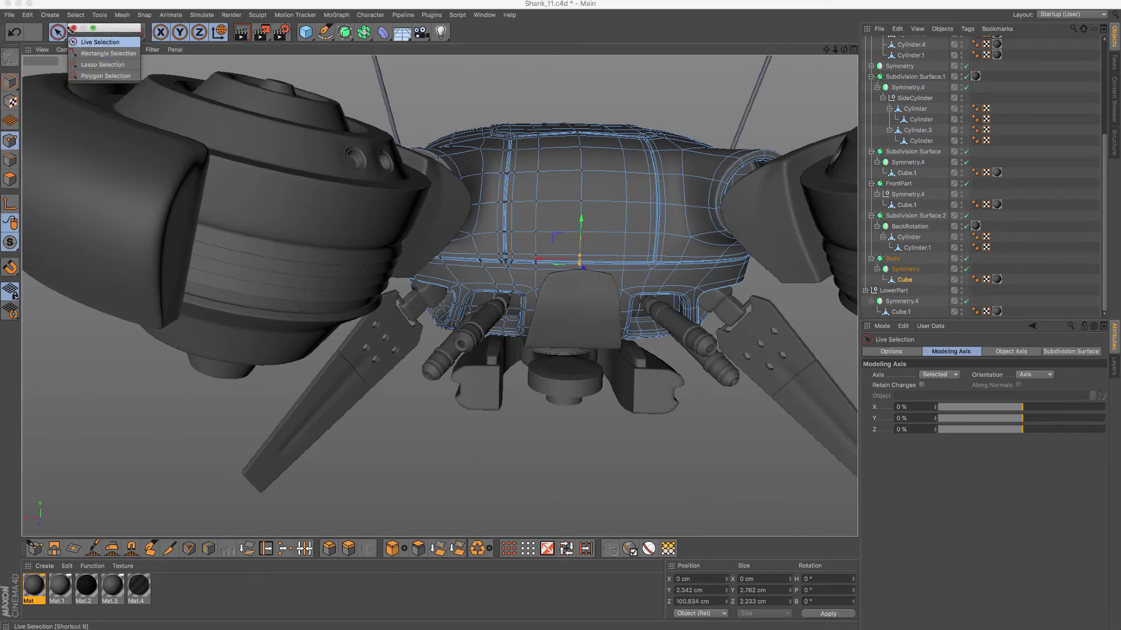
pyautogui.moveTo(409, 245)
pyautogui.keyDown('alt'); pyautogui.mouseDown()
pyautogui.moveTo(587, 182)
pyautogui.moveTo(545, 406)
pyautogui.moveTo(449, 333)
pyautogui.moveTo(538, 300)
pyautogui.moveTo(531, 283)
pyautogui.mouseUp(); pyautogui.keyUp('alt')
pyautogui.scroll(5, 525, 279)
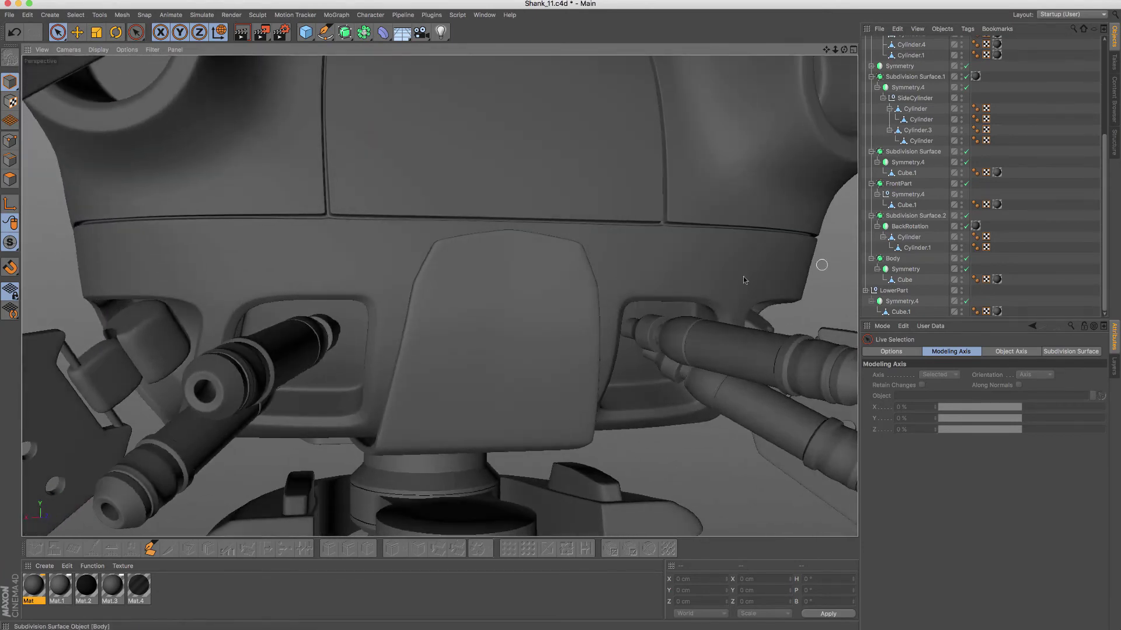
pyautogui.click(530, 298)
pyautogui.click(9, 180)
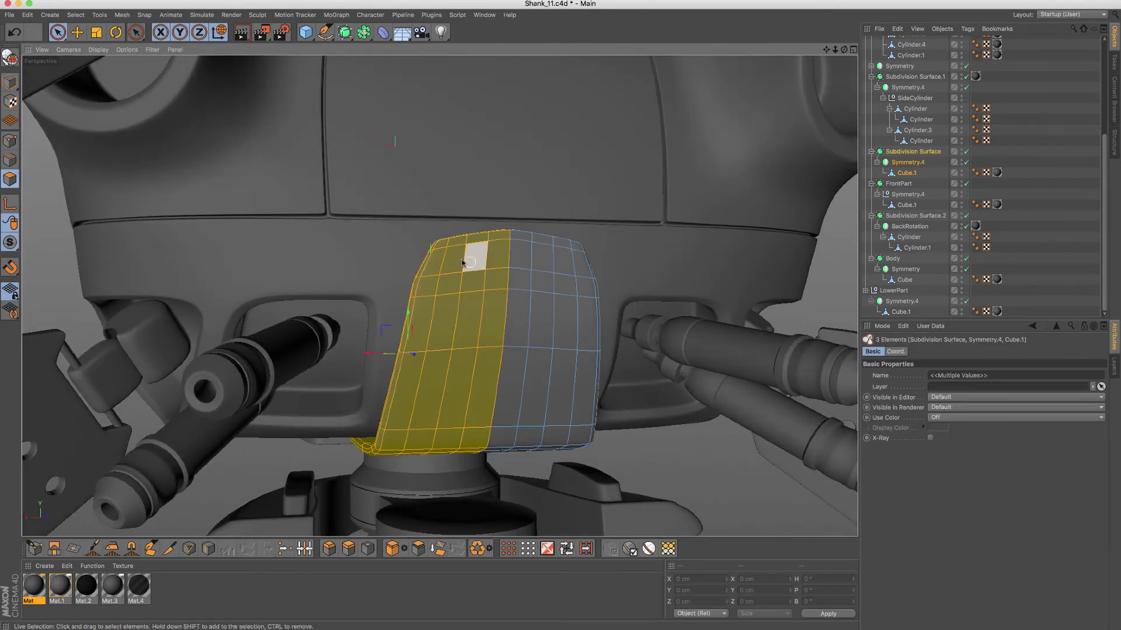
pyautogui.scroll(2, 461, 263)
pyautogui.press('q')
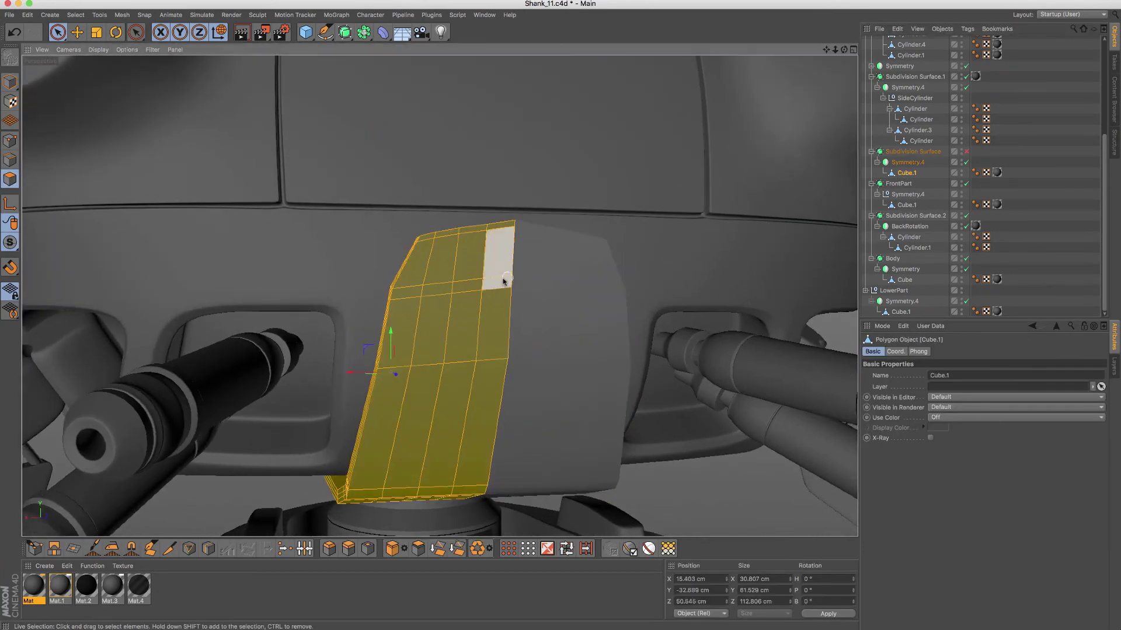
pyautogui.moveTo(505, 282)
pyautogui.keyDown('alt'); pyautogui.mouseDown()
pyautogui.moveTo(437, 275)
pyautogui.moveTo(447, 298)
pyautogui.mouseUp(); pyautogui.keyUp('alt')
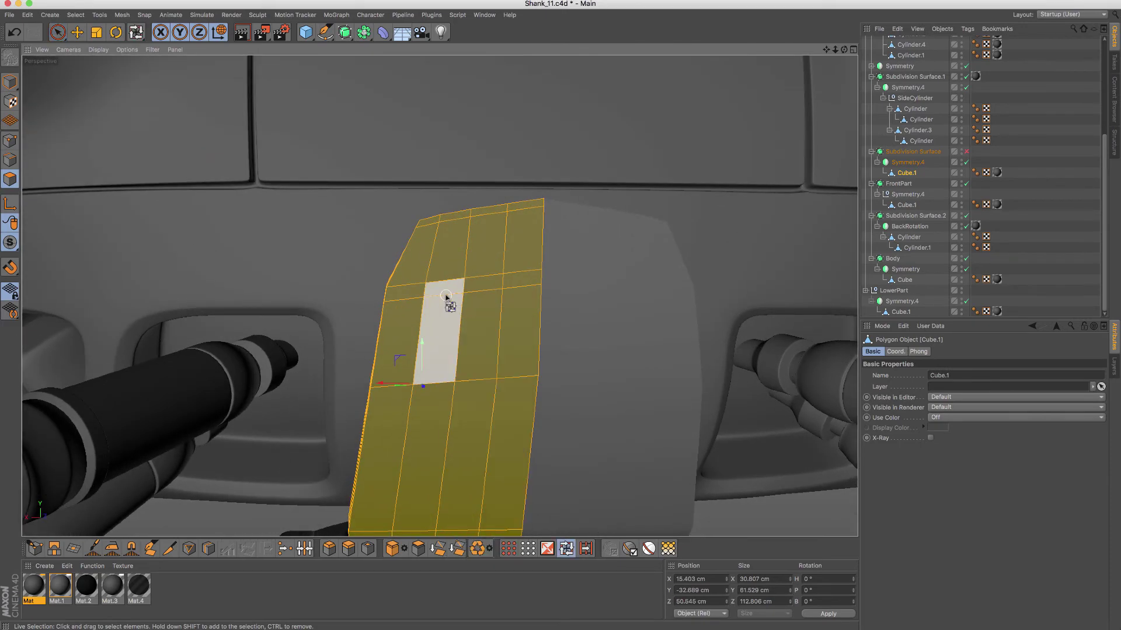
# Step: Cut a new edge loop just below the arm-socket panel's top edge
pyautogui.press('u')
pyautogui.press('l')
pyautogui.press('Return')
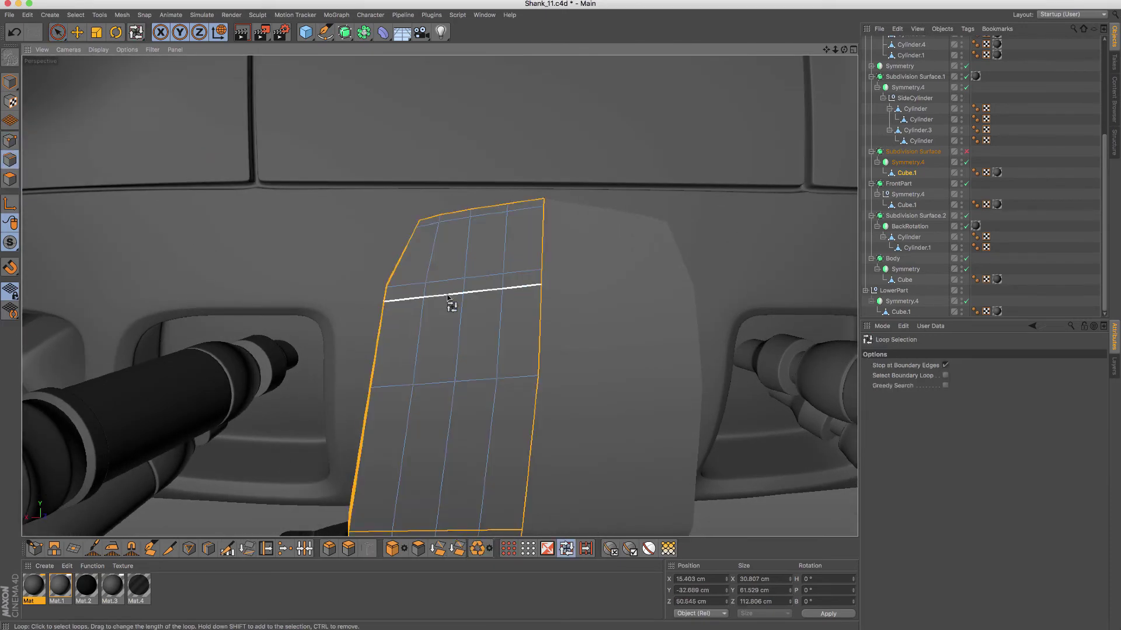
pyautogui.click(449, 297)
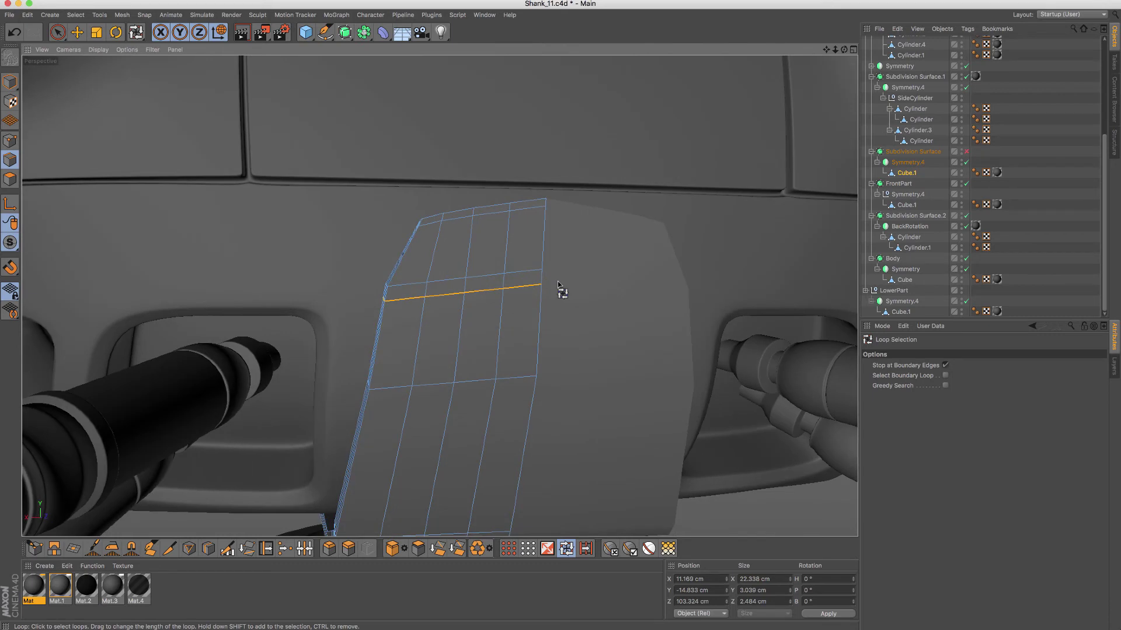
pyautogui.press('m')
pyautogui.press(',')
pyautogui.press('m')
pyautogui.press('Escape')
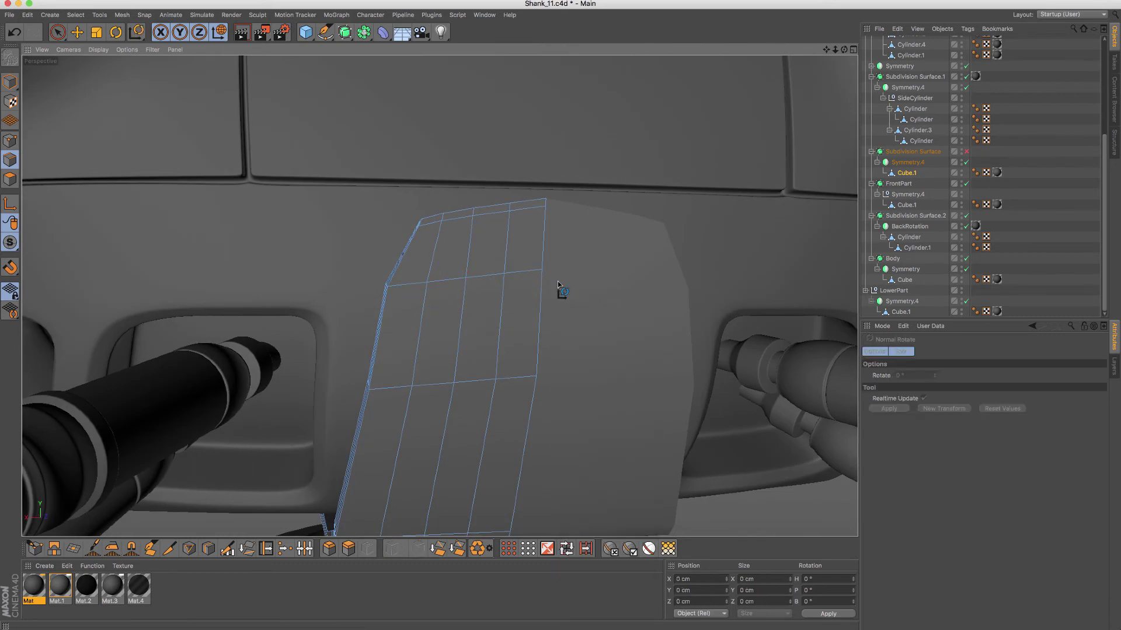
pyautogui.press('k')
pyautogui.press('l')
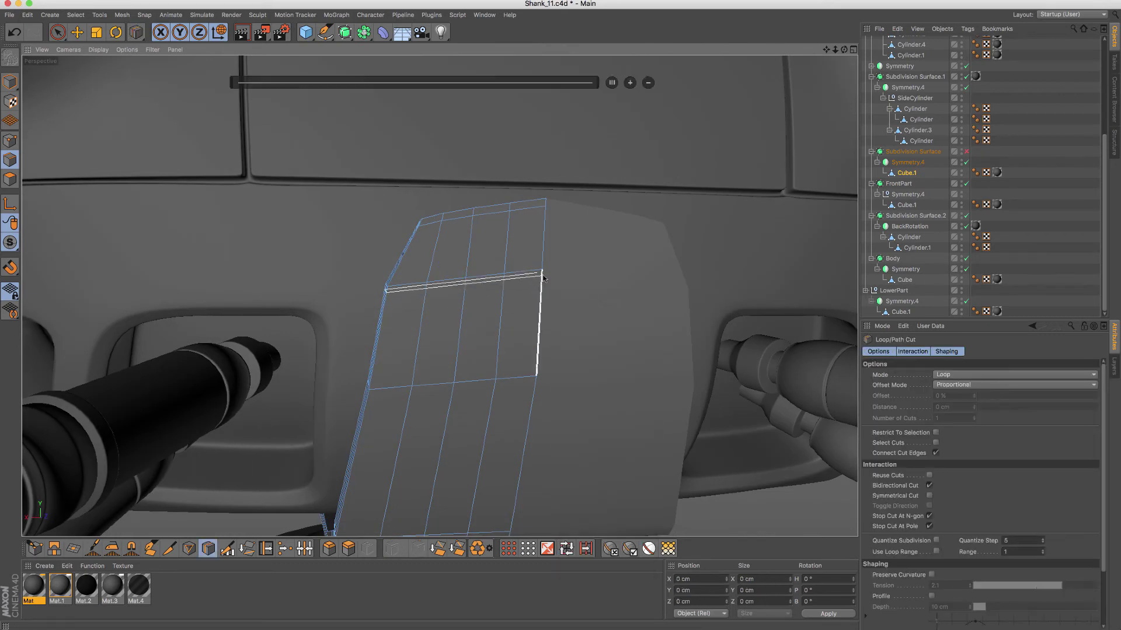
pyautogui.click(542, 279)
pyautogui.keyDown('alt'); pyautogui.moveTo(430, 251); pyautogui.dragTo(507, 266); pyautogui.keyUp('alt')
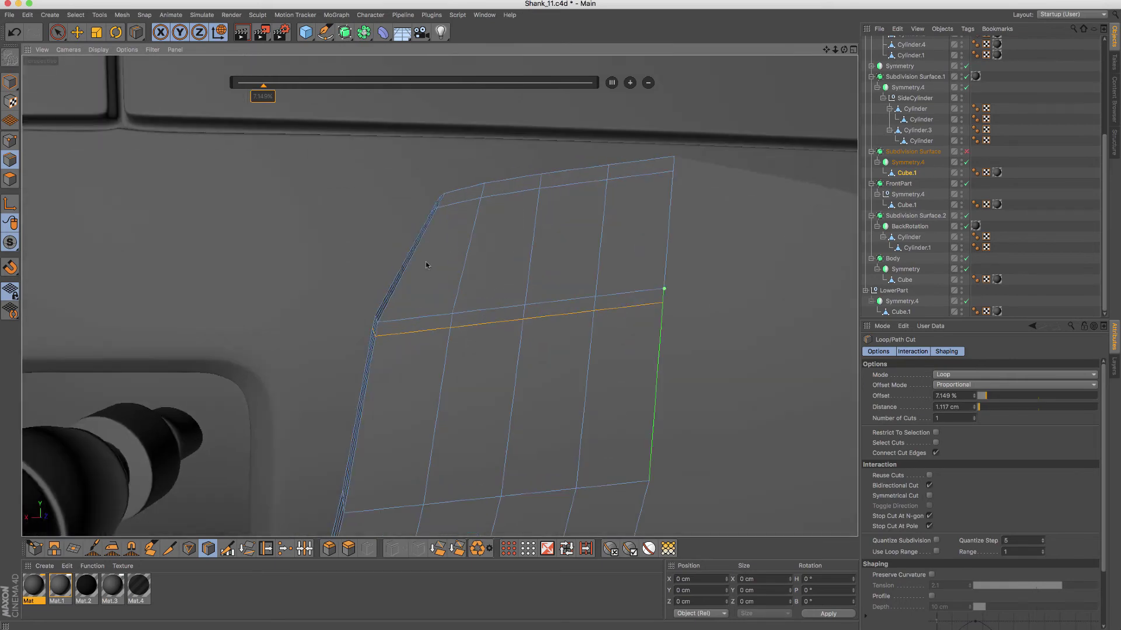
# Step: Loop-select the panel's left edge loop and edge-slide it toward the border
pyautogui.press('m')
pyautogui.press('l')
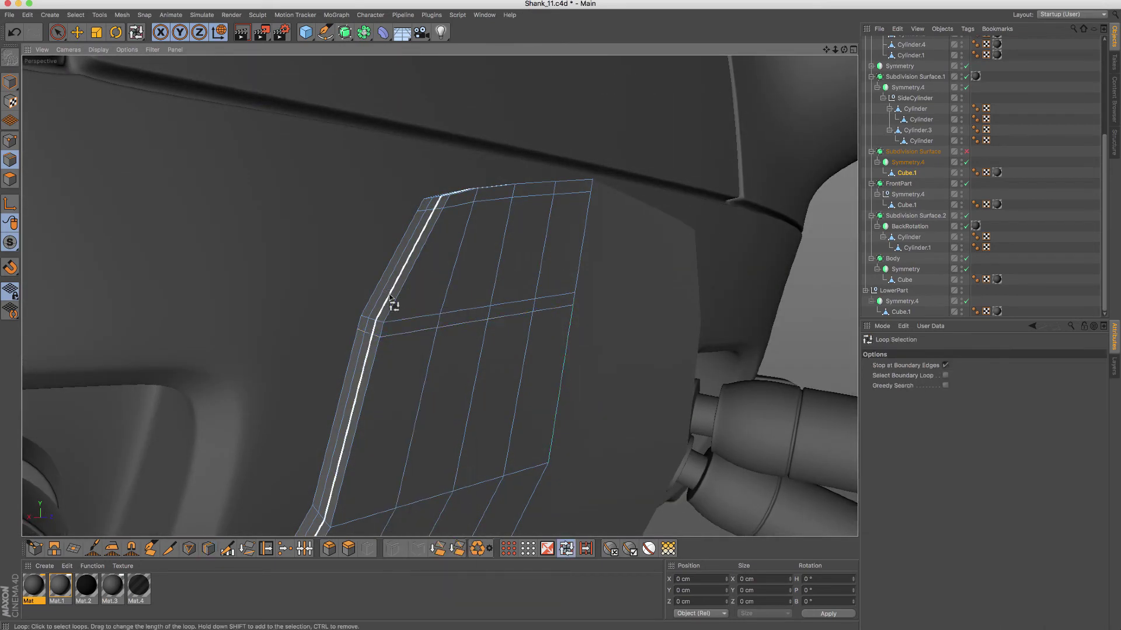
pyautogui.click(390, 298)
pyautogui.press('m')
pyautogui.press('o')
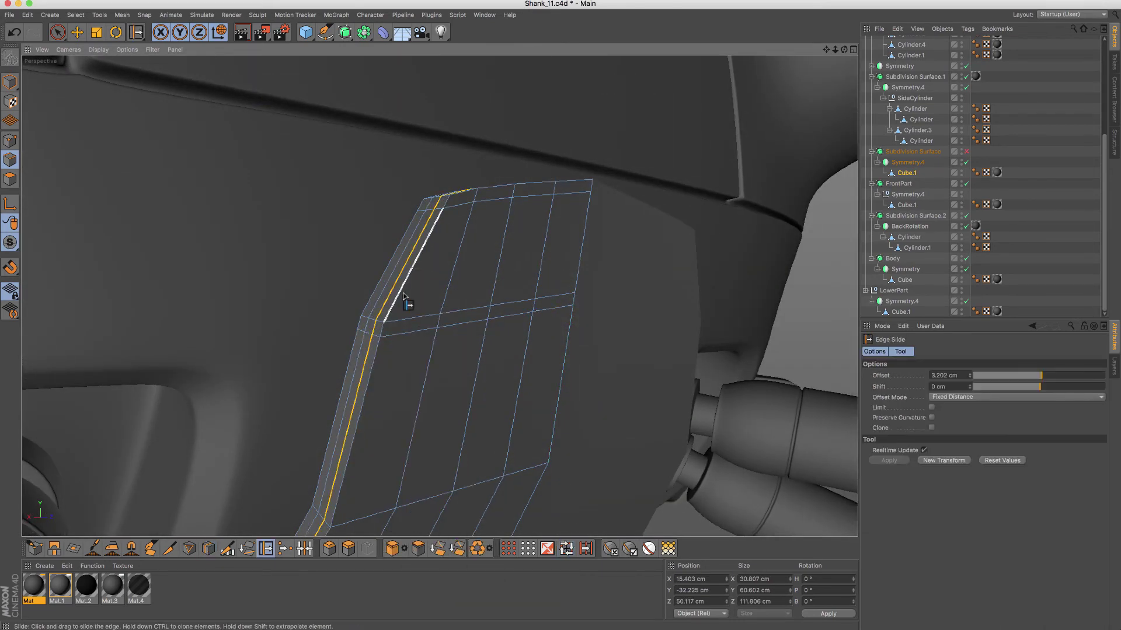
pyautogui.keyDown('alt'); pyautogui.moveTo(394, 296); pyautogui.dragTo(390, 299); pyautogui.keyUp('alt')
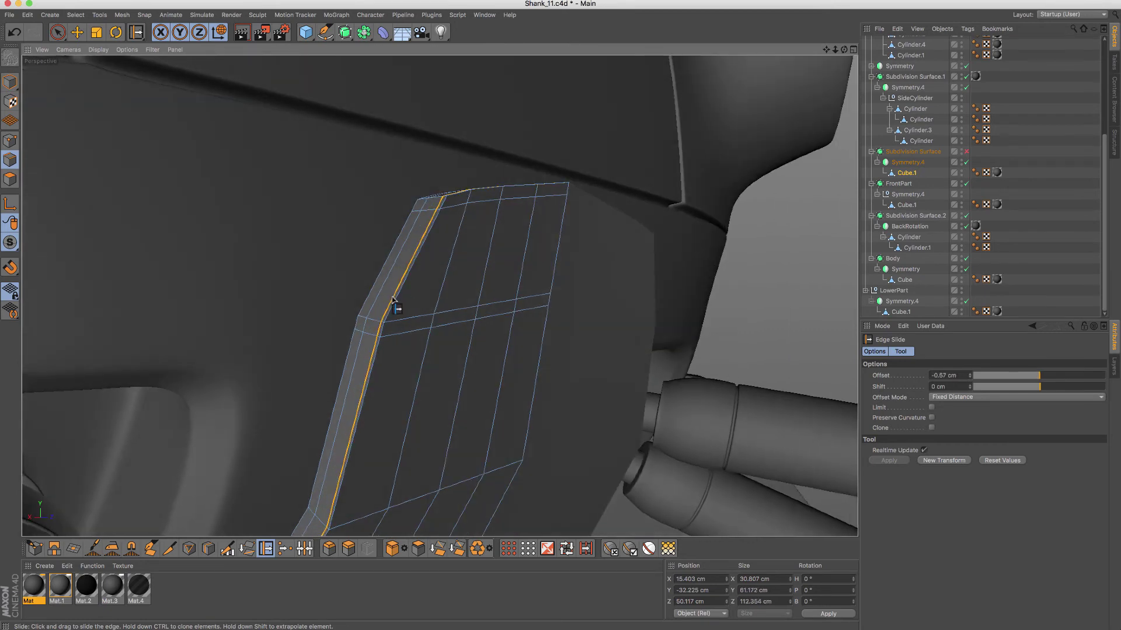
pyautogui.press('m')
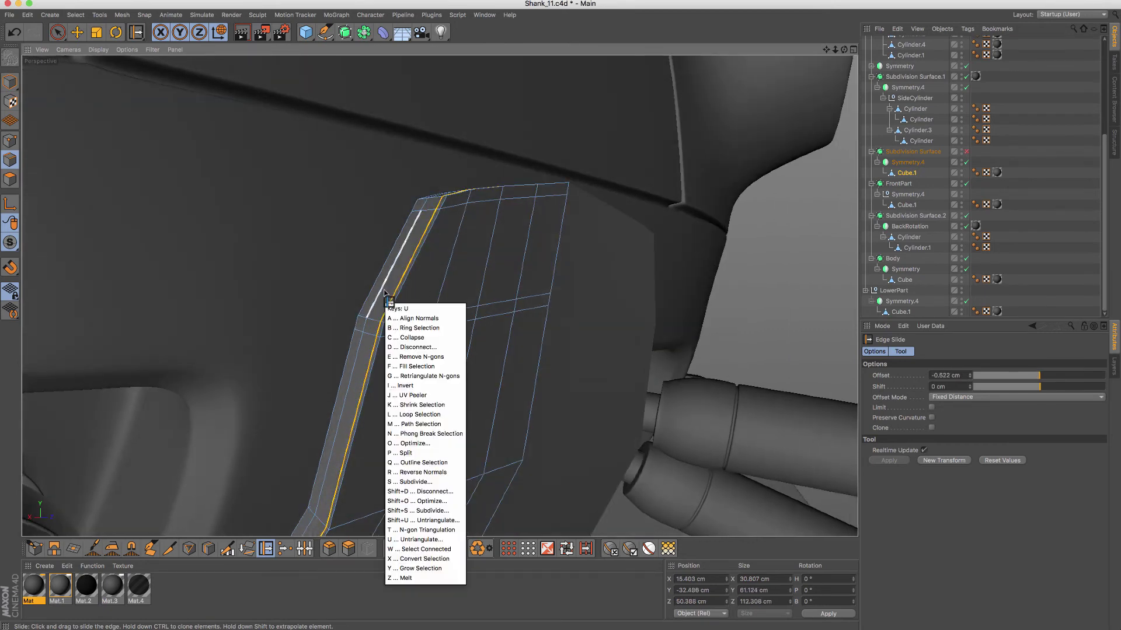
pyautogui.press('l')
pyautogui.press('m')
pyautogui.press('o')
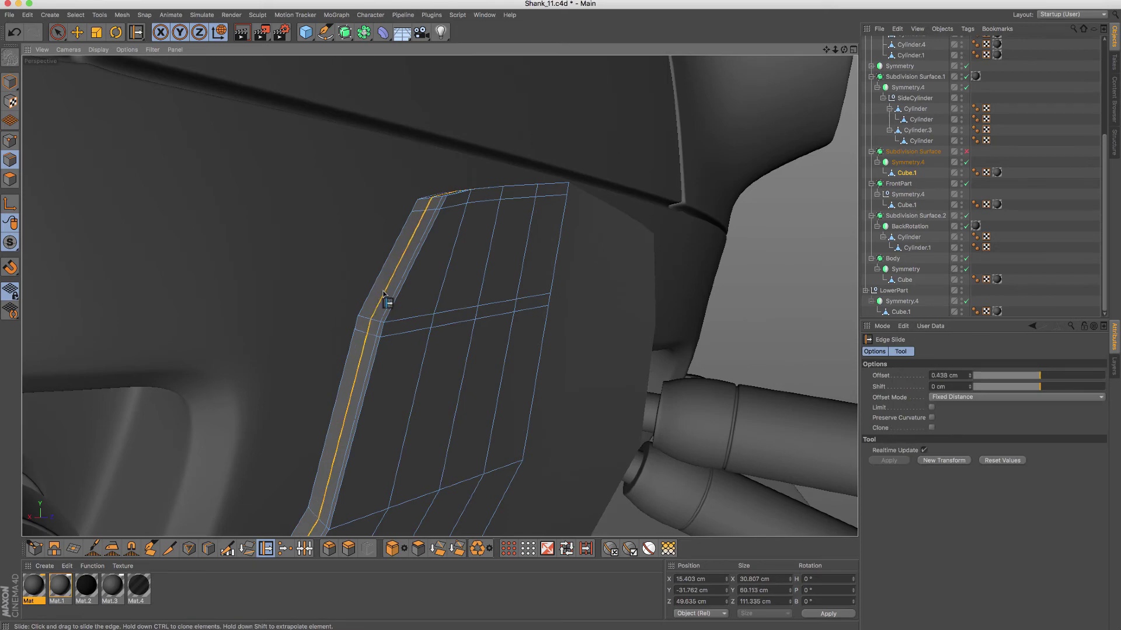
pyautogui.press('Return')
pyautogui.moveTo(503, 243)
pyautogui.keyDown('alt'); pyautogui.mouseDown()
pyautogui.moveTo(465, 308)
pyautogui.moveTo(68, 47)
pyautogui.mouseUp(); pyautogui.keyUp('alt')
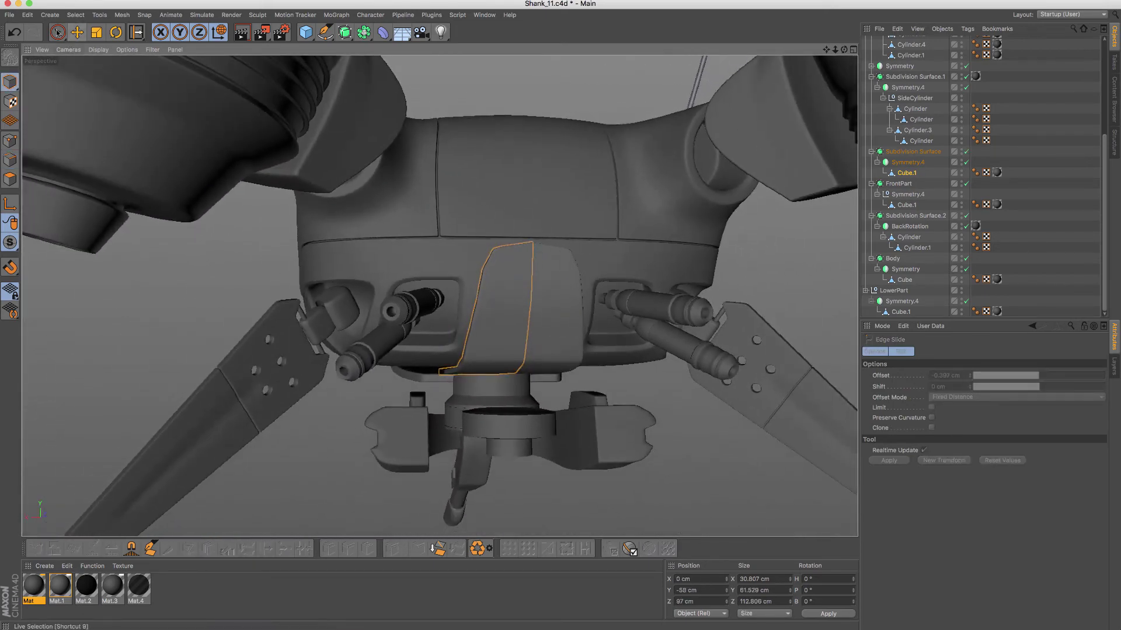
# Step: Select the Body and pick a polygon on the arm-socket rim
pyautogui.click(57, 32)
pyautogui.moveTo(156, 233)
pyautogui.keyDown('alt'); pyautogui.mouseDown()
pyautogui.moveTo(513, 195)
pyautogui.moveTo(508, 260)
pyautogui.moveTo(453, 275)
pyautogui.moveTo(603, 254)
pyautogui.moveTo(450, 221)
pyautogui.moveTo(450, 233)
pyautogui.moveTo(375, 249)
pyautogui.mouseUp(); pyautogui.keyUp('alt')
pyautogui.click(376, 249)
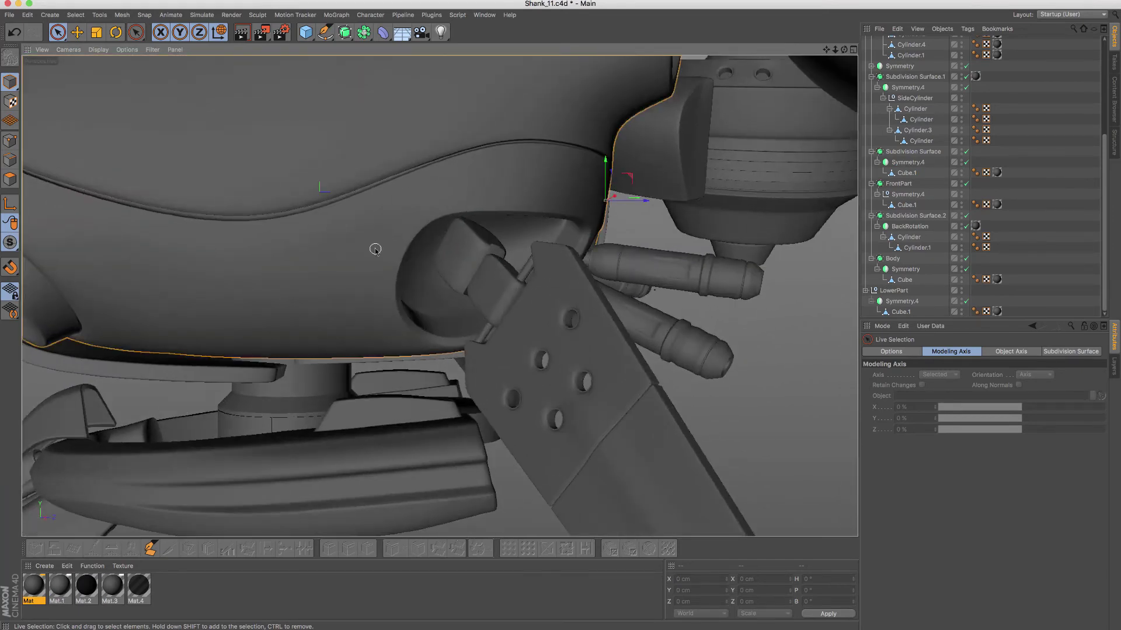
pyautogui.click(10, 179)
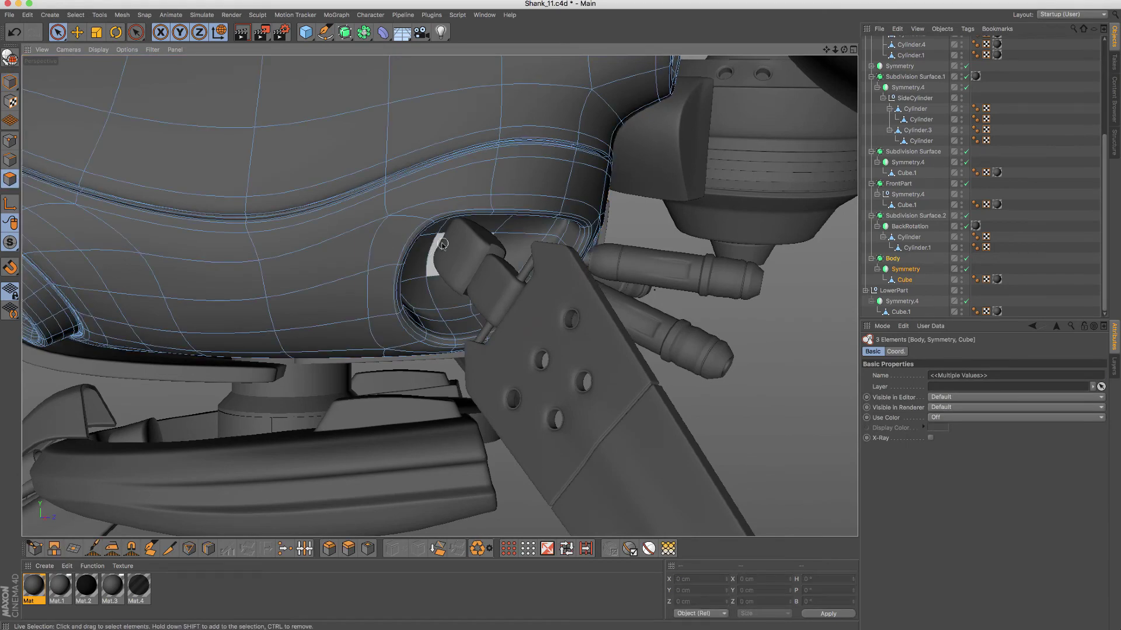
pyautogui.click(443, 244)
pyautogui.keyDown('alt'); pyautogui.moveTo(443, 244); pyautogui.dragTo(430, 264); pyautogui.keyUp('alt')
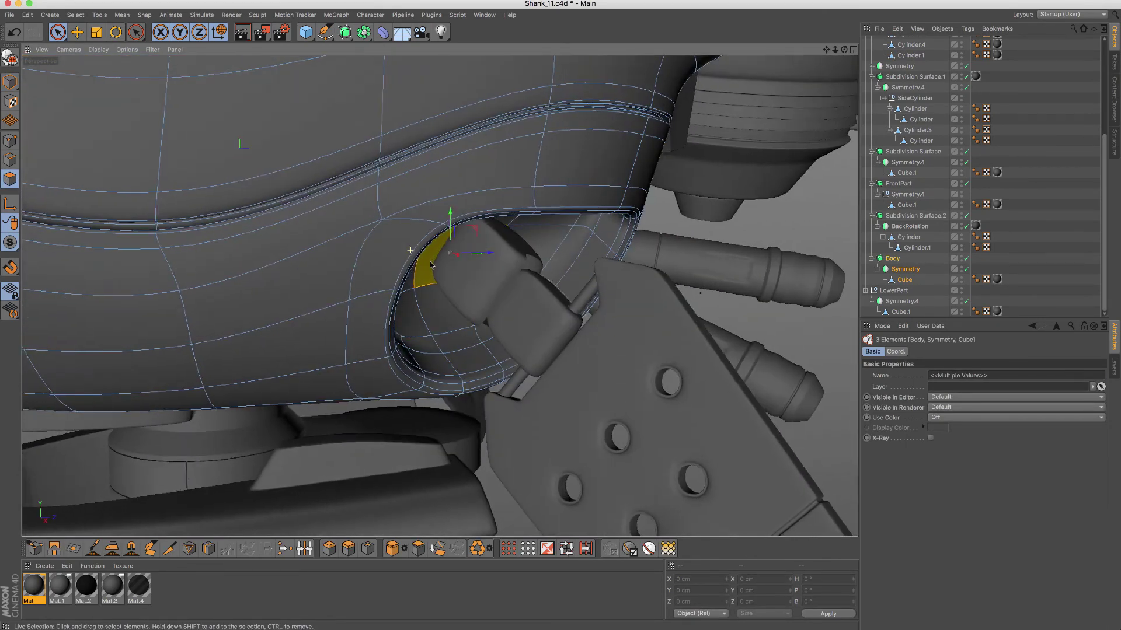
pyautogui.press('Delete')
pyautogui.hotkey('ctrl', 'z')
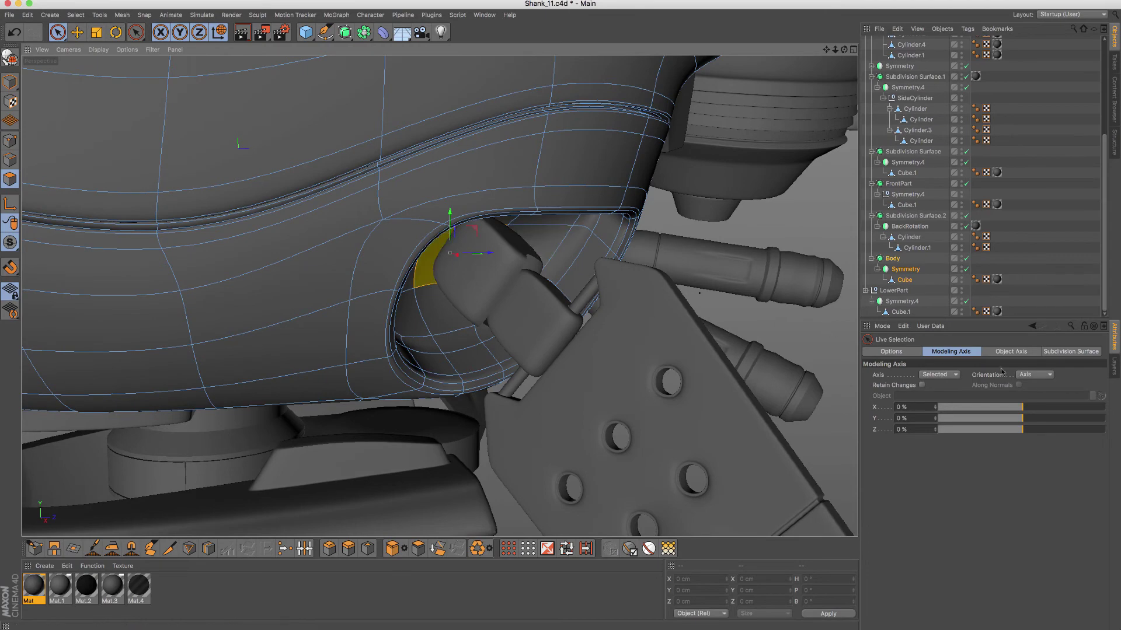
# Step: Set the Modeling Axis Orientation to Normal and orbit around the rim polygon
pyautogui.click(1041, 377)
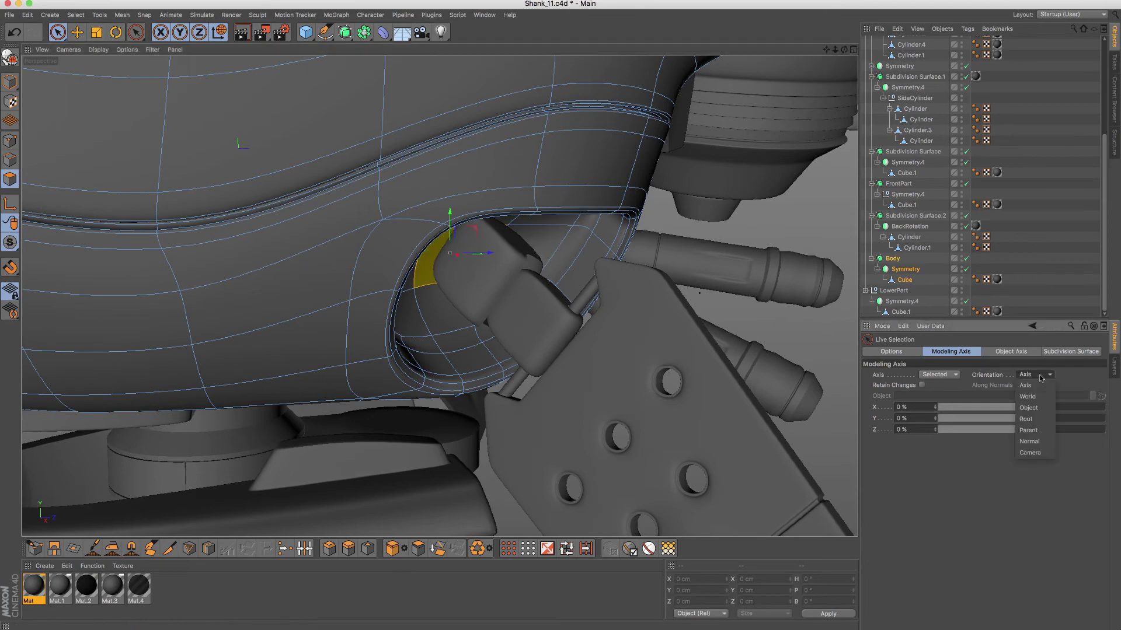
pyautogui.click(1041, 442)
pyautogui.keyDown('alt'); pyautogui.moveTo(513, 251); pyautogui.dragTo(494, 276); pyautogui.keyUp('alt')
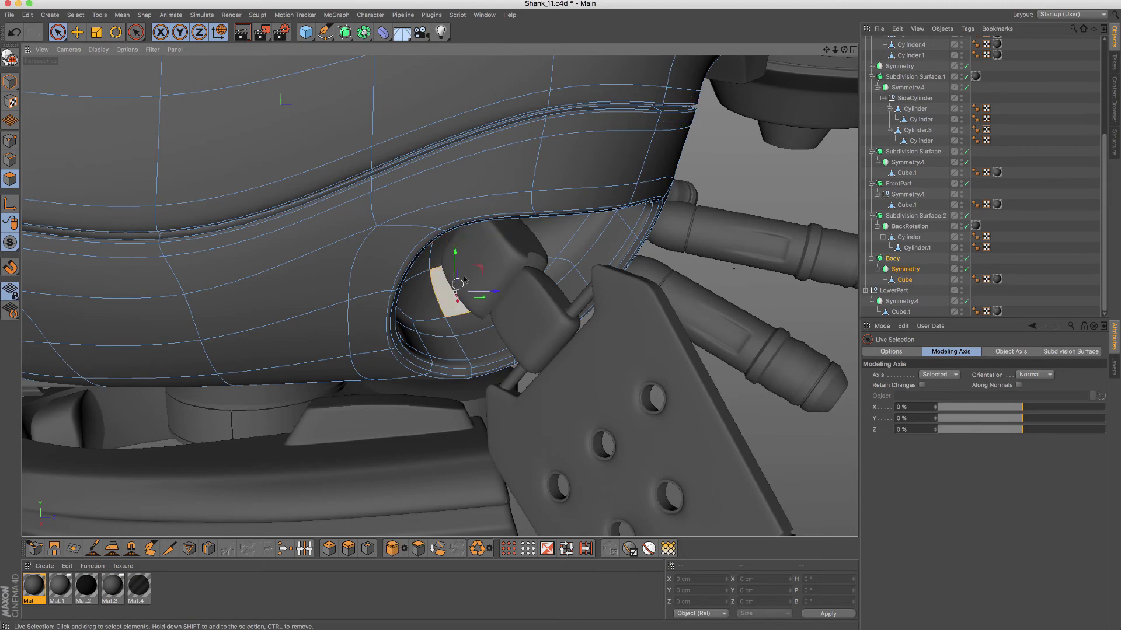
pyautogui.keyDown('alt'); pyautogui.moveTo(464, 279); pyautogui.dragTo(491, 263); pyautogui.keyUp('alt')
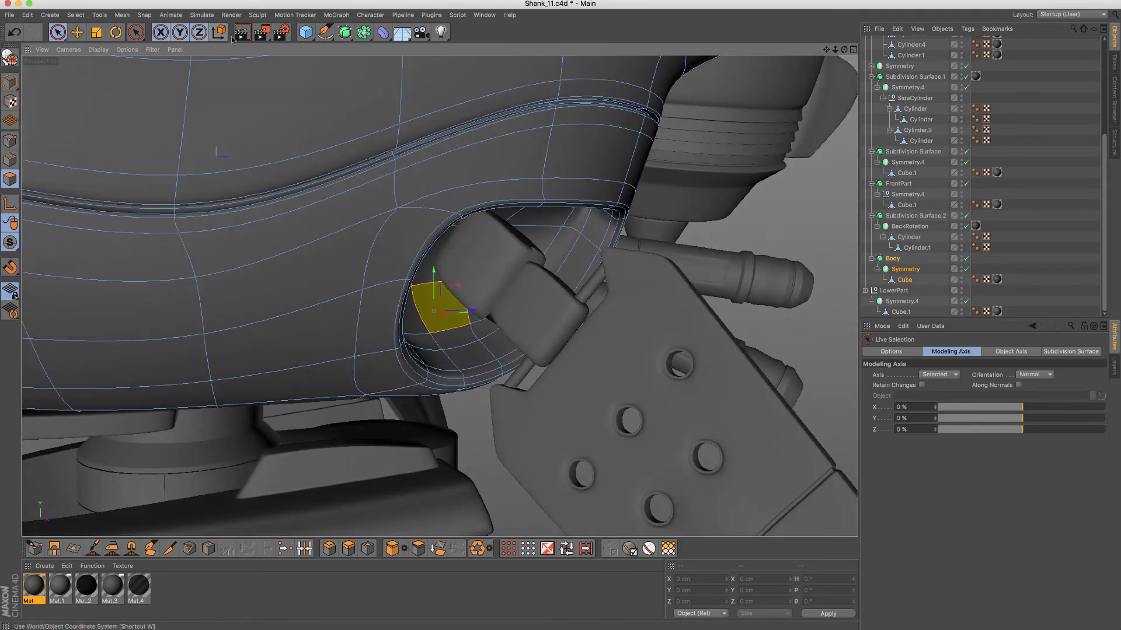
pyautogui.moveTo(461, 274)
pyautogui.keyDown('alt'); pyautogui.mouseDown()
pyautogui.moveTo(484, 258)
pyautogui.moveTo(448, 249)
pyautogui.moveTo(624, 216)
pyautogui.moveTo(609, 241)
pyautogui.moveTo(590, 245)
pyautogui.mouseUp(); pyautogui.keyUp('alt')
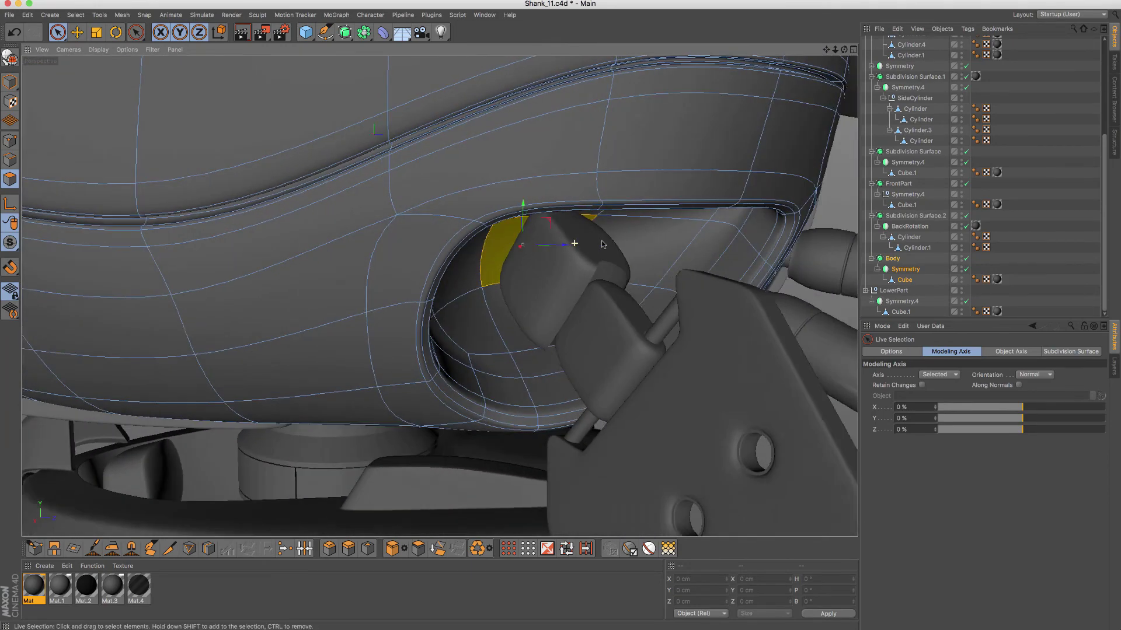
# Step: Move the rim polygons about 4.654 cm along their normals, checking the smoothed result
pyautogui.click(904, 280)
pyautogui.moveTo(557, 291); pyautogui.dragTo(553, 287)
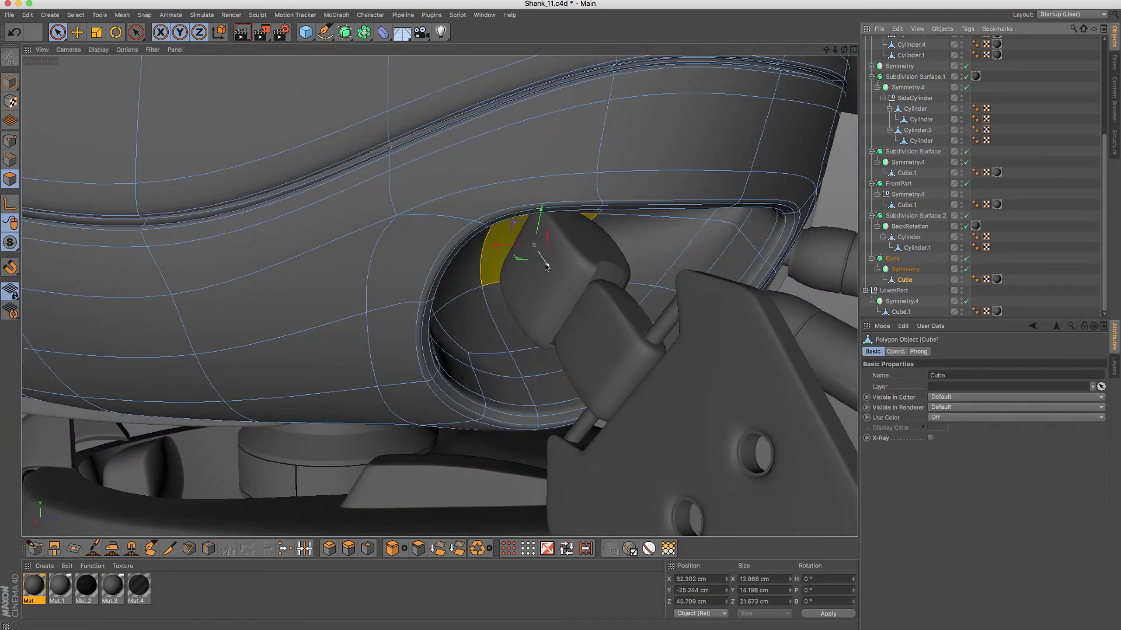
pyautogui.moveTo(538, 219); pyautogui.dragTo(540, 218)
pyautogui.press('q')
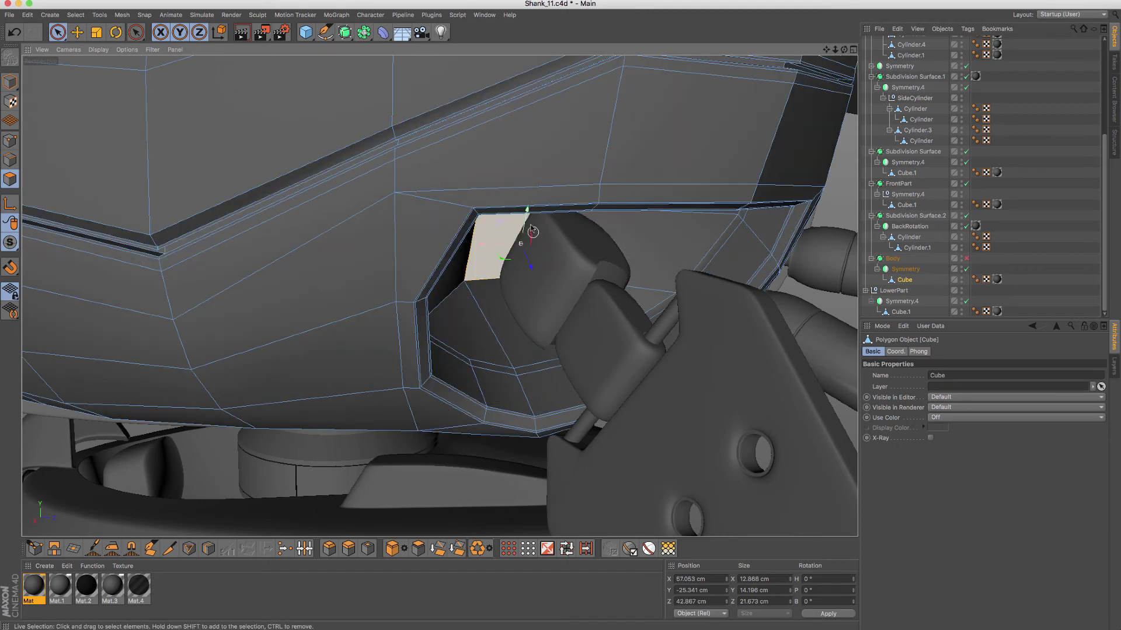
pyautogui.press('q')
pyautogui.moveTo(563, 265)
pyautogui.mouseDown()
pyautogui.moveTo(572, 245)
pyautogui.moveTo(559, 274)
pyautogui.moveTo(554, 247)
pyautogui.mouseUp()
pyautogui.press('q')
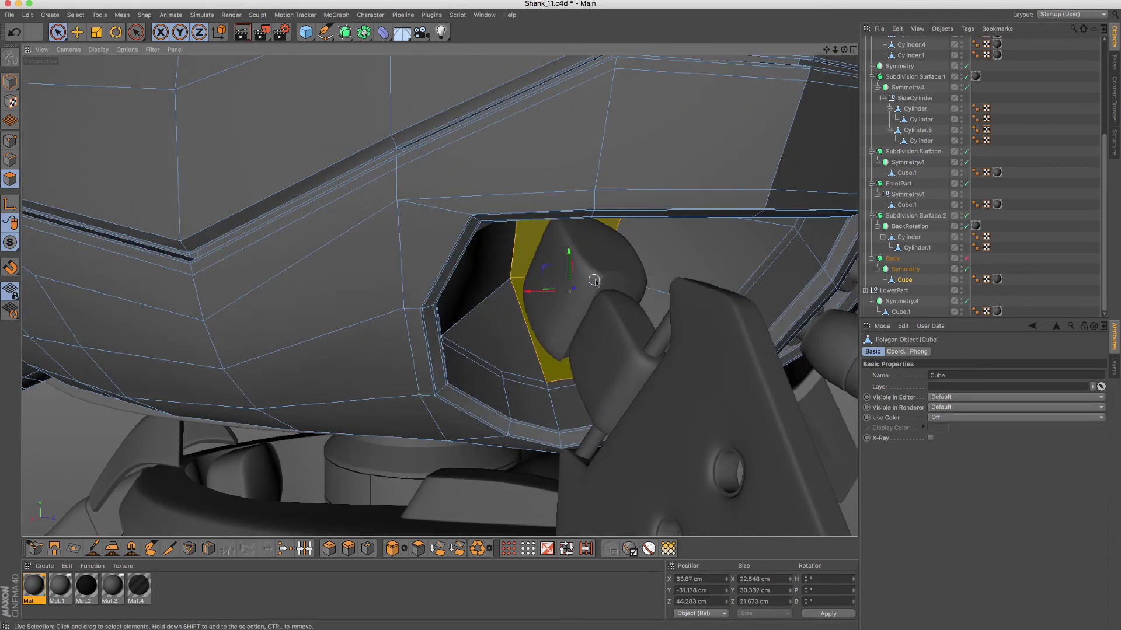
pyautogui.press('q')
pyautogui.press('Return')
# Step: Select all polygons of the old Sweep.2 piece, view it solo, and delete them
pyautogui.click(603, 273)
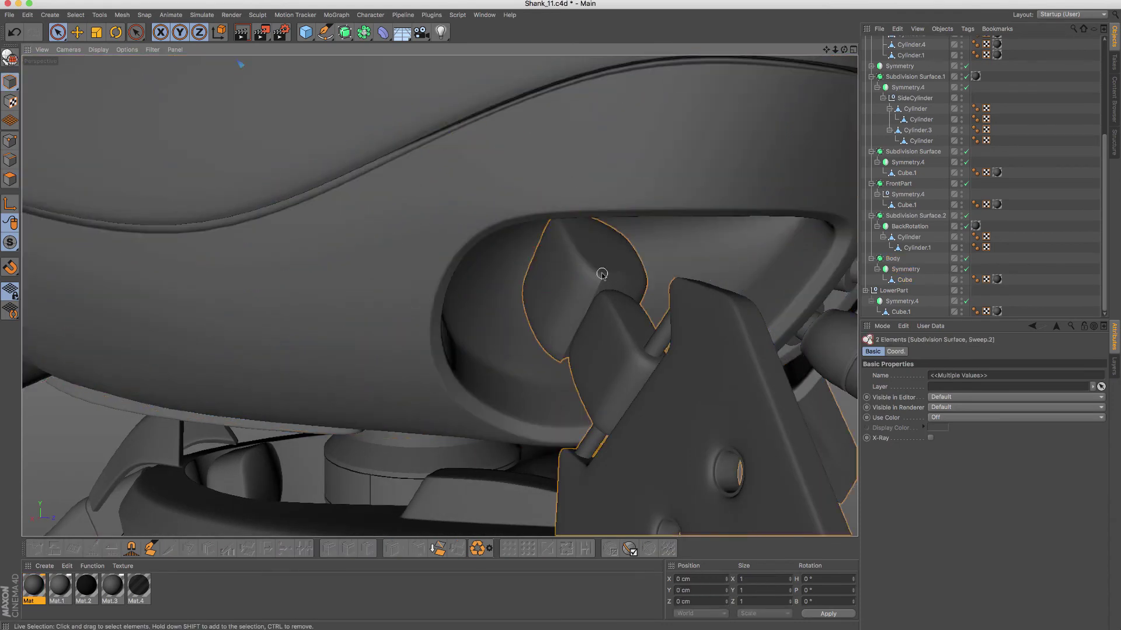
pyautogui.scroll(5, 899, 176)
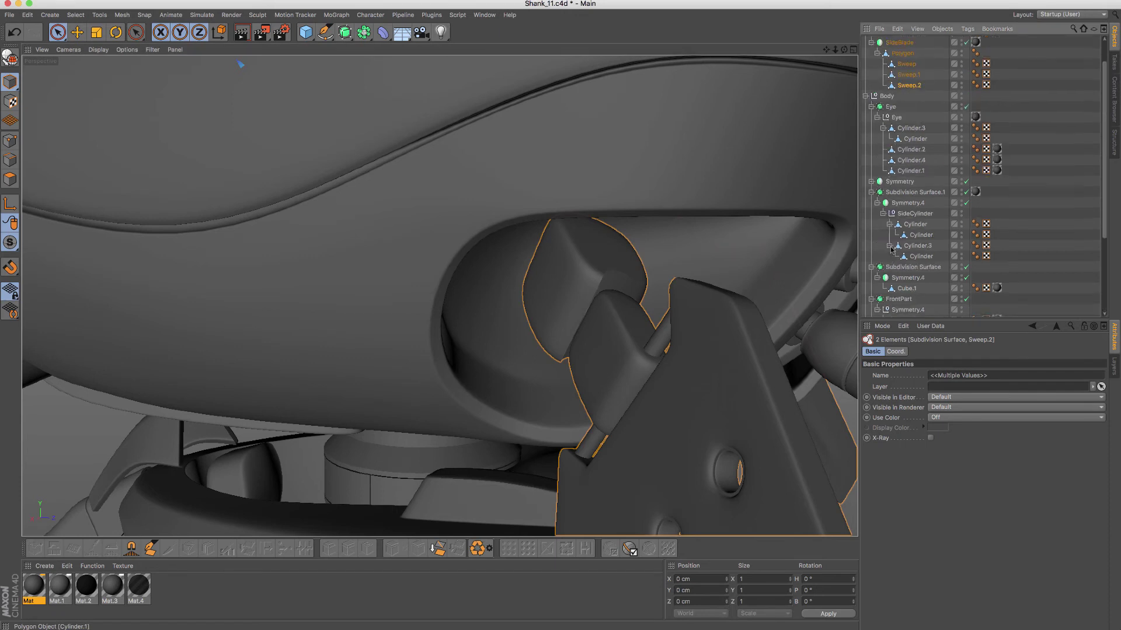
pyautogui.click(909, 115)
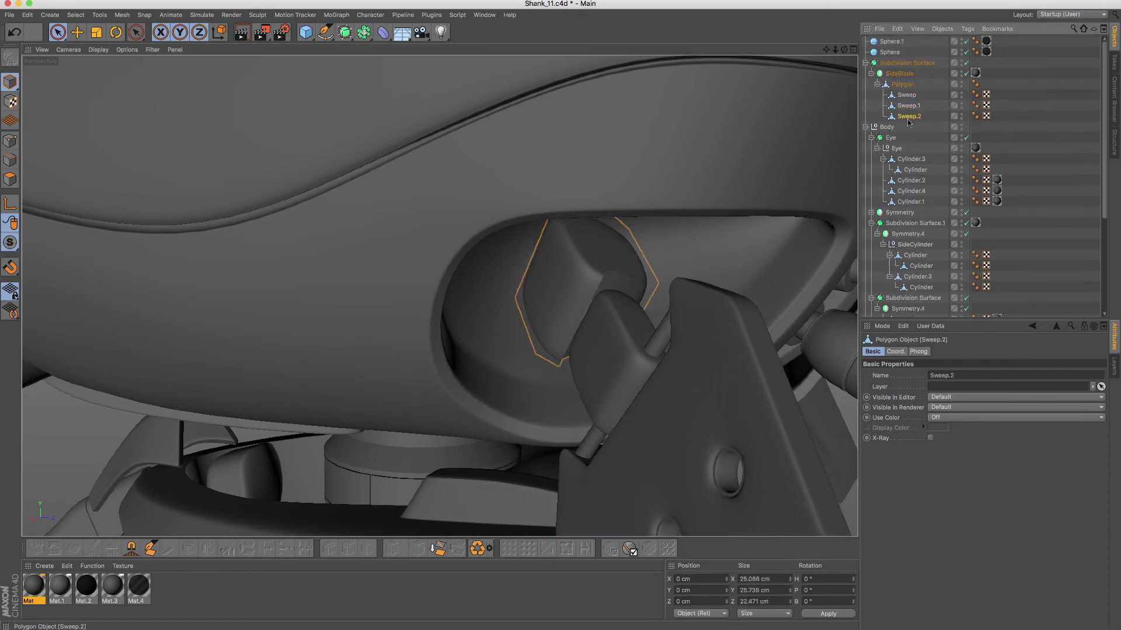
pyautogui.press('Return')
pyautogui.hotkey('ctrl', 'a')
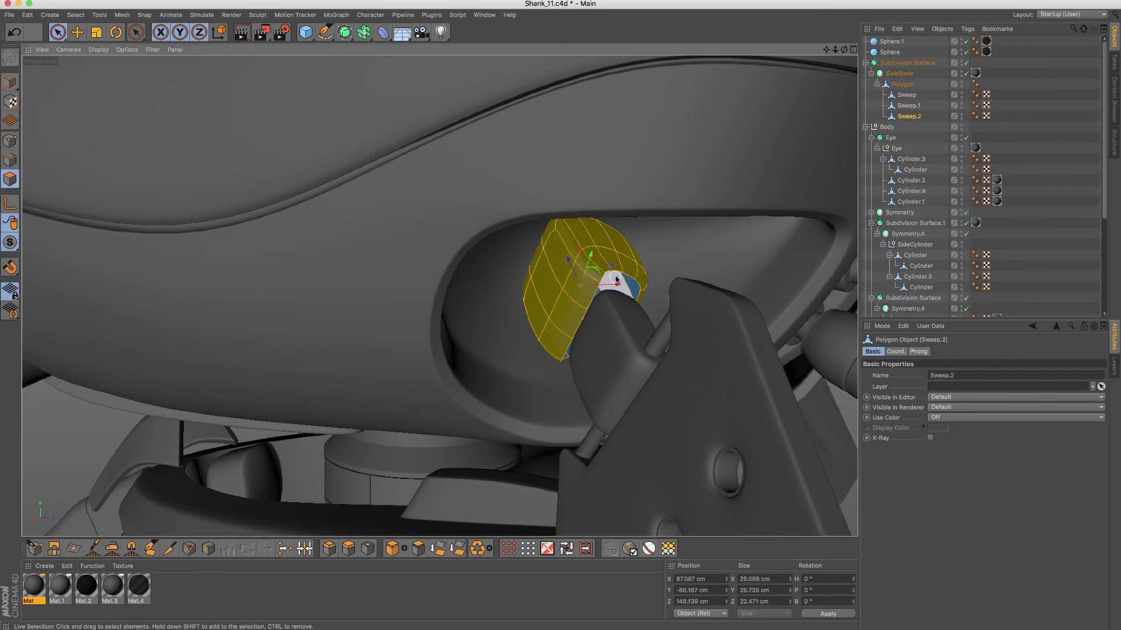
pyautogui.keyDown('alt'); pyautogui.moveTo(418, 283); pyautogui.dragTo(283, 264); pyautogui.keyUp('alt')
pyautogui.moveTo(9, 243); pyautogui.dragTo(65, 274)
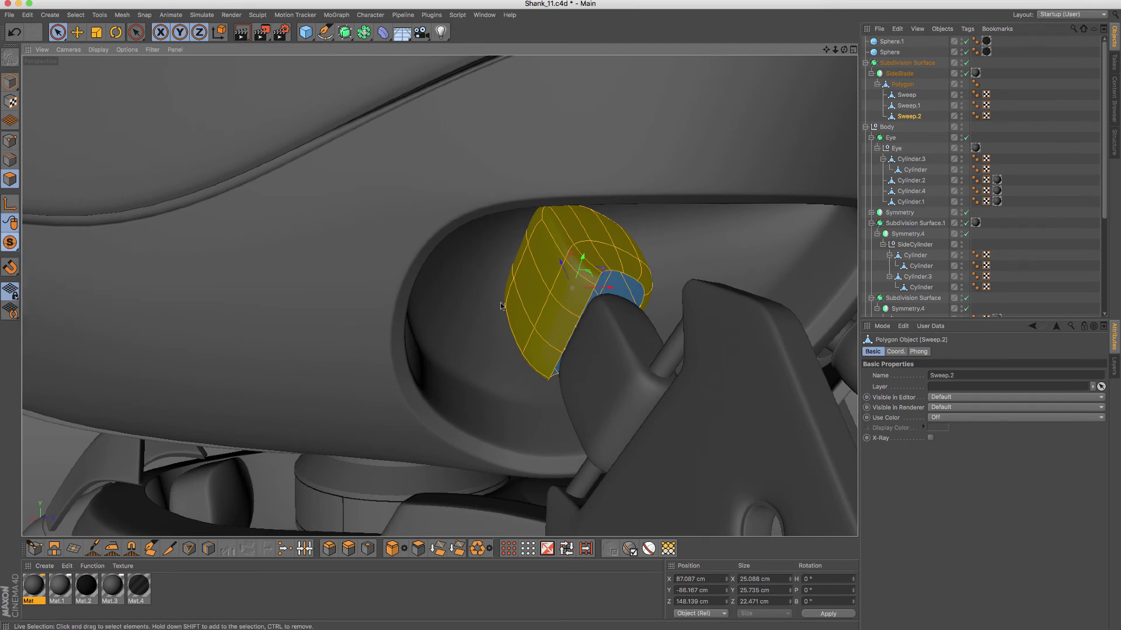
pyautogui.keyDown('alt'); pyautogui.moveTo(622, 290); pyautogui.dragTo(580, 293); pyautogui.keyUp('alt')
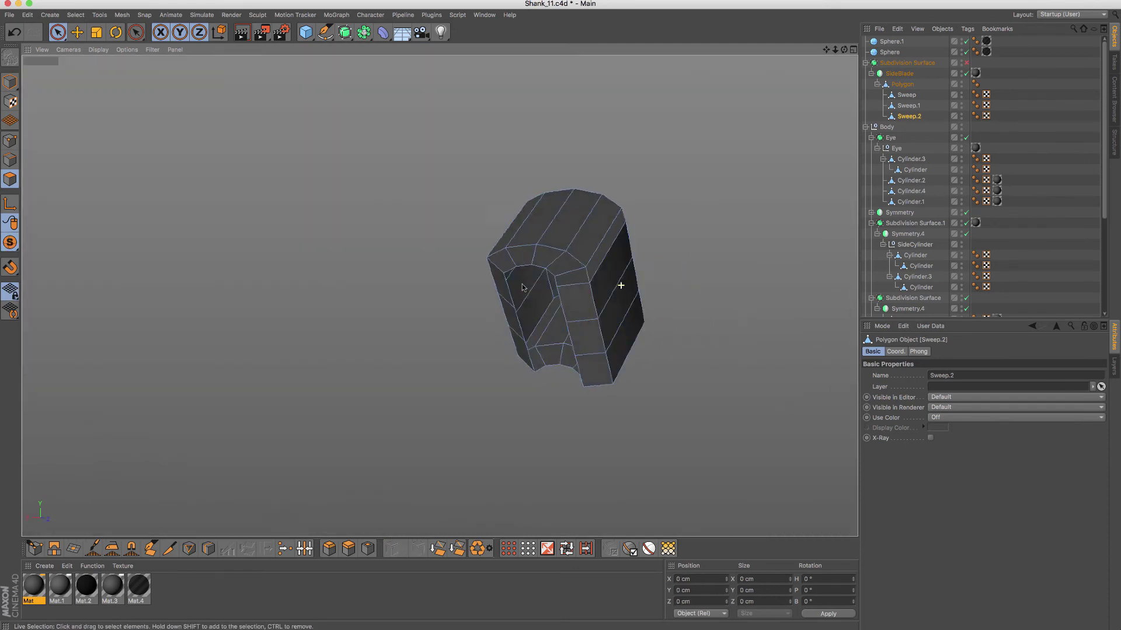
pyautogui.press('Delete')
# Step: Split Sweep.1's selected polygons into a new Sweep.2 object and select it
pyautogui.click(910, 110)
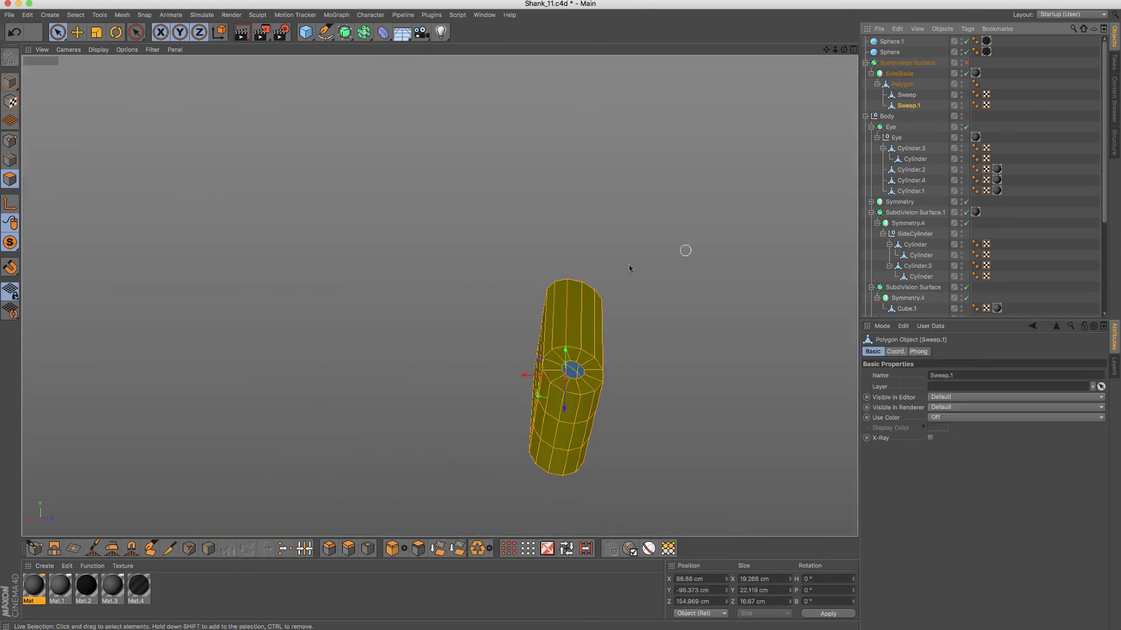
pyautogui.keyDown('alt'); pyautogui.moveTo(593, 333); pyautogui.dragTo(494, 296); pyautogui.keyUp('alt')
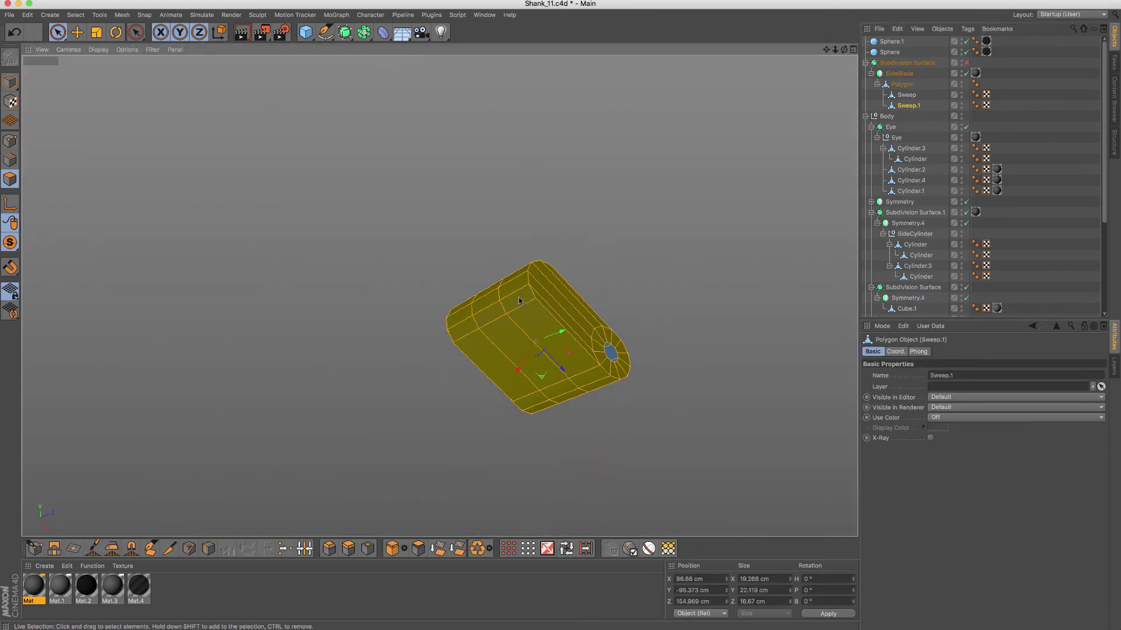
pyautogui.keyDown('alt'); pyautogui.moveTo(506, 284); pyautogui.dragTo(527, 371); pyautogui.keyUp('alt')
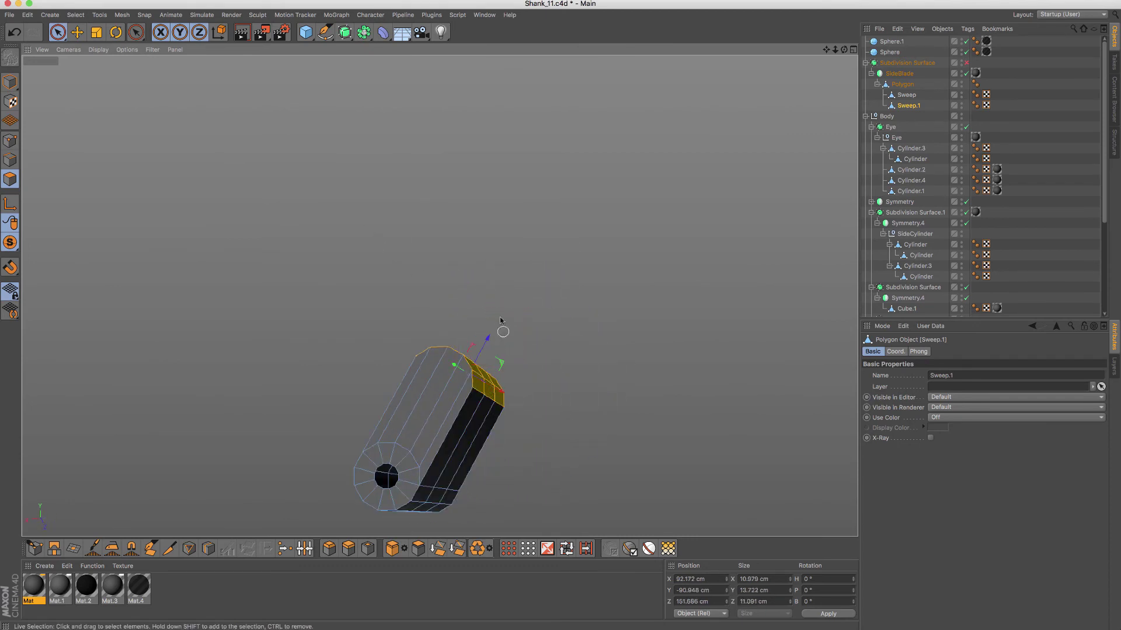
pyautogui.keyDown('alt'); pyautogui.moveTo(501, 321); pyautogui.dragTo(562, 320); pyautogui.keyUp('alt')
pyautogui.rightClick(562, 320)
pyautogui.press('u')
pyautogui.press('p')
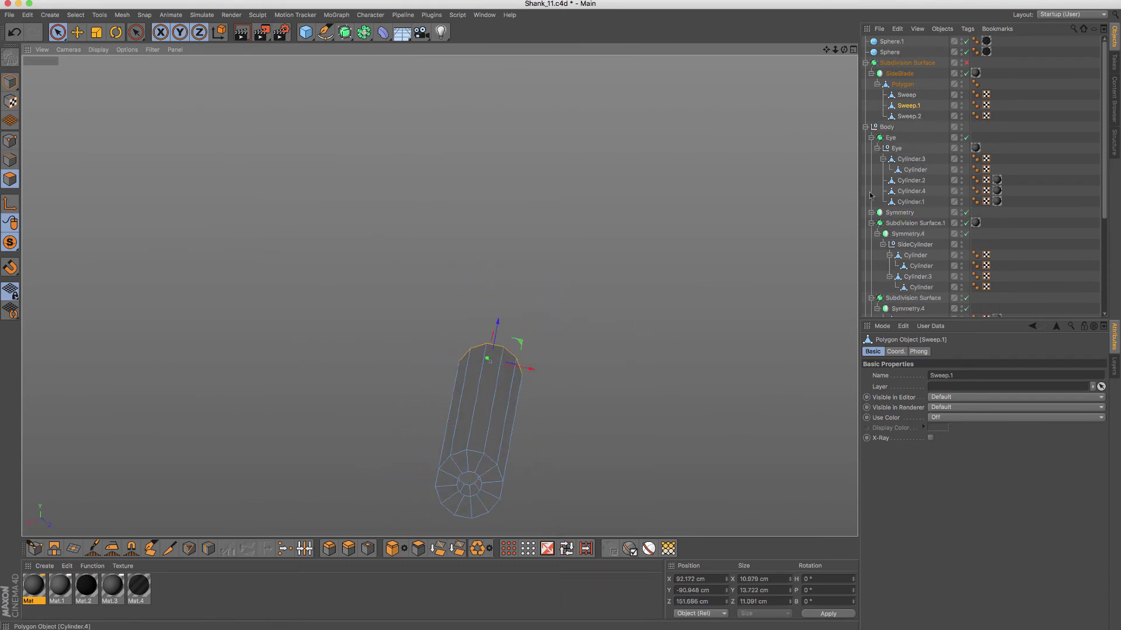
pyautogui.click(908, 117)
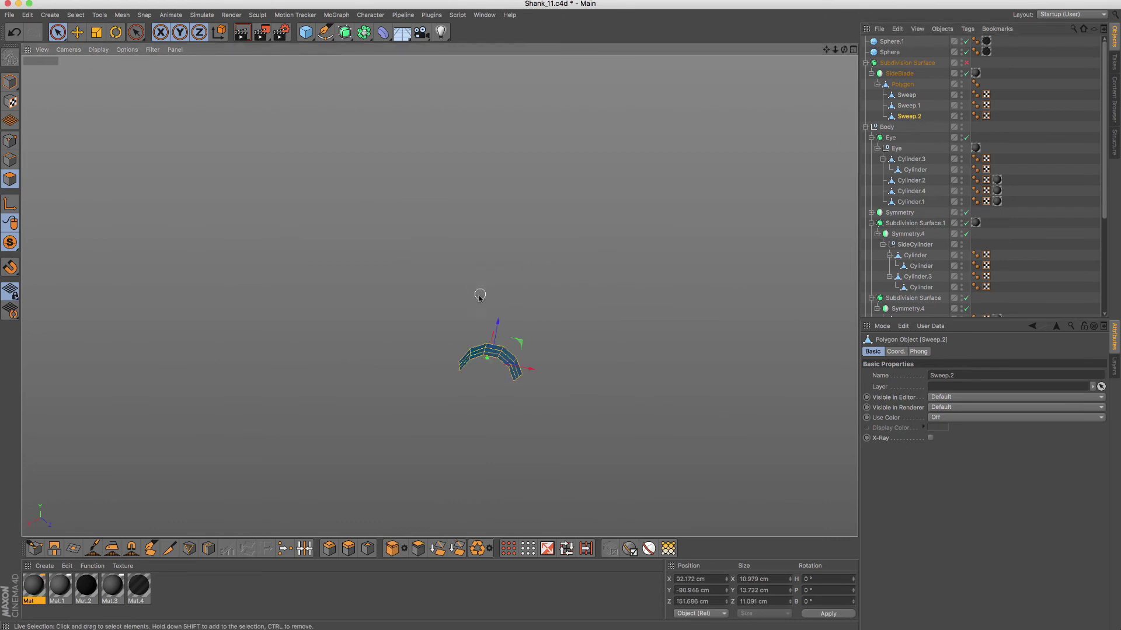
# Step: Extrude the Sweep.2 strip to a 0.454 cm offset with Create Caps on
pyautogui.keyDown('alt'); pyautogui.moveTo(476, 295); pyautogui.dragTo(438, 295); pyautogui.keyUp('alt')
pyautogui.press('m')
pyautogui.press('z')
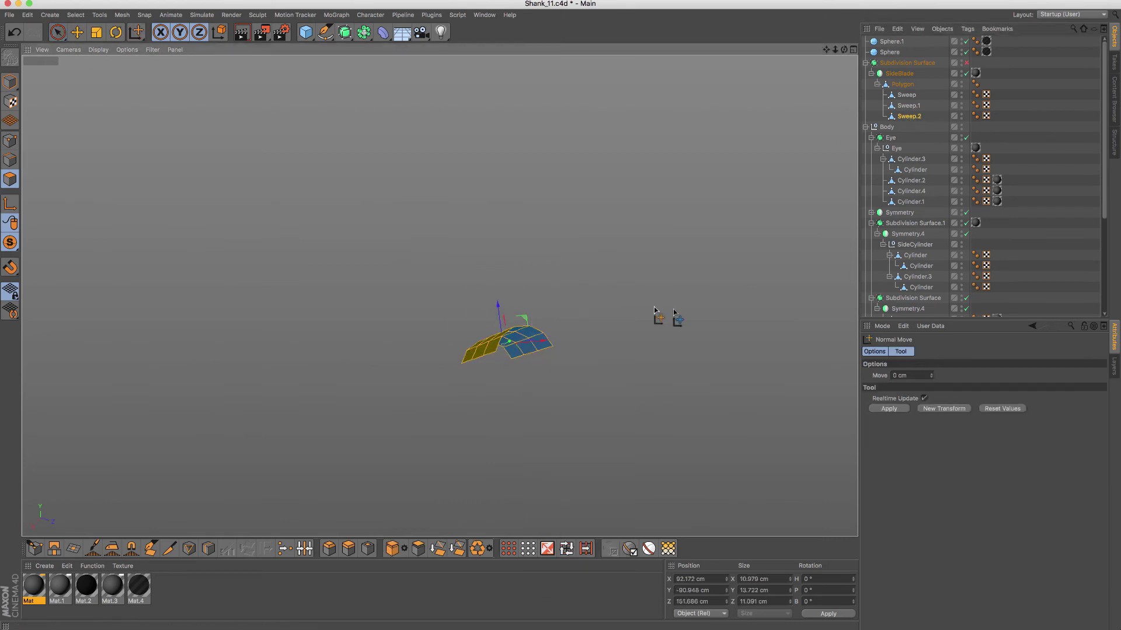
pyautogui.press('m')
pyautogui.press('t')
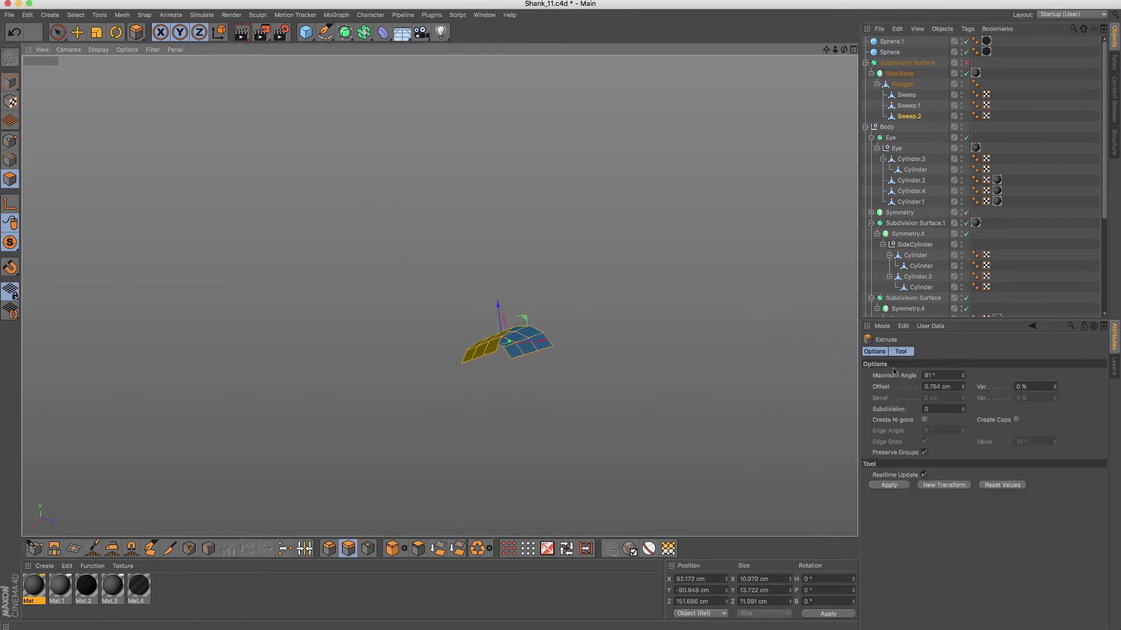
pyautogui.click(1016, 420)
pyautogui.moveTo(638, 376)
pyautogui.mouseDown()
pyautogui.moveTo(501, 342)
pyautogui.moveTo(501, 325)
pyautogui.moveTo(527, 318)
pyautogui.moveTo(516, 313)
pyautogui.moveTo(490, 209)
pyautogui.moveTo(482, 225)
pyautogui.mouseUp()
pyautogui.press('t')
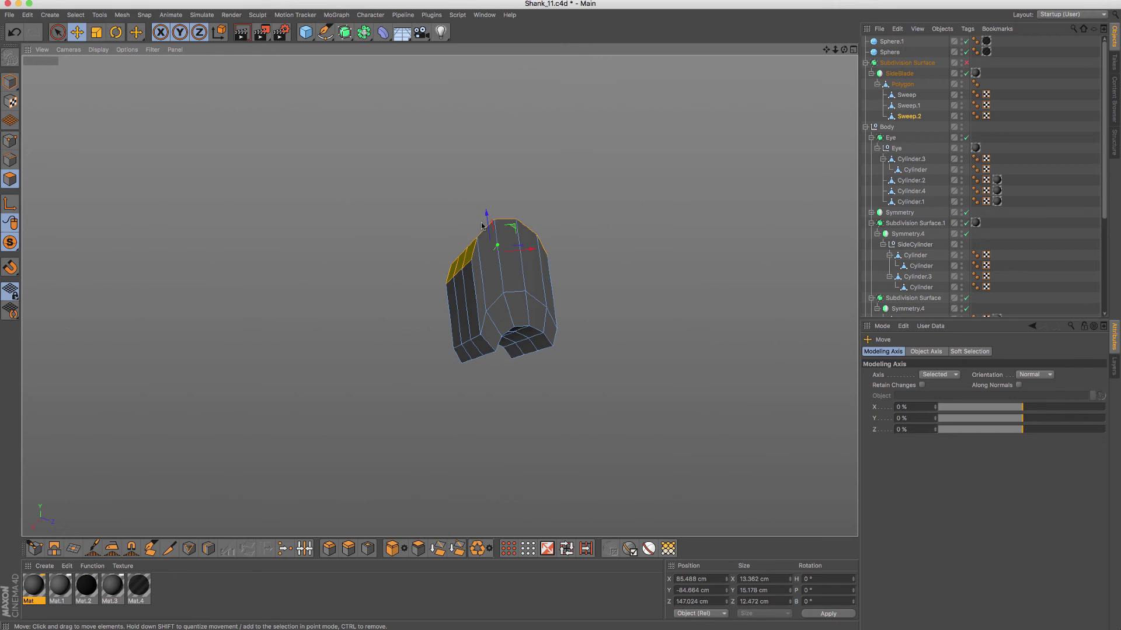
# Step: Loop-select a ring around the piece, scale it to about 173%, and solo it
pyautogui.click(10, 243)
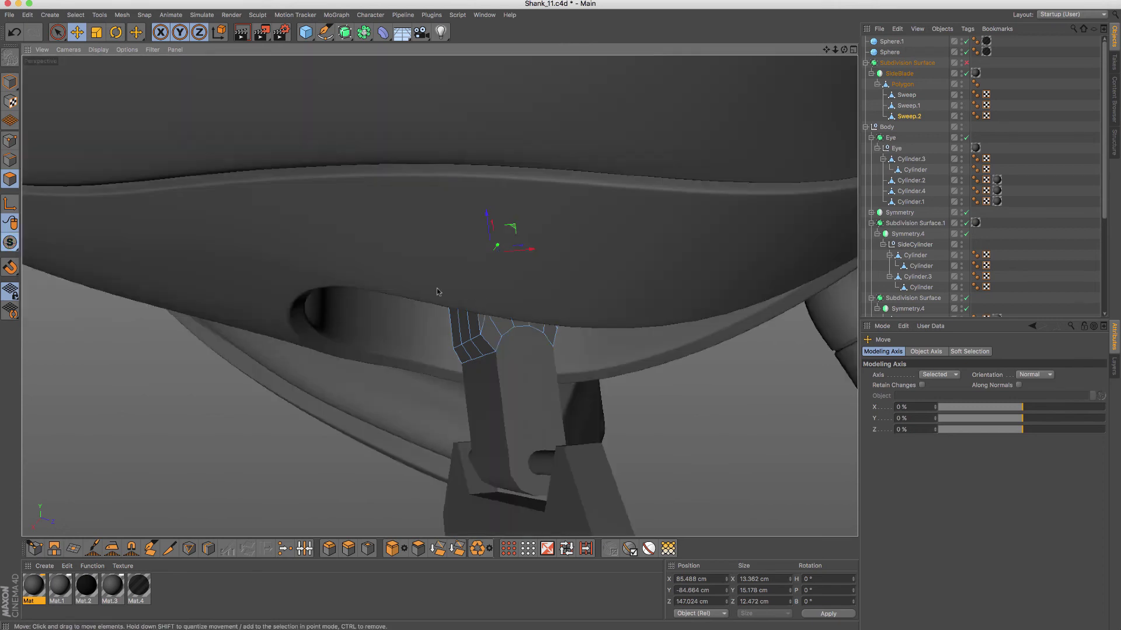
pyautogui.scroll(3, 490, 277)
pyautogui.moveTo(490, 277)
pyautogui.keyDown('alt'); pyautogui.mouseDown()
pyautogui.moveTo(442, 285)
pyautogui.moveTo(466, 276)
pyautogui.moveTo(488, 293)
pyautogui.moveTo(554, 260)
pyautogui.moveTo(582, 265)
pyautogui.mouseUp(); pyautogui.keyUp('alt')
pyautogui.press('u')
pyautogui.press('l')
pyautogui.click(488, 294)
pyautogui.press('t')
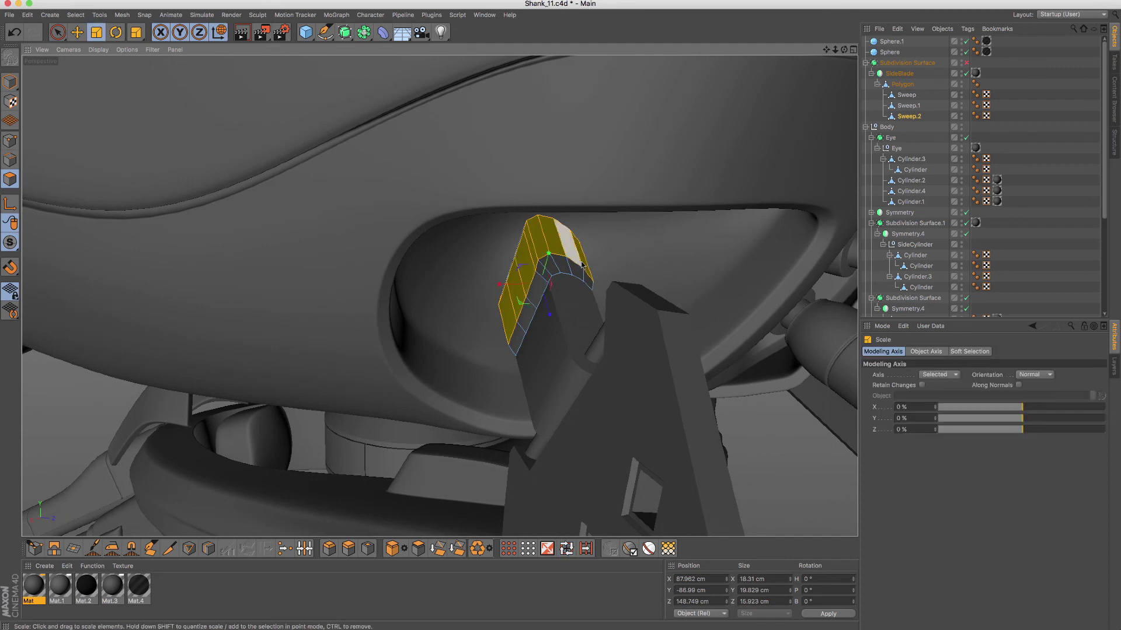
pyautogui.moveTo(504, 291)
pyautogui.mouseDown()
pyautogui.moveTo(473, 284)
pyautogui.moveTo(515, 250)
pyautogui.mouseUp()
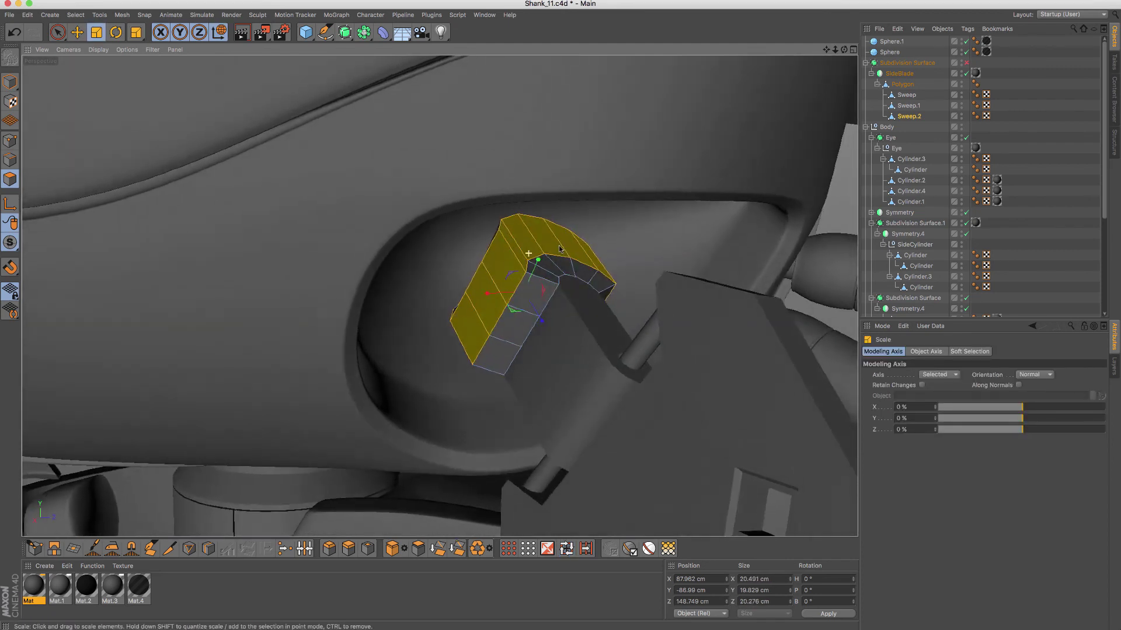
pyautogui.moveTo(10, 242); pyautogui.dragTo(58, 274)
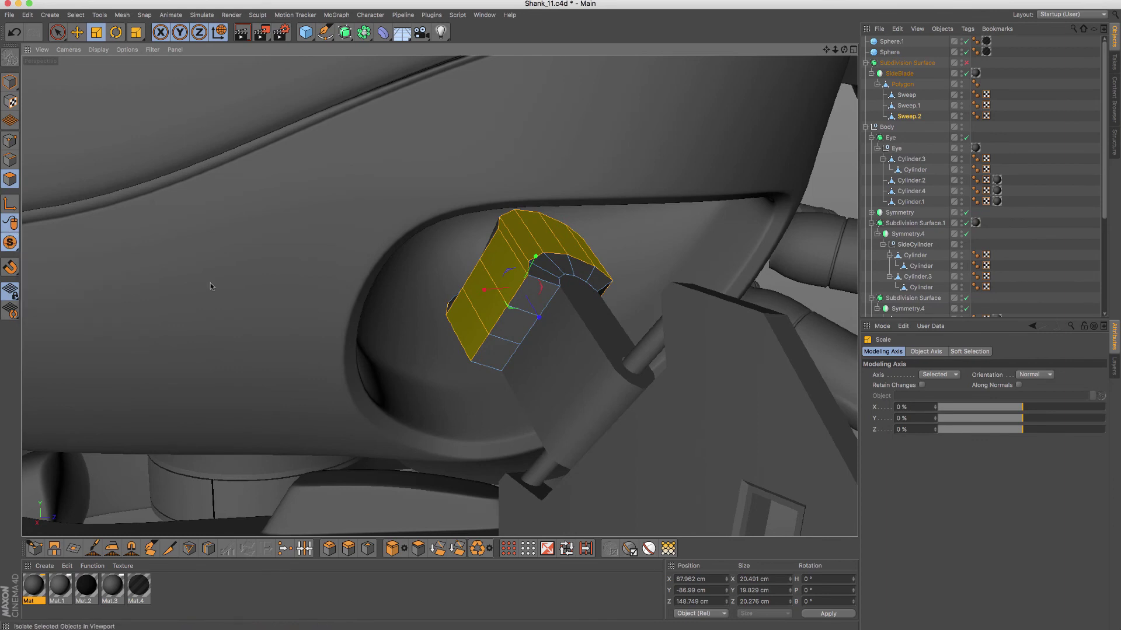
pyautogui.moveTo(583, 262)
pyautogui.keyDown('alt'); pyautogui.mouseDown()
pyautogui.moveTo(643, 268)
pyautogui.moveTo(277, 313)
pyautogui.mouseUp(); pyautogui.keyUp('alt')
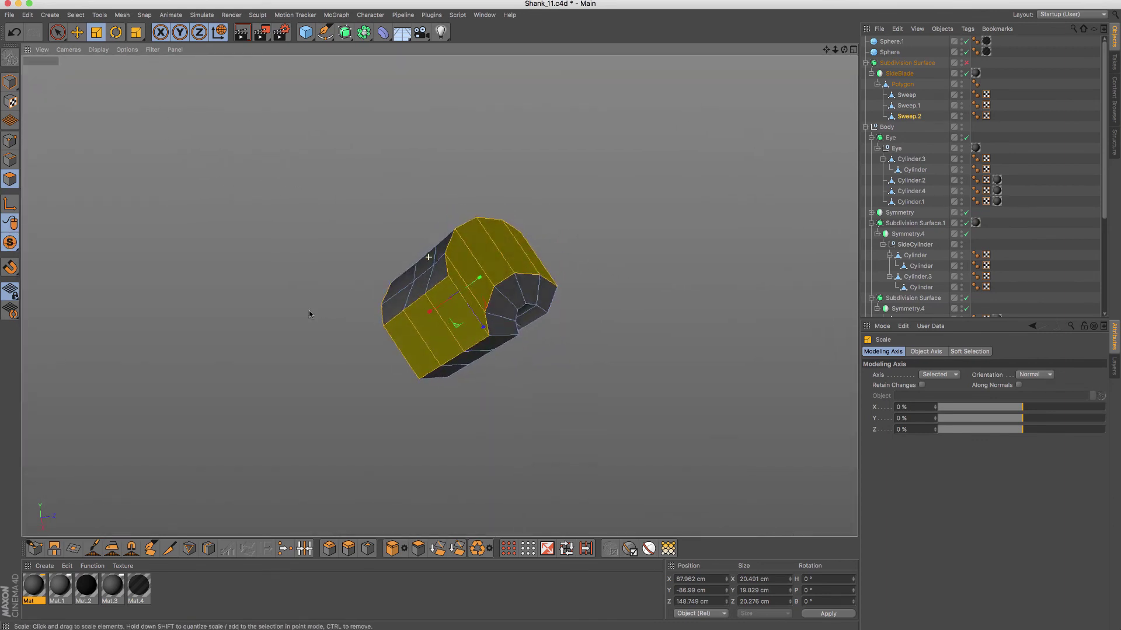
# Step: Undo the previous change and loop-select the outer polygon loop of the Sweep.2 piece
pyautogui.hotkey('ctrl', 'z')
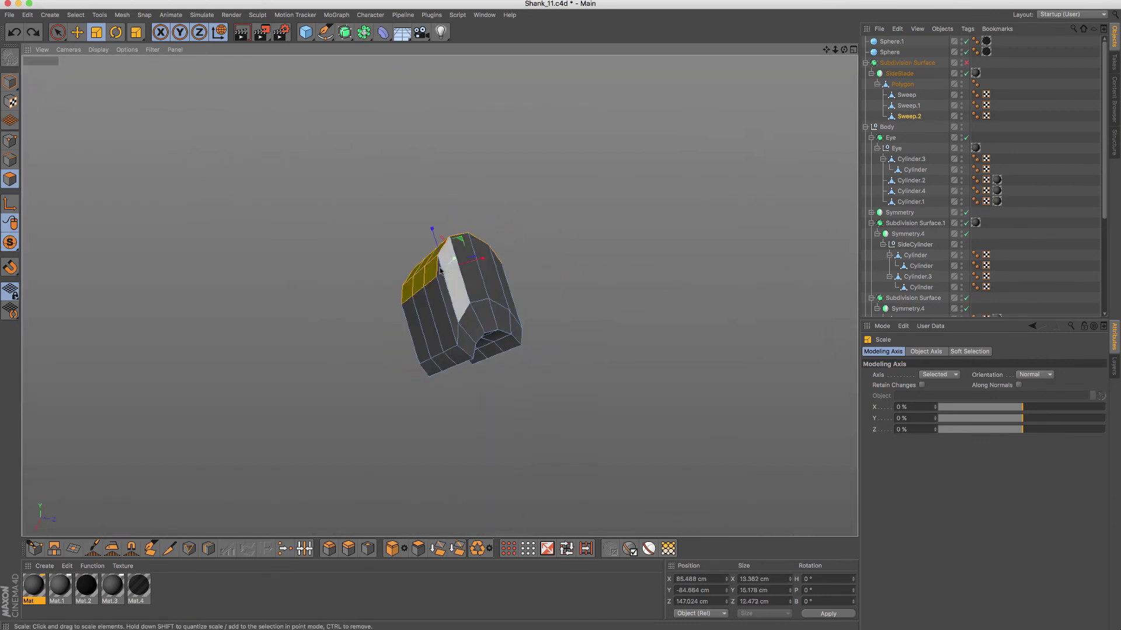
pyautogui.moveTo(440, 269)
pyautogui.keyDown('alt'); pyautogui.mouseDown()
pyautogui.moveTo(392, 282)
pyautogui.moveTo(458, 294)
pyautogui.mouseUp(); pyautogui.keyUp('alt')
pyautogui.press('u')
pyautogui.press('l')
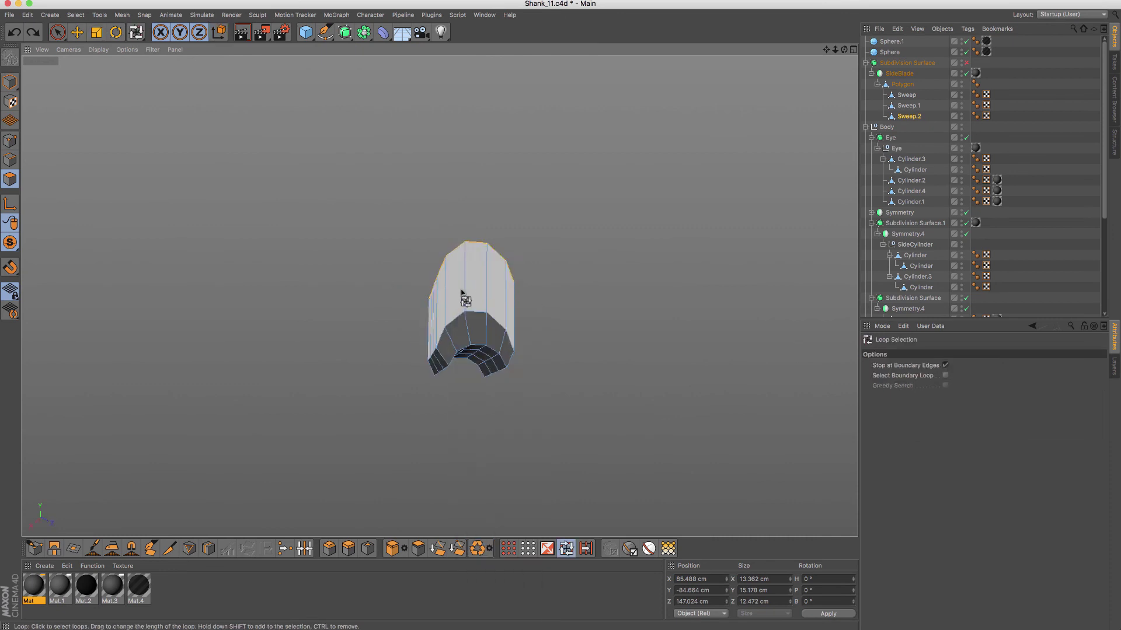
pyautogui.click(461, 293)
pyautogui.press('t')
pyautogui.moveTo(460, 293)
pyautogui.keyDown('alt'); pyautogui.mouseDown()
pyautogui.moveTo(556, 278)
pyautogui.moveTo(485, 273)
pyautogui.mouseUp(); pyautogui.keyUp('alt')
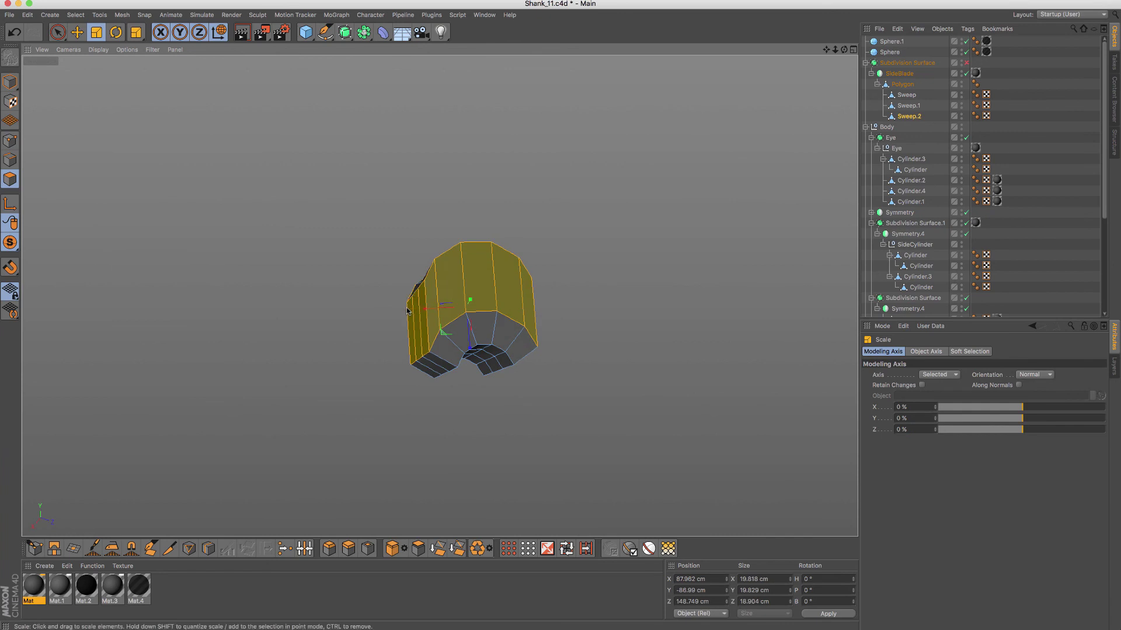
pyautogui.hotkey('ctrl', 'z')
pyautogui.moveTo(424, 309)
pyautogui.keyDown('alt'); pyautogui.mouseDown()
pyautogui.moveTo(500, 275)
pyautogui.moveTo(451, 274)
pyautogui.moveTo(494, 272)
pyautogui.mouseUp(); pyautogui.keyUp('alt')
# Step: Paint-select the polygons, scale them wider (about 108% and beyond), and shift them 0.388 cm
pyautogui.press('9')
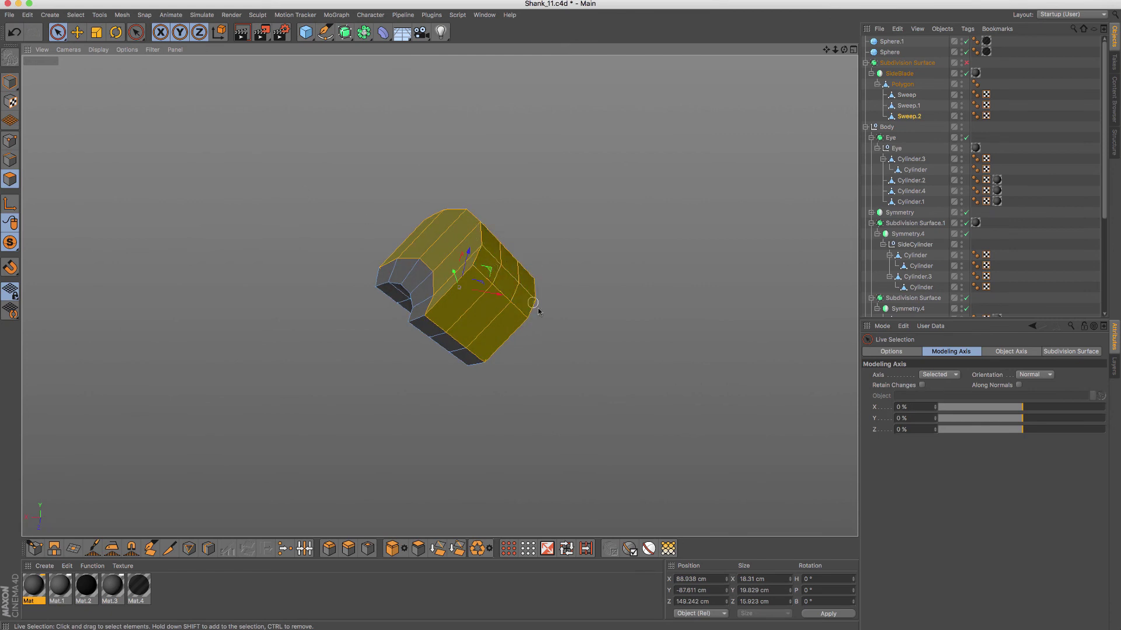
pyautogui.moveTo(538, 312)
pyautogui.keyDown('alt'); pyautogui.mouseDown()
pyautogui.moveTo(526, 248)
pyautogui.moveTo(582, 236)
pyautogui.mouseUp(); pyautogui.keyUp('alt')
pyautogui.press('t')
pyautogui.moveTo(473, 288); pyautogui.dragTo(520, 289)
pyautogui.moveTo(444, 262)
pyautogui.keyDown('alt'); pyautogui.mouseDown()
pyautogui.moveTo(472, 248)
pyautogui.moveTo(410, 234)
pyautogui.moveTo(408, 250)
pyautogui.moveTo(407, 240)
pyautogui.mouseUp(); pyautogui.keyUp('alt')
pyautogui.press('e')
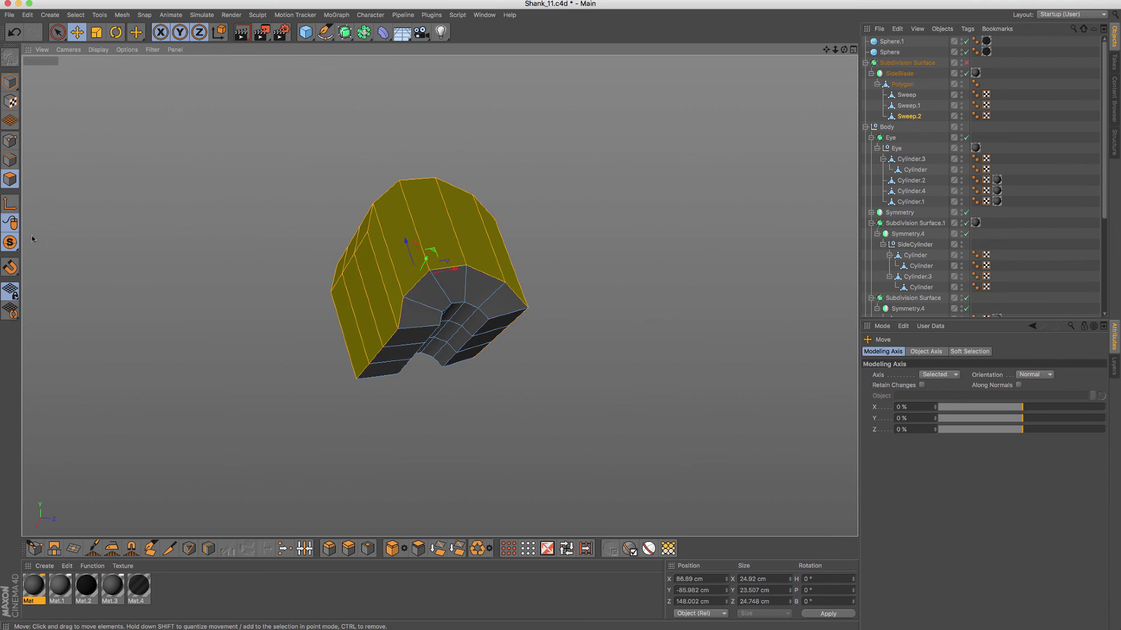
# Step: Turn off Viewport Solo and inspect the widened piece inside the robot body
pyautogui.moveTo(10, 242); pyautogui.dragTo(58, 251)
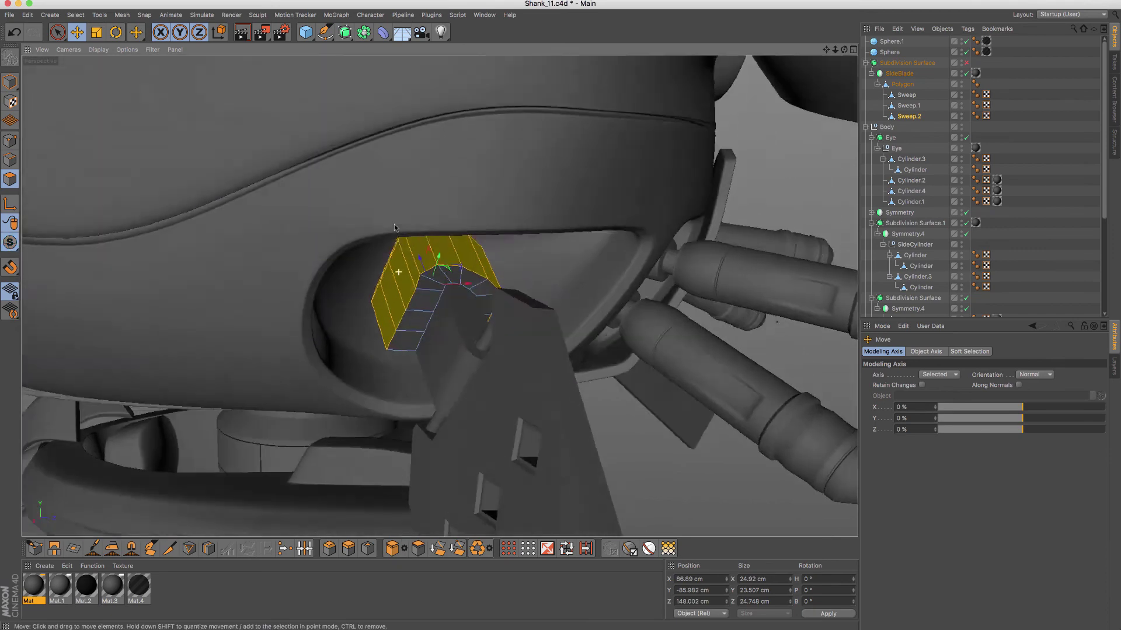
pyautogui.moveTo(394, 228)
pyautogui.keyDown('alt'); pyautogui.mouseDown()
pyautogui.moveTo(495, 279)
pyautogui.moveTo(478, 262)
pyautogui.moveTo(519, 234)
pyautogui.moveTo(456, 264)
pyautogui.moveTo(579, 240)
pyautogui.moveTo(383, 274)
pyautogui.mouseUp(); pyautogui.keyUp('alt')
pyautogui.scroll(3, 382, 273)
pyautogui.scroll(5, 386, 272)
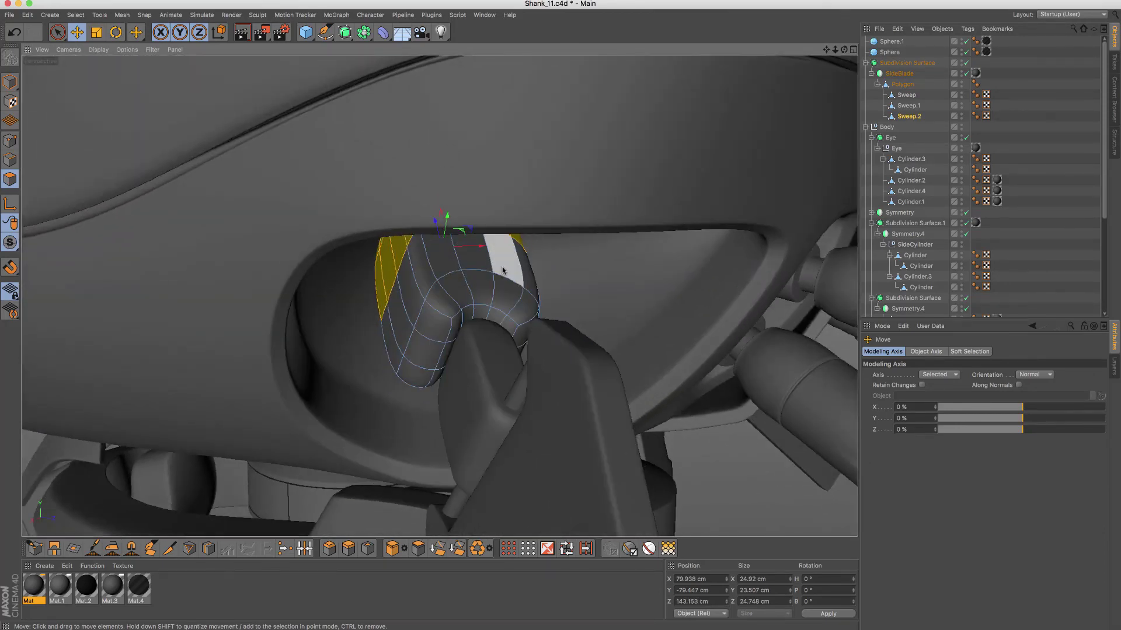
# Step: Cut a new edge loop across the arm-joint piece at about 51.6% offset
pyautogui.press('k')
pyautogui.press('l')
pyautogui.scroll(2, 458, 283)
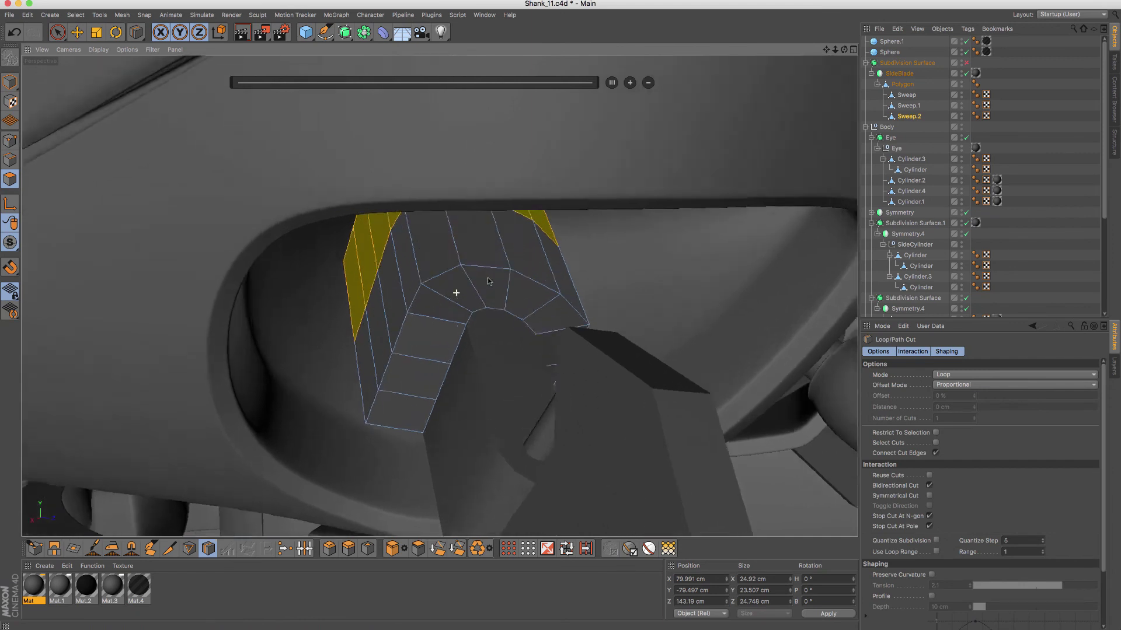
pyautogui.scroll(2, 463, 324)
pyautogui.click(460, 324)
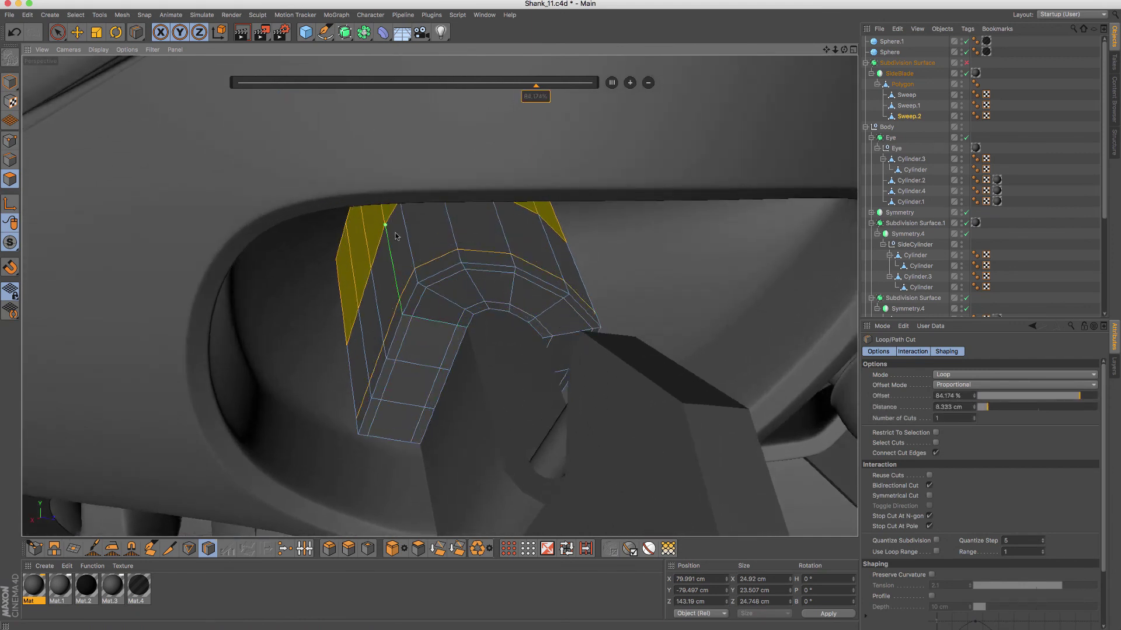
pyautogui.keyDown('alt'); pyautogui.moveTo(395, 236); pyautogui.dragTo(421, 312); pyautogui.keyUp('alt')
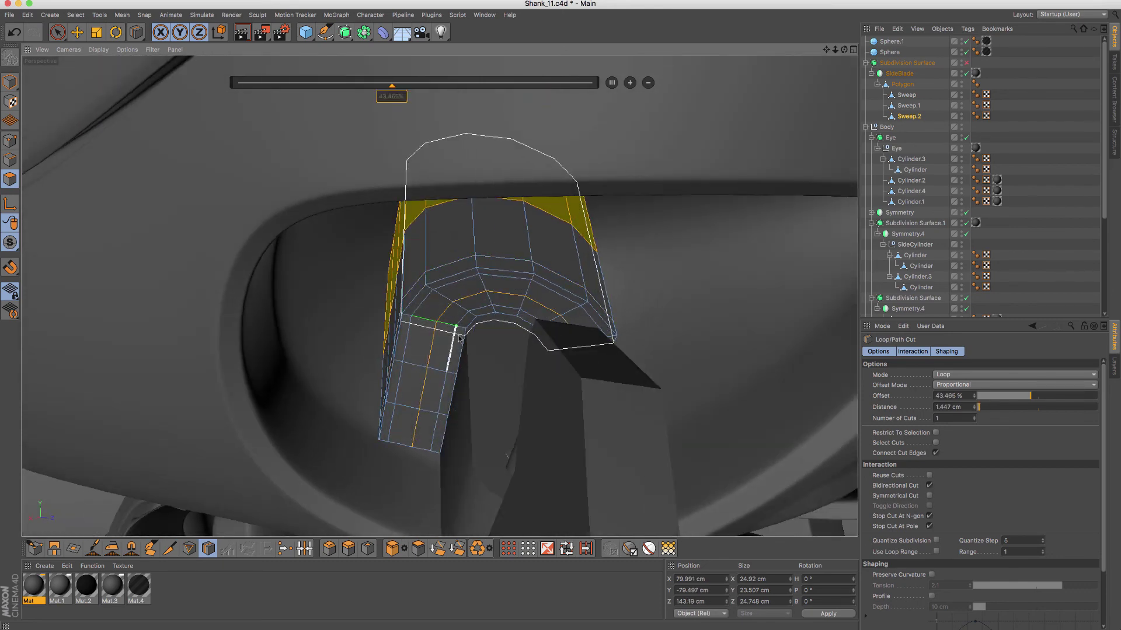
pyautogui.moveTo(457, 340)
pyautogui.keyDown('alt'); pyautogui.mouseDown()
pyautogui.moveTo(428, 461)
pyautogui.moveTo(533, 391)
pyautogui.mouseUp(); pyautogui.keyUp('alt')
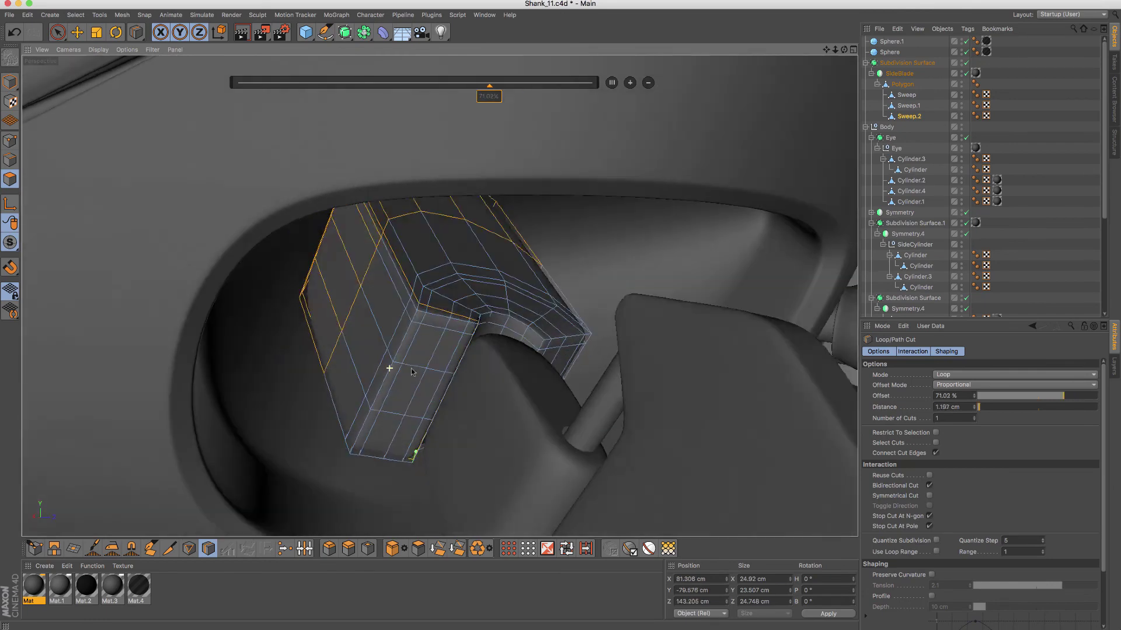
# Step: Select Sweep.1, enable the Subdivision Surface smoothing, and return to Model mode
pyautogui.click(910, 106)
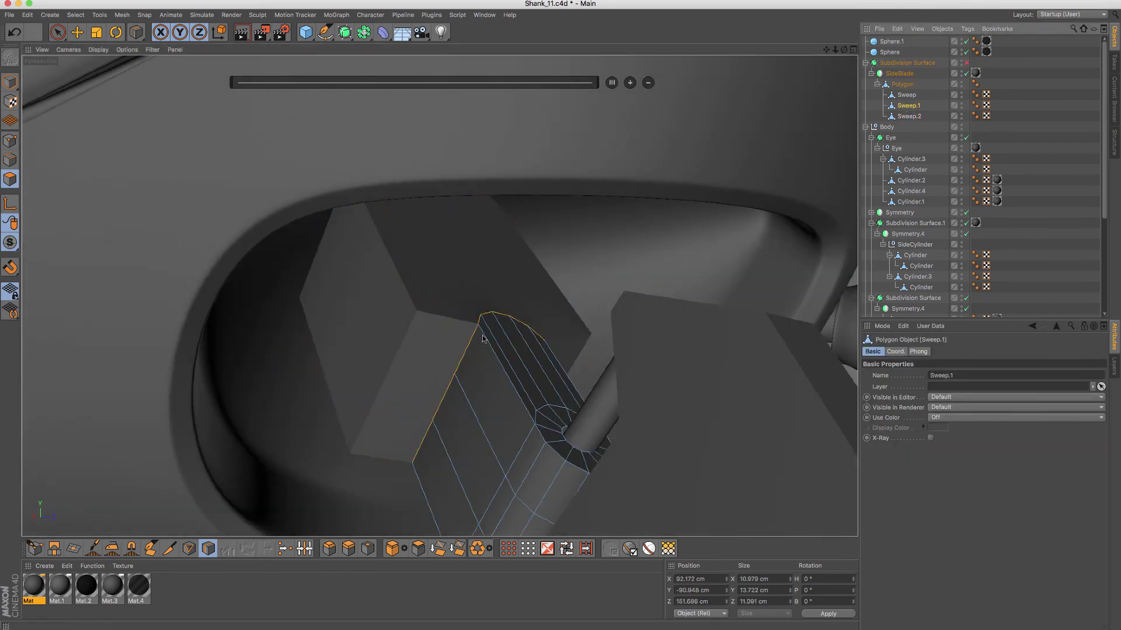
pyautogui.keyDown('alt'); pyautogui.moveTo(483, 338); pyautogui.dragTo(488, 330); pyautogui.keyUp('alt')
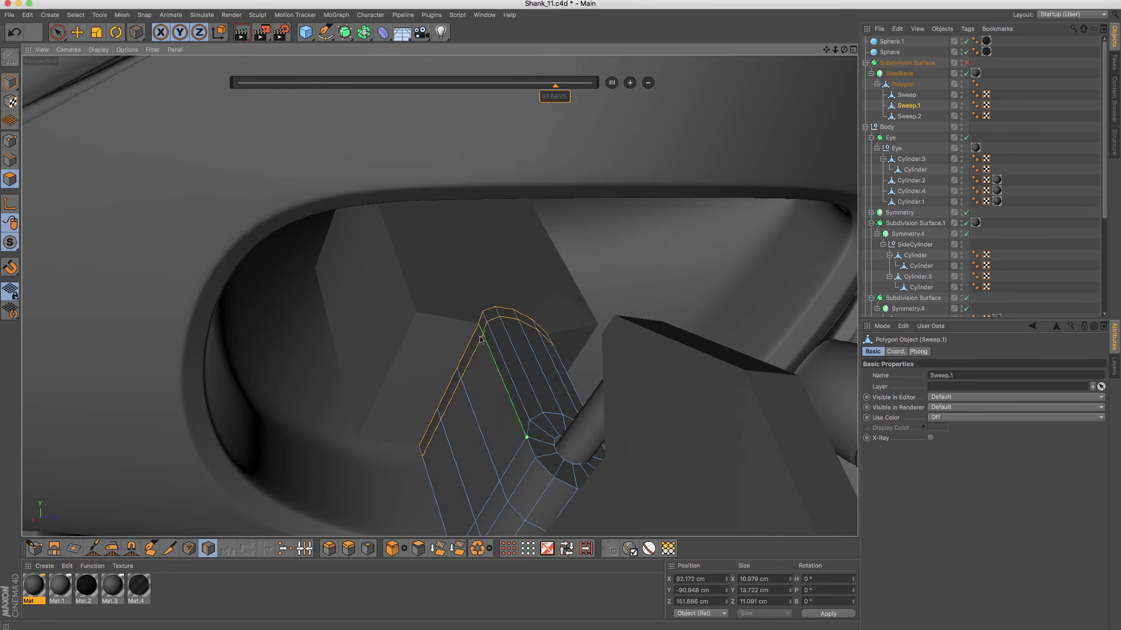
pyautogui.press('q')
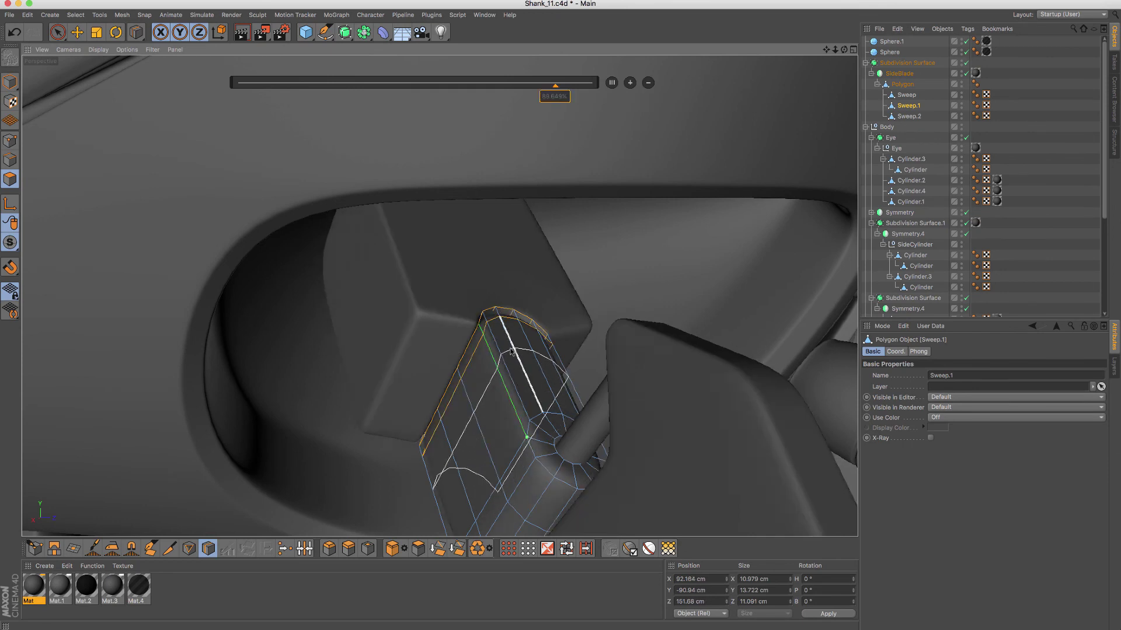
pyautogui.press('Return')
pyautogui.scroll(-3, 504, 352)
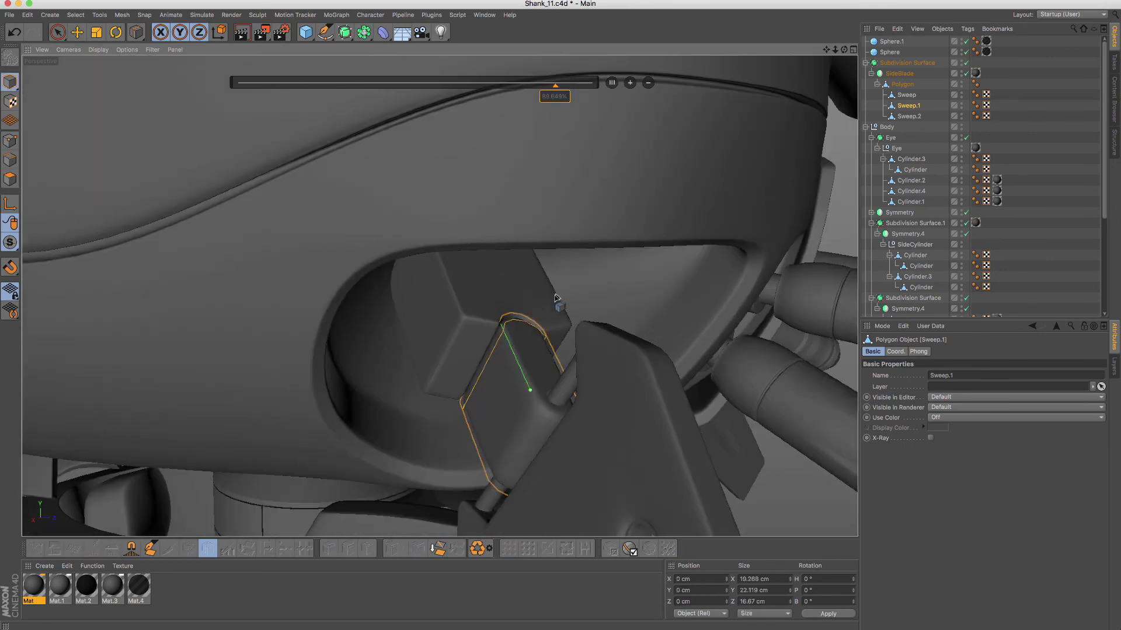